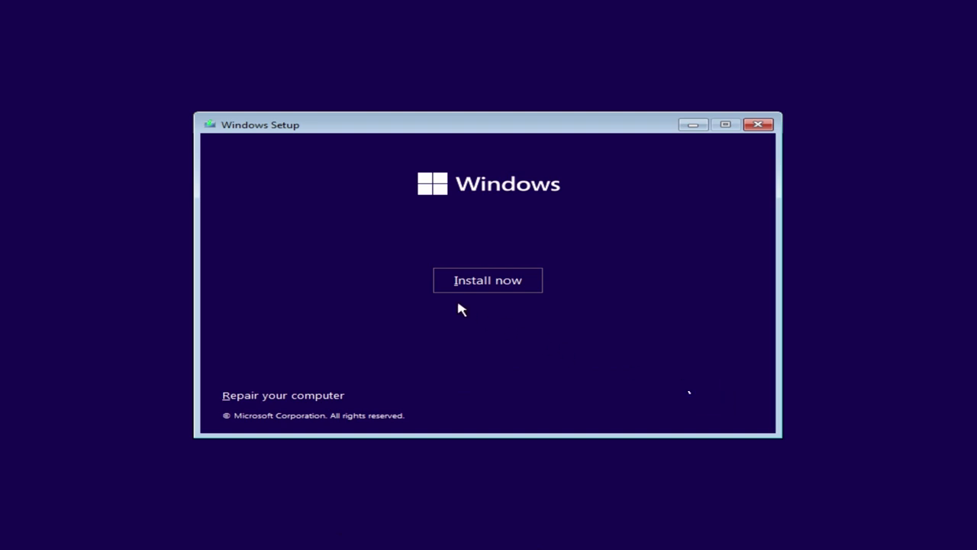
# Start a Windows 11 Pro install without a product key and accept the licence terms
pyautogui.click(465, 282)
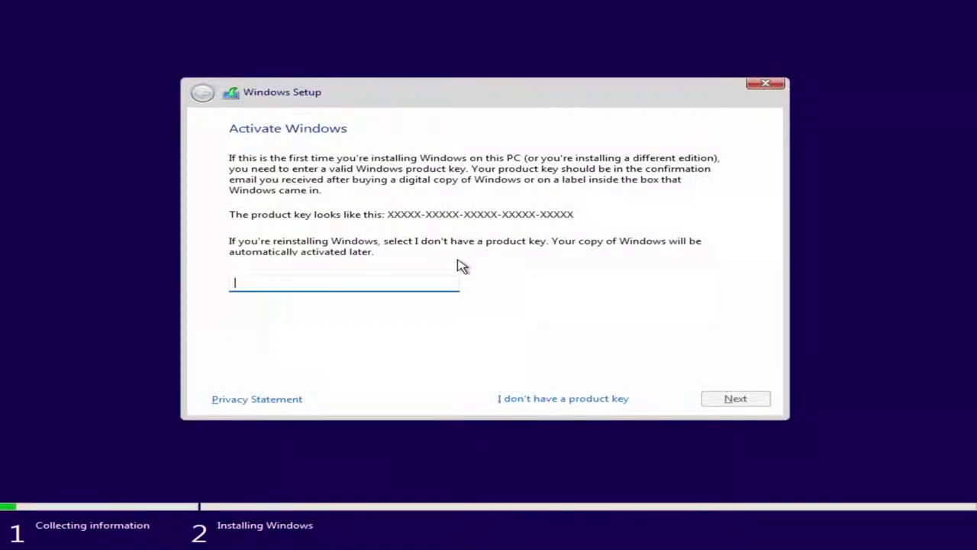
pyautogui.click(556, 398)
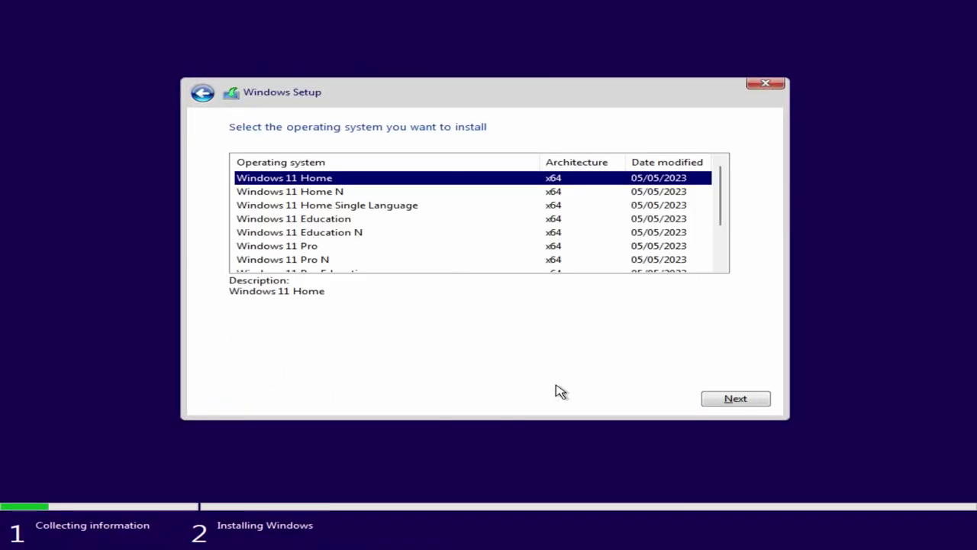
pyautogui.click(298, 247)
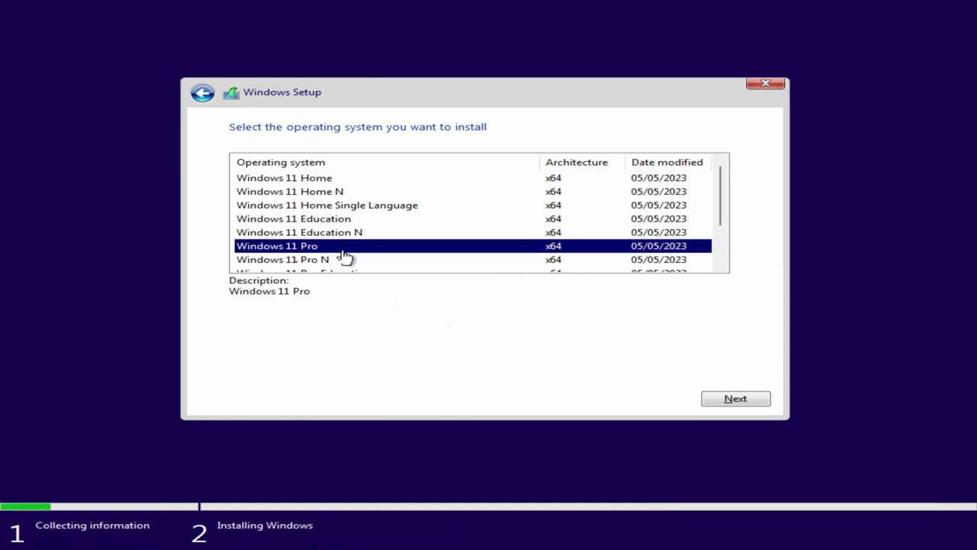
pyautogui.click(737, 397)
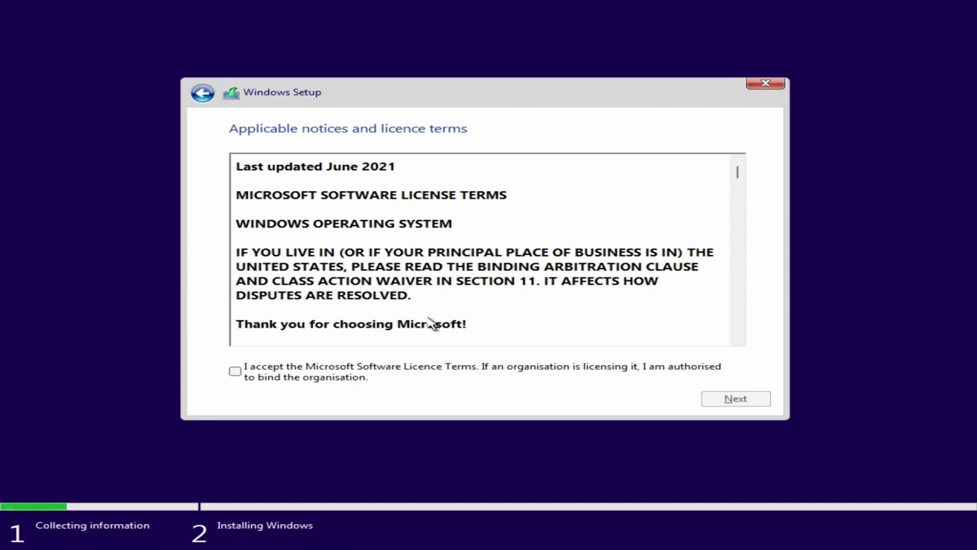
pyautogui.click(403, 370)
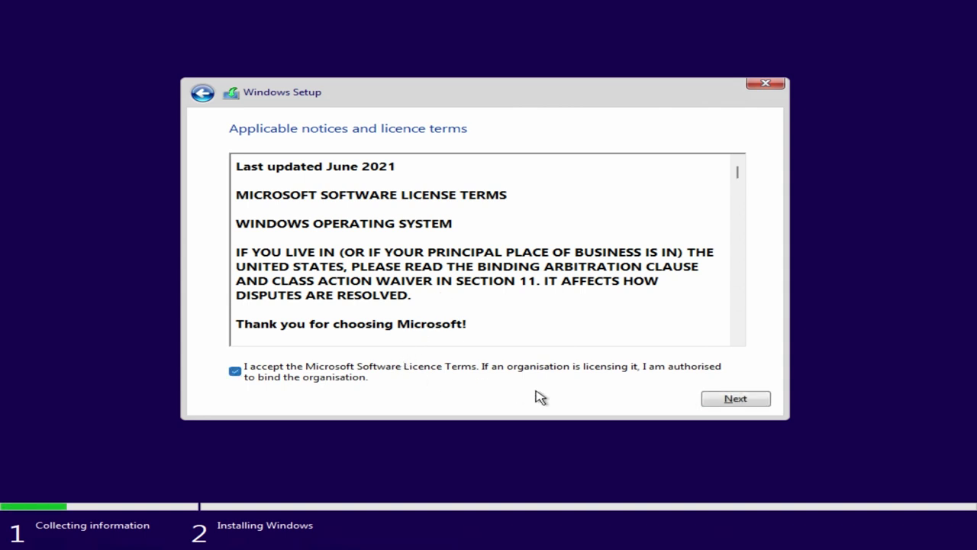
pyautogui.click(754, 405)
# Choose the Custom install and delete the 522 MB recovery Partition 4 and primary Partition 3
pyautogui.click(509, 308)
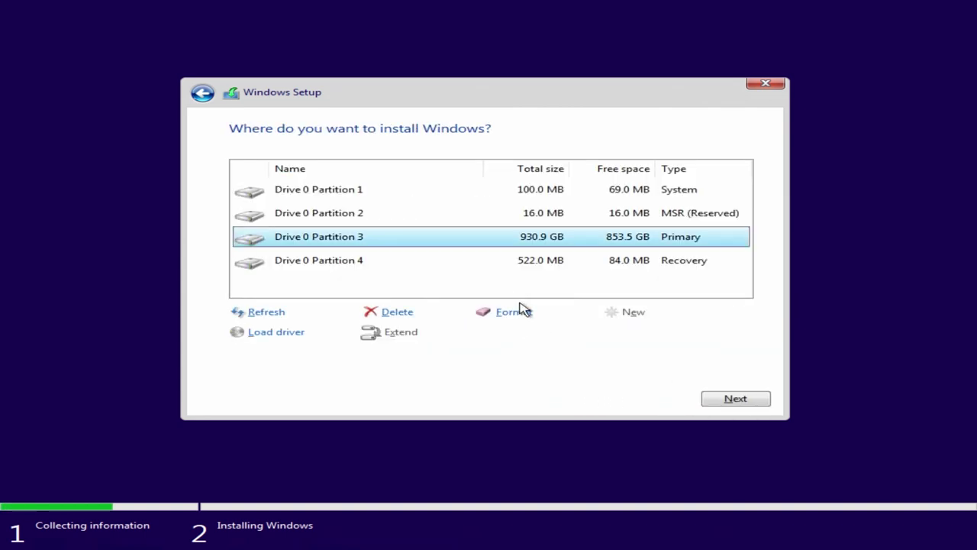
pyautogui.click(463, 260)
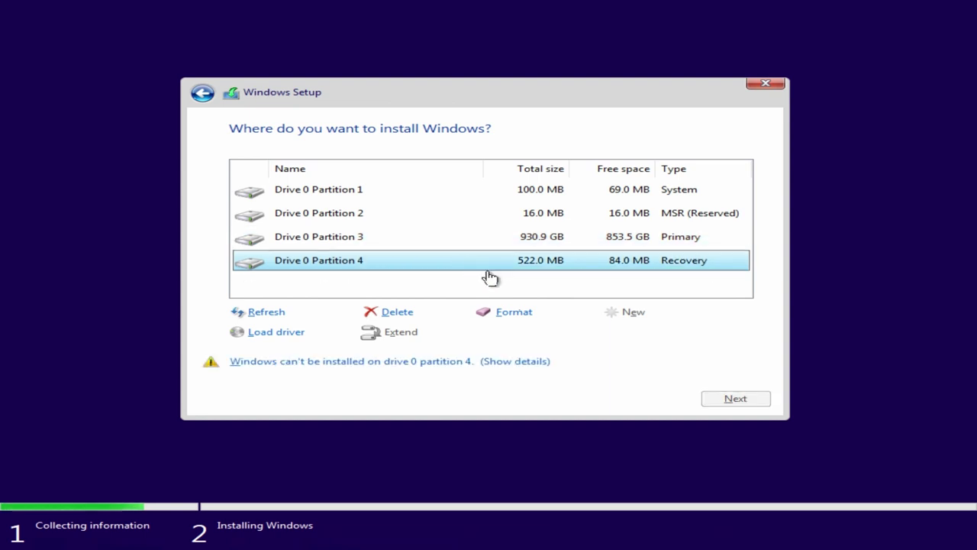
pyautogui.click(405, 313)
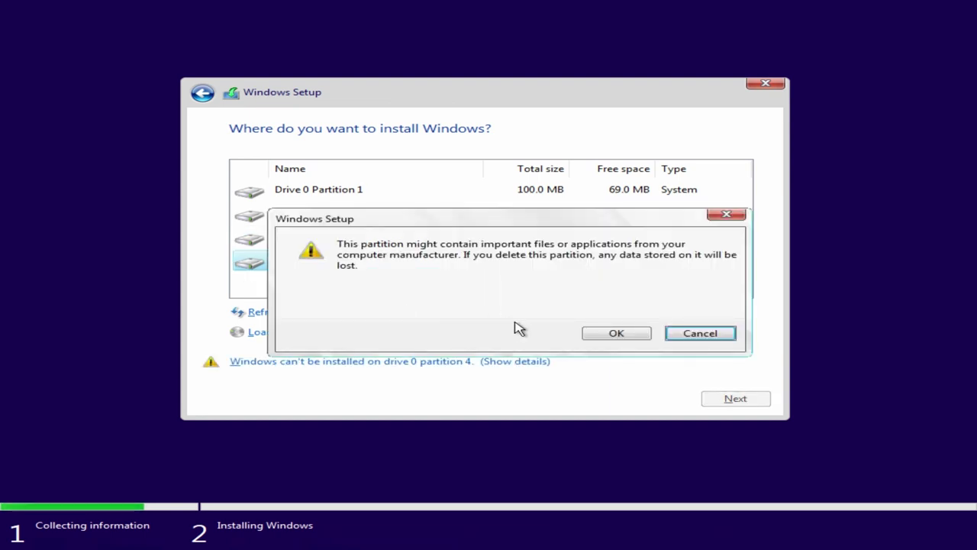
pyautogui.click(615, 336)
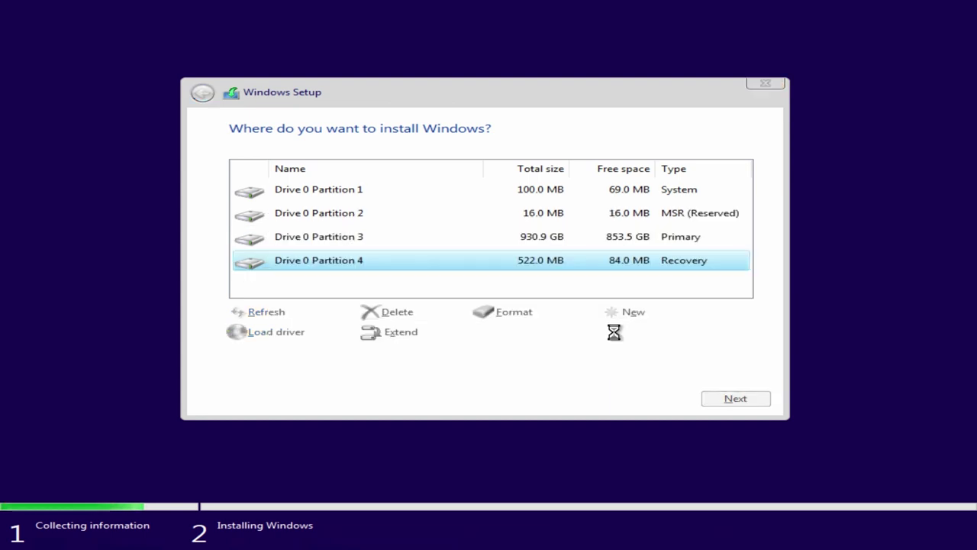
pyautogui.click(481, 260)
pyautogui.click(474, 245)
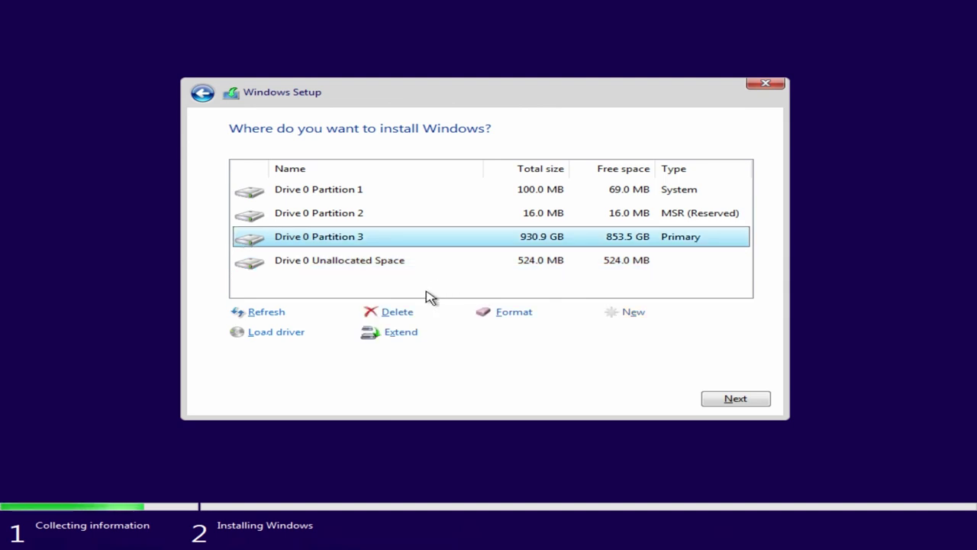
pyautogui.click(409, 311)
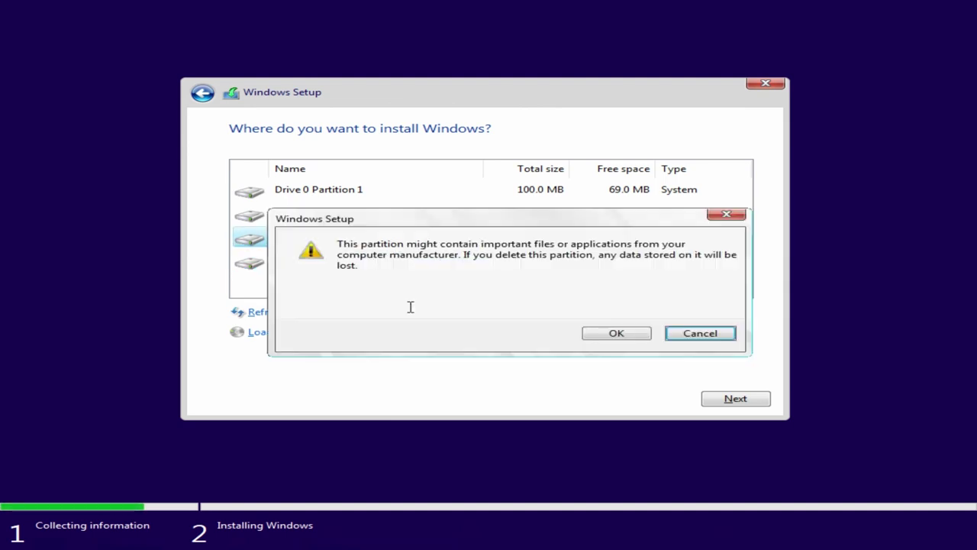
pyautogui.click(600, 334)
# Delete the 16 MB MSR Partition 2 and 100 MB system Partition 1, leaving Drive 0 unallocated
pyautogui.click(442, 235)
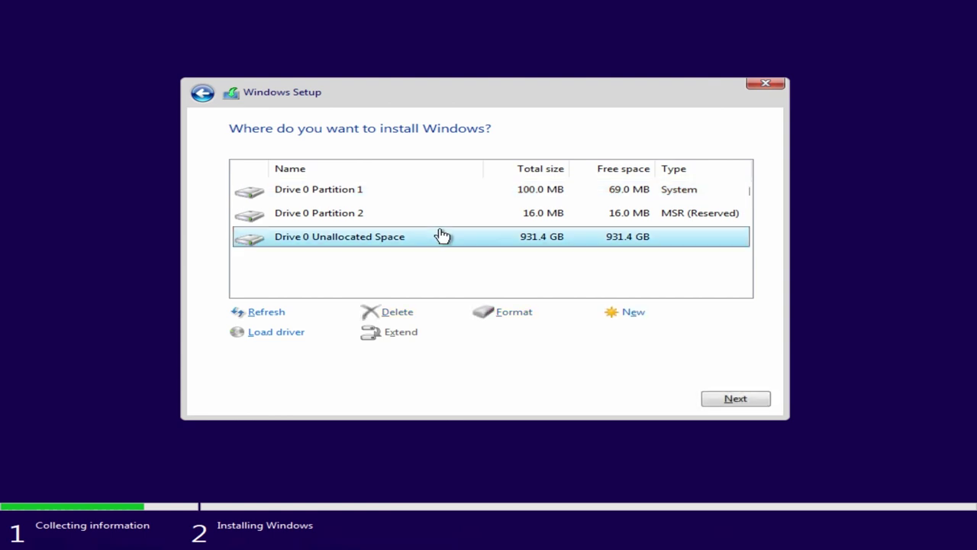
pyautogui.click(441, 222)
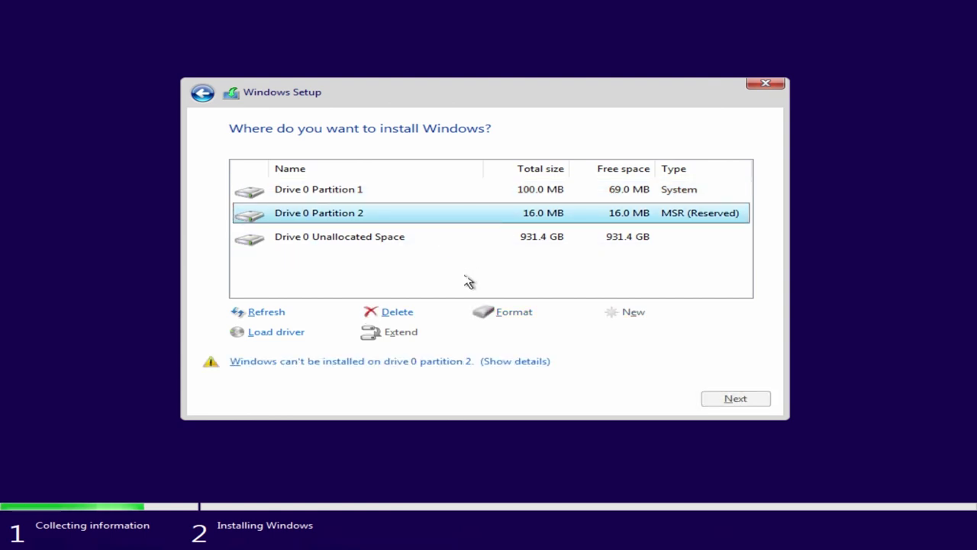
pyautogui.click(410, 312)
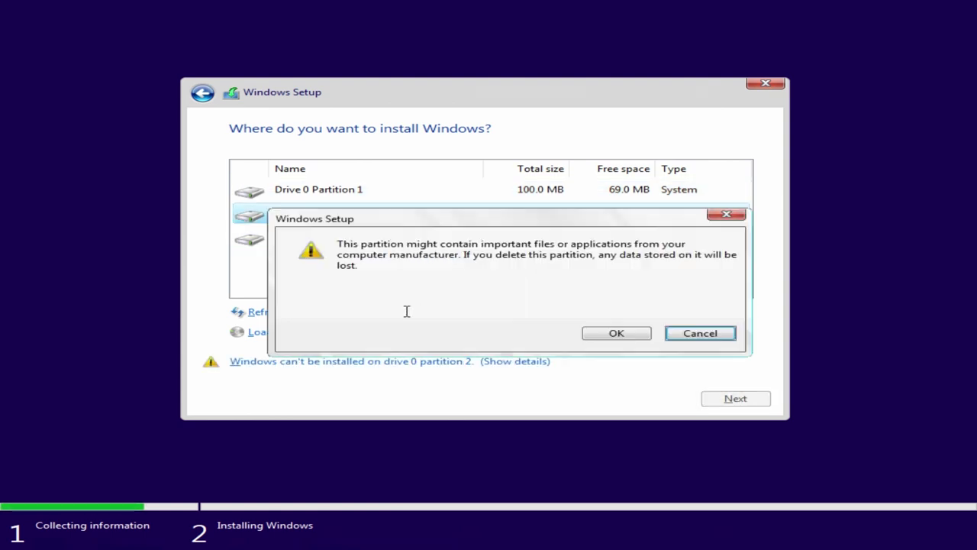
pyautogui.click(602, 333)
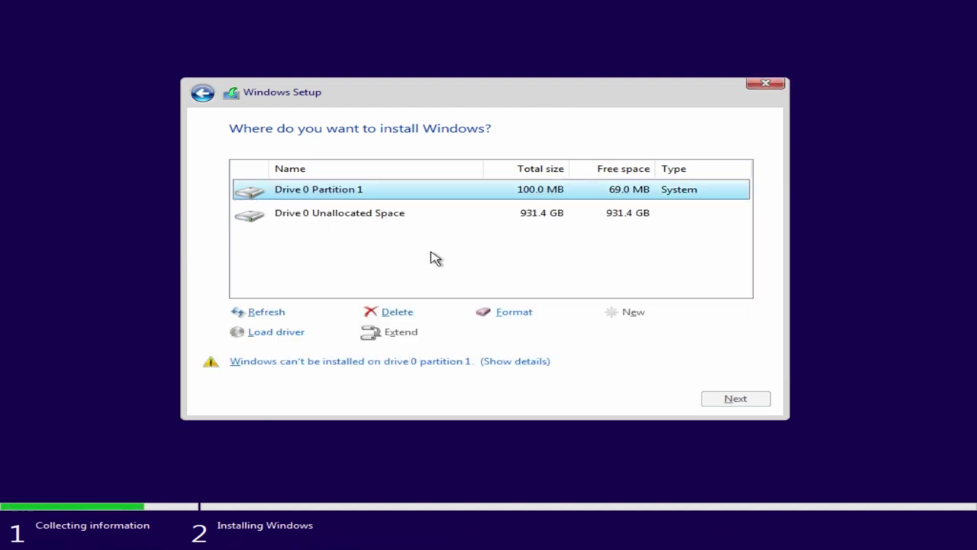
pyautogui.click(412, 313)
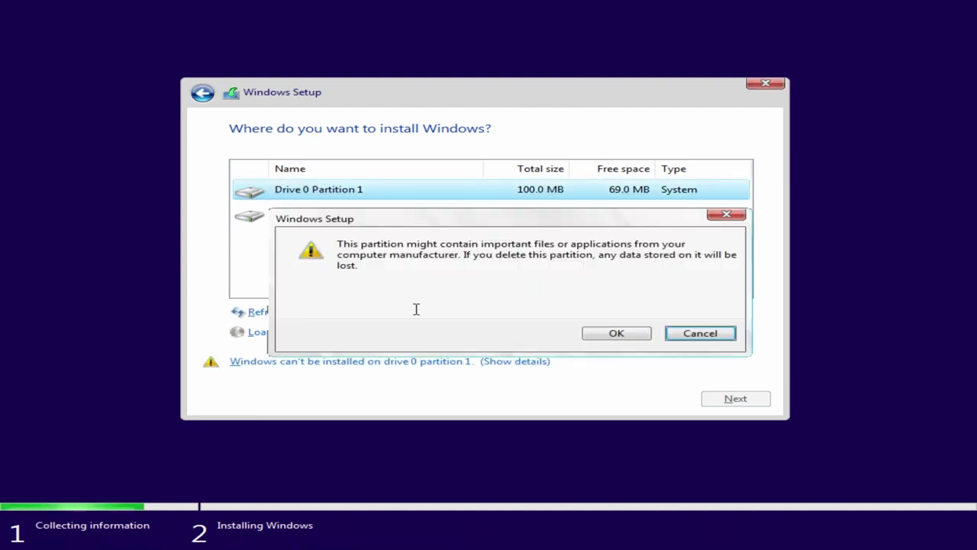
pyautogui.click(592, 334)
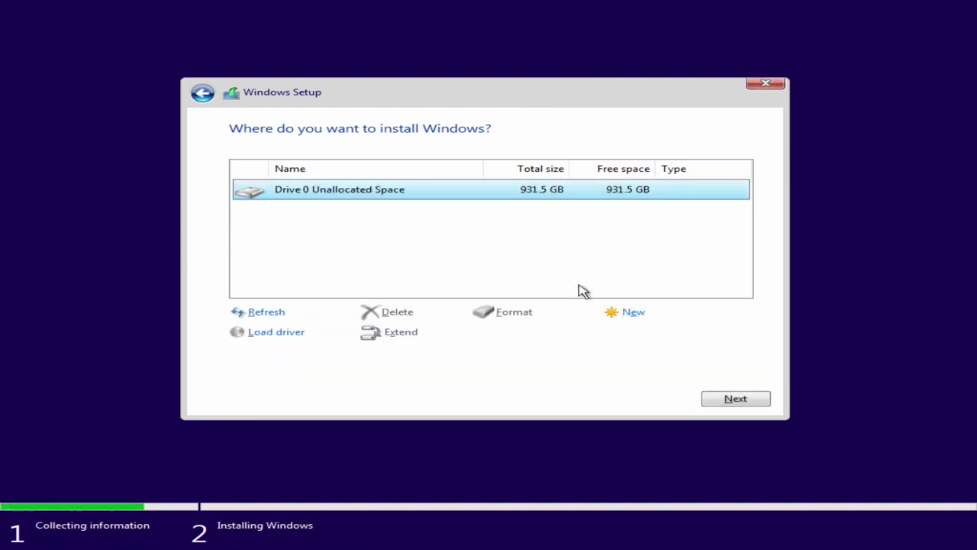
# Create a new 953869 MB partition and allow Windows to add its system partitions
pyautogui.click(644, 314)
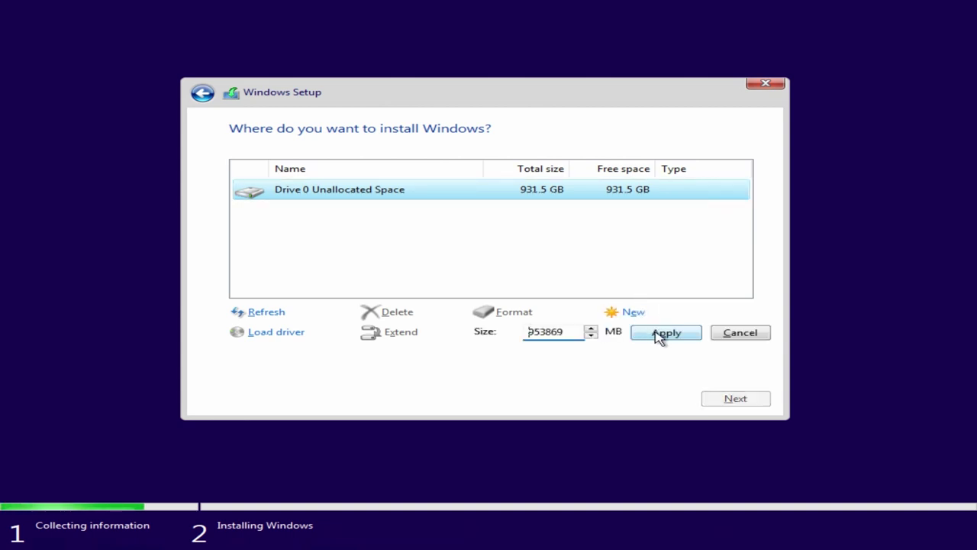
pyautogui.click(655, 336)
pyautogui.click(617, 333)
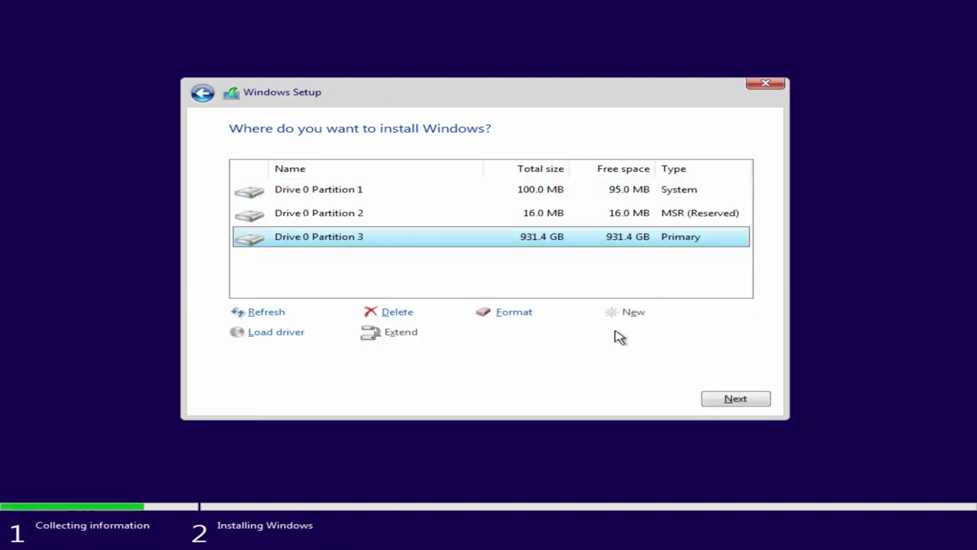
# Install Windows onto the new 931.4 GB primary Partition 3 and let setup run
pyautogui.click(747, 401)
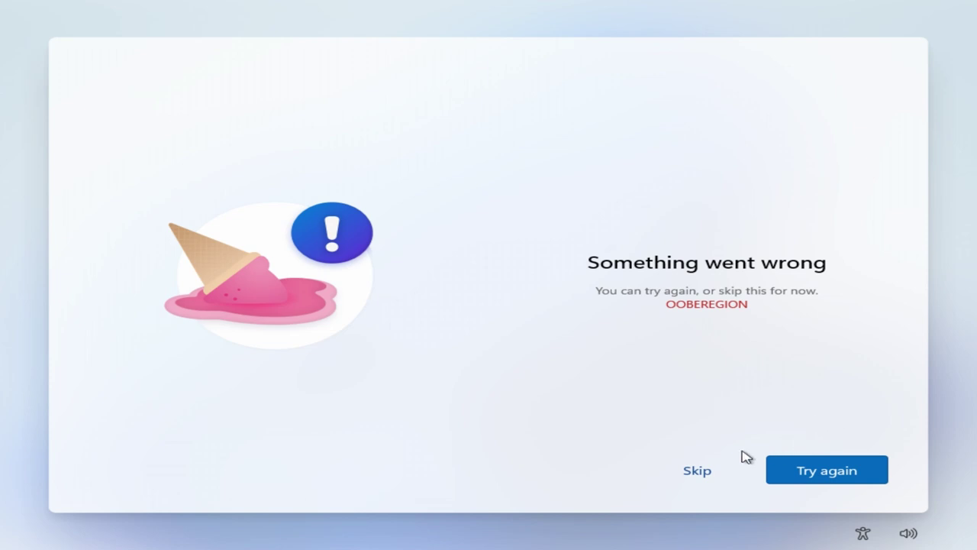
# Skip the OOBEREGION error and set US as the keyboard layout
pyautogui.click(697, 472)
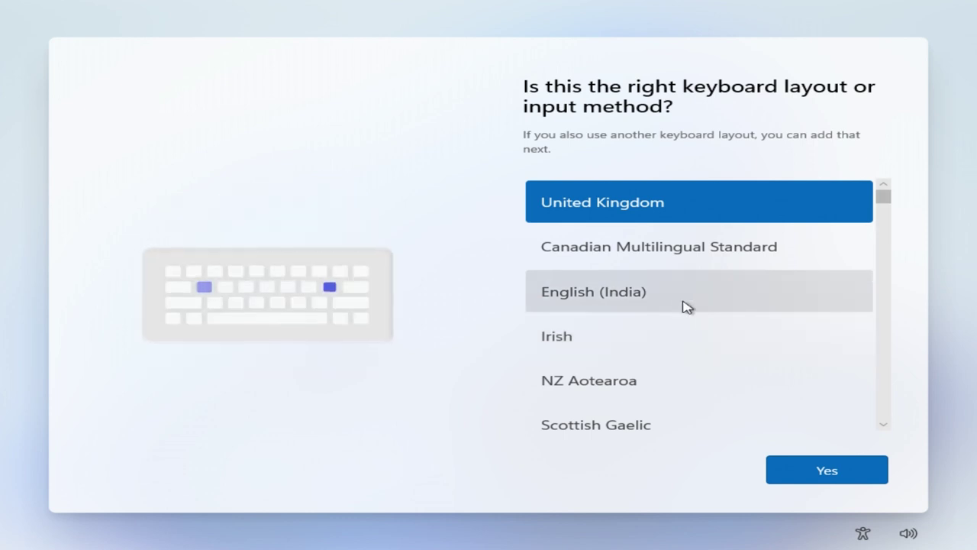
pyautogui.scroll(-3, 670, 287)
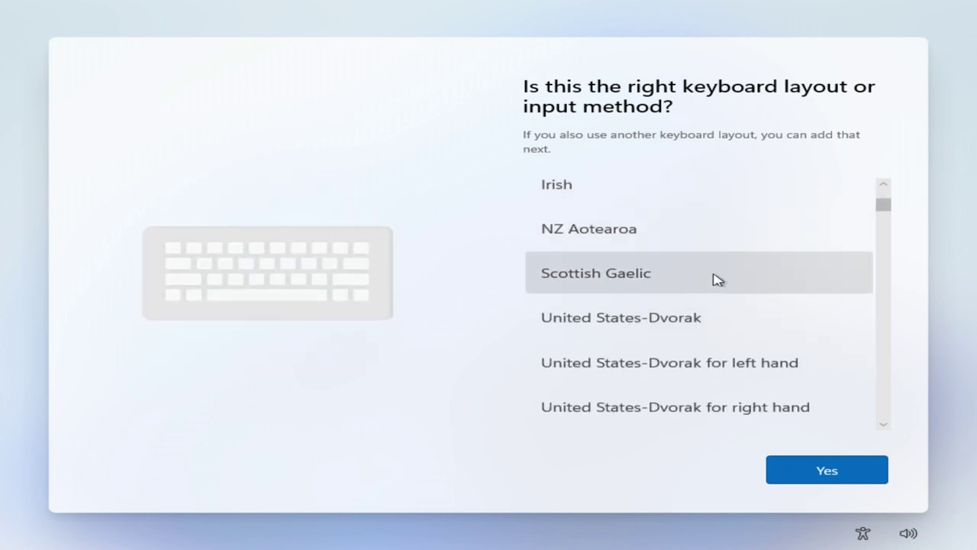
pyautogui.moveTo(888, 210)
pyautogui.mouseDown()
pyautogui.moveTo(890, 198)
pyautogui.moveTo(890, 233)
pyautogui.moveTo(893, 225)
pyautogui.mouseUp()
pyautogui.click(829, 221)
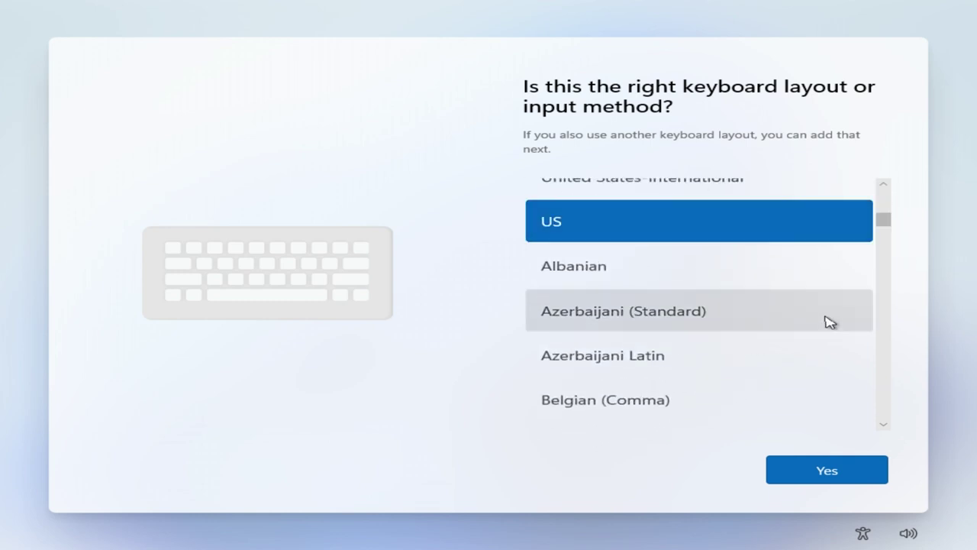
pyautogui.click(848, 465)
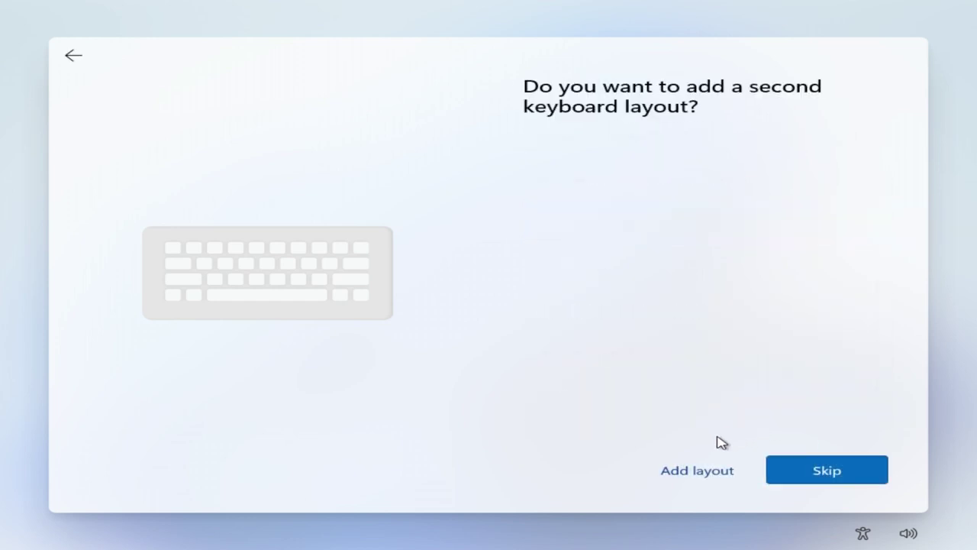
# Add Arabic (101) from Arabic (Saudi Arabia) as a second keyboard layout
pyautogui.click(697, 471)
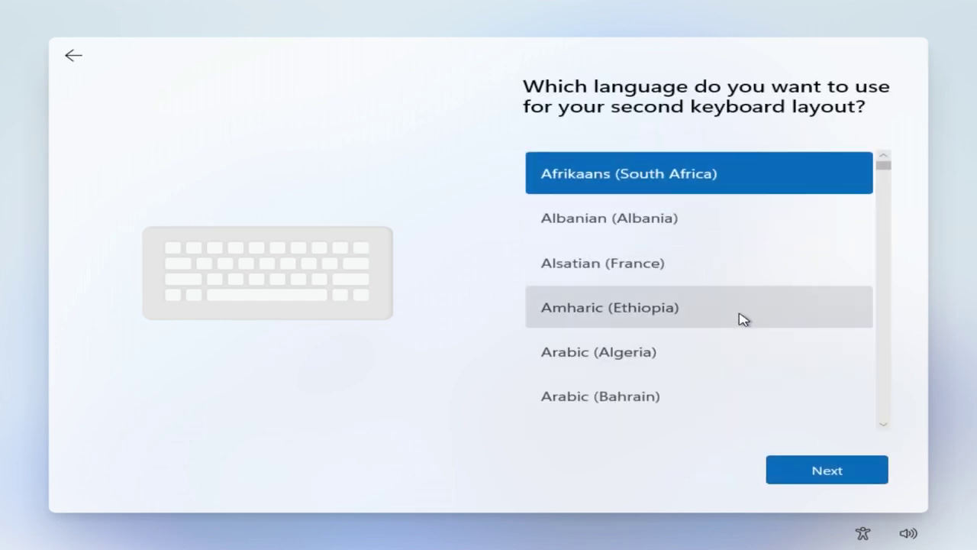
pyautogui.scroll(-5, 742, 319)
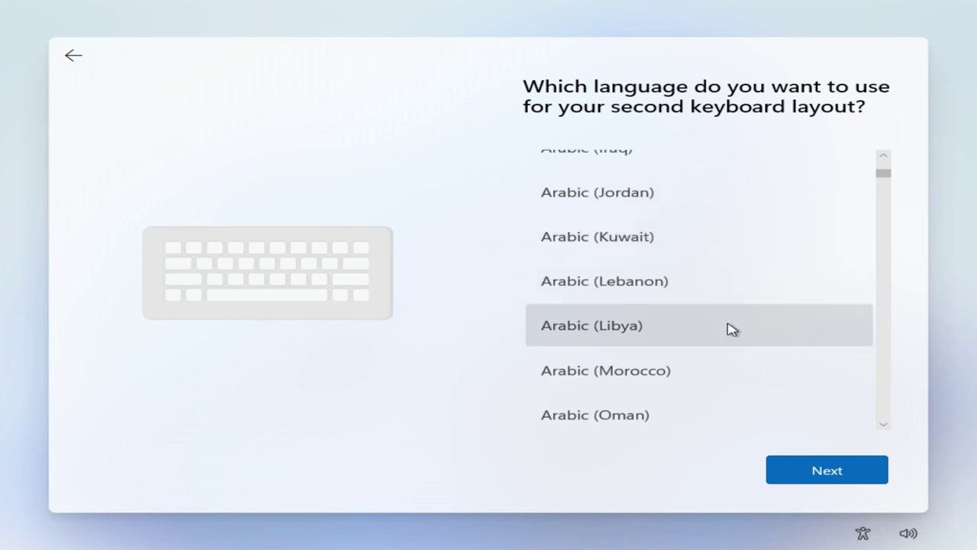
pyautogui.scroll(-2, 731, 328)
pyautogui.click(745, 378)
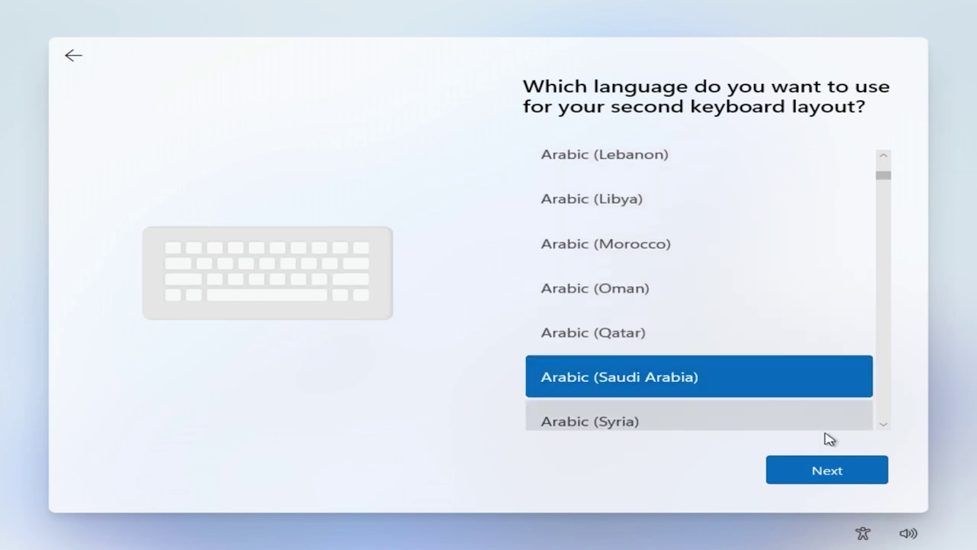
pyautogui.click(833, 469)
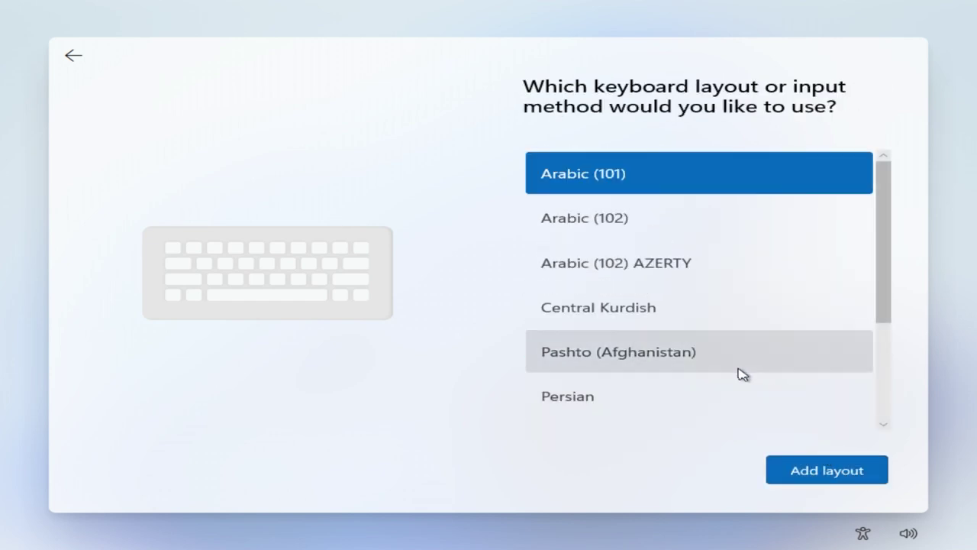
pyautogui.click(777, 475)
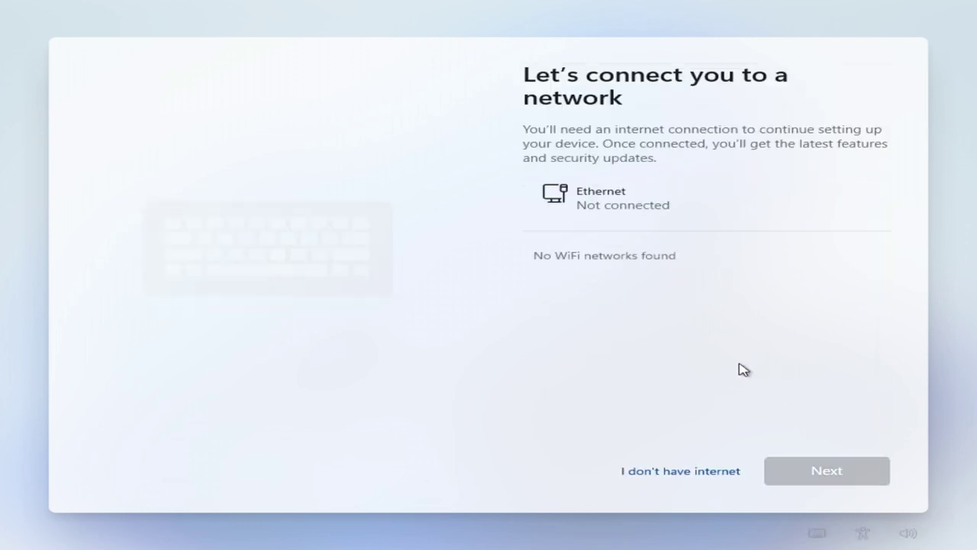
# Continue setup without internet using the limited offline setup
pyautogui.click(699, 473)
pyautogui.click(700, 464)
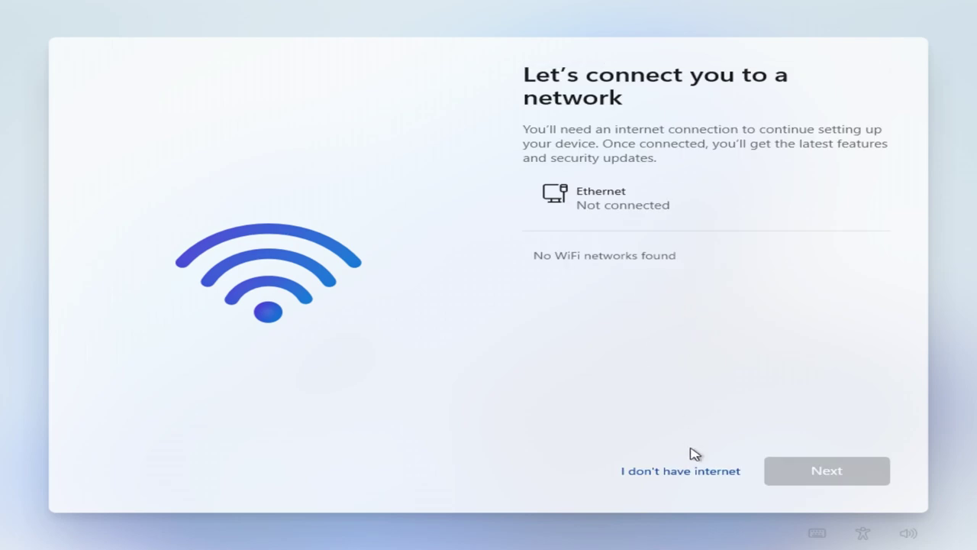
pyautogui.click(693, 472)
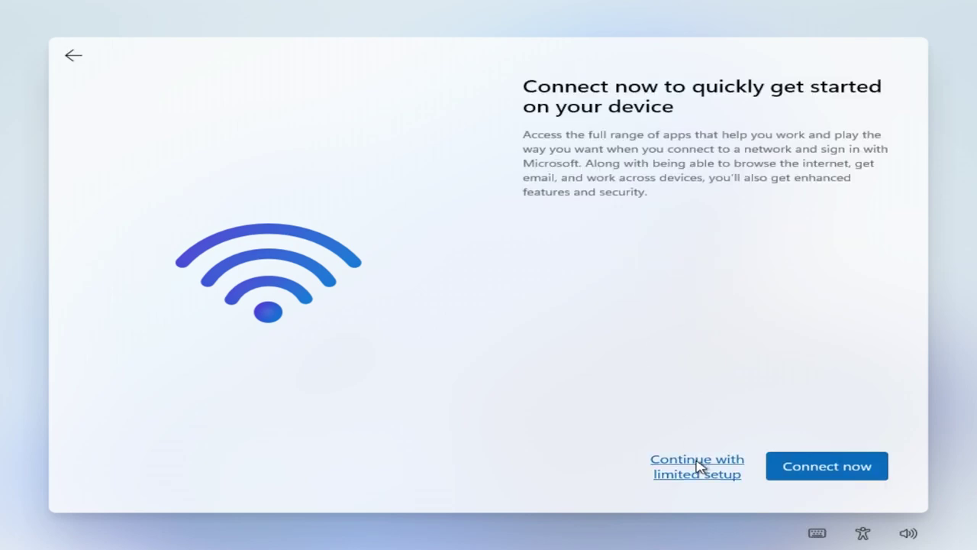
pyautogui.click(698, 467)
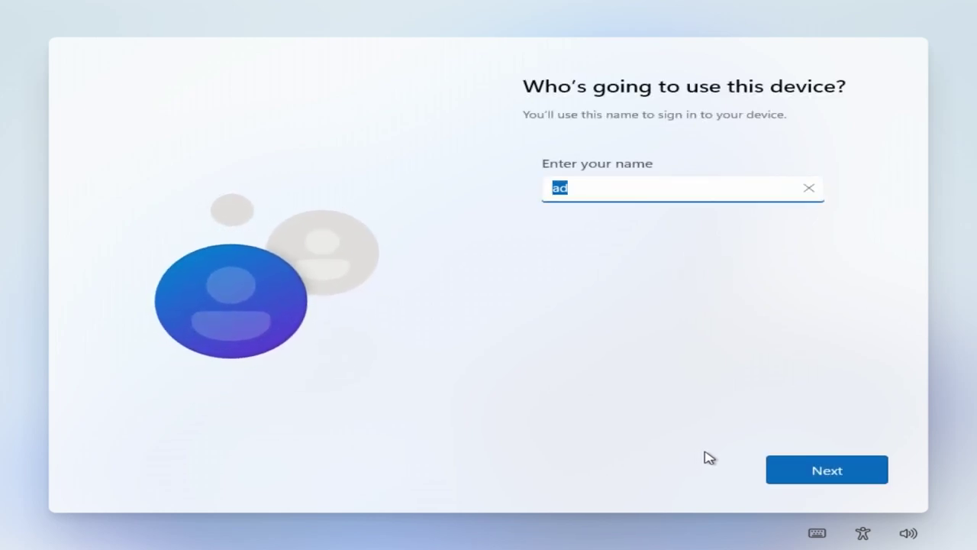
# Enter the local account name and type the account password
pyautogui.press('BackSpace')
pyautogui.press('Return')
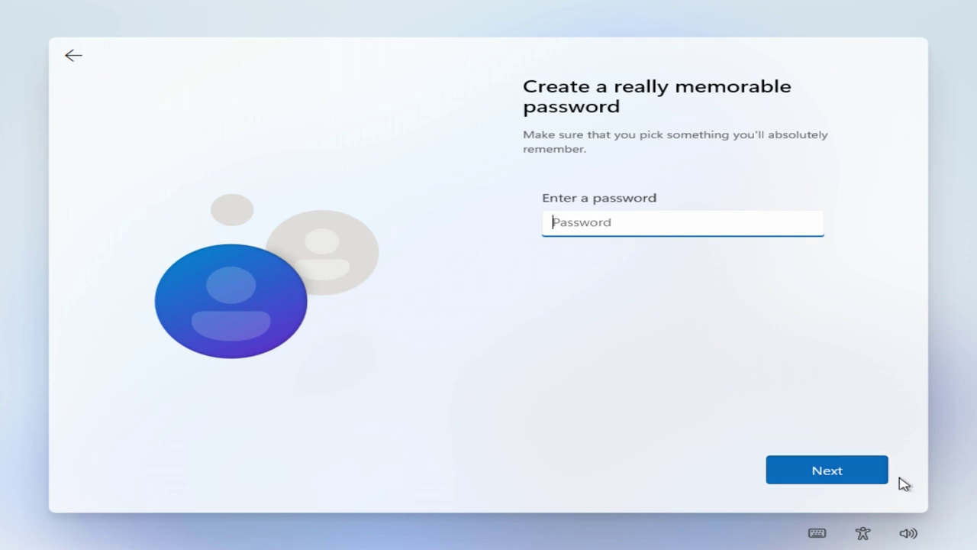
pyautogui.write('12')
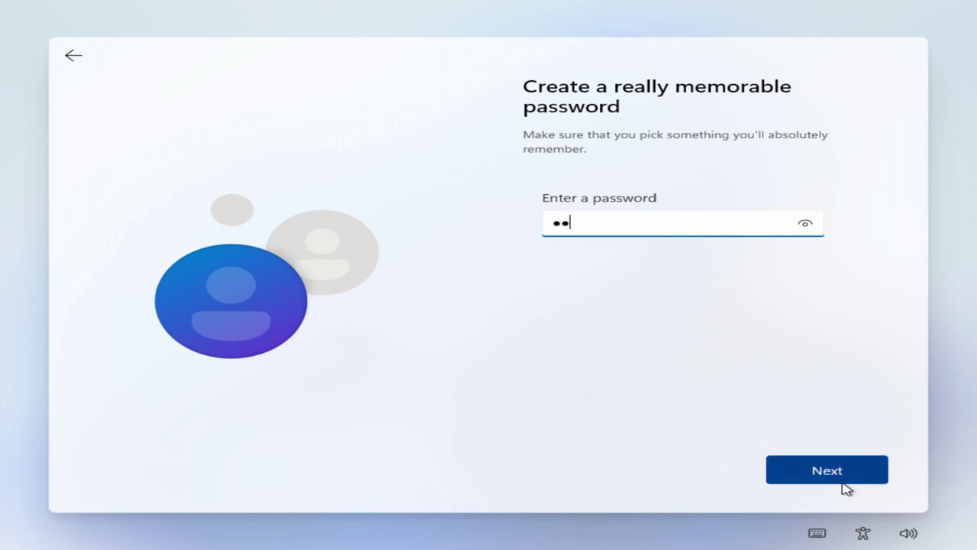
pyautogui.write('34')
pyautogui.click(843, 480)
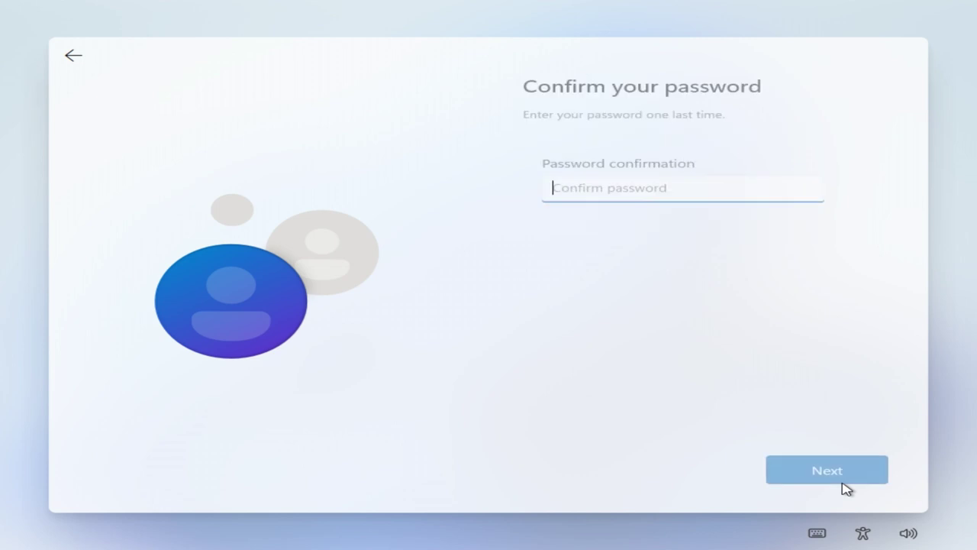
pyautogui.write('12')
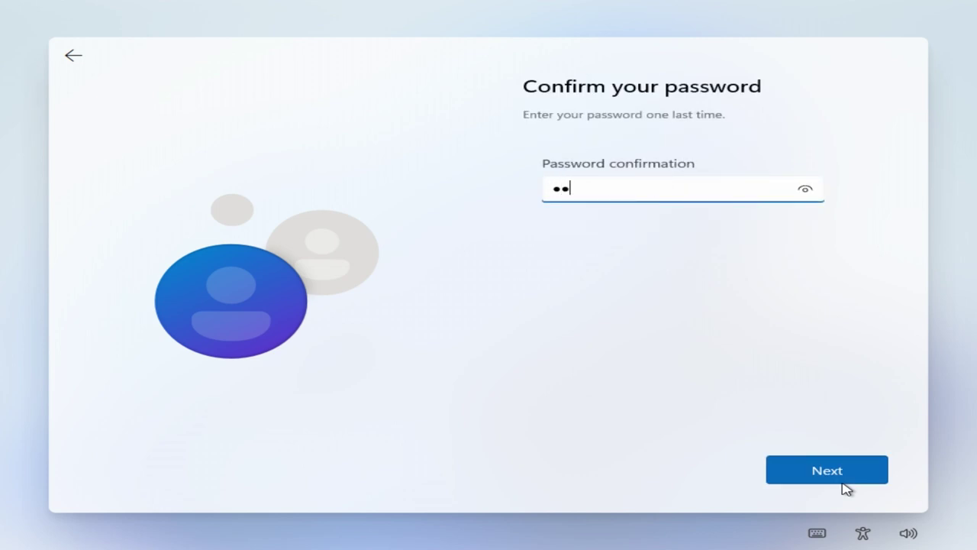
pyautogui.write('34')
# Confirm the account password, then search Bing for nvcleaninstall in Edge
pyautogui.click(843, 482)
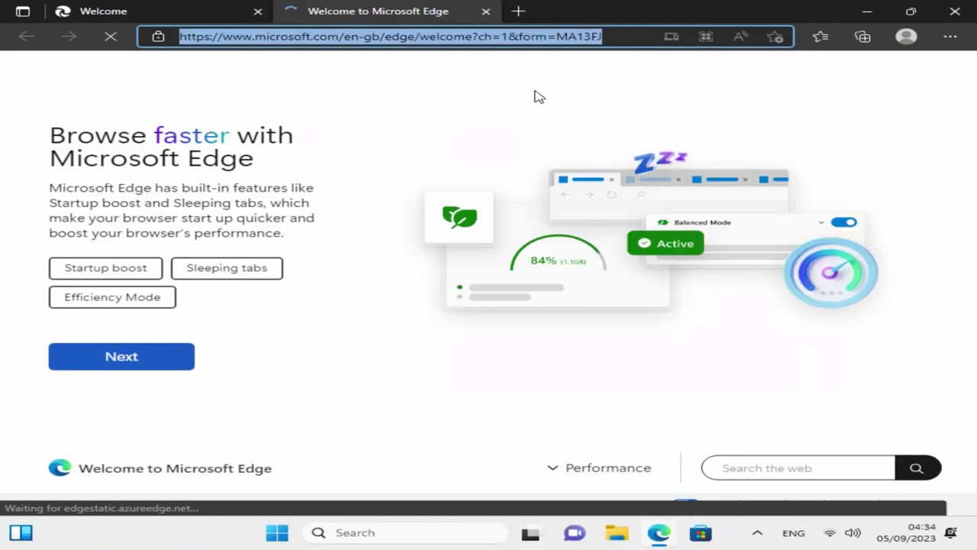
pyautogui.write('nv')
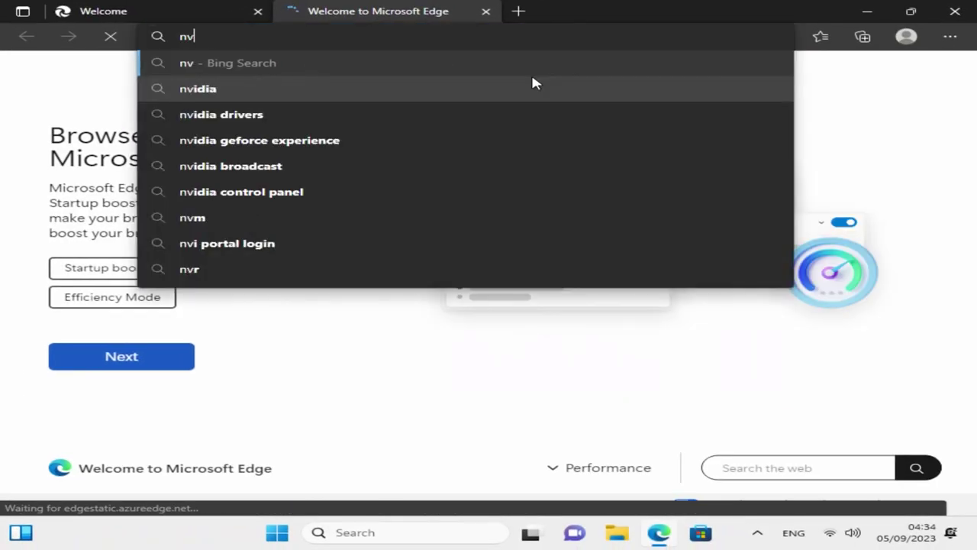
pyautogui.write('cleanin')
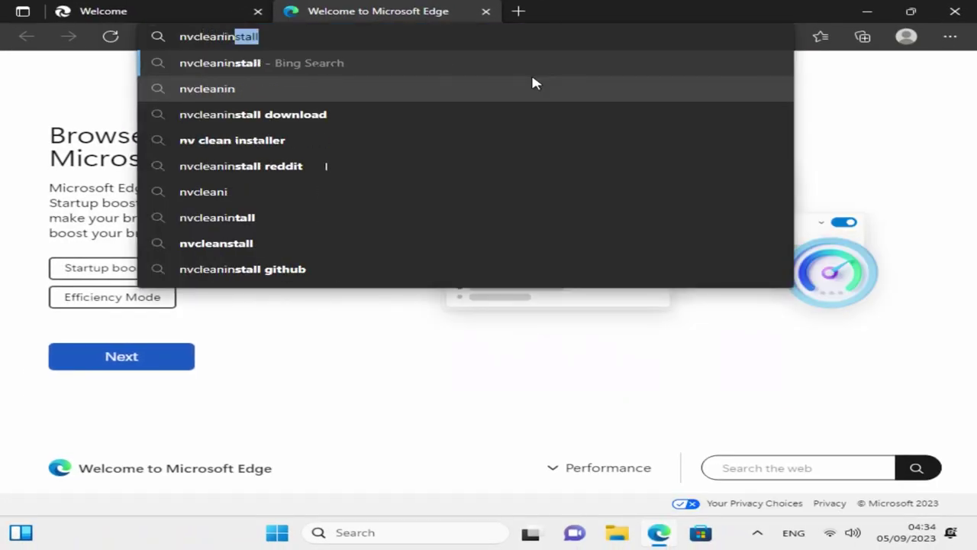
pyautogui.write('stall')
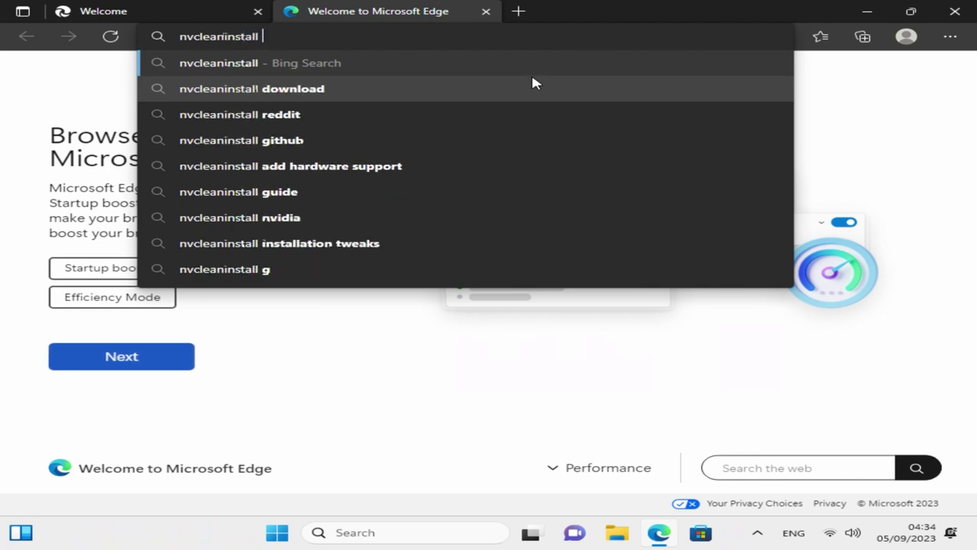
pyautogui.press('Return')
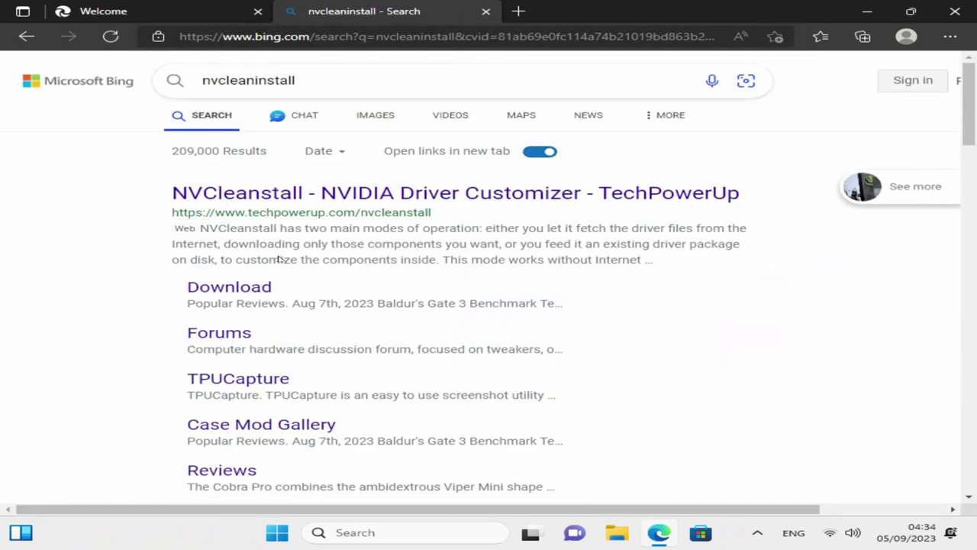
# Download NVCleanstall_1.16.0.exe from TechPowerUp's US-3 server
pyautogui.click(260, 294)
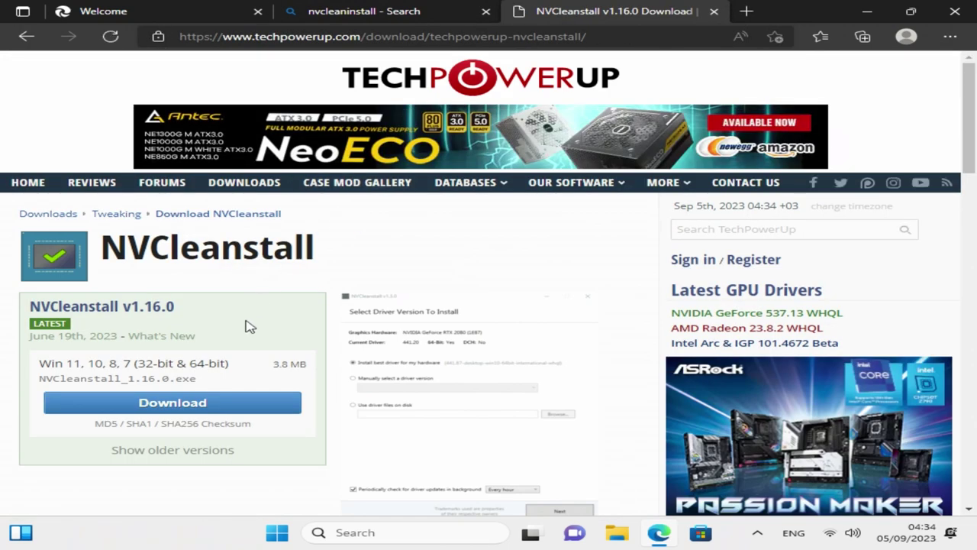
pyautogui.click(220, 405)
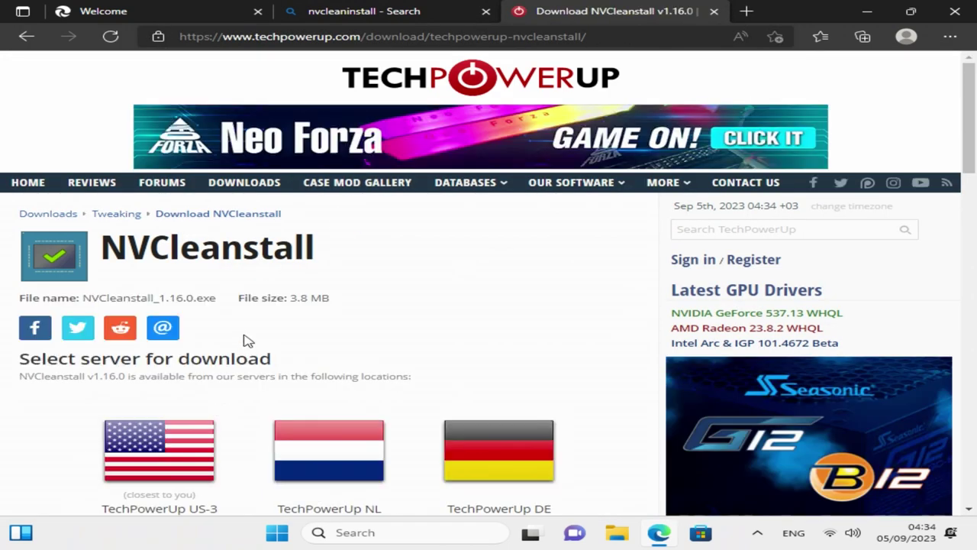
pyautogui.click(158, 452)
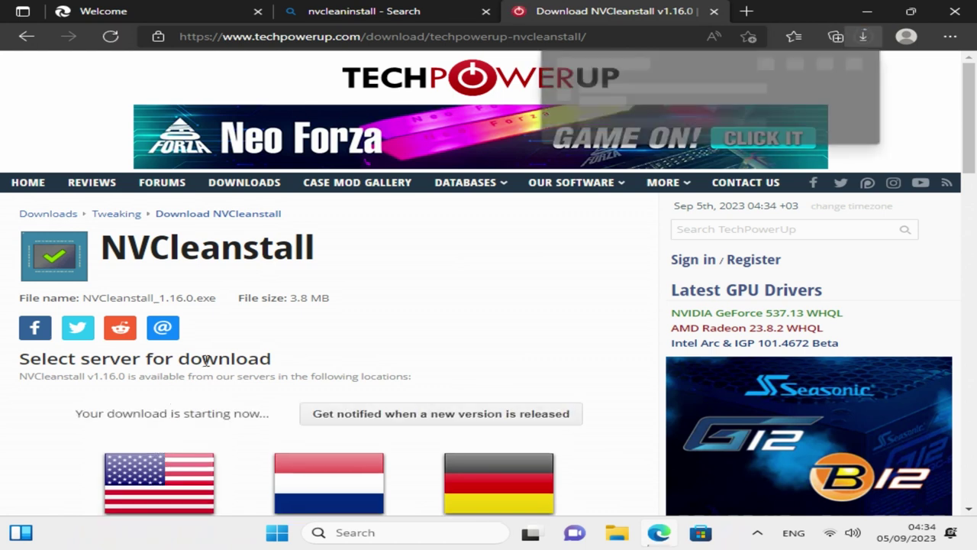
pyautogui.moveTo(594, 98)
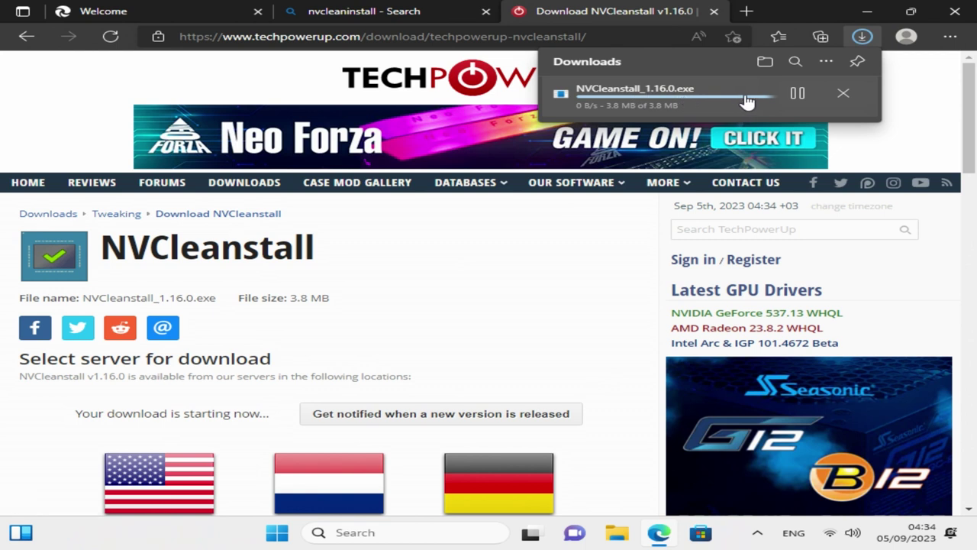
# Run NVCleanstall as administrator and keep the best driver (537.13) for the RTX 3080
pyautogui.click(704, 96)
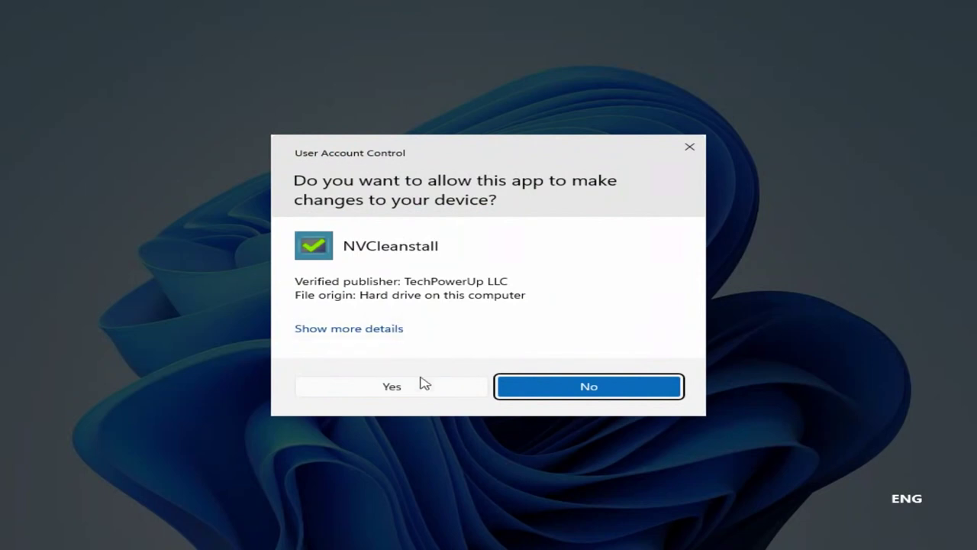
pyautogui.click(423, 385)
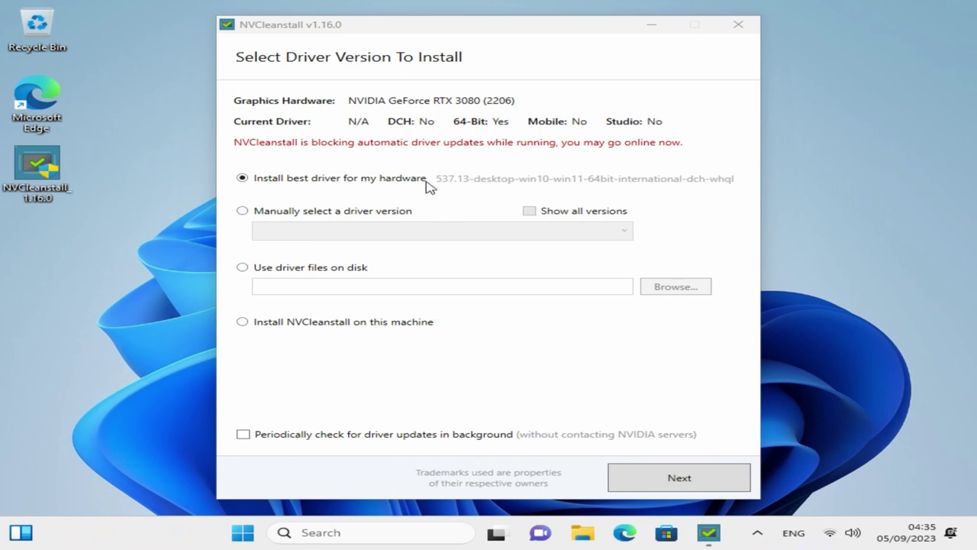
pyautogui.press('Return')
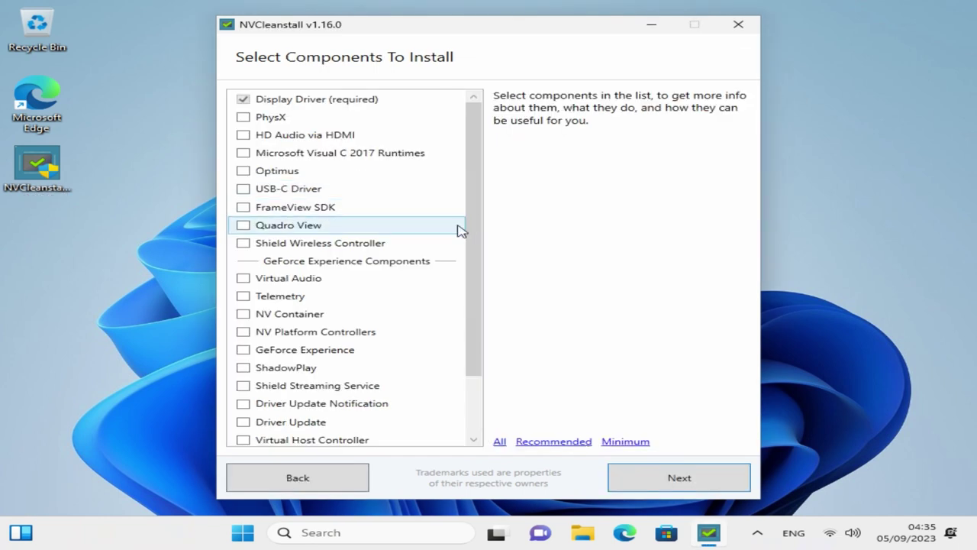
# Try adding GeForce Experience, NV Container, NV Backend, NodeJS, Virtual Audio and Process Monitor components
pyautogui.click(544, 445)
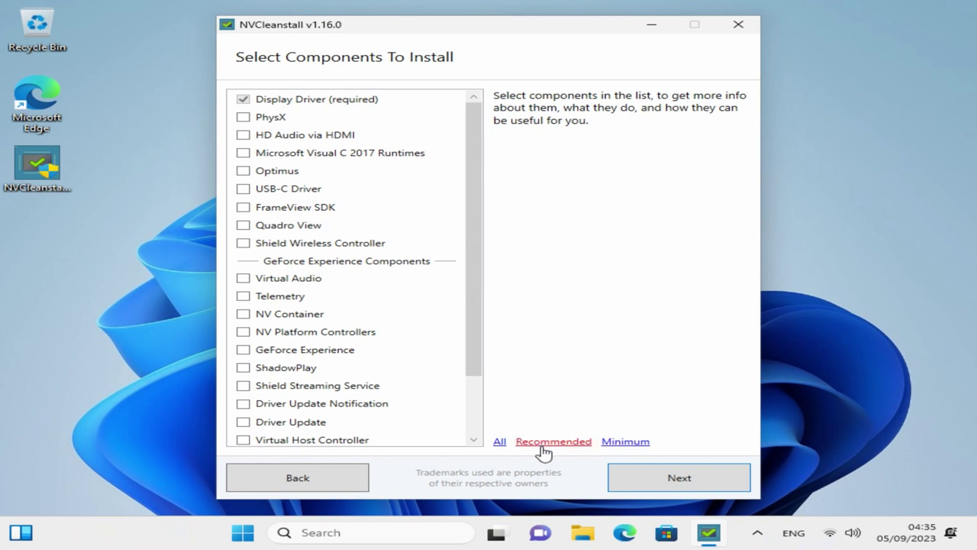
pyautogui.scroll(-2, 299, 292)
pyautogui.click(301, 281)
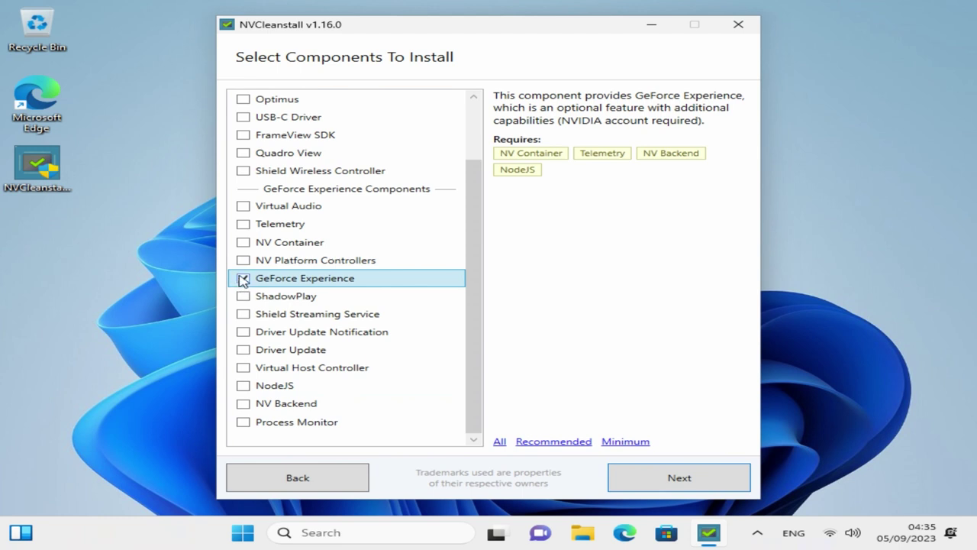
pyautogui.click(246, 242)
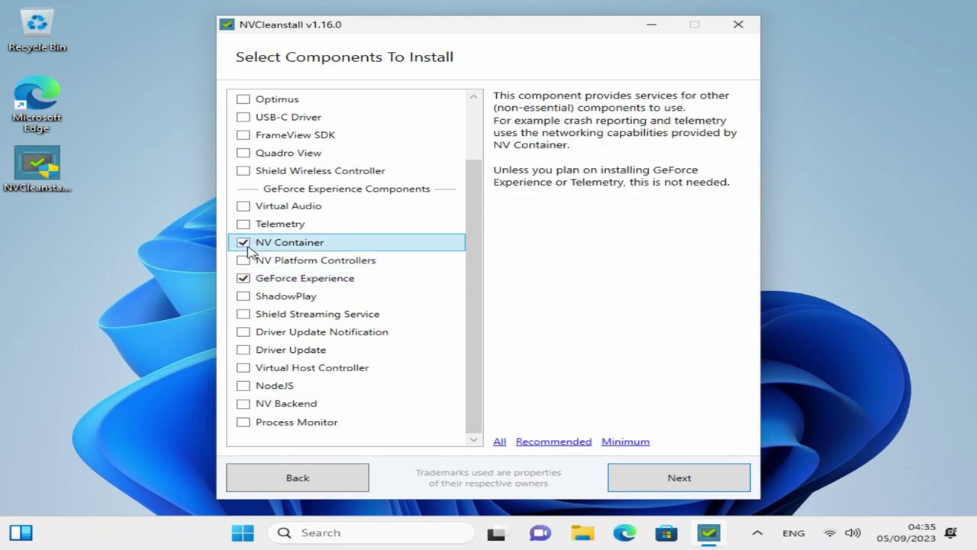
pyautogui.click(242, 404)
pyautogui.click(241, 386)
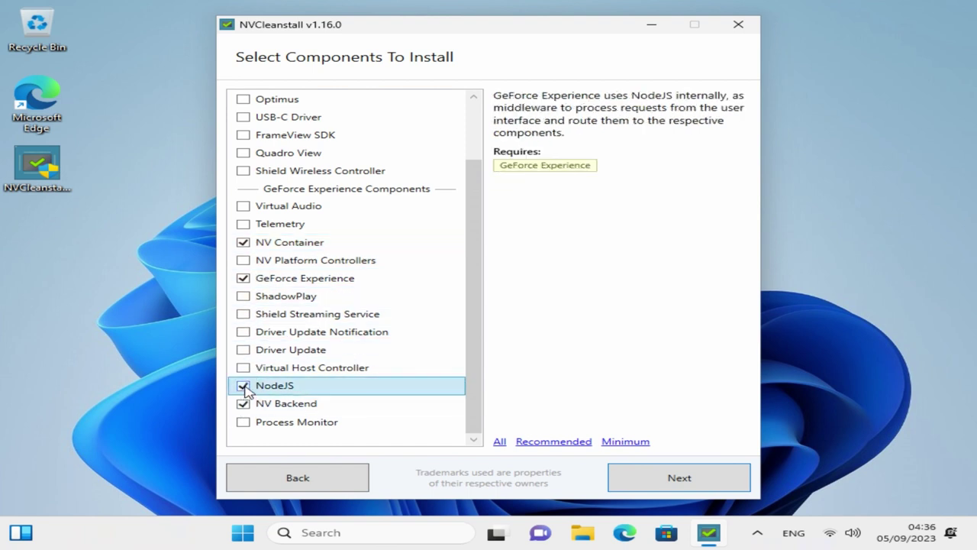
pyautogui.click(295, 280)
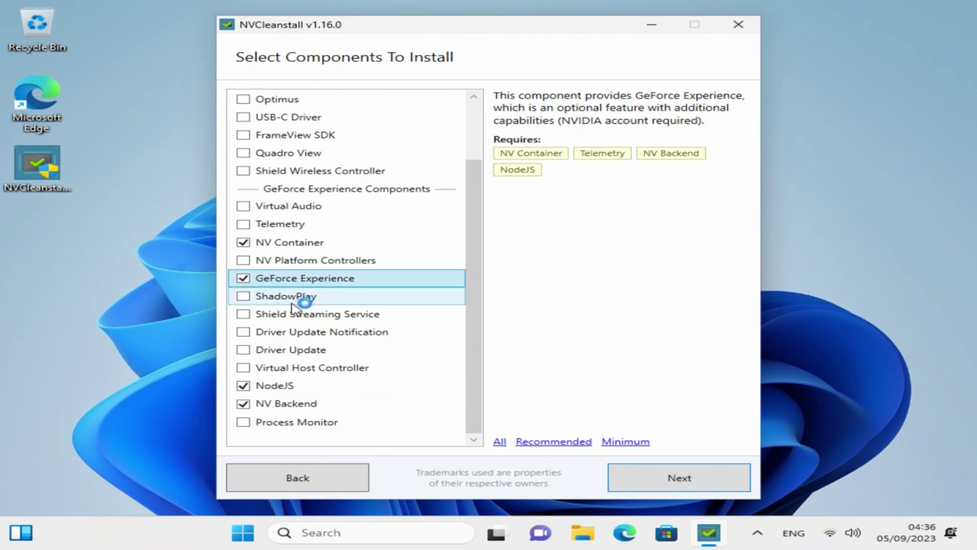
pyautogui.click(297, 301)
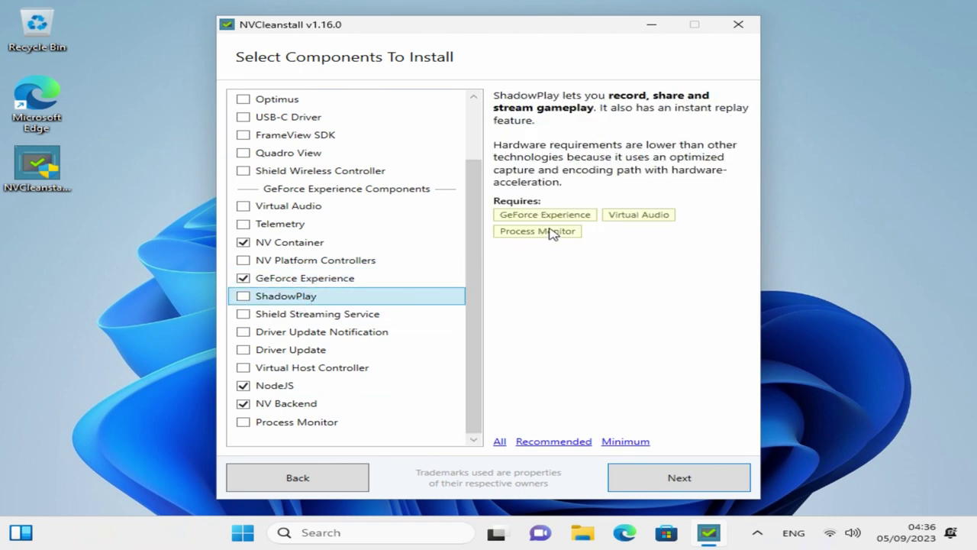
pyautogui.click(651, 214)
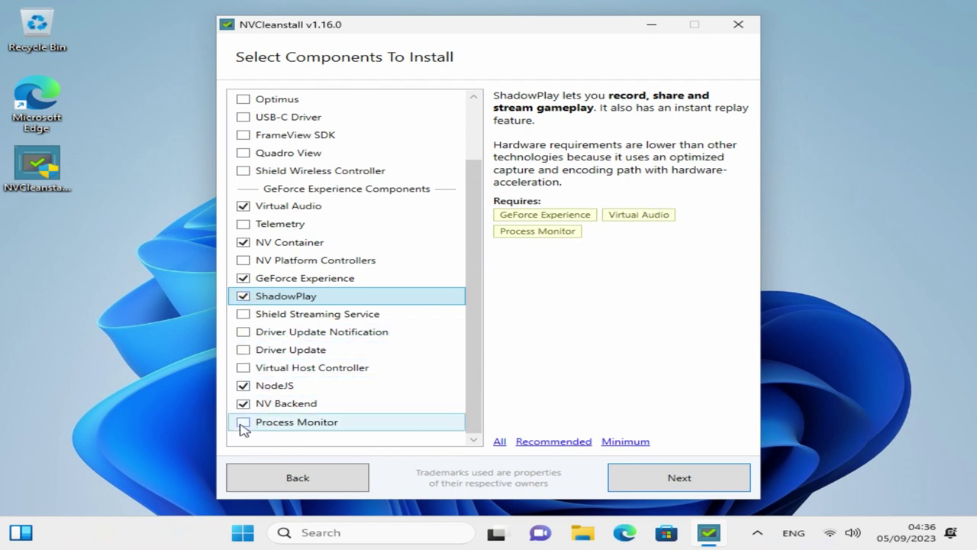
pyautogui.click(243, 425)
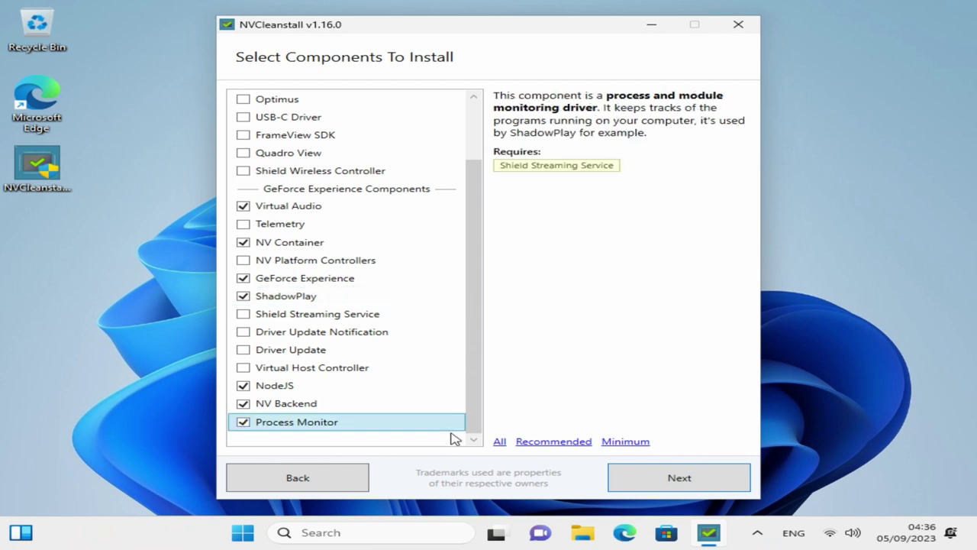
# Dismiss the dependencies prompt, revert to the Recommended components, and start preparing the driver package
pyautogui.click(660, 477)
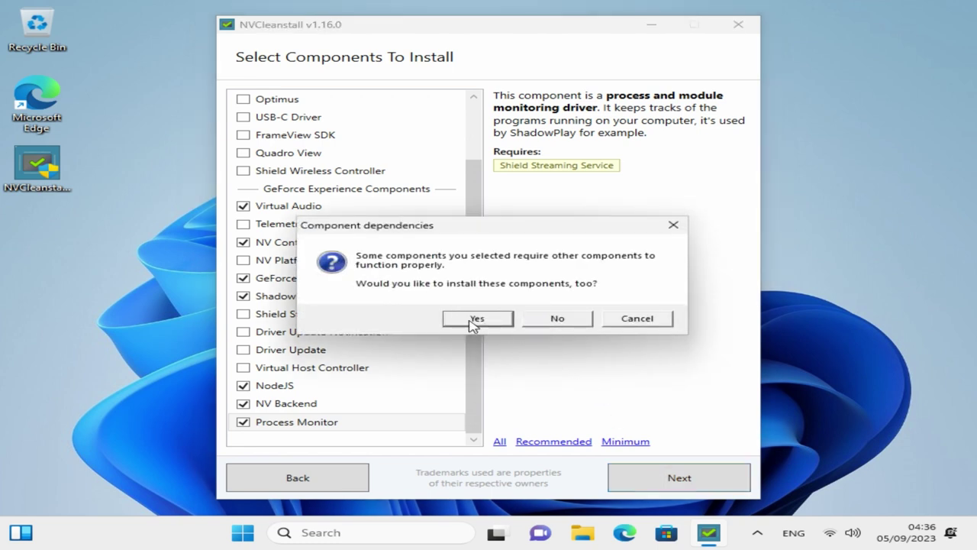
pyautogui.click(653, 320)
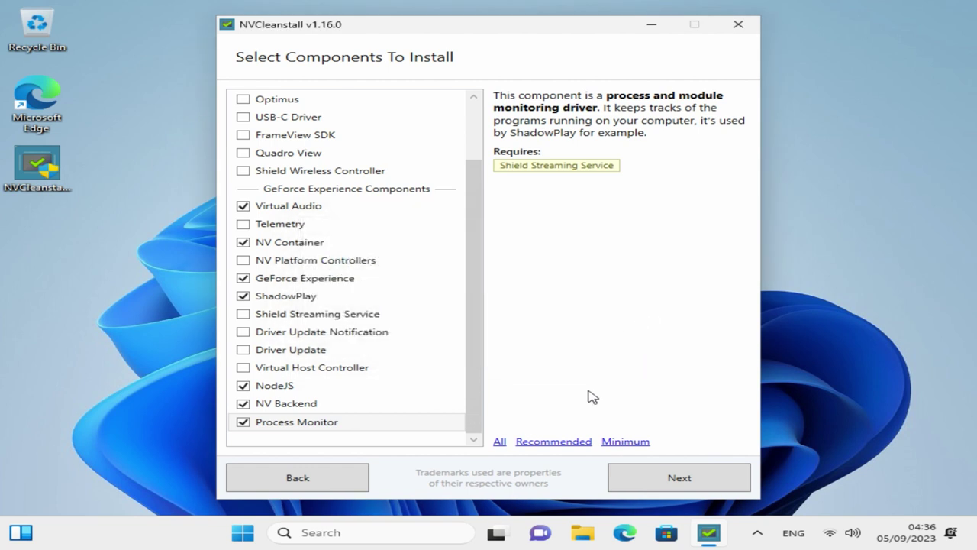
pyautogui.click(568, 448)
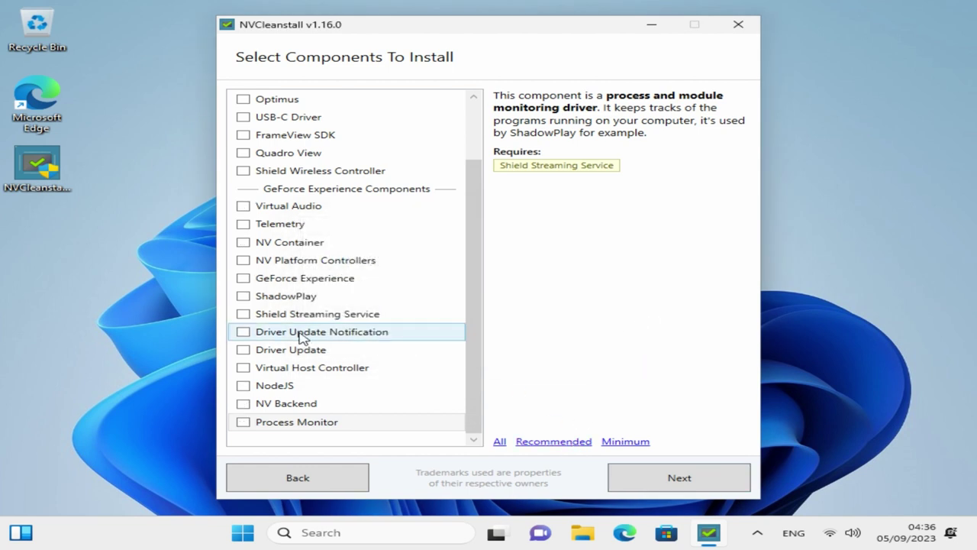
pyautogui.scroll(2, 305, 336)
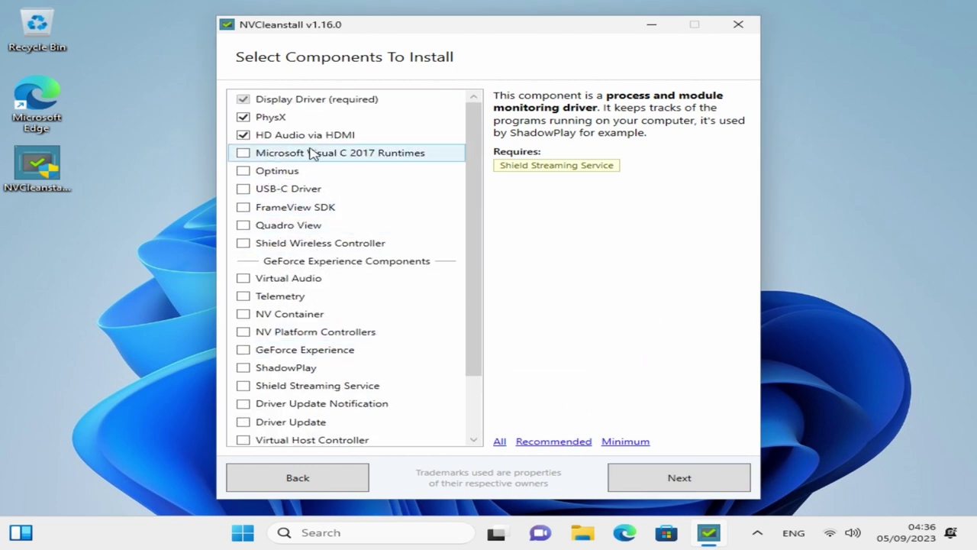
pyautogui.click(665, 473)
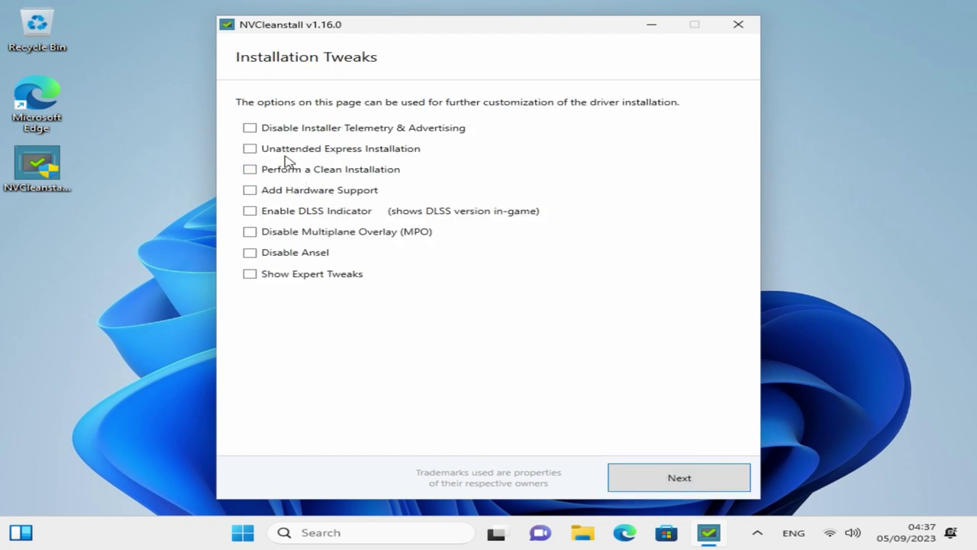
# Finish the customised package and launch the NVIDIA 537.13 driver installer
pyautogui.click(680, 492)
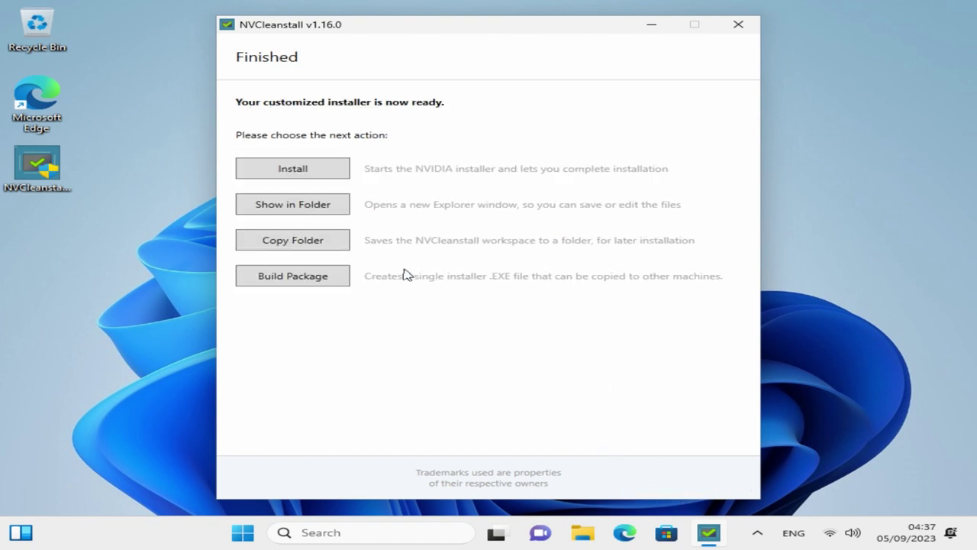
pyautogui.click(284, 169)
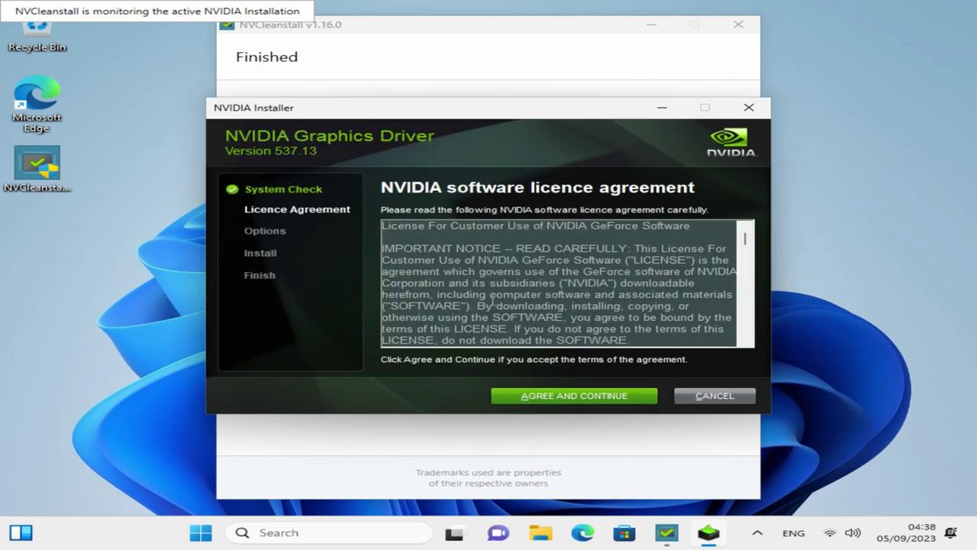
# Accept the NVIDIA licence and run a Custom clean install of driver, HD Audio and PhysX
pyautogui.click(560, 394)
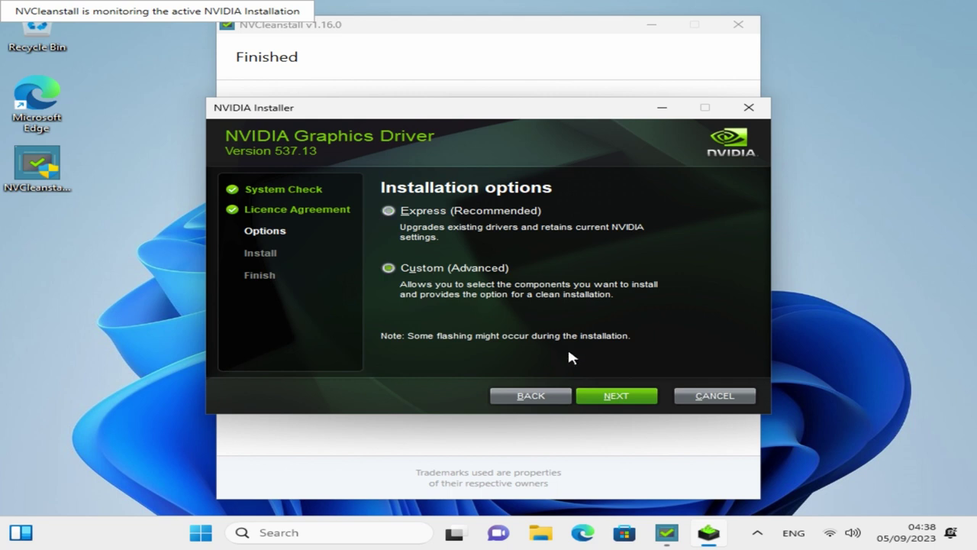
pyautogui.click(621, 396)
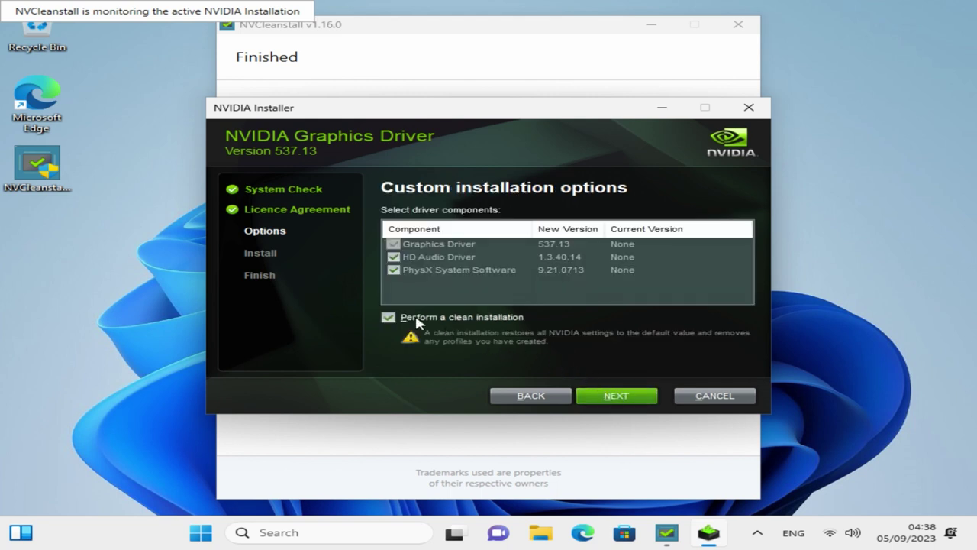
pyautogui.click(619, 397)
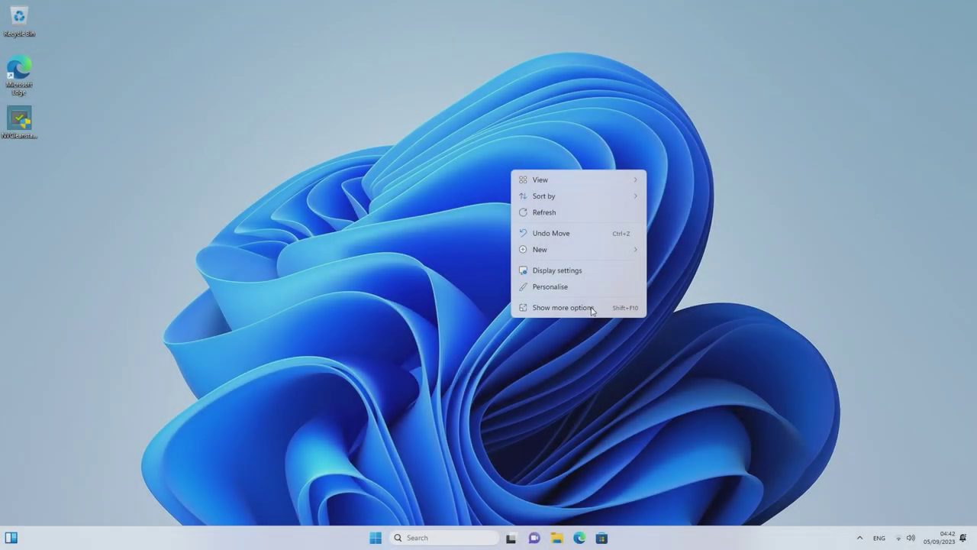
# Launch NVIDIA Control Panel from the desktop's Show more options context menu
pyautogui.click(591, 310)
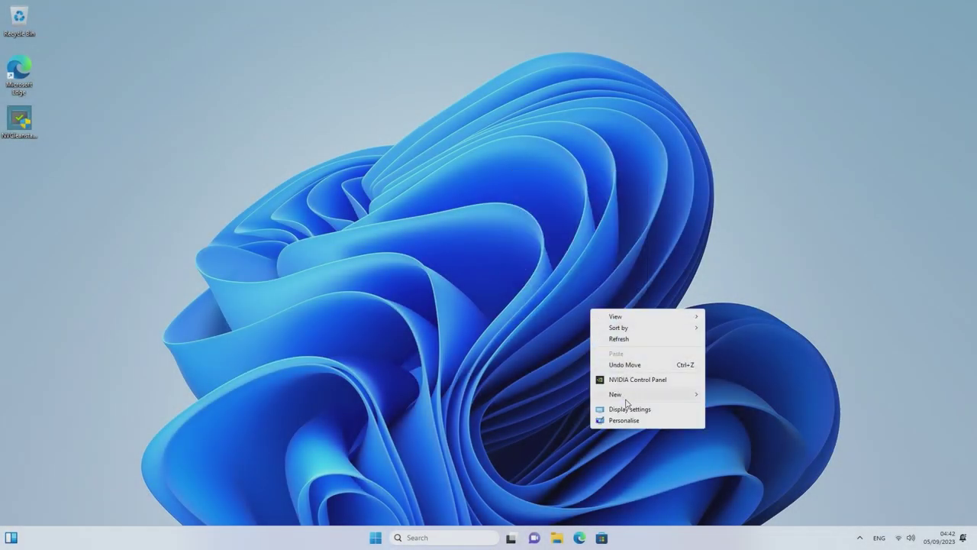
pyautogui.click(628, 382)
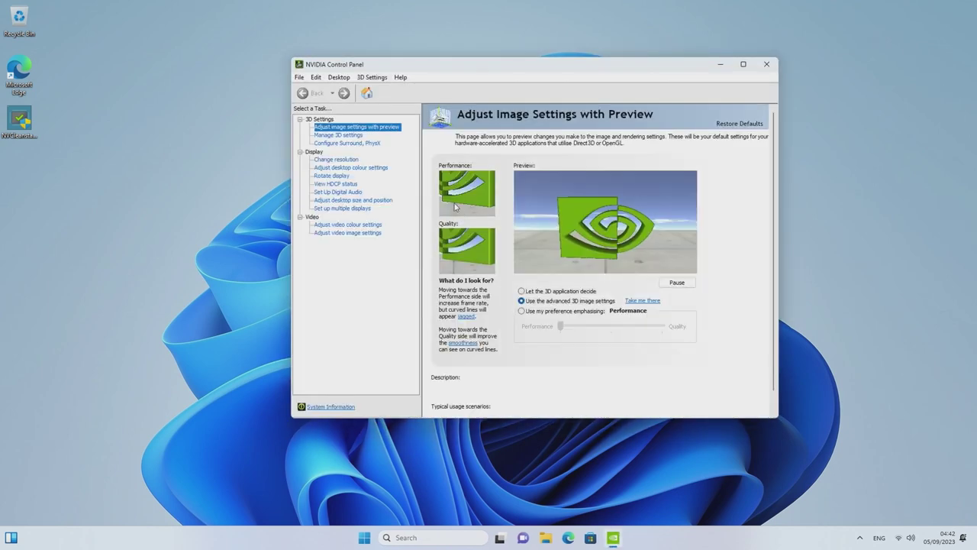
pyautogui.click(358, 135)
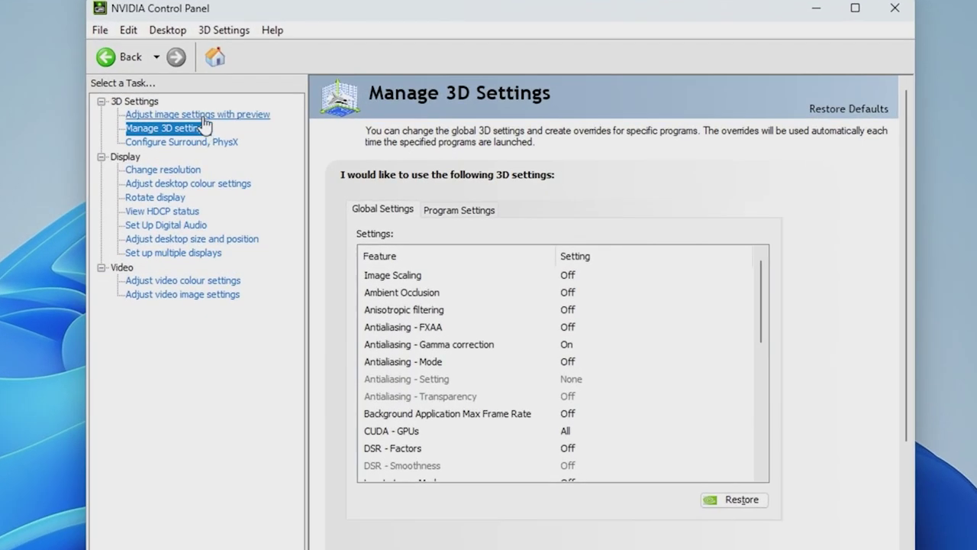
pyautogui.click(359, 127)
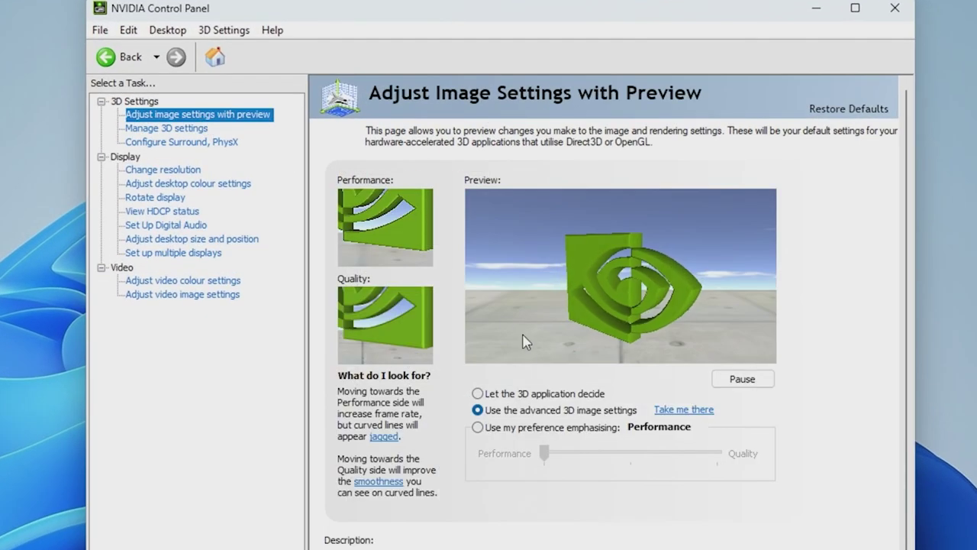
# After trying the preference slider, keep advanced 3D image settings and show Manage 3D settings
pyautogui.click(561, 430)
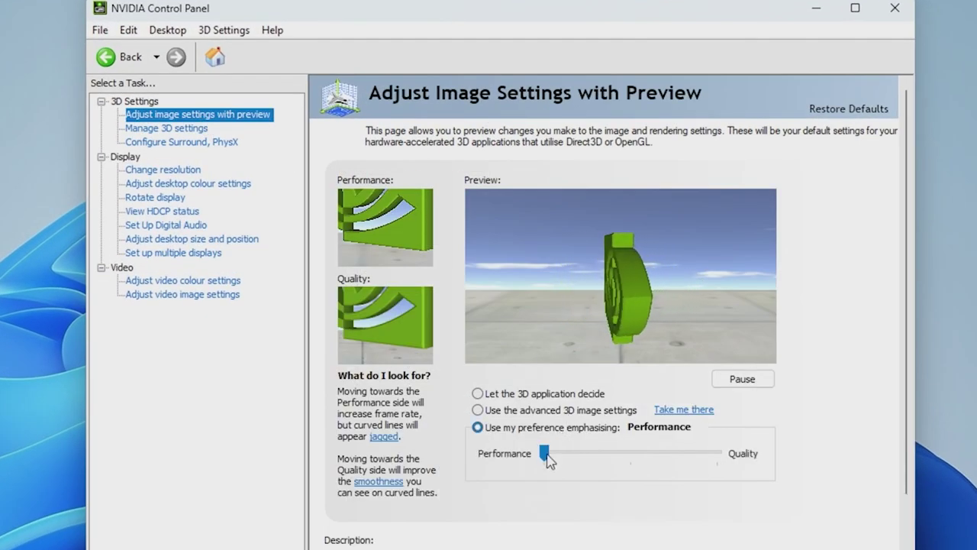
pyautogui.moveTo(545, 455)
pyautogui.mouseDown()
pyautogui.moveTo(684, 471)
pyautogui.moveTo(545, 453)
pyautogui.mouseUp()
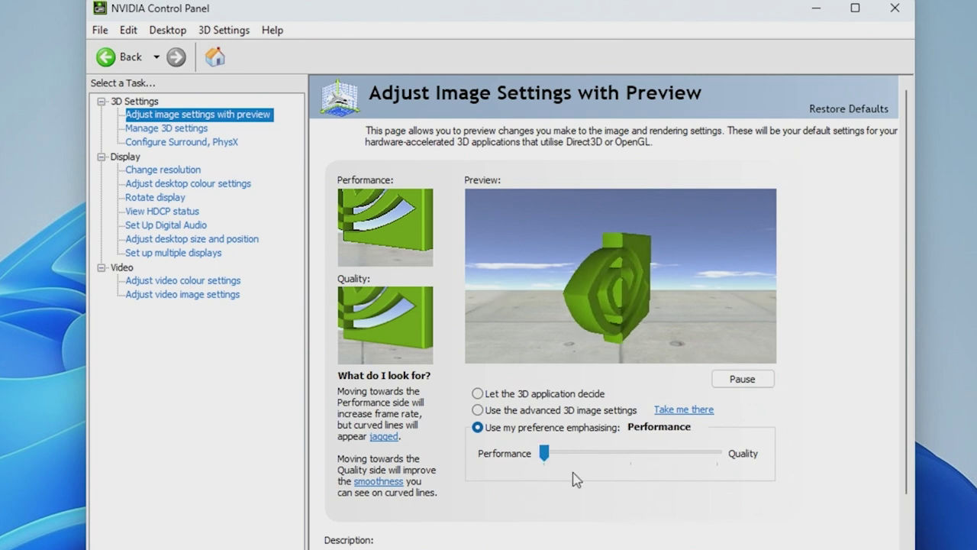
pyautogui.click(544, 410)
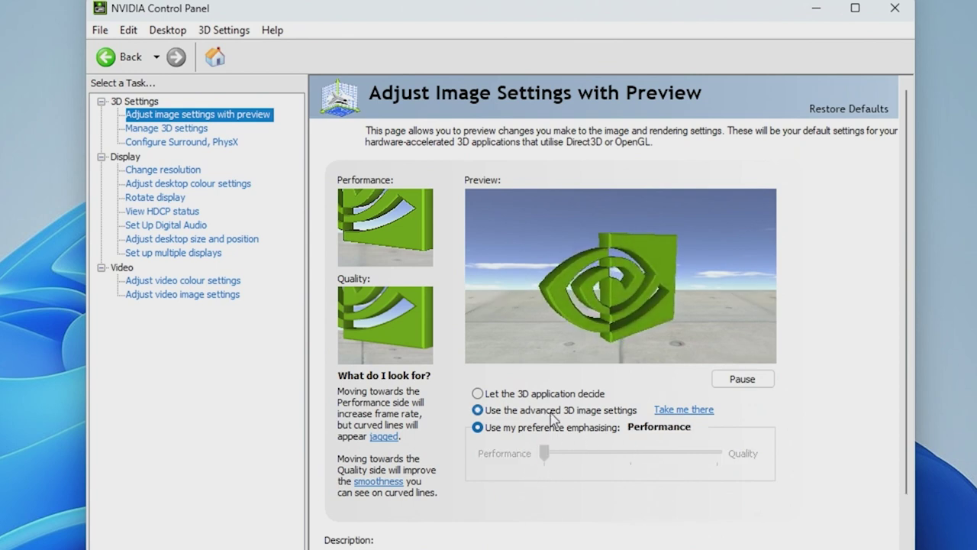
pyautogui.click(190, 130)
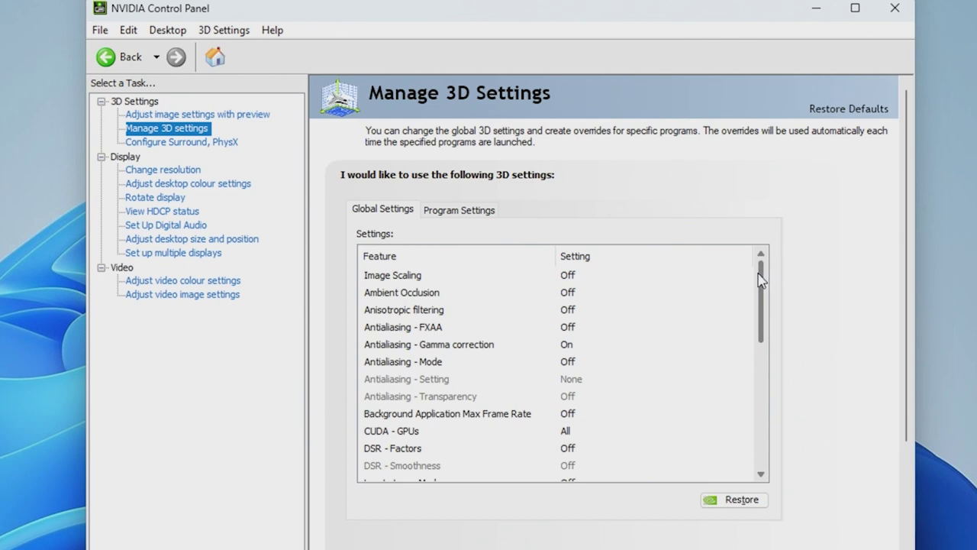
# Set the global Low Latency Mode to Ultra
pyautogui.scroll(-3, 759, 282)
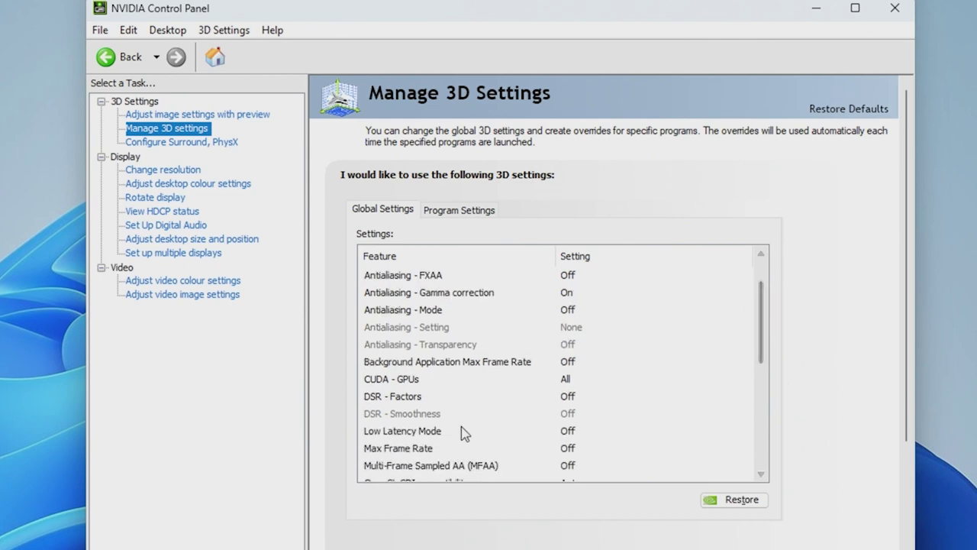
pyautogui.click(439, 432)
pyautogui.click(594, 437)
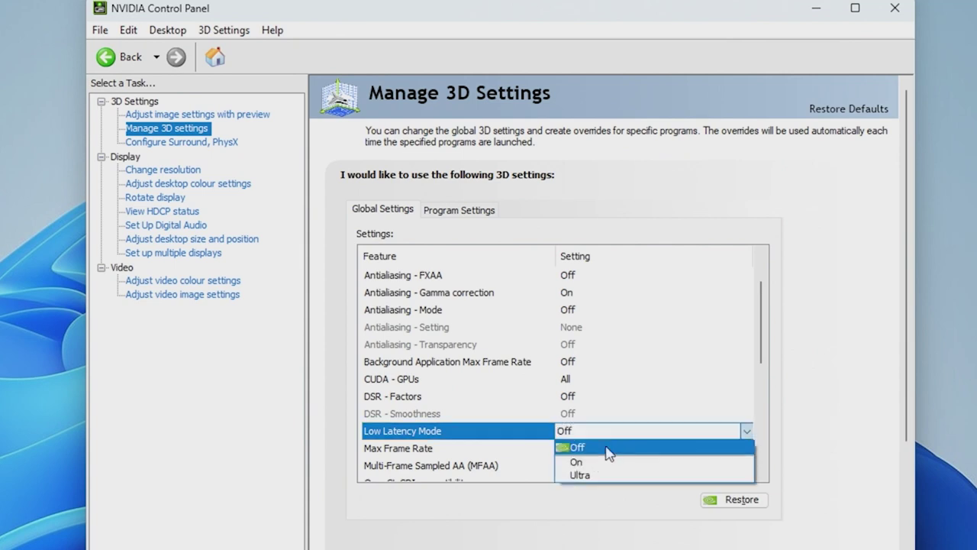
pyautogui.click(606, 478)
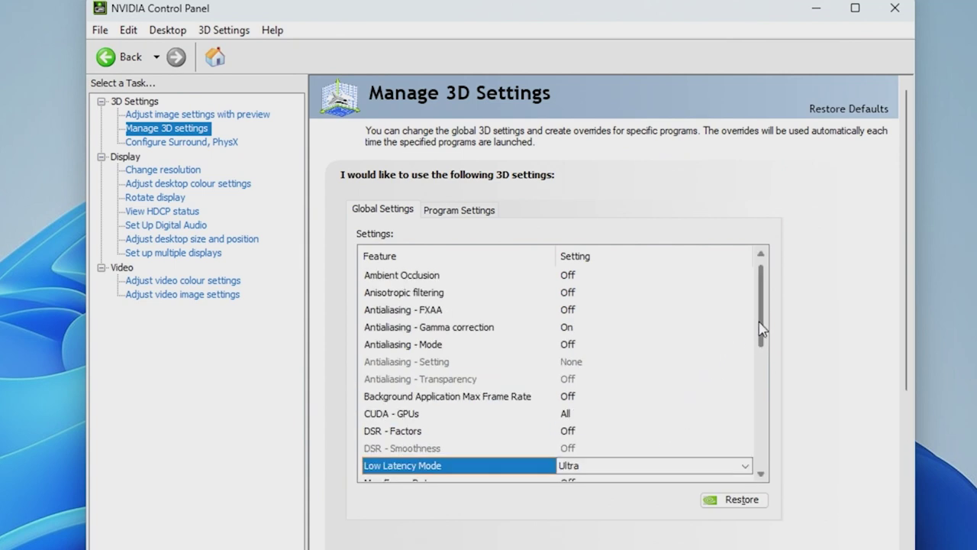
# Leave Max Frame Rate Off after briefly trying a frame rate cap
pyautogui.moveTo(761, 328); pyautogui.dragTo(764, 375)
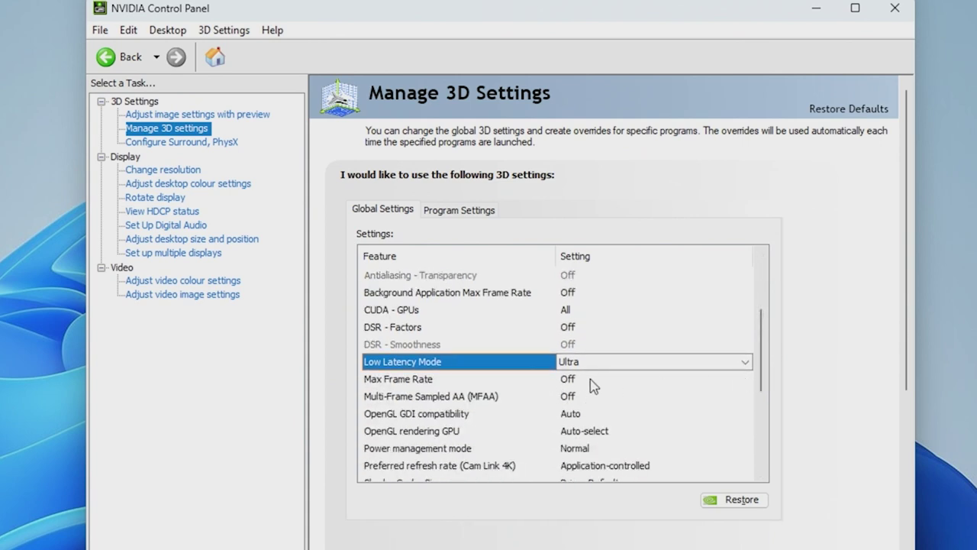
pyautogui.click(590, 385)
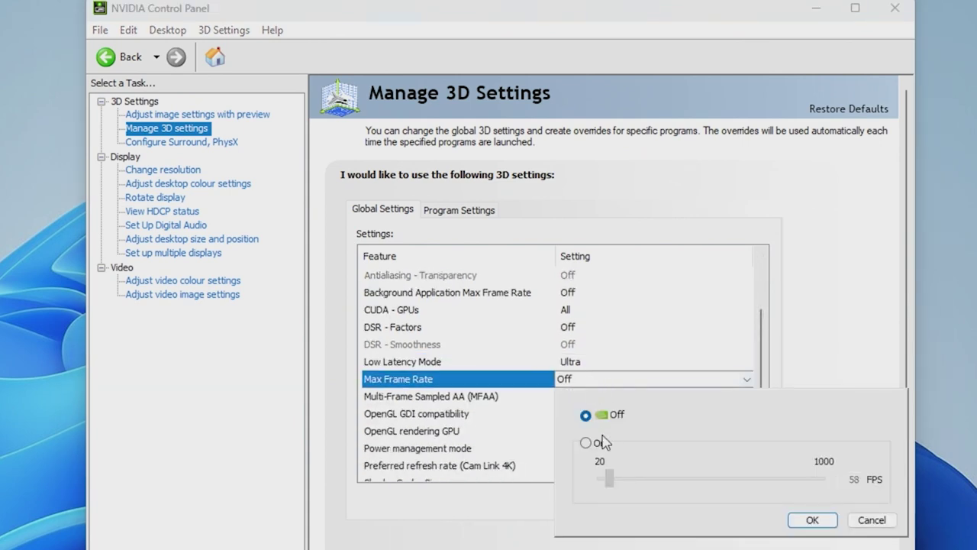
pyautogui.click(603, 443)
pyautogui.moveTo(608, 478); pyautogui.dragTo(648, 480)
pyautogui.click(587, 416)
pyautogui.click(810, 520)
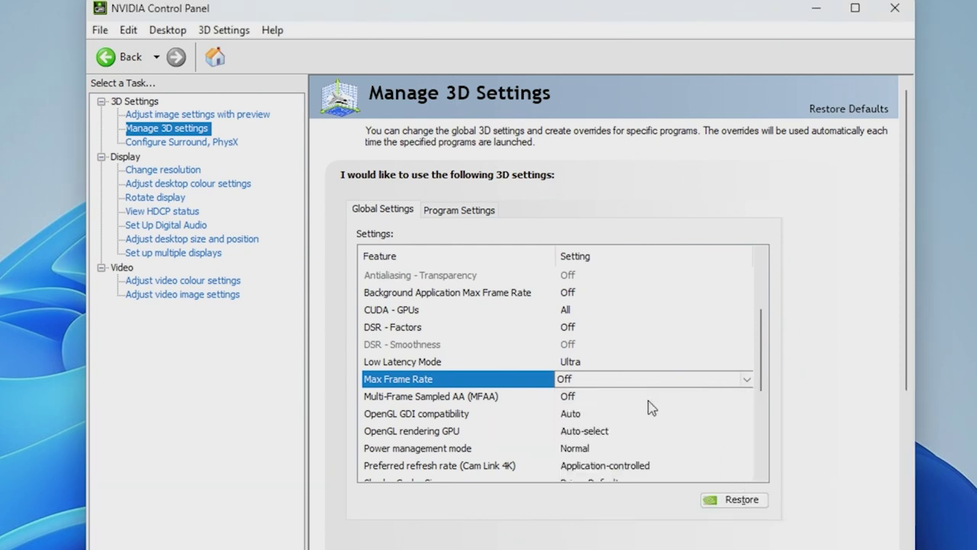
# Set OpenGL GDI compatibility to Prefer performance and OpenGL rendering GPU to the GeForce RTX 3080
pyautogui.click(574, 414)
pyautogui.click(574, 414)
pyautogui.click(628, 444)
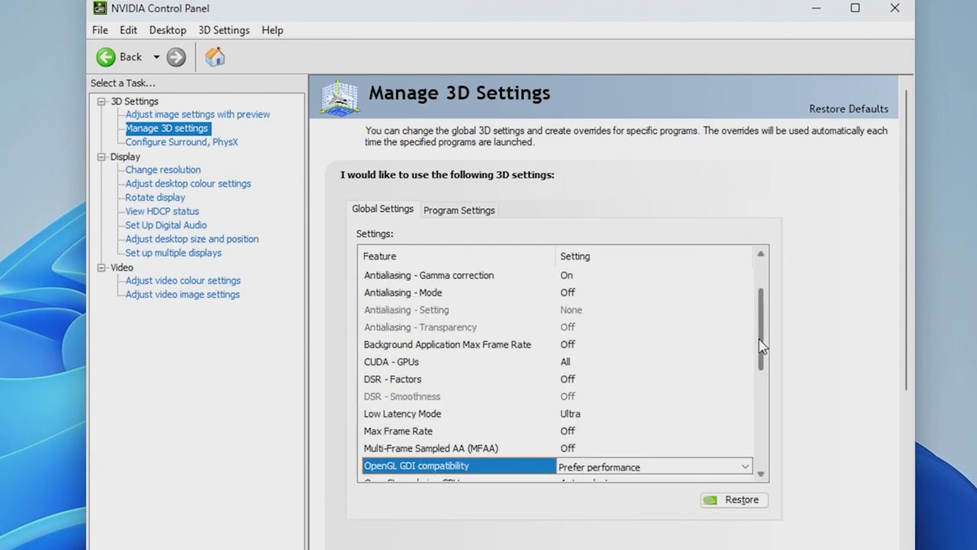
pyautogui.moveTo(761, 345); pyautogui.dragTo(758, 375)
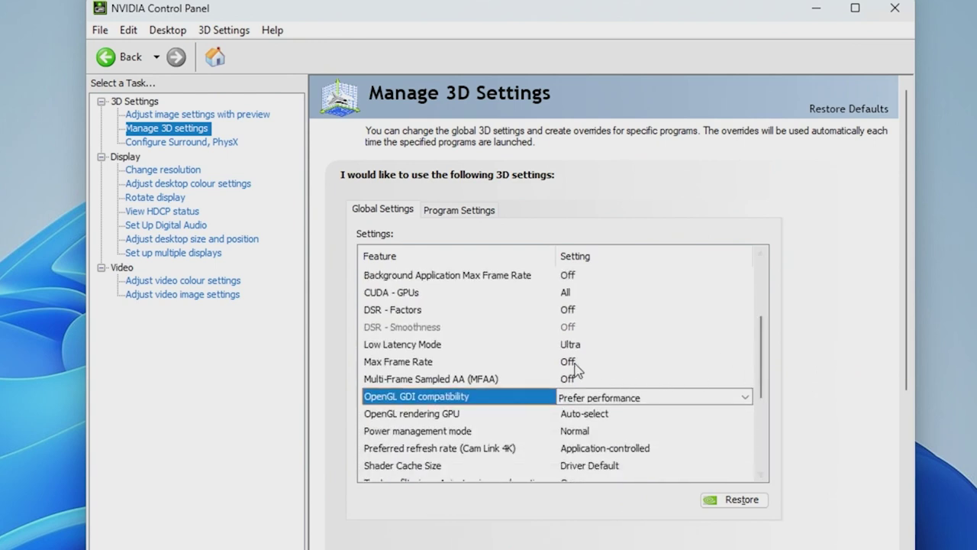
pyautogui.click(584, 416)
pyautogui.click(620, 447)
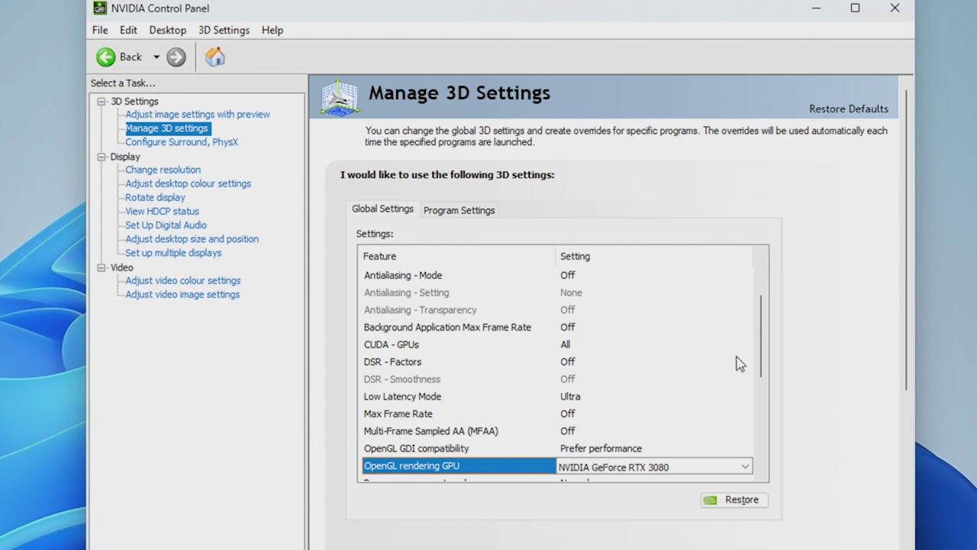
# Set Power management mode to Prefer maximum performance
pyautogui.scroll(-3, 756, 353)
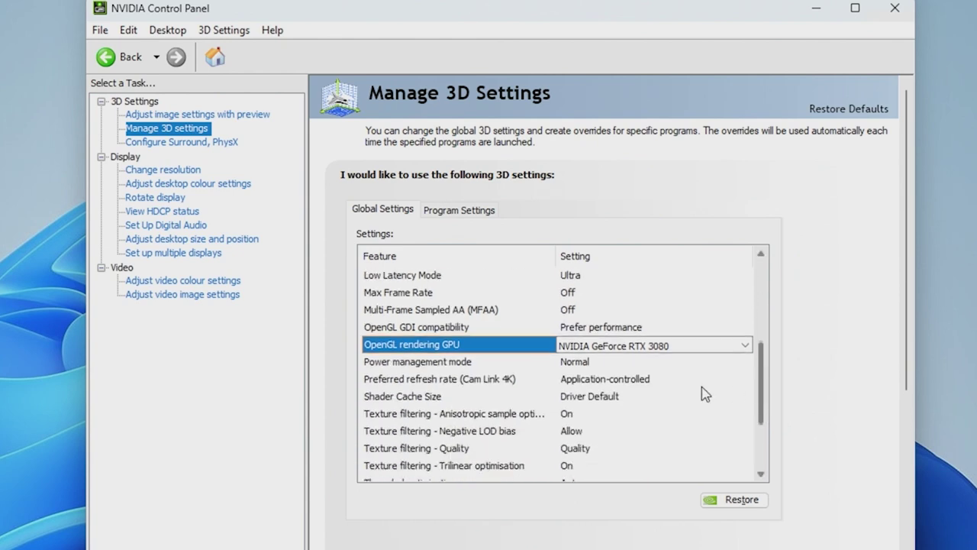
pyautogui.click(588, 362)
pyautogui.click(591, 362)
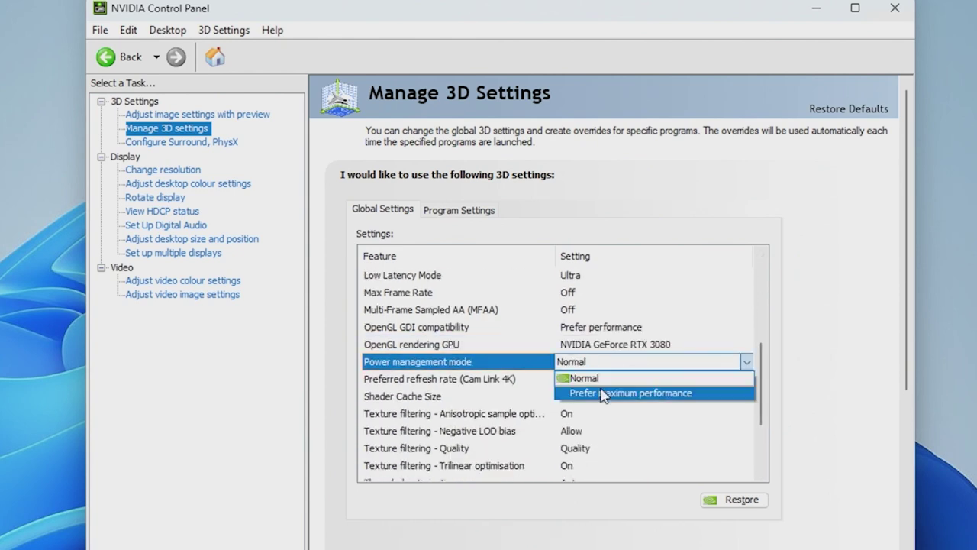
pyautogui.click(623, 393)
# Set Preferred refresh rate to Highest available, leaving Shader Cache Size unchanged
pyautogui.scroll(-2, 754, 385)
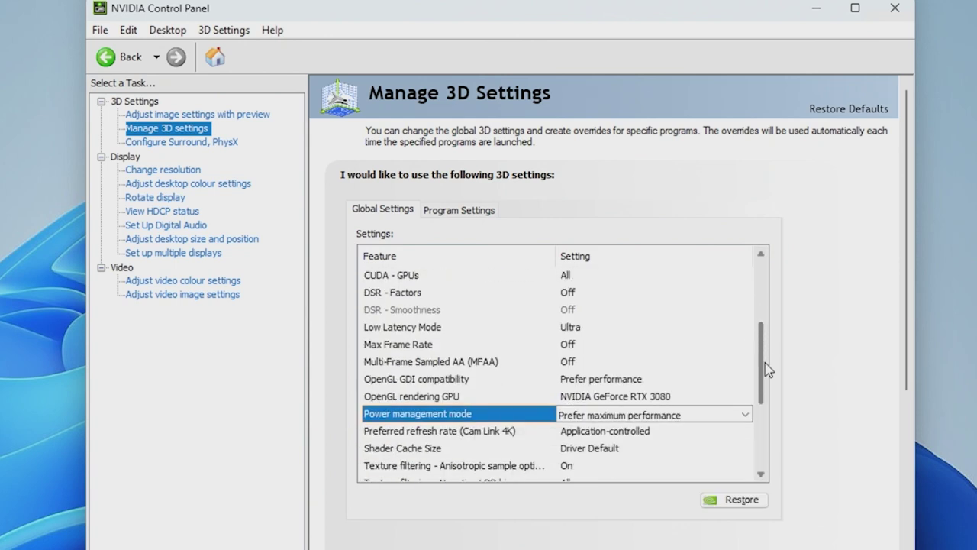
pyautogui.click(639, 380)
pyautogui.click(638, 380)
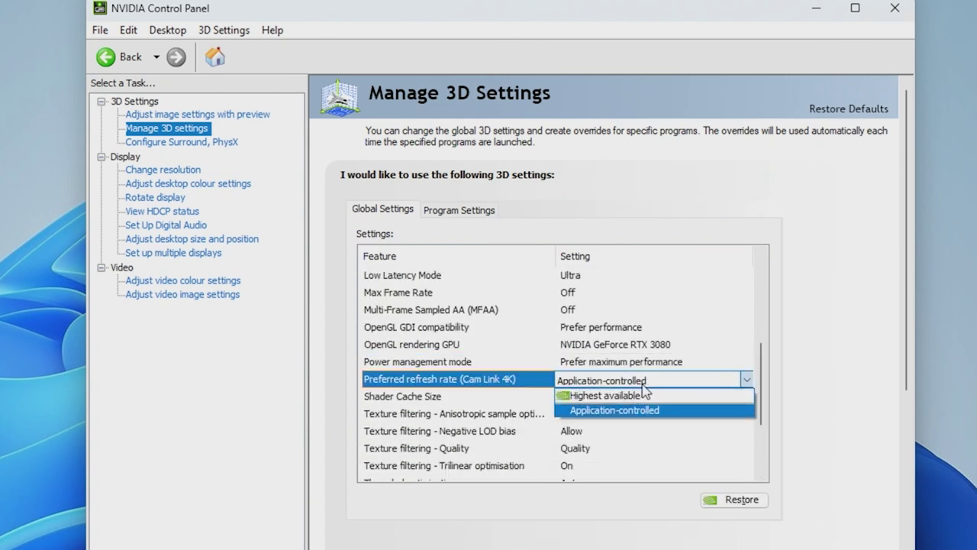
pyautogui.click(669, 382)
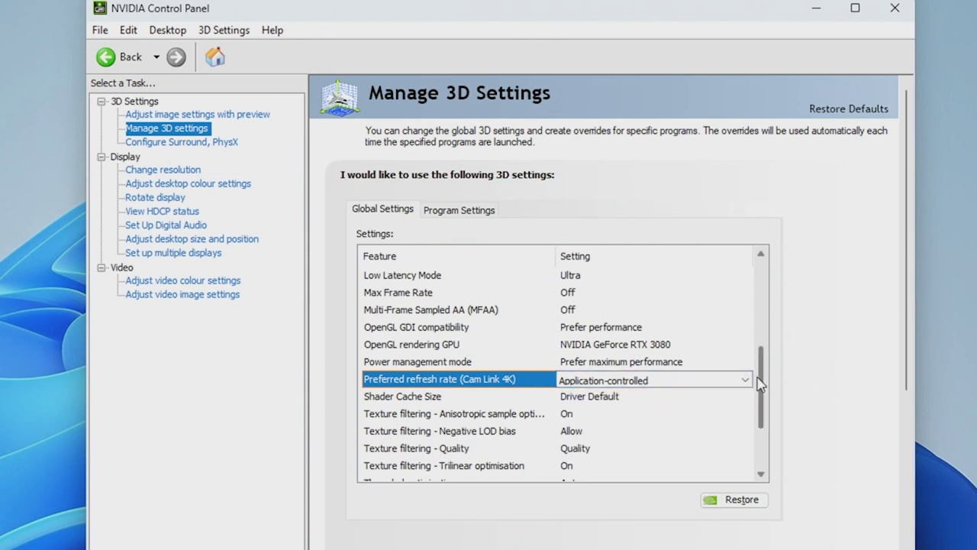
pyautogui.scroll(-2, 760, 391)
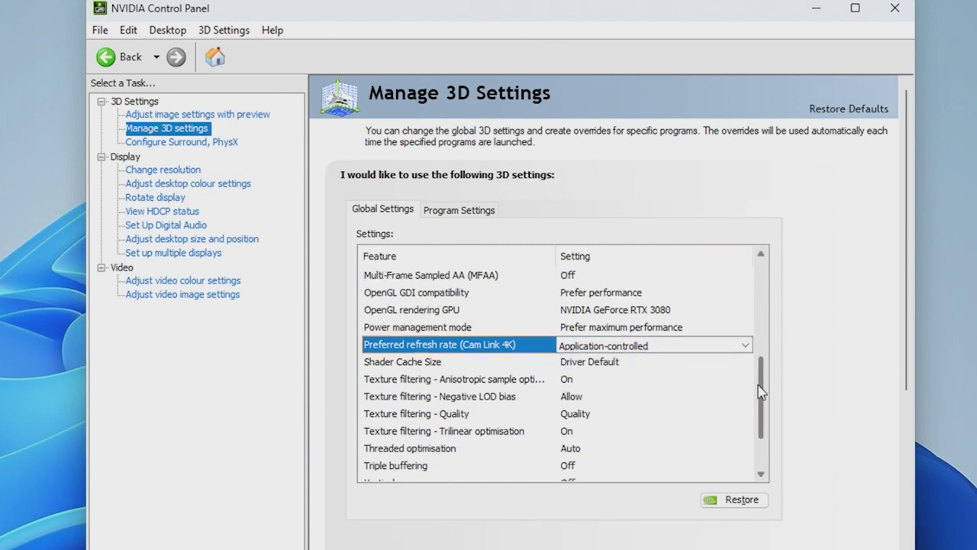
pyautogui.click(604, 363)
pyautogui.click(606, 364)
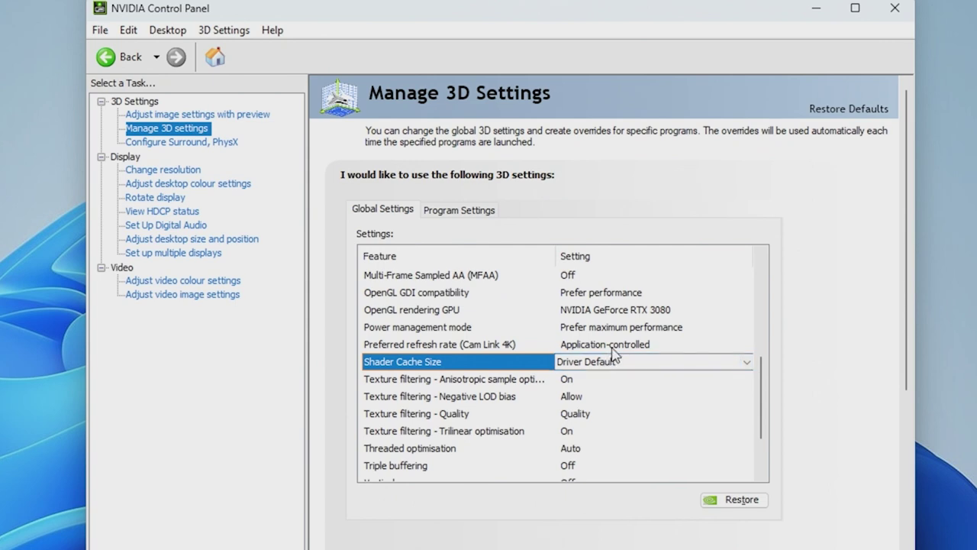
pyautogui.click(613, 347)
pyautogui.click(613, 348)
pyautogui.click(615, 361)
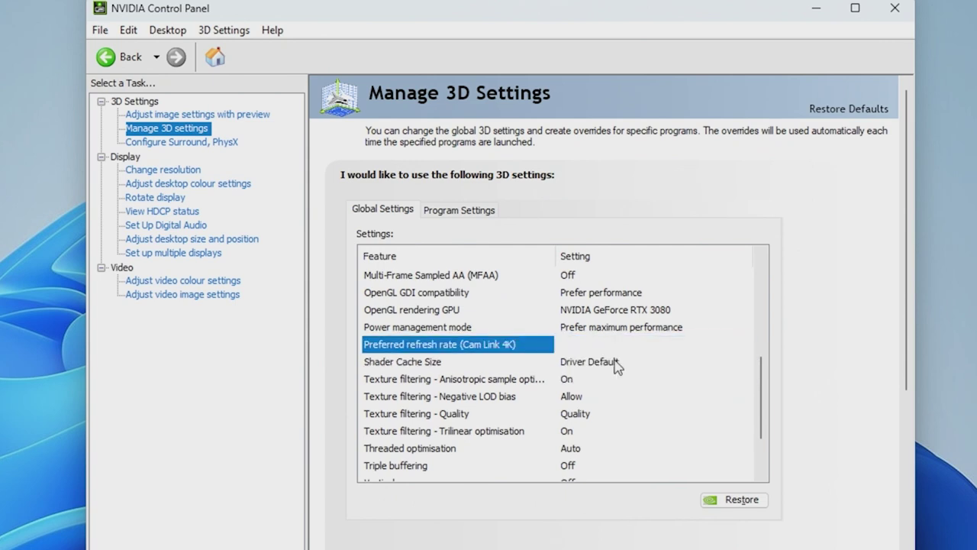
# Turn Anisotropic sample optimisation Off
pyautogui.scroll(-3, 752, 353)
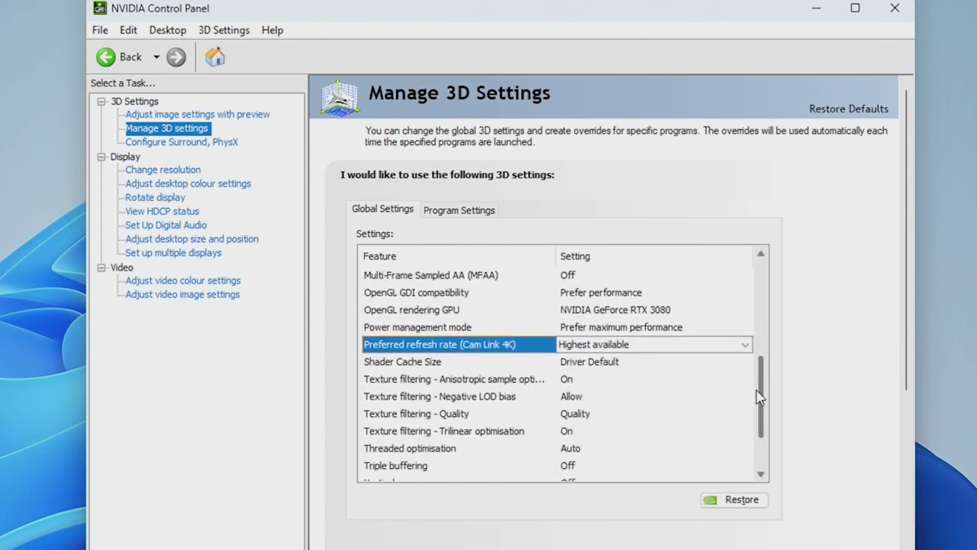
pyautogui.click(567, 379)
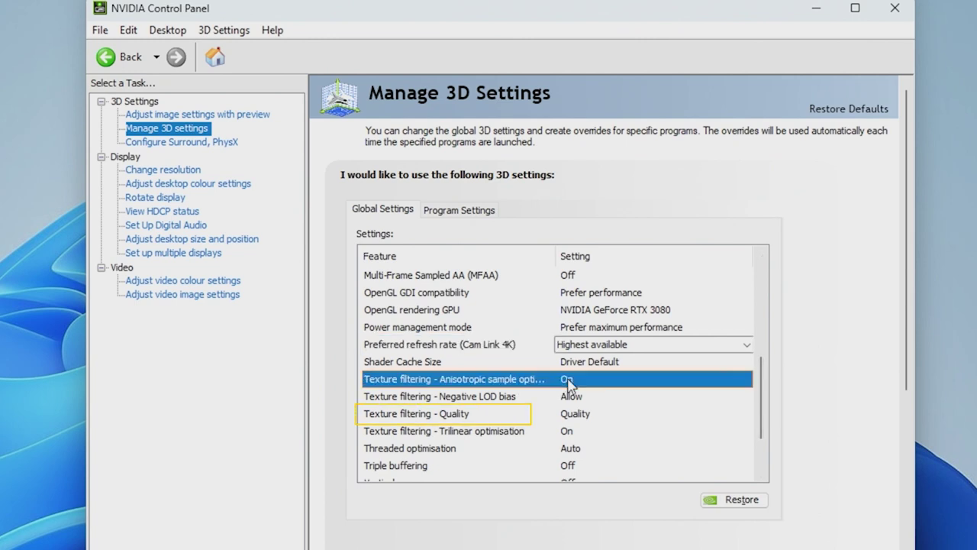
pyautogui.click(567, 379)
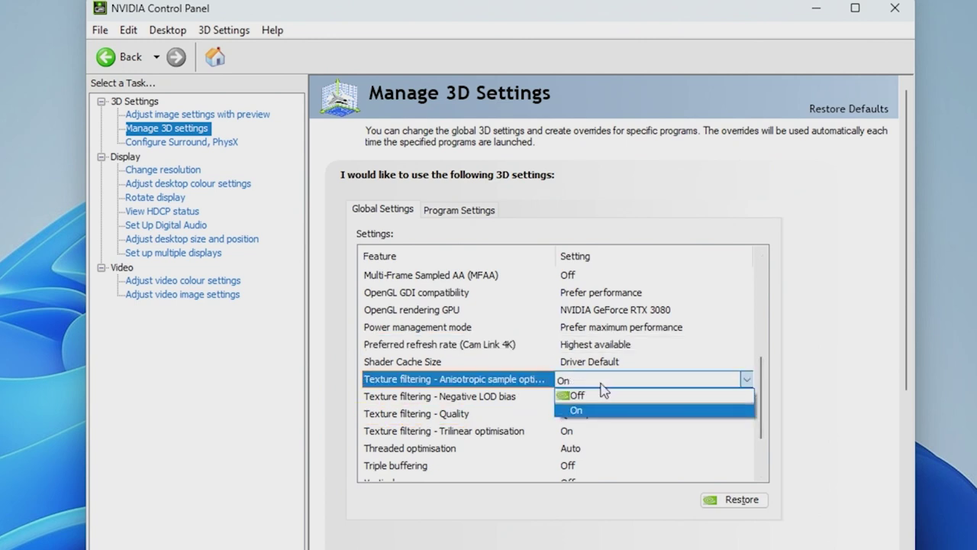
pyautogui.press('Escape')
pyautogui.click(588, 382)
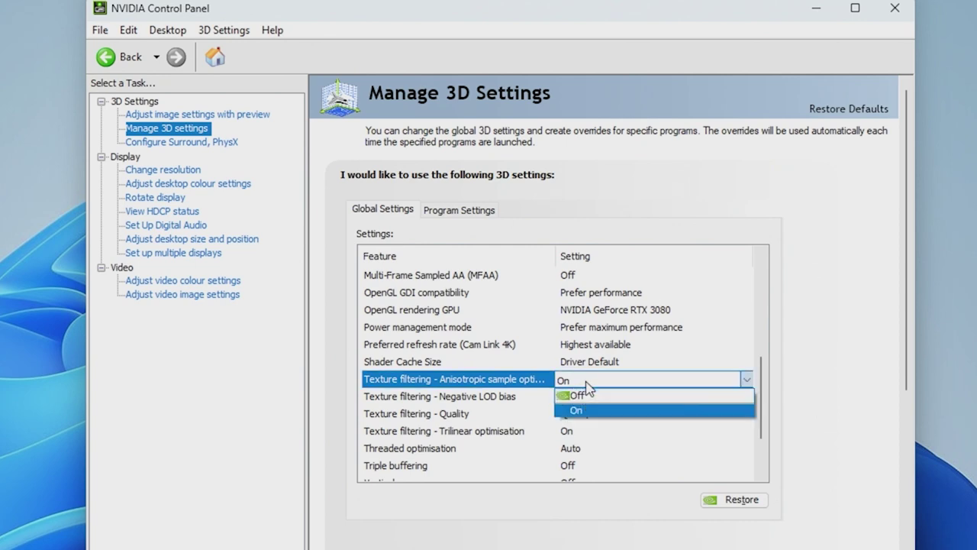
pyautogui.click(599, 395)
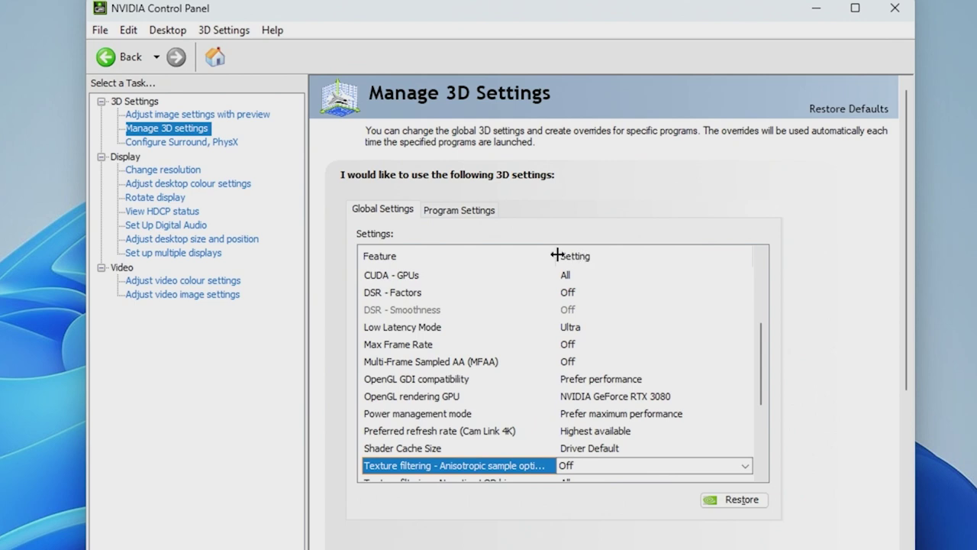
# Widen the window and Feature column, then set Texture filtering - Quality to High performance
pyautogui.moveTo(557, 255); pyautogui.dragTo(613, 261)
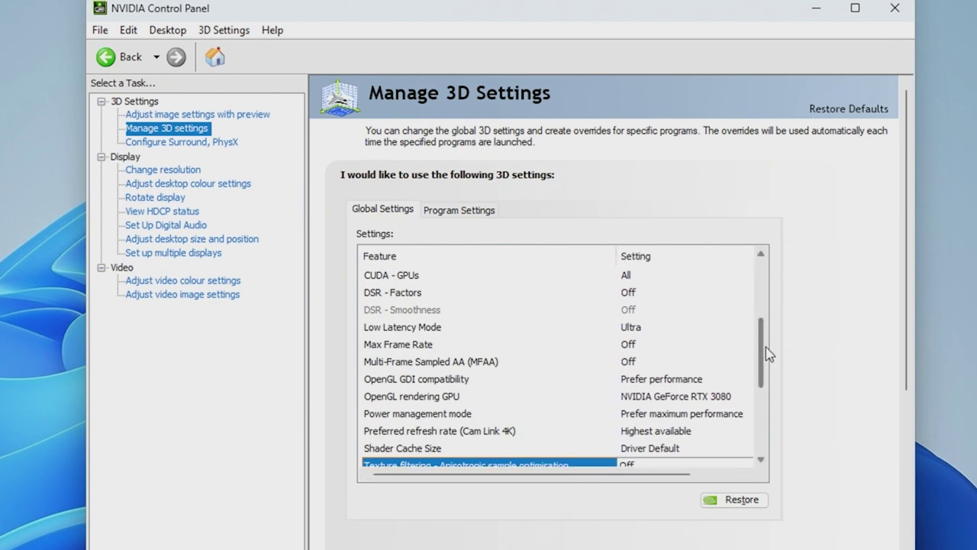
pyautogui.scroll(-3, 767, 353)
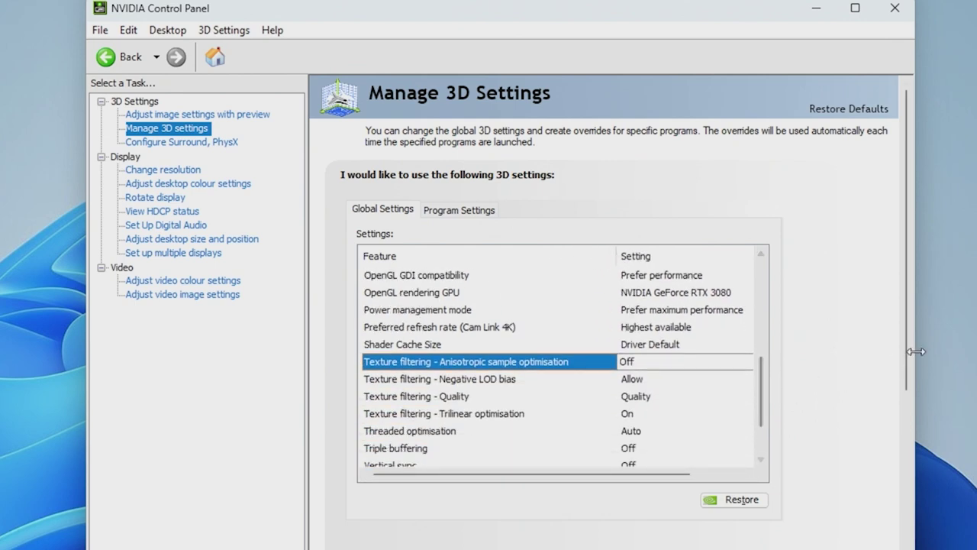
pyautogui.moveTo(916, 352); pyautogui.dragTo(976, 351)
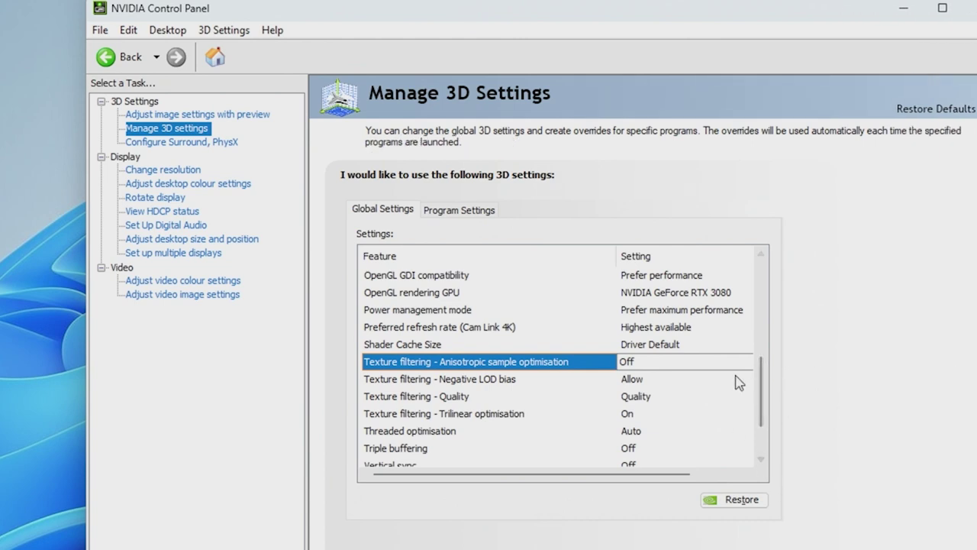
pyautogui.moveTo(763, 382); pyautogui.dragTo(763, 386)
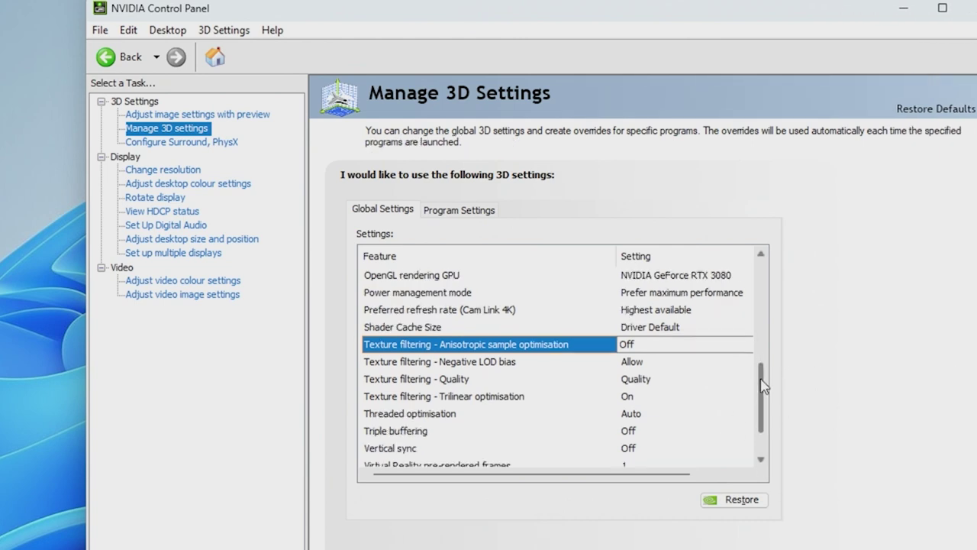
pyautogui.click(647, 380)
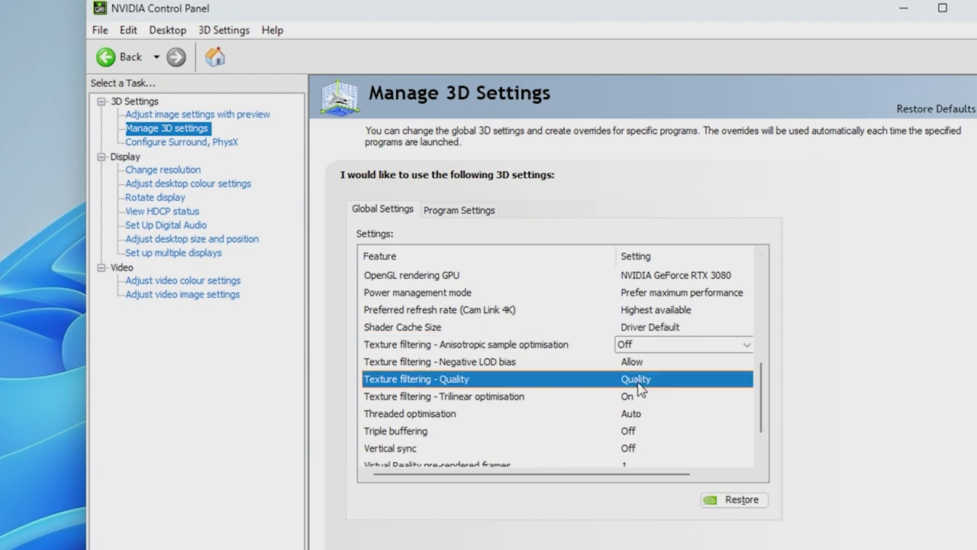
pyautogui.click(647, 380)
pyautogui.click(672, 437)
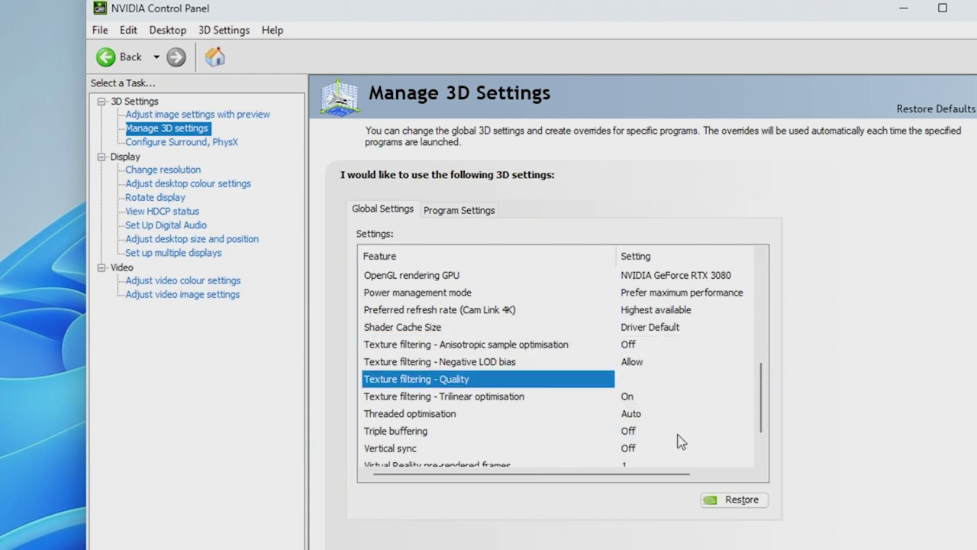
pyautogui.scroll(6, 760, 393)
pyautogui.scroll(-4, 760, 393)
pyautogui.moveTo(763, 395); pyautogui.dragTo(763, 424)
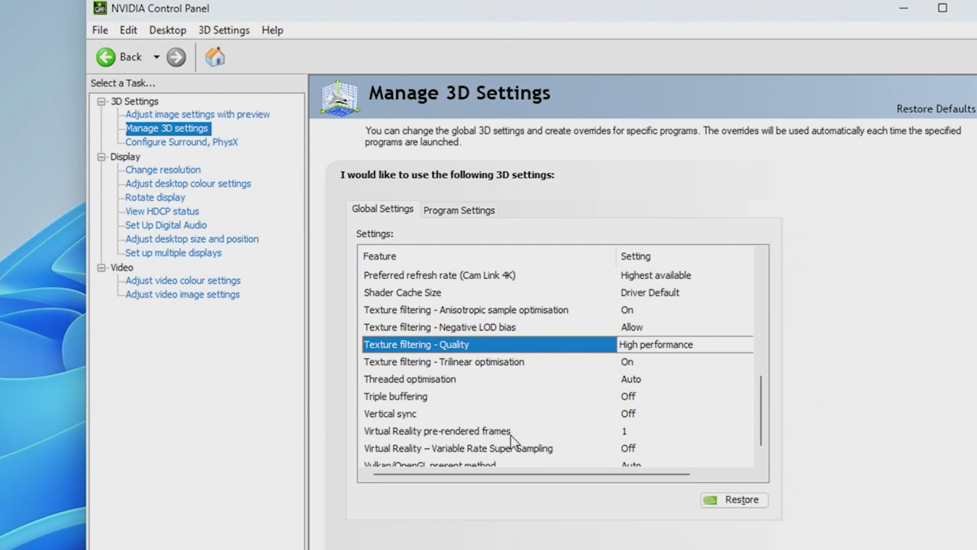
pyautogui.scroll(-1, 758, 420)
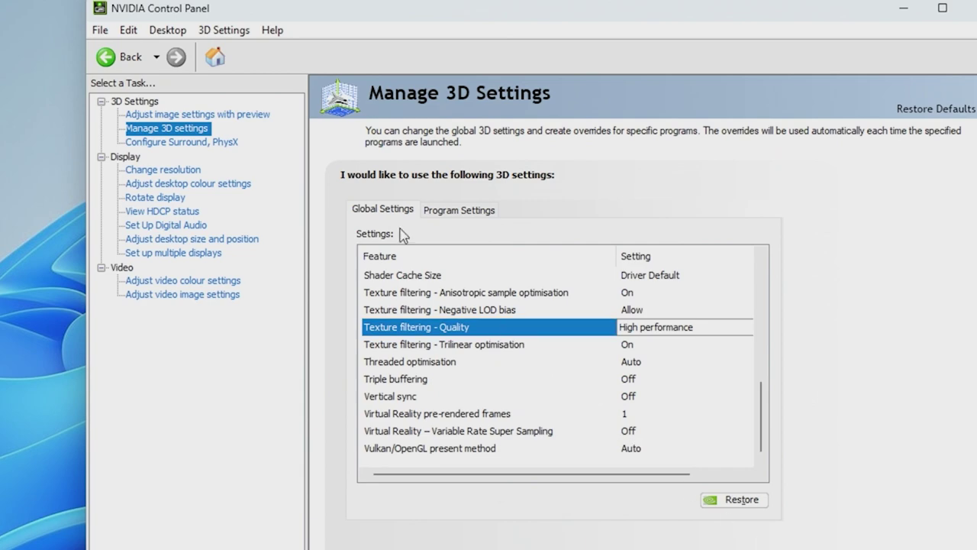
pyautogui.click(222, 145)
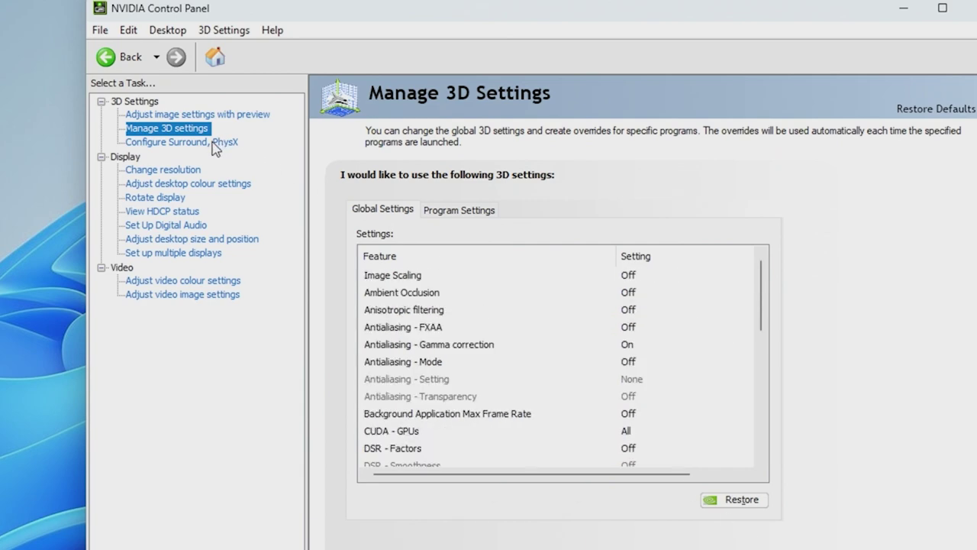
# Set the PhysX processor to NVIDIA GeForce RTX 3080 on the Configure Surround, PhysX page
pyautogui.click(217, 143)
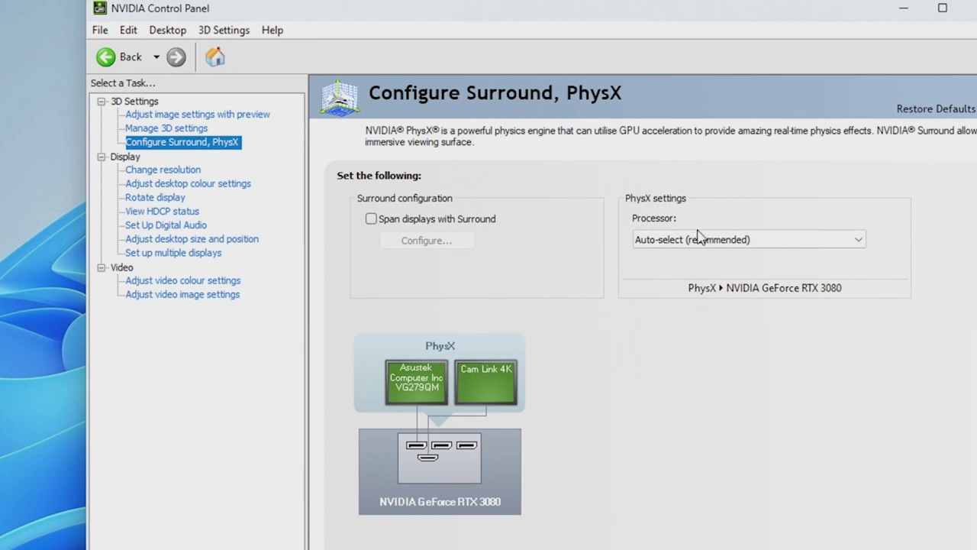
pyautogui.click(698, 238)
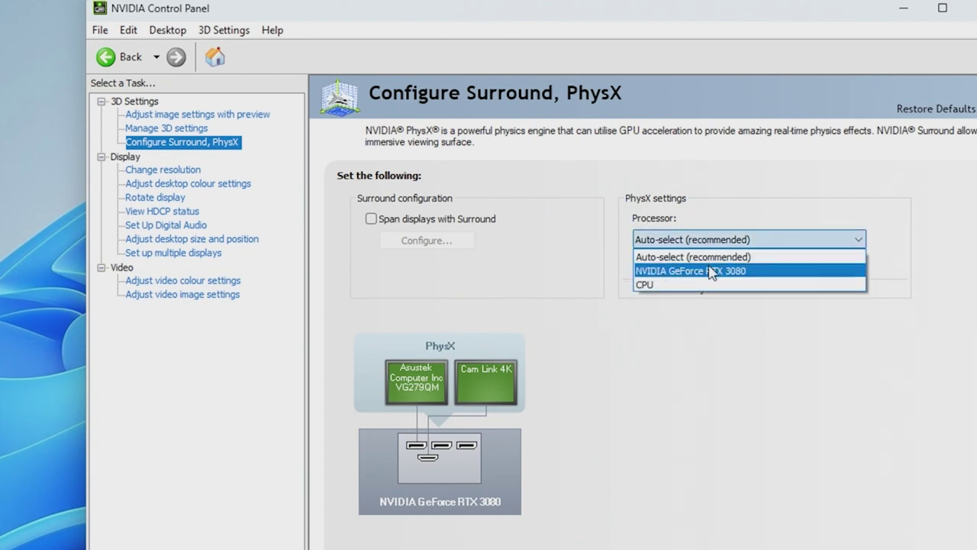
pyautogui.click(710, 272)
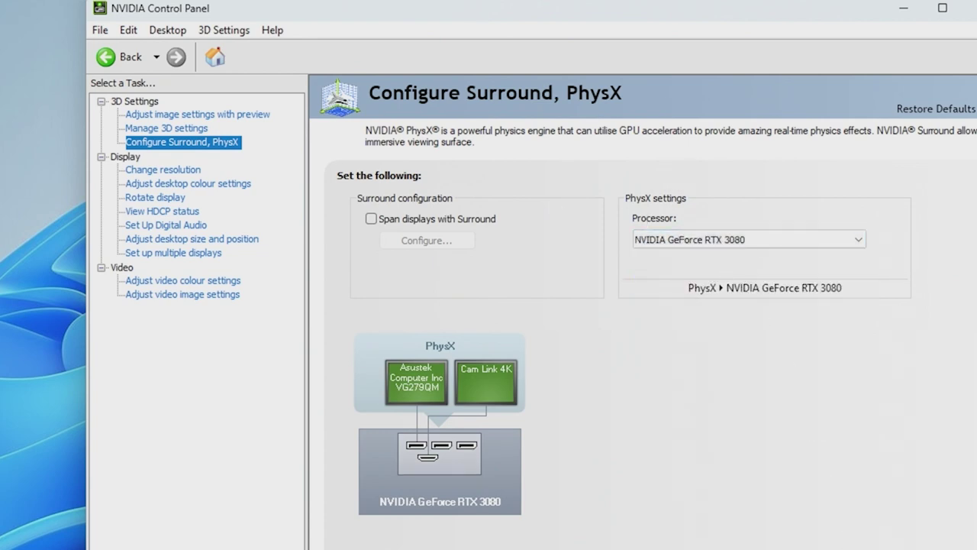
pyautogui.click(197, 171)
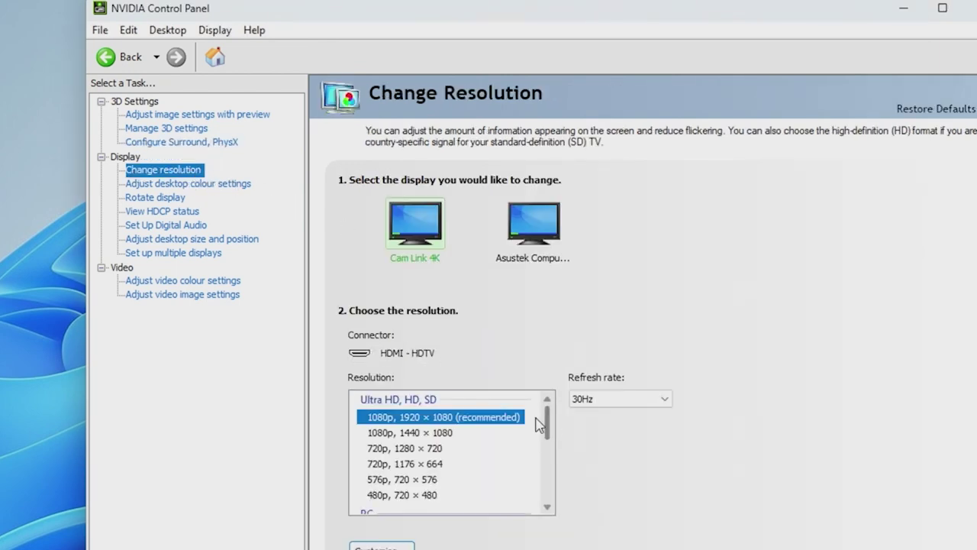
# Choose 1680 × 1050 at 60Hz for the Cam Link 4K display, briefly checking the Asustek display
pyautogui.moveTo(551, 430); pyautogui.dragTo(550, 451)
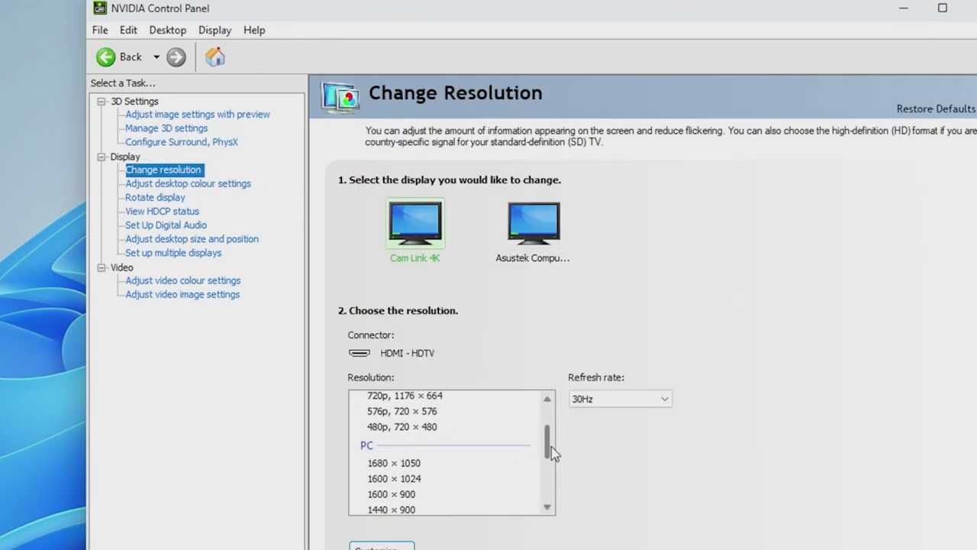
pyautogui.click(476, 459)
pyautogui.click(612, 399)
pyautogui.click(617, 416)
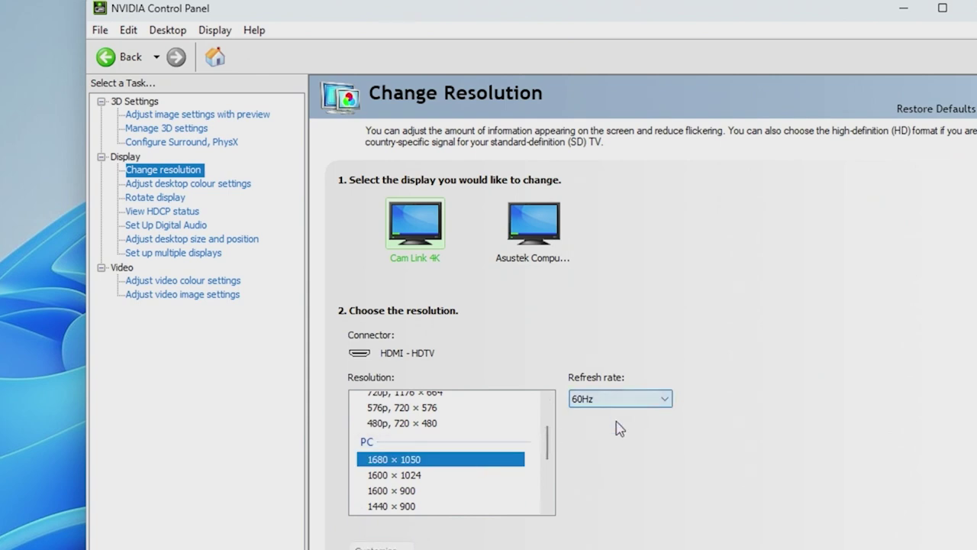
pyautogui.click(527, 218)
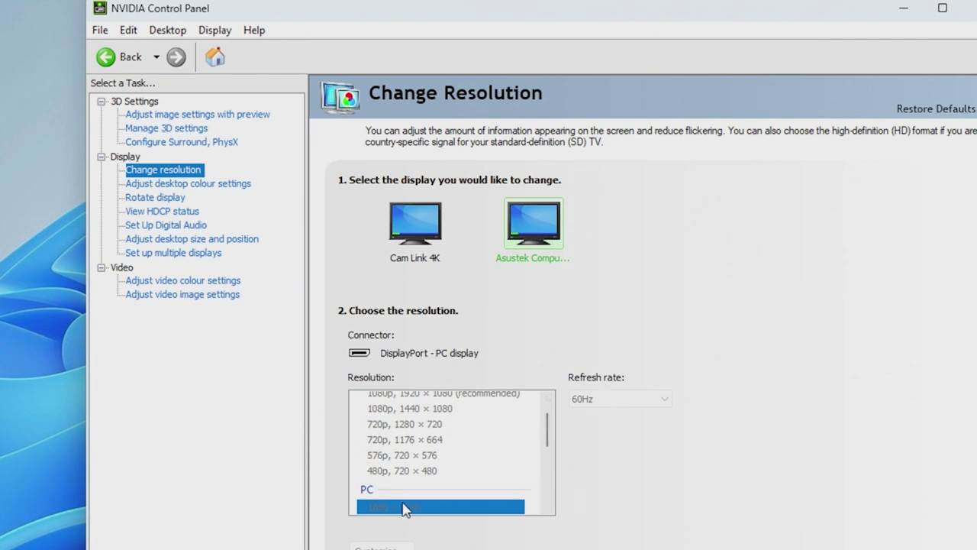
pyautogui.click(425, 226)
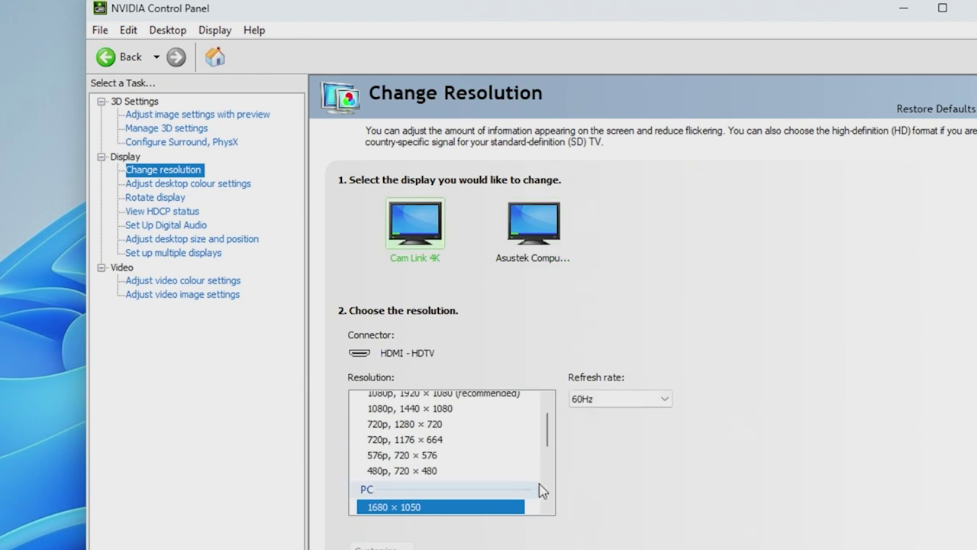
pyautogui.click(619, 398)
pyautogui.click(626, 419)
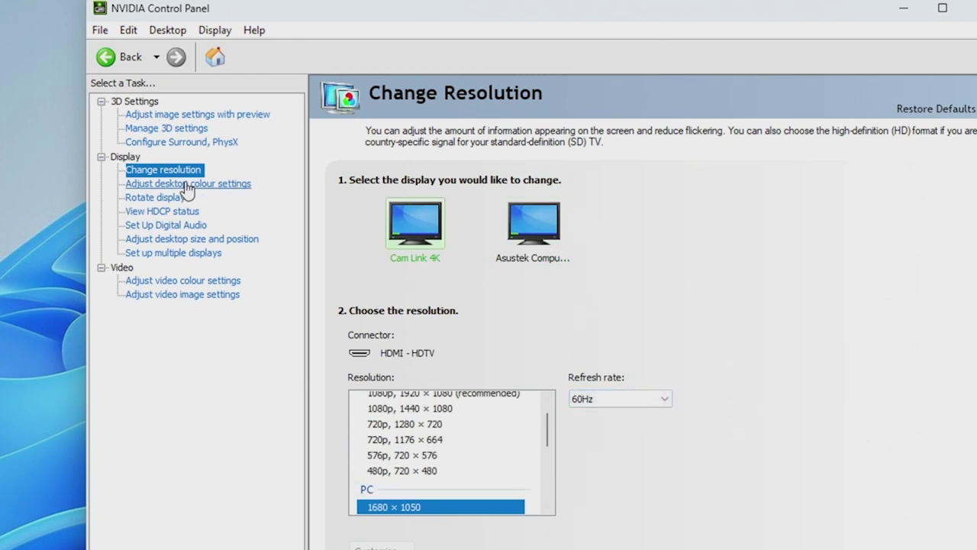
pyautogui.scroll(-3, 771, 497)
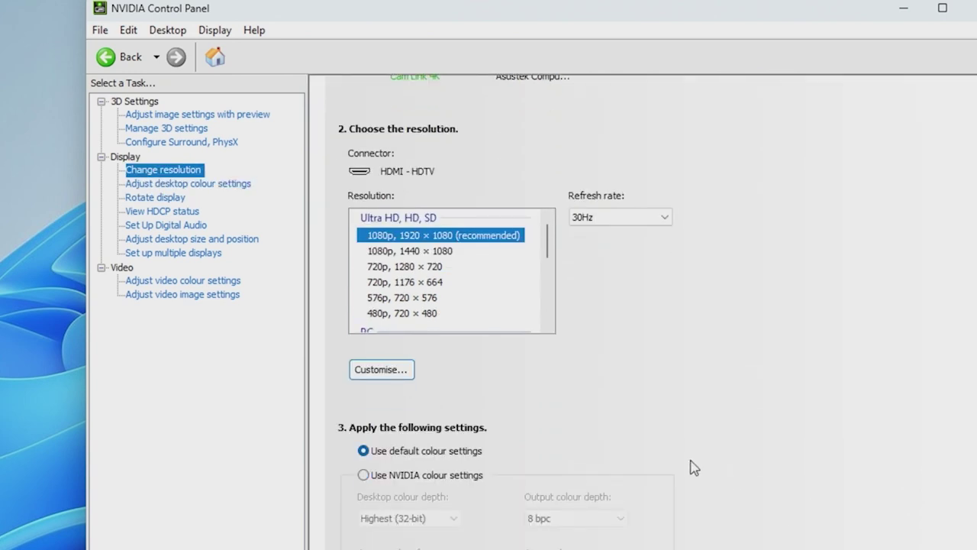
pyautogui.scroll(-5, 672, 456)
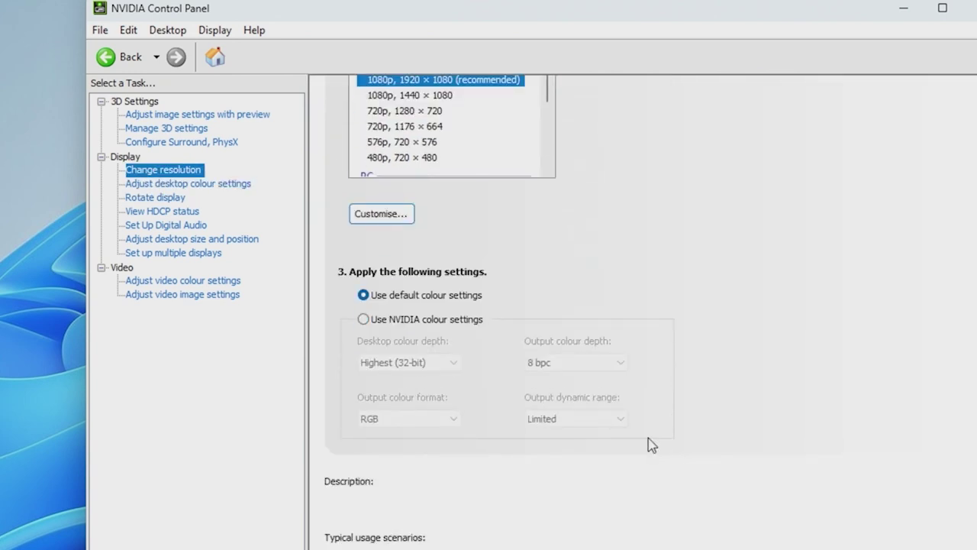
# Use NVIDIA colour settings with Highest (32-bit) depth, Full dynamic range and RGB output
pyautogui.click(419, 320)
pyautogui.click(391, 363)
pyautogui.click(393, 373)
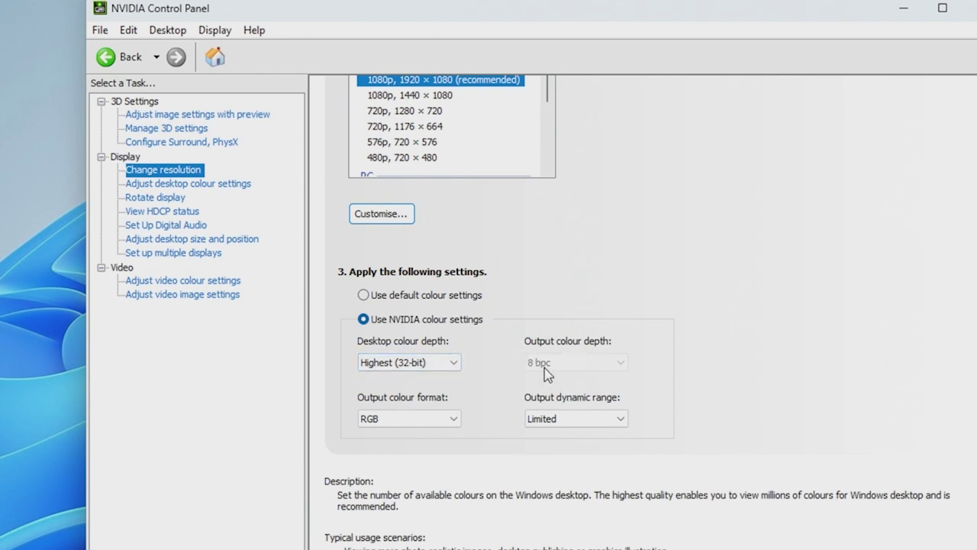
pyautogui.click(580, 421)
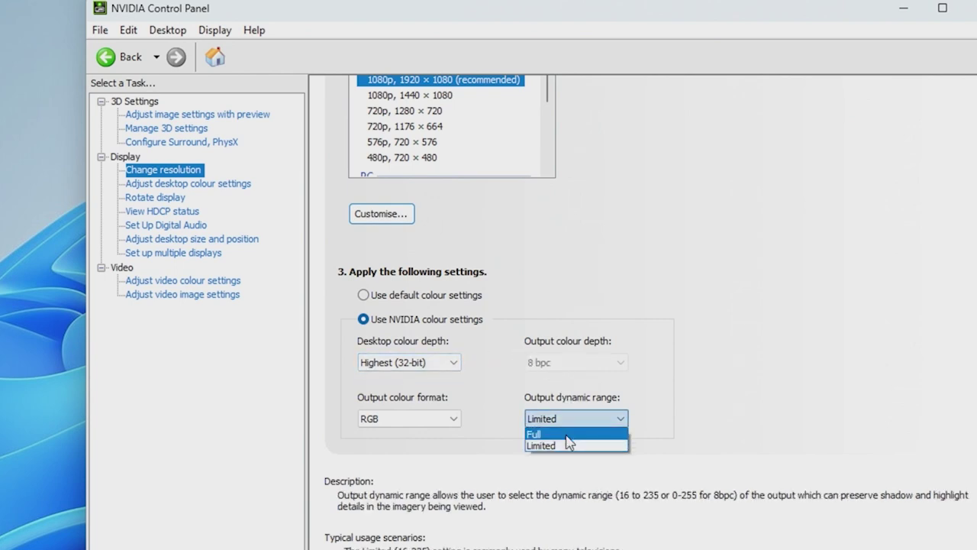
pyautogui.click(553, 433)
pyautogui.click(423, 421)
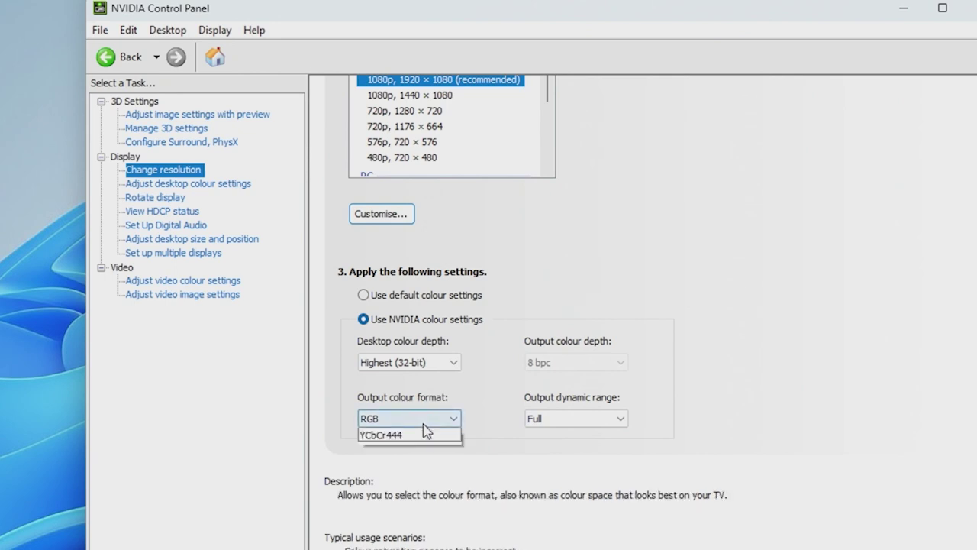
pyautogui.click(426, 431)
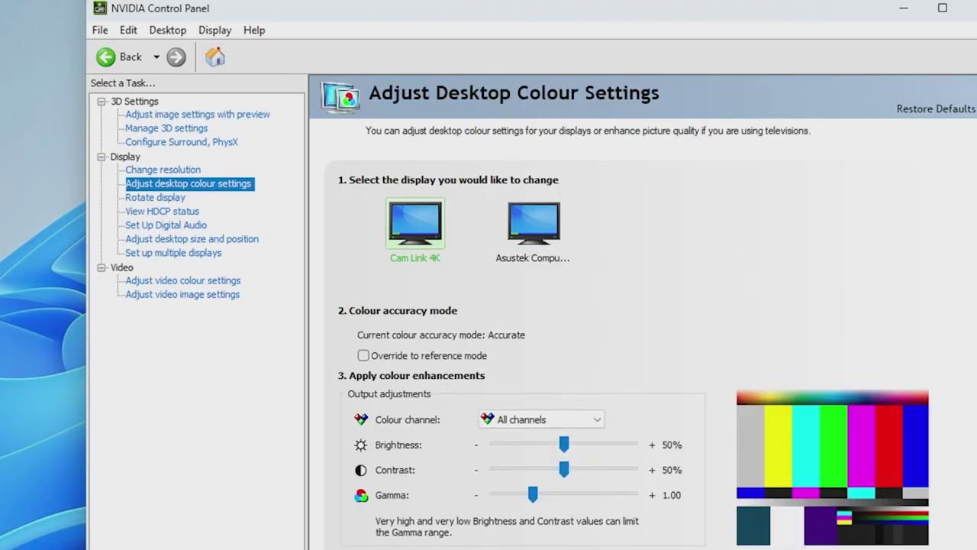
# Switch Cam Link 4K video colour to 'With the NVIDIA settings' and Full (0-255) dynamic range
pyautogui.scroll(-3, 942, 312)
pyautogui.scroll(2, 942, 312)
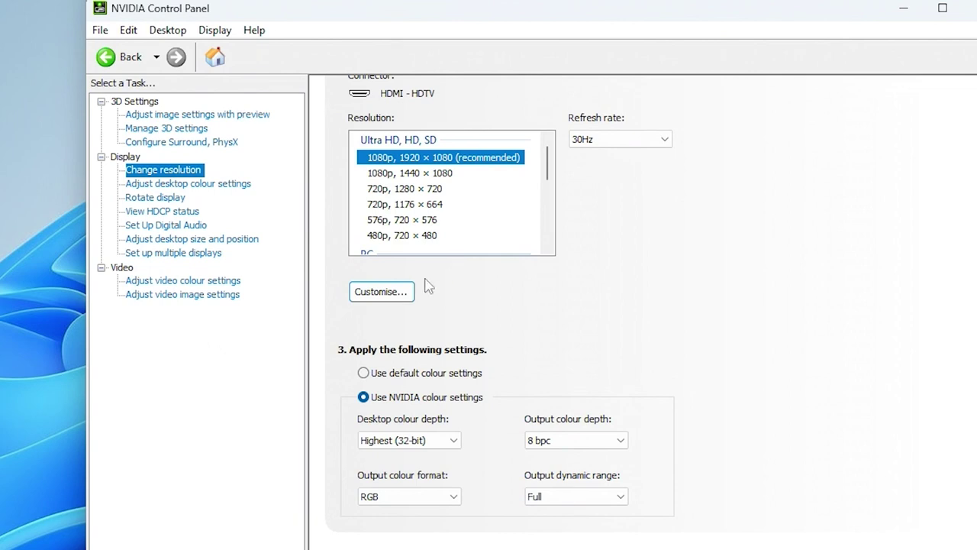
pyautogui.click(189, 255)
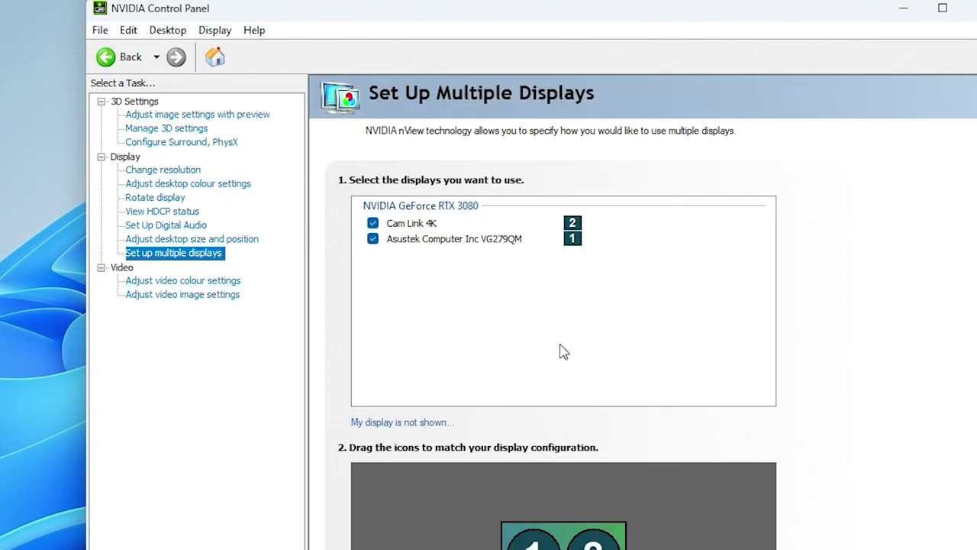
pyautogui.click(212, 281)
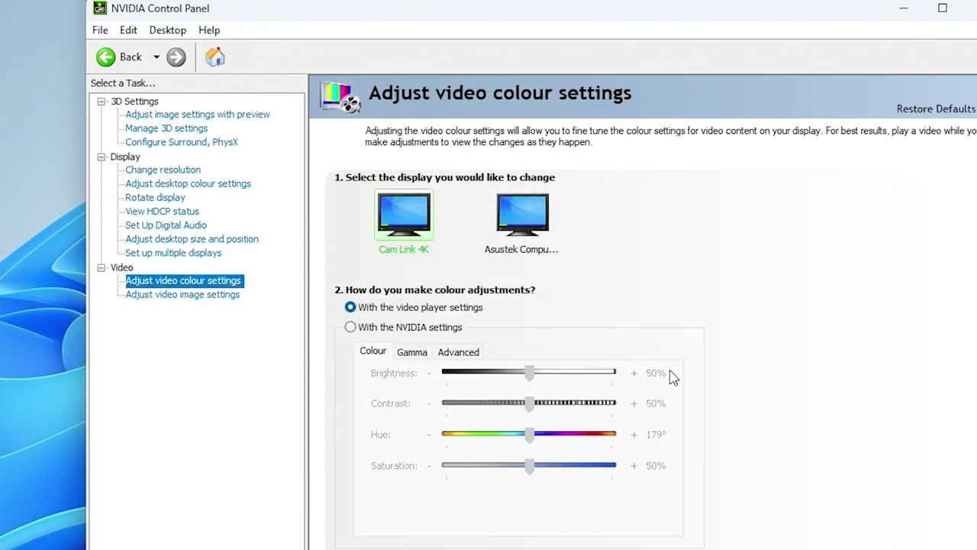
pyautogui.click(458, 352)
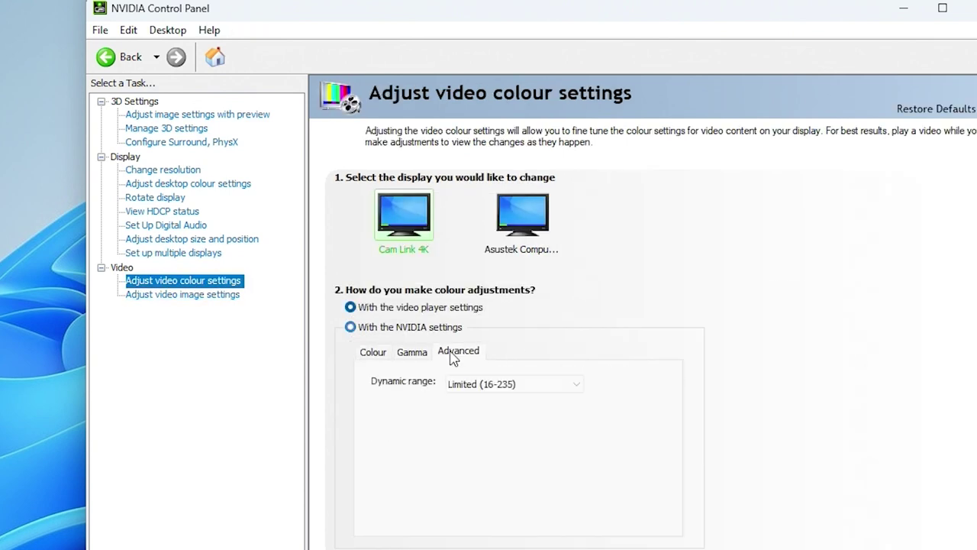
pyautogui.click(492, 391)
pyautogui.click(506, 400)
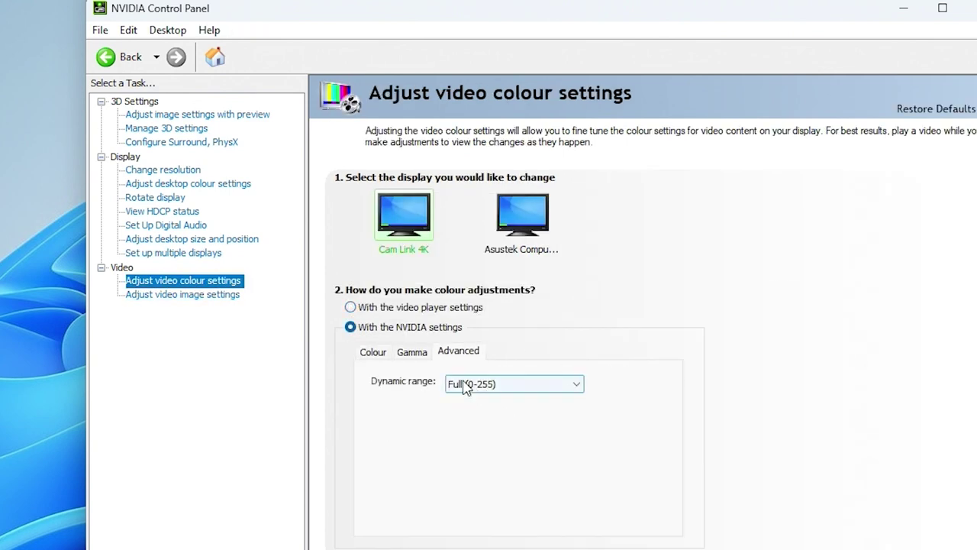
pyautogui.click(519, 227)
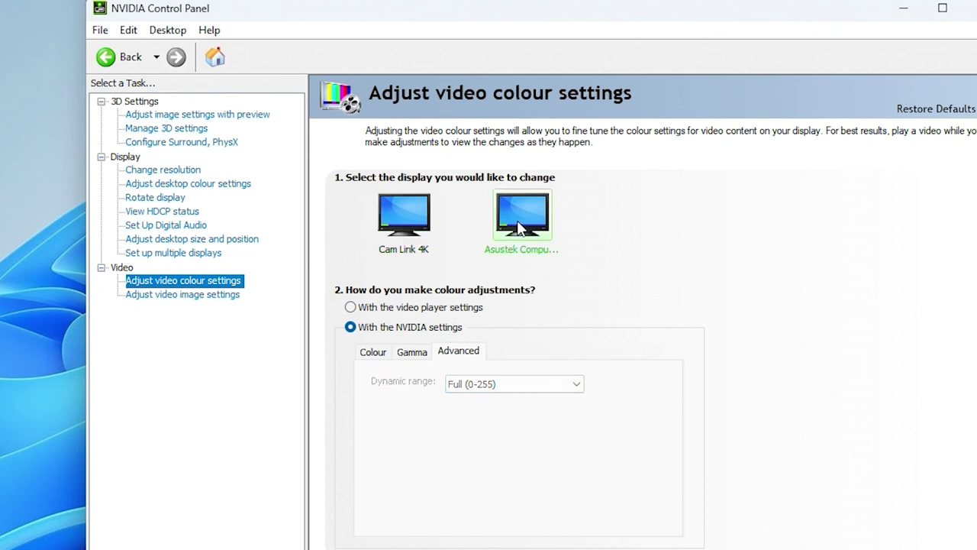
pyautogui.click(414, 217)
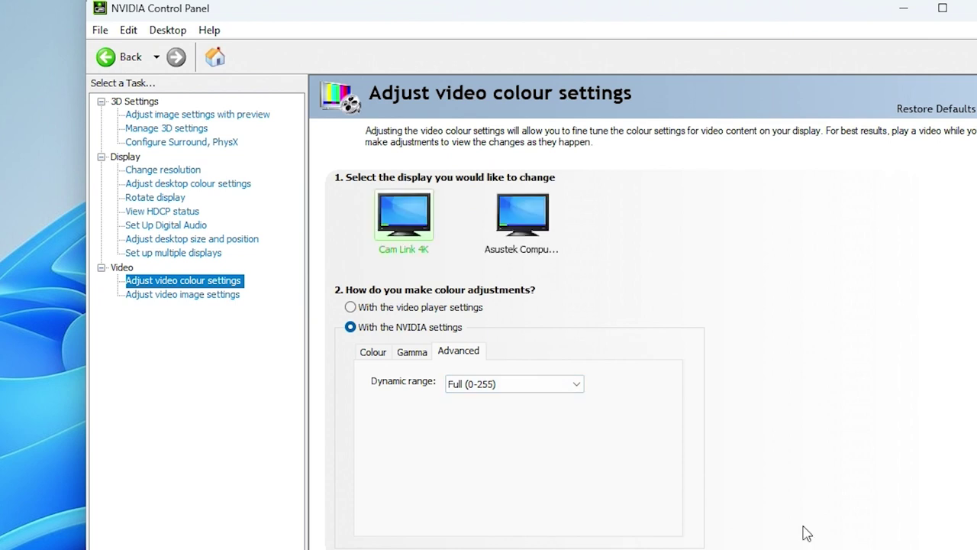
# Set edge enhancement and noise reduction to NVIDIA, disable inverse telecine, enable Super resolution quality 3
pyautogui.click(223, 296)
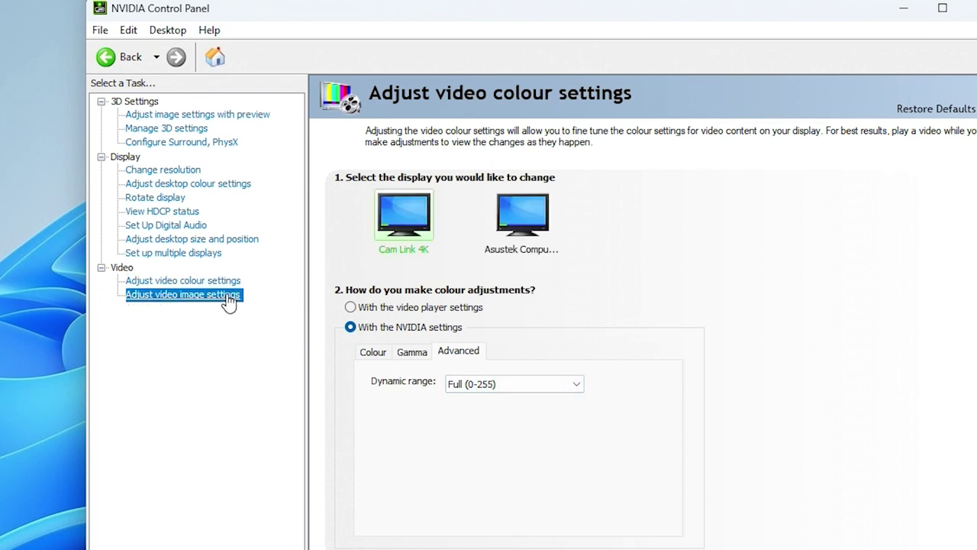
pyautogui.click(426, 350)
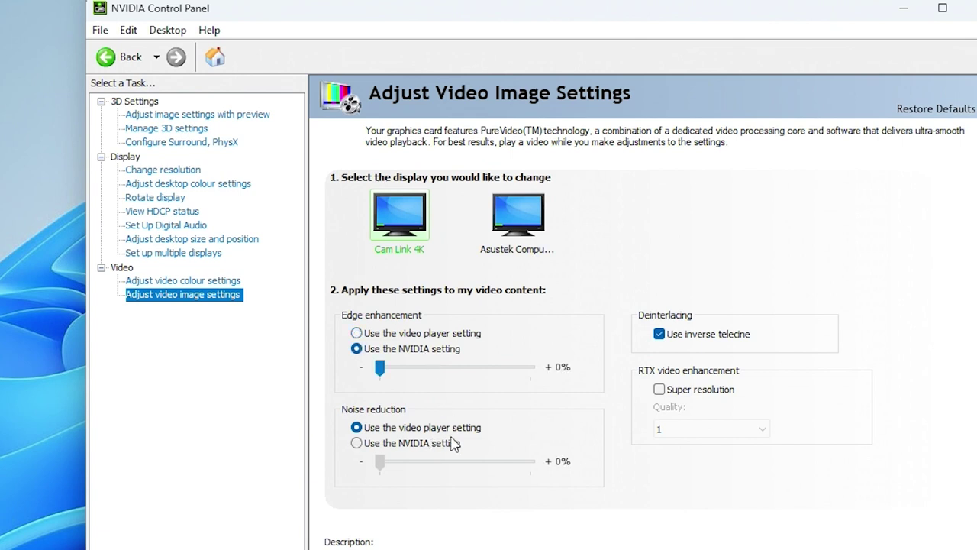
pyautogui.click(450, 442)
pyautogui.click(710, 336)
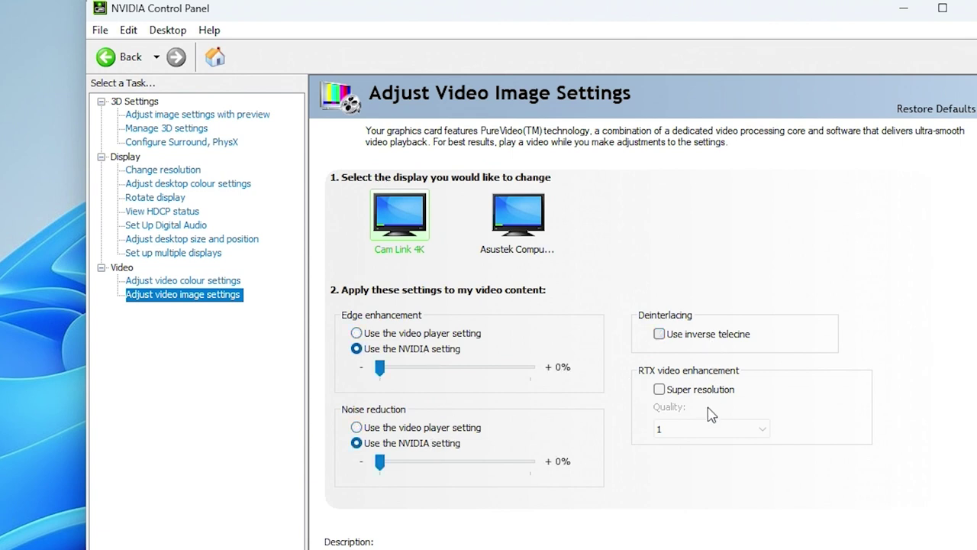
pyautogui.click(678, 391)
pyautogui.click(696, 429)
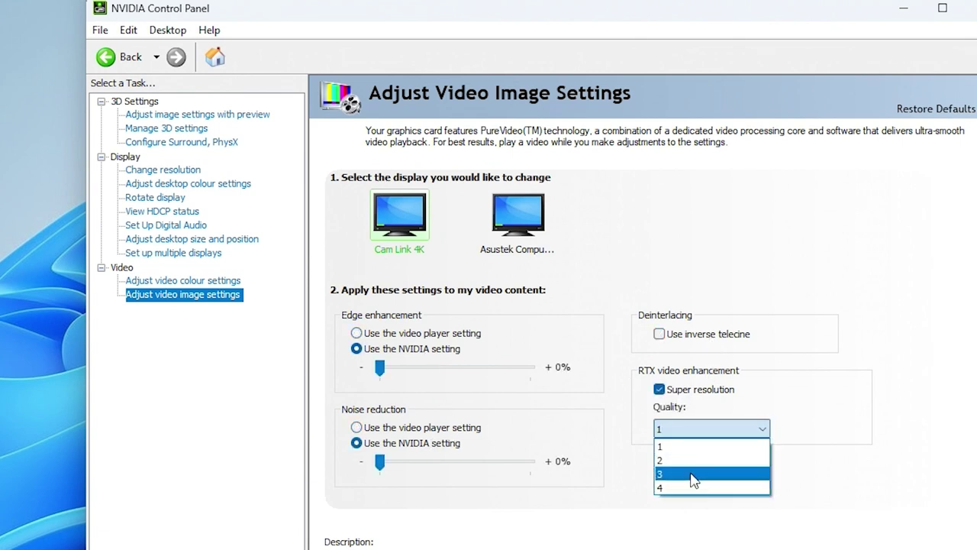
pyautogui.click(693, 470)
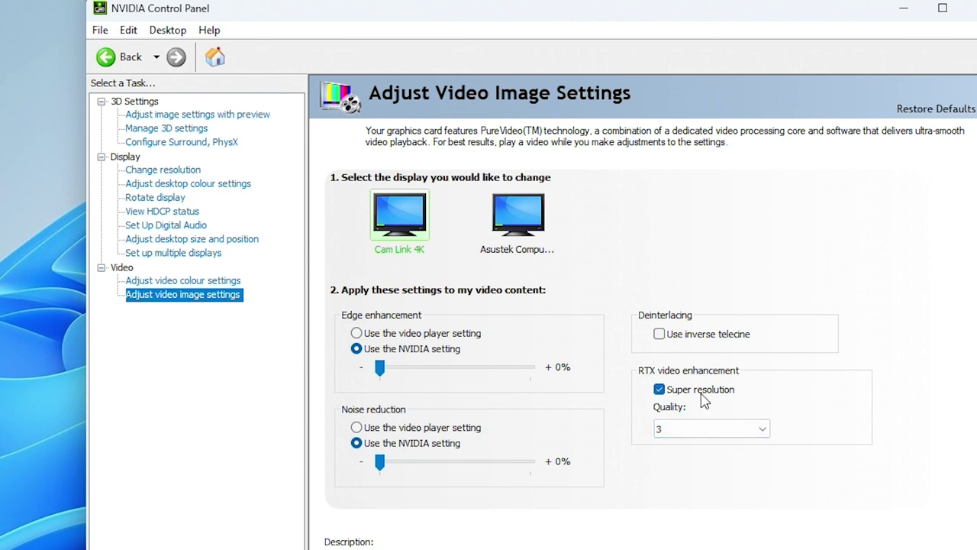
pyautogui.scroll(-2, 877, 395)
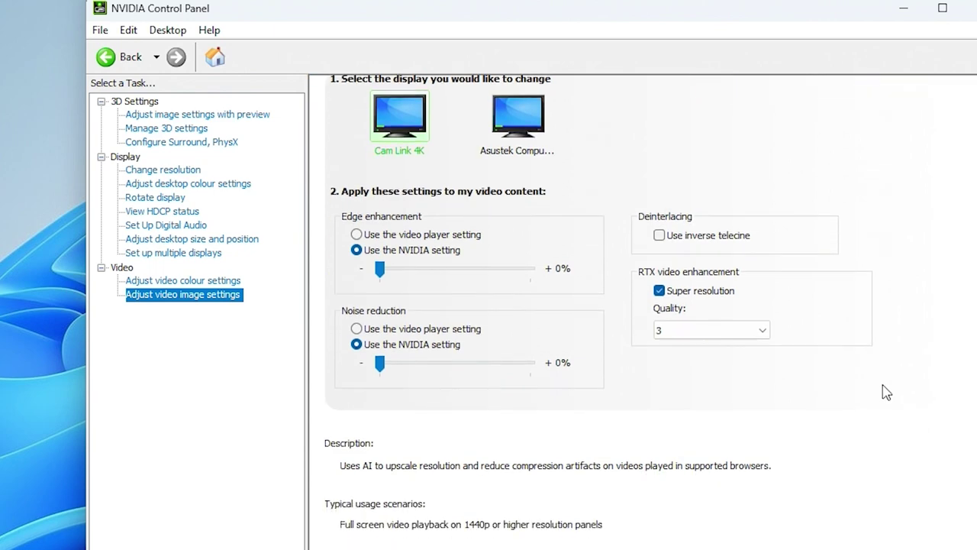
pyautogui.scroll(2, 916, 386)
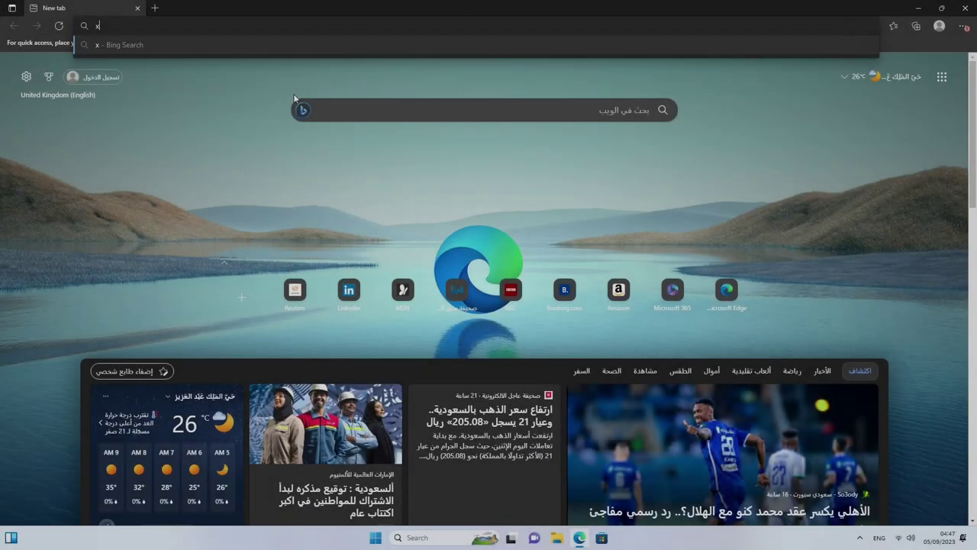
# Search Bing for 'x570-e' and open the ROG Strix X570-E Gaming result
pyautogui.write('x570-e')
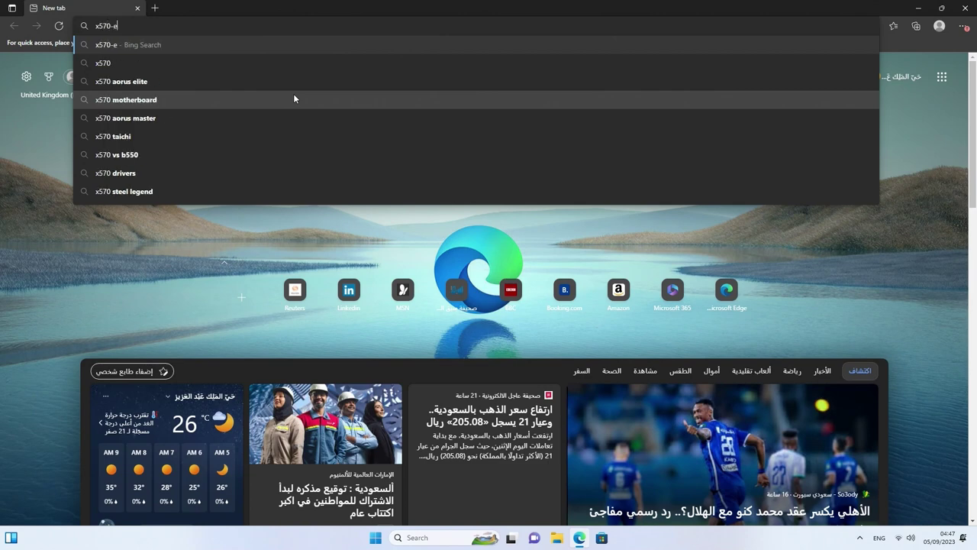
pyautogui.press('Return')
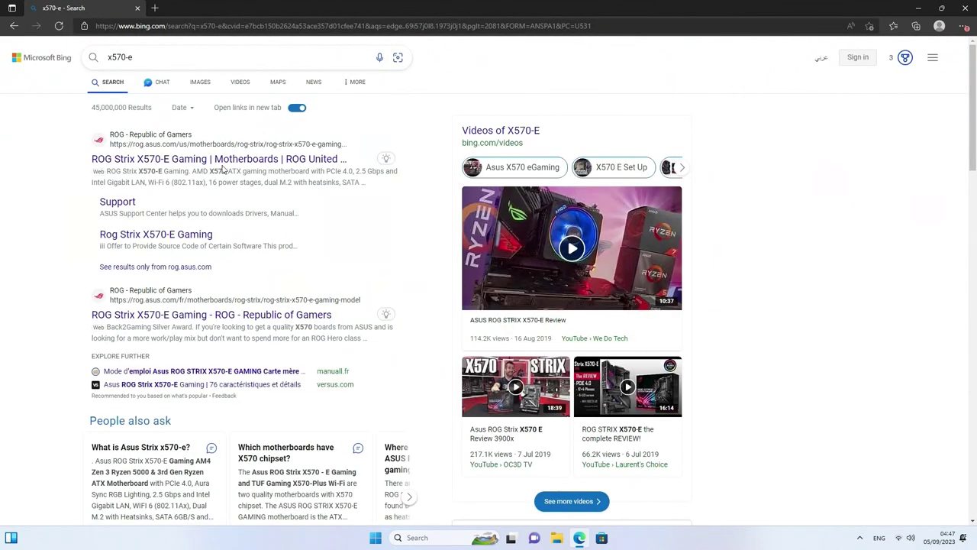
pyautogui.click(225, 162)
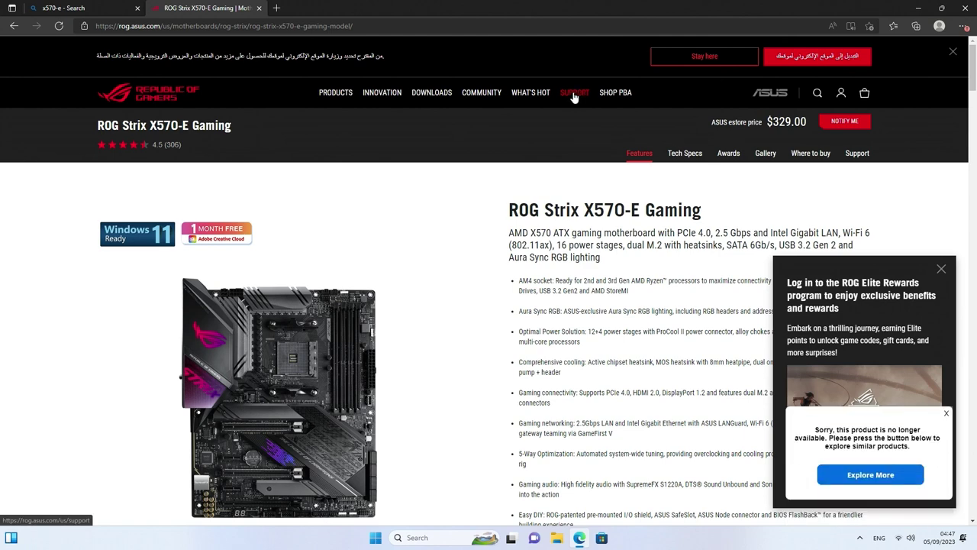
# Open the board's Driver & Tools support page filtered to Windows 11 64-bit
pyautogui.click(856, 156)
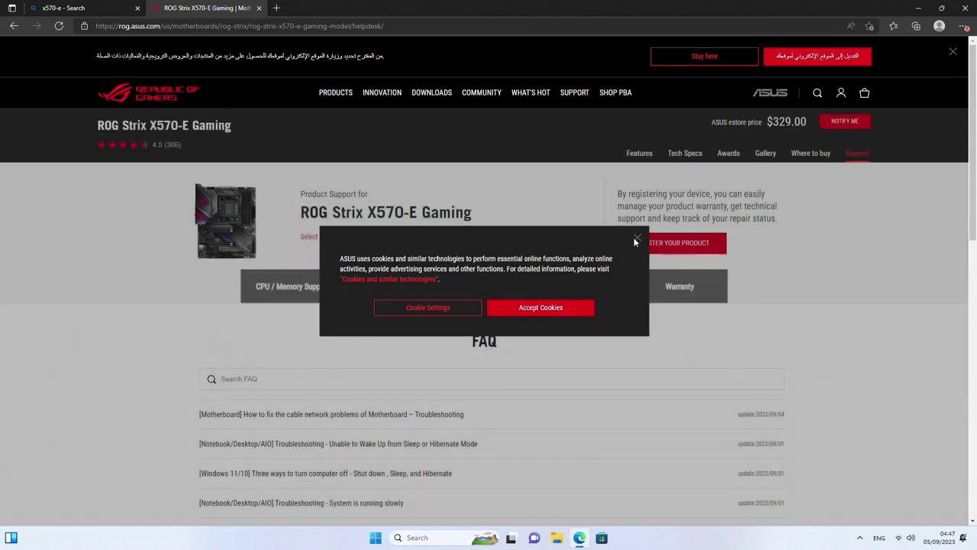
pyautogui.click(636, 239)
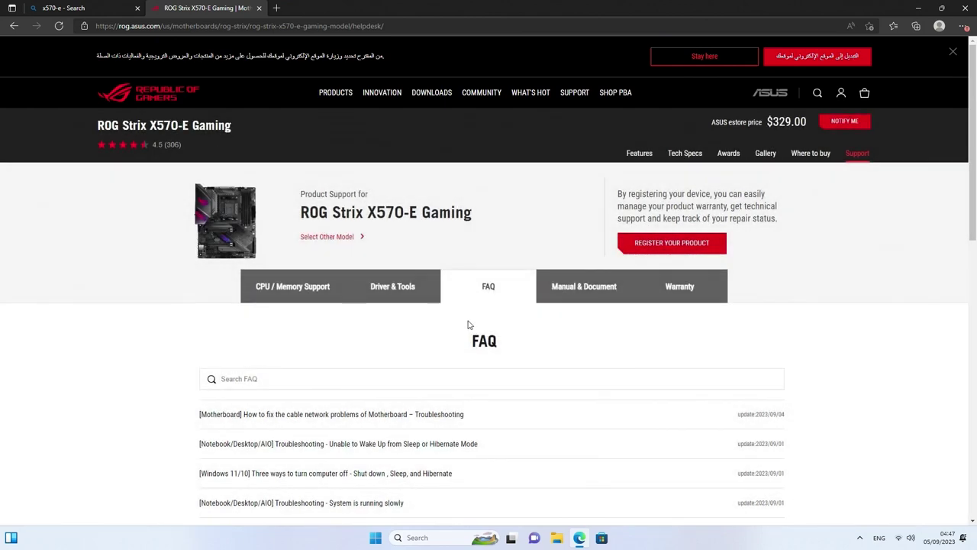
pyautogui.click(399, 290)
pyautogui.scroll(-3, 424, 290)
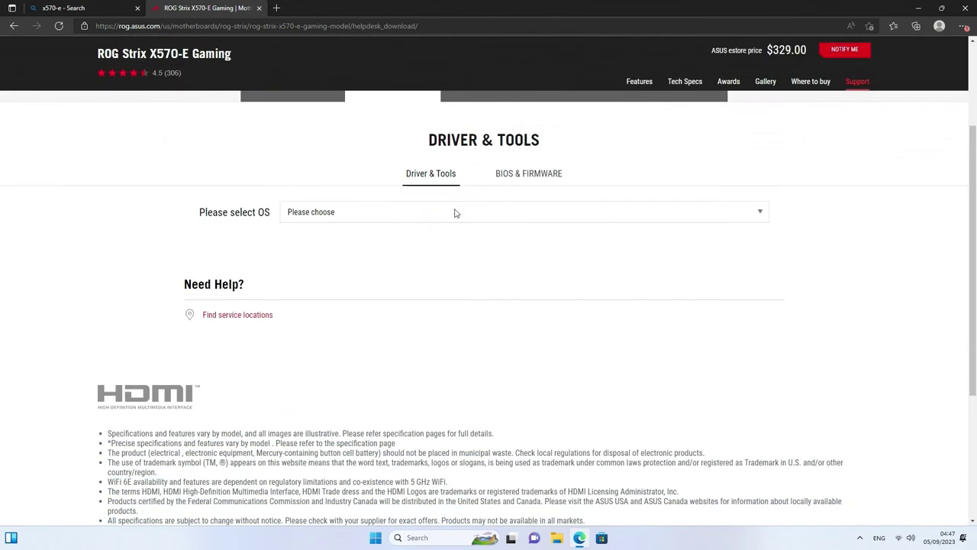
pyautogui.click(375, 215)
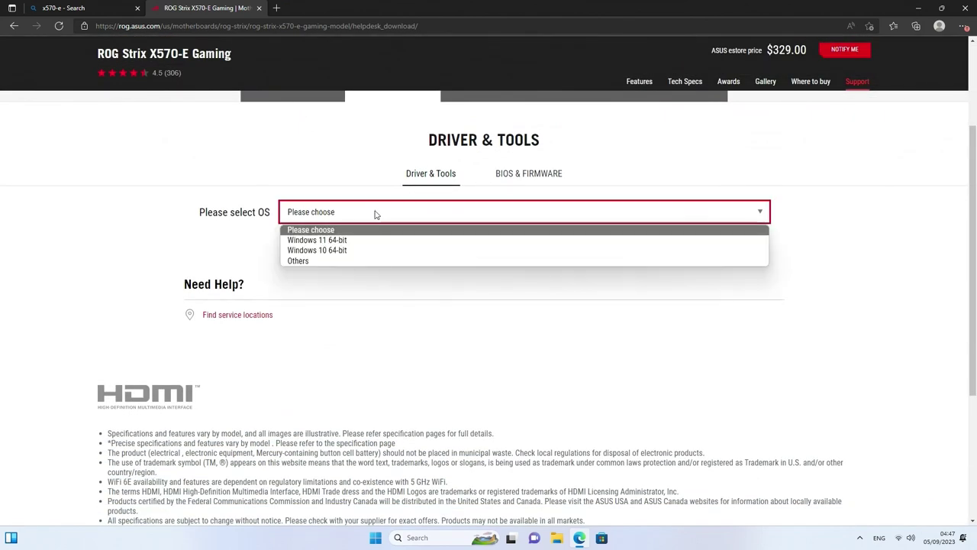
pyautogui.click(345, 241)
# Expand all LAN drivers and download the newest Intel I211 LAN driver
pyautogui.scroll(-1, 388, 246)
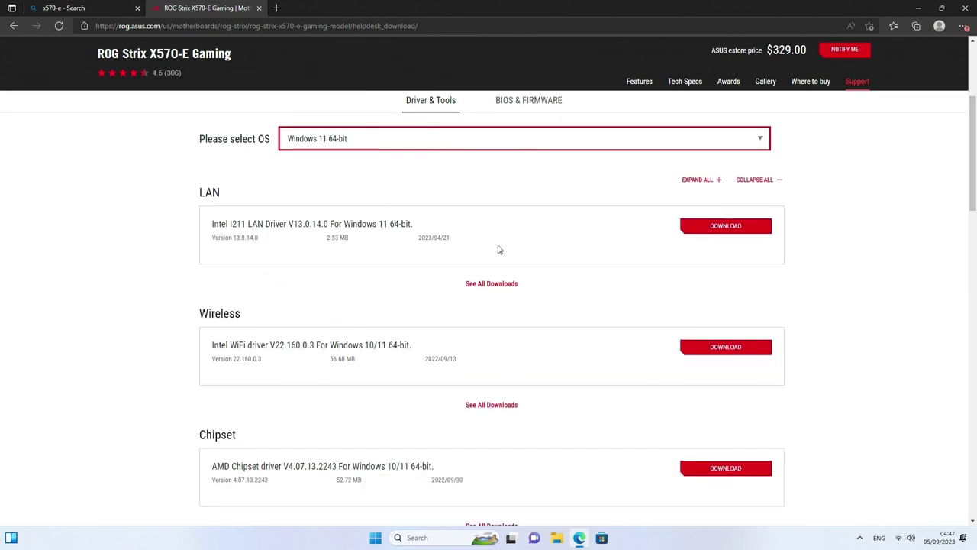
pyautogui.click(493, 284)
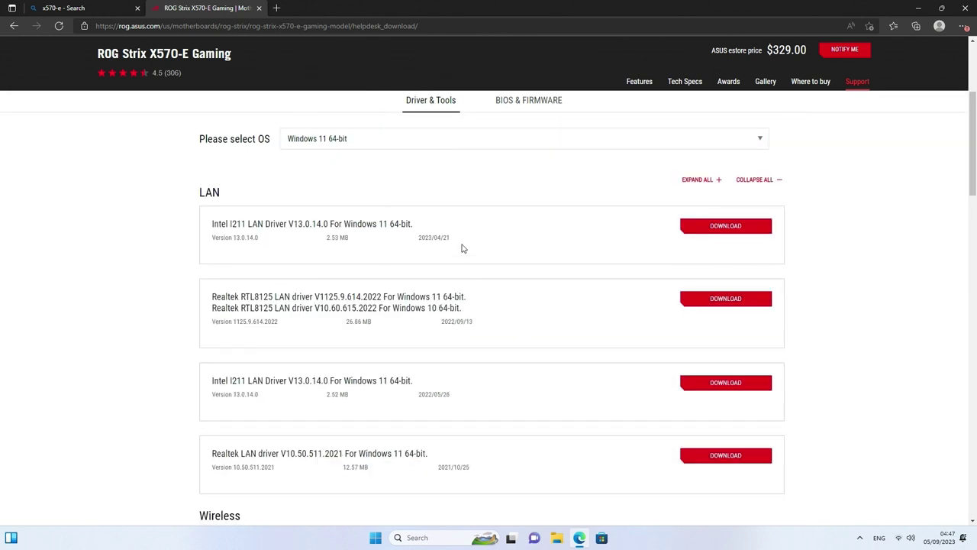
pyautogui.scroll(-1, 458, 248)
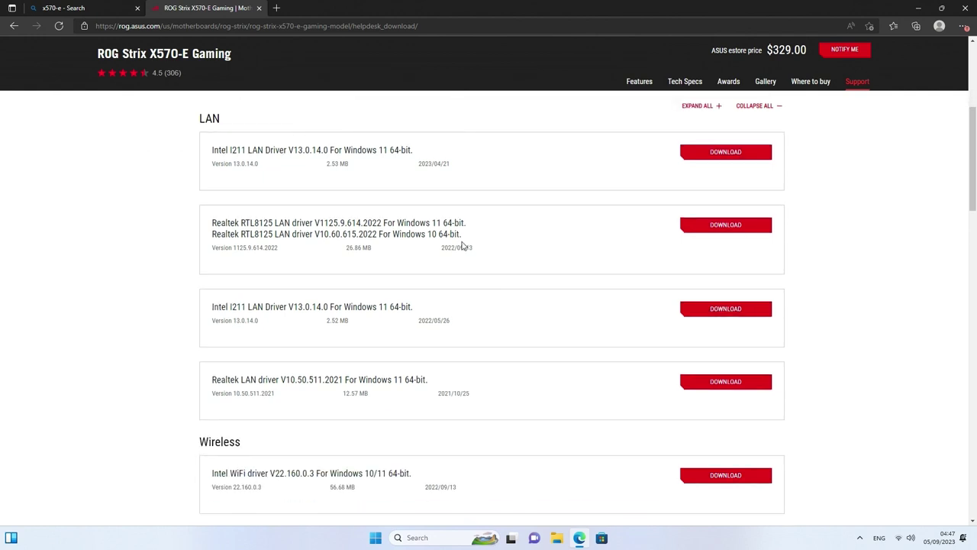
pyautogui.click(704, 152)
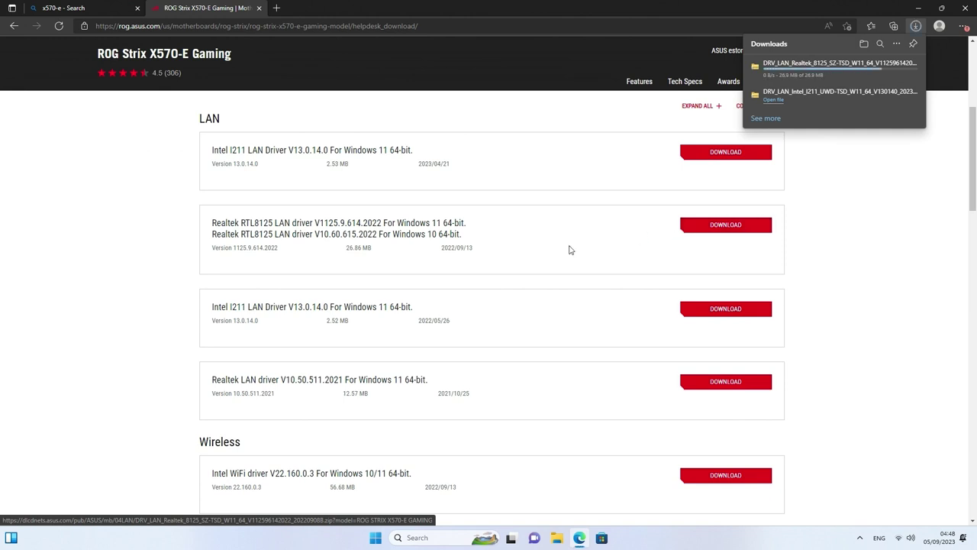
# Download the Intel WiFi driver V22.160.0.3 and the Intel Bluetooth driver
pyautogui.scroll(1, 569, 250)
pyautogui.scroll(1, 567, 250)
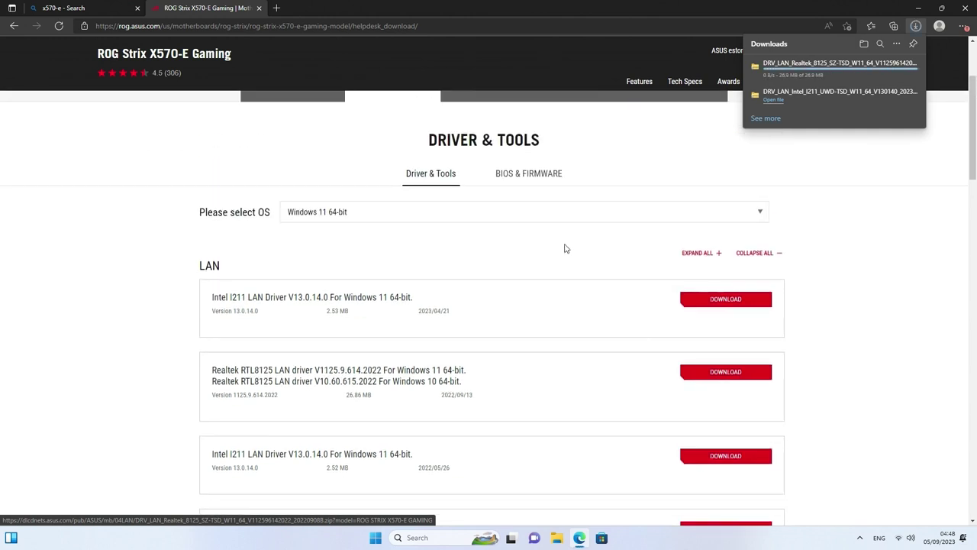
pyautogui.scroll(-6, 565, 249)
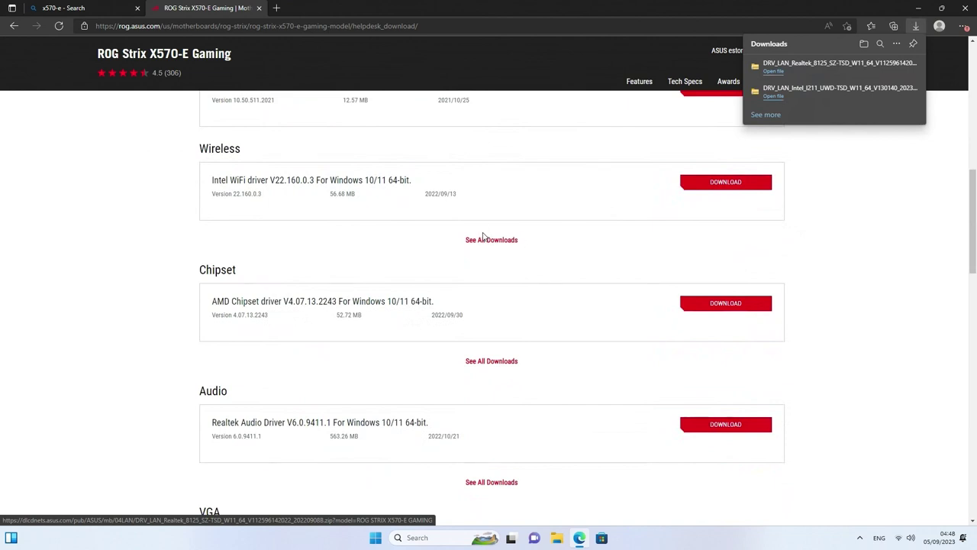
pyautogui.click(483, 238)
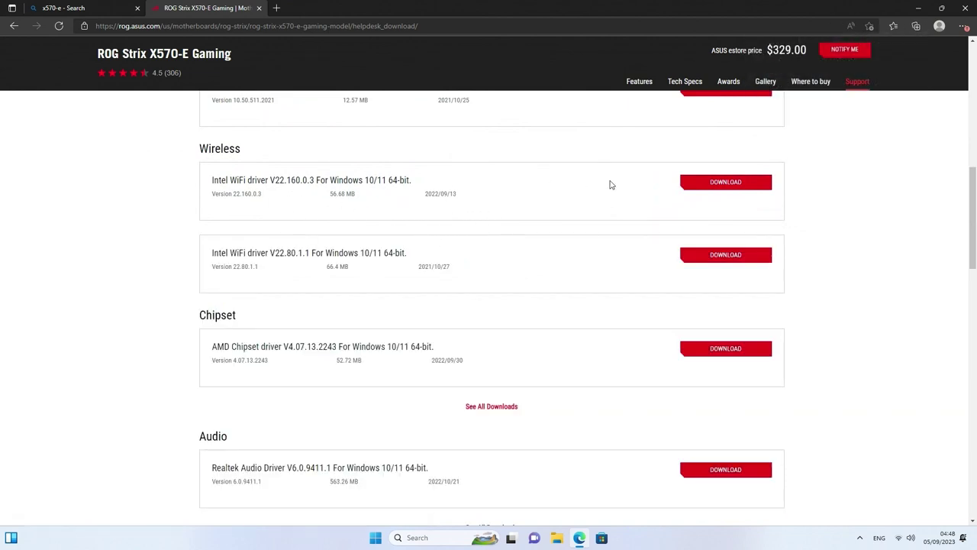
pyautogui.click(713, 186)
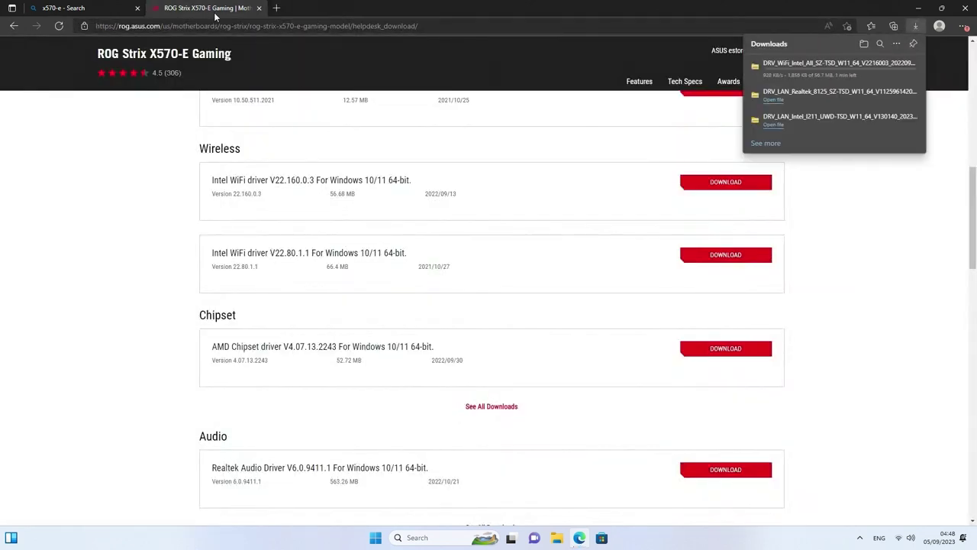
pyautogui.scroll(-2, 500, 216)
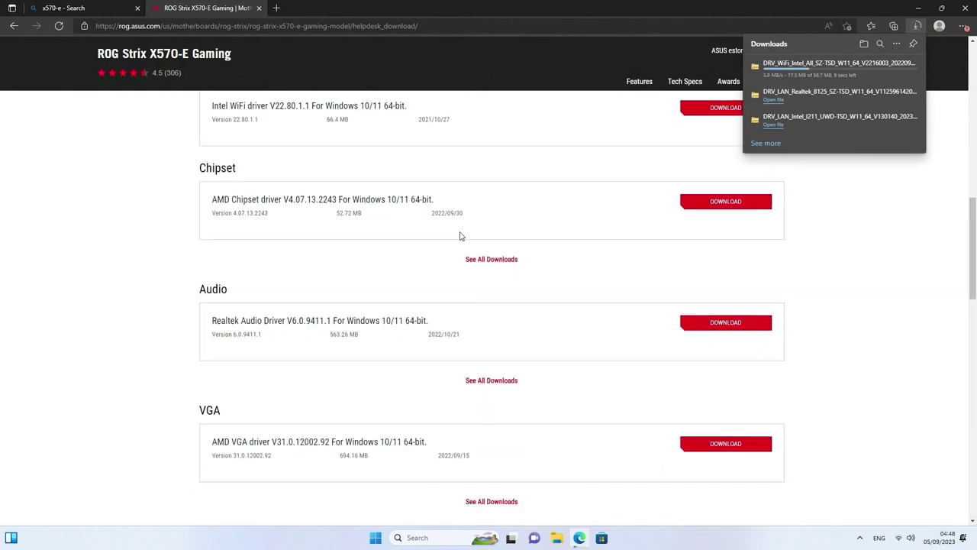
pyautogui.scroll(-1, 359, 229)
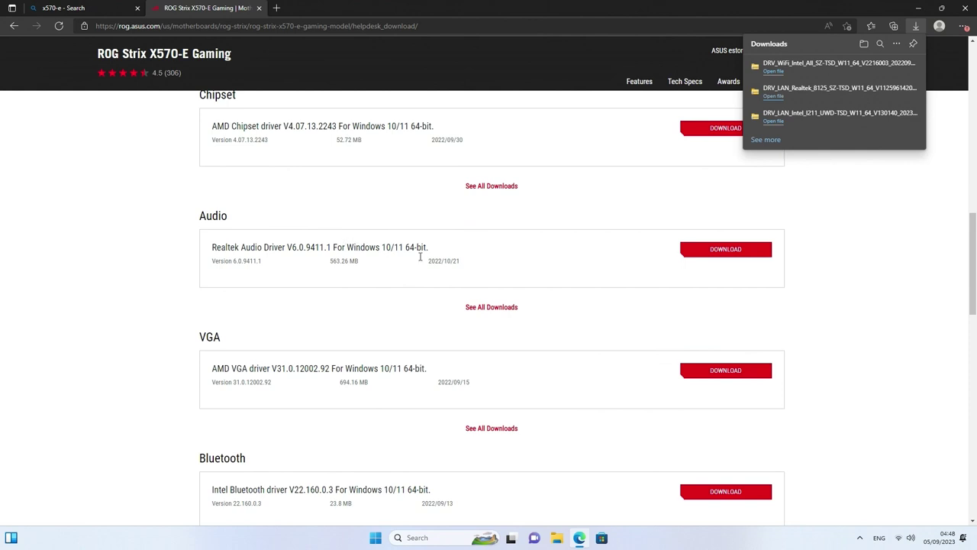
pyautogui.scroll(-3, 391, 262)
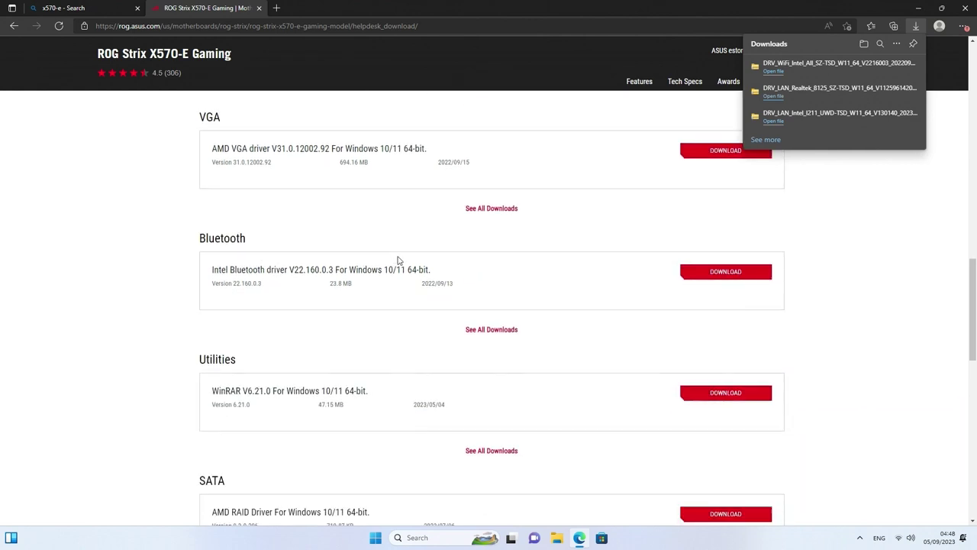
pyautogui.click(721, 272)
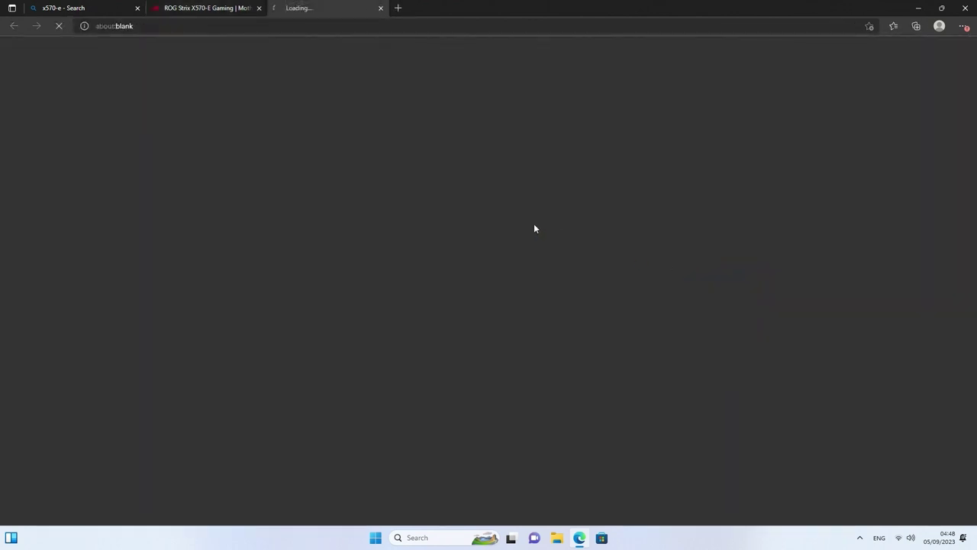
# Back on the ROG Strix driver list, expand all downloads under Utilities
pyautogui.click(187, 6)
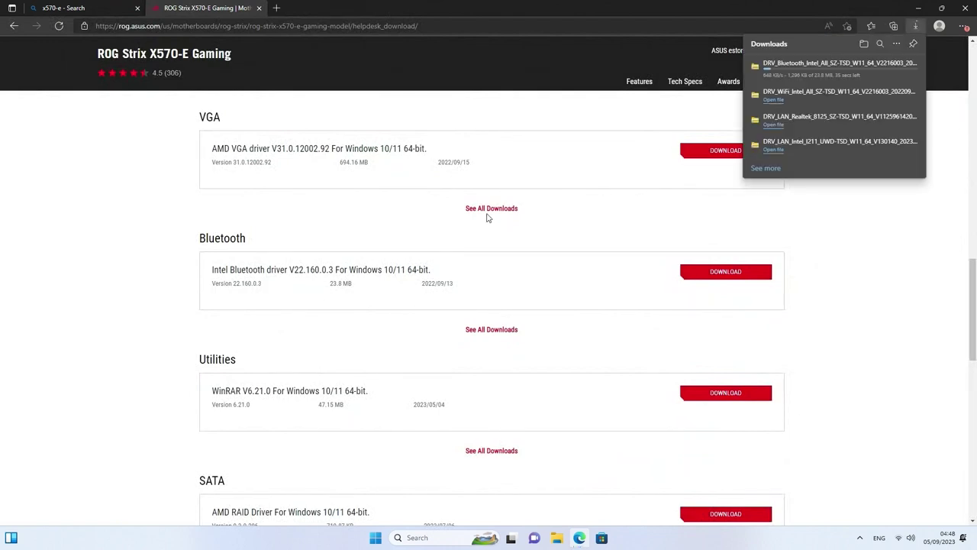
pyautogui.scroll(-1, 519, 244)
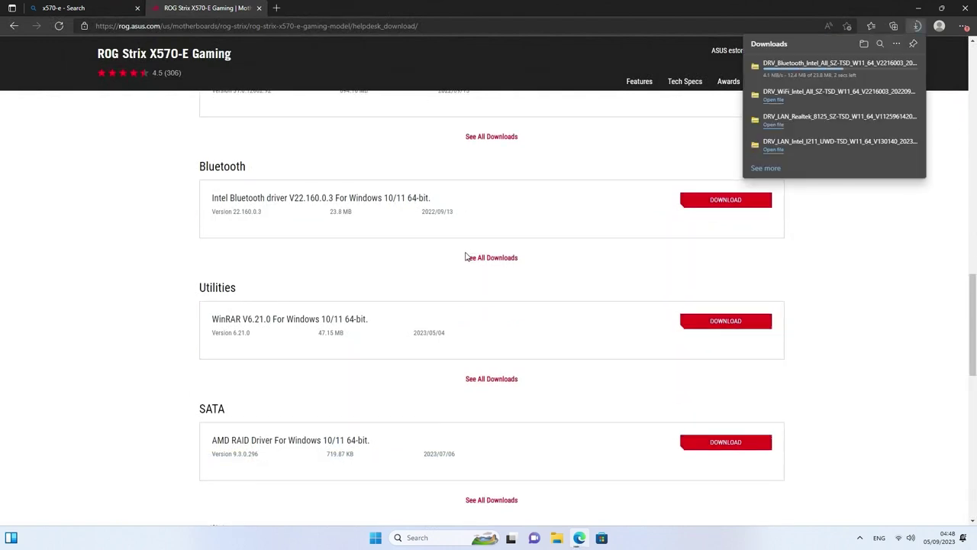
pyautogui.scroll(-1, 493, 314)
pyautogui.click(475, 303)
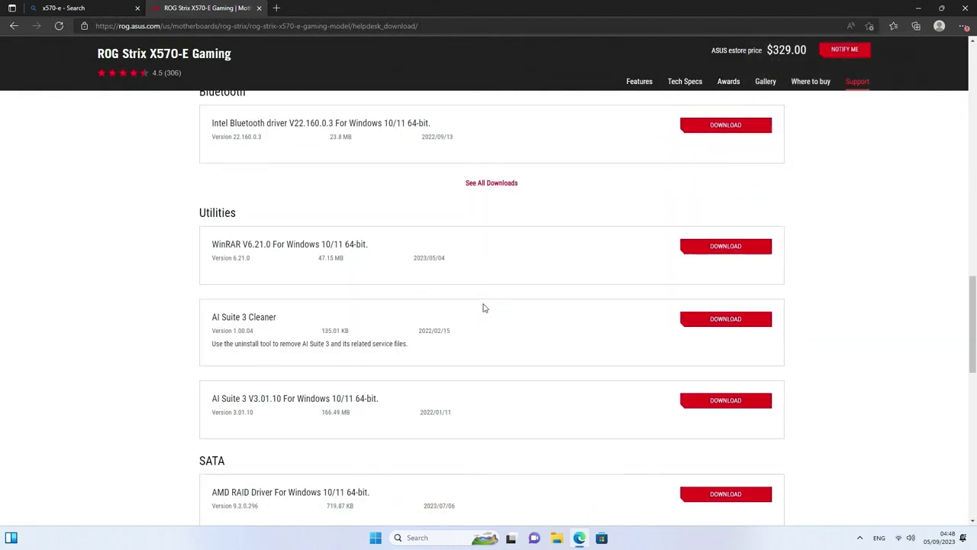
pyautogui.scroll(-1, 405, 284)
pyautogui.scroll(1, 419, 264)
# Download WinRAR, then download the standalone Aura Sync 1.07.84_V2 found through a Bing search for 'aura sync'
pyautogui.click(715, 248)
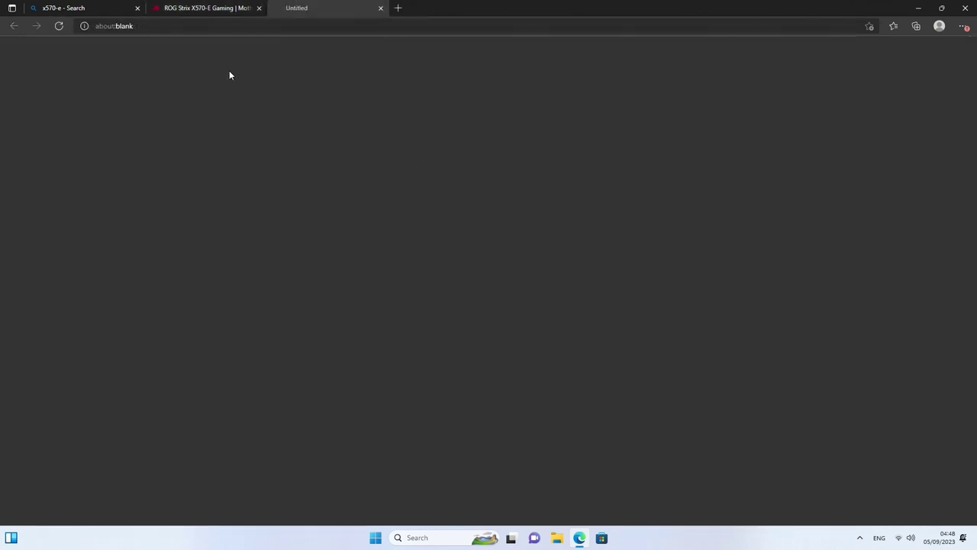
pyautogui.hotkey('ctrl', 'l')
pyautogui.write('au')
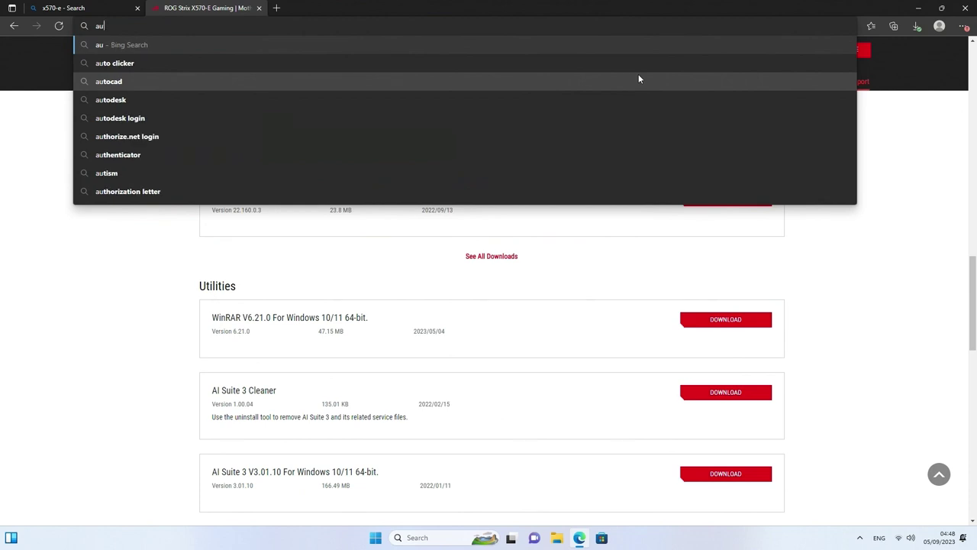
pyautogui.write('ra sync')
pyautogui.press('Return')
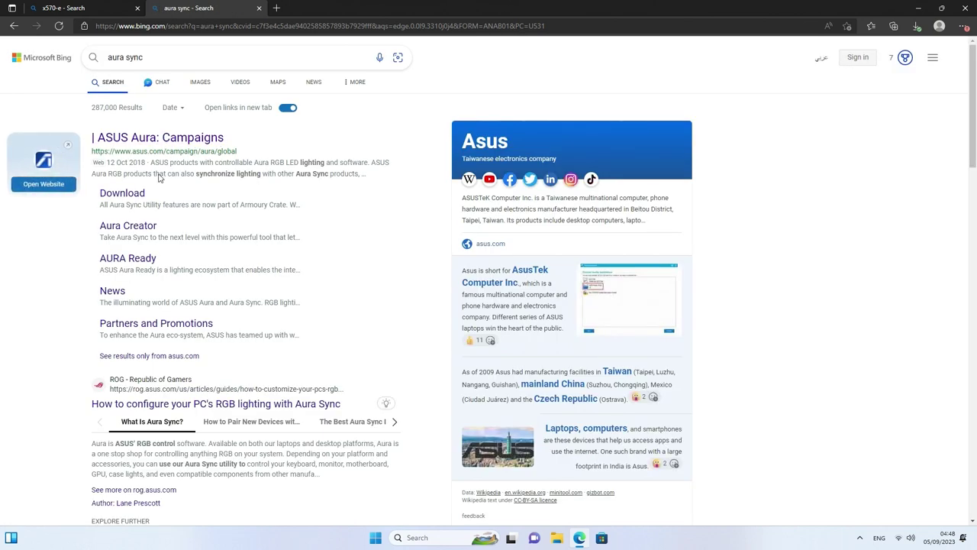
pyautogui.click(122, 193)
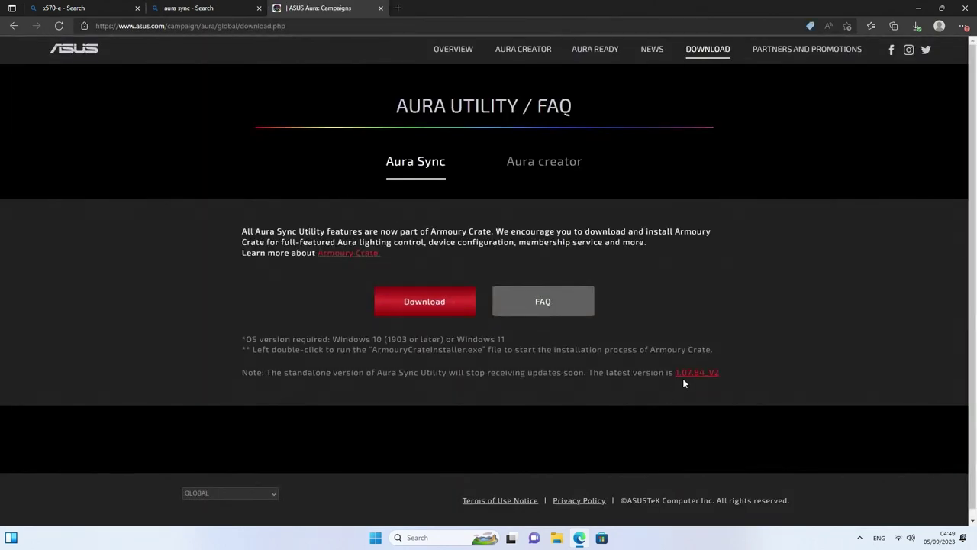
pyautogui.click(689, 372)
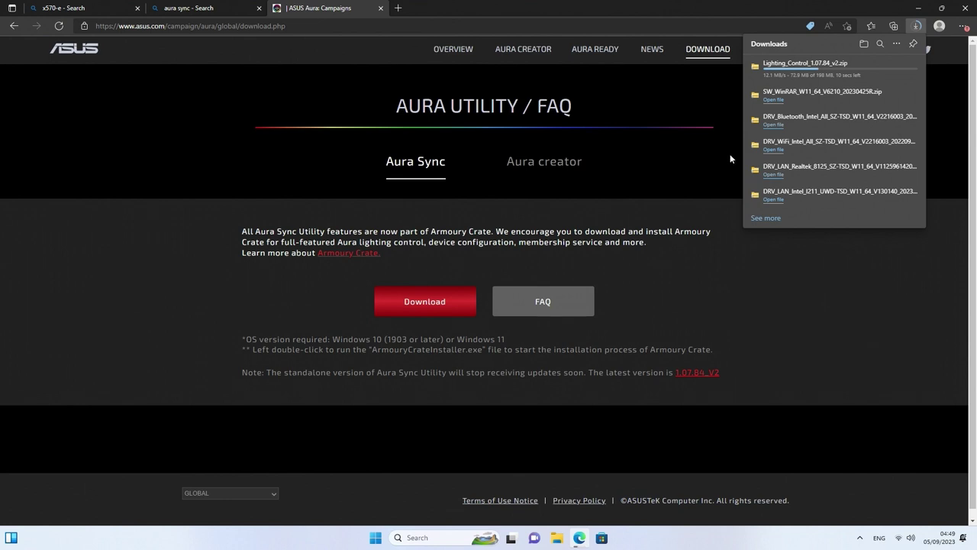
pyautogui.moveTo(797, 82)
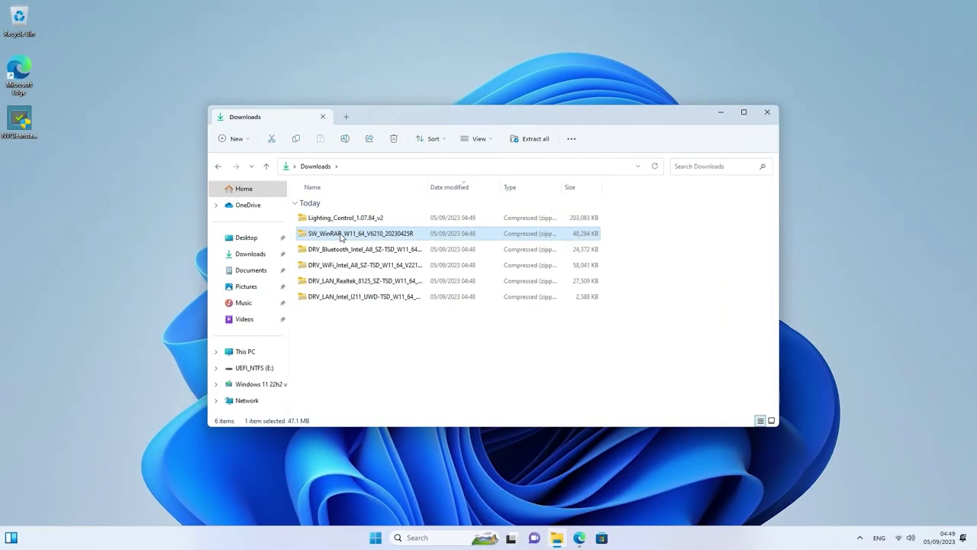
# Extract all files from the SW_WinRAR zip package
pyautogui.rightClick(341, 237)
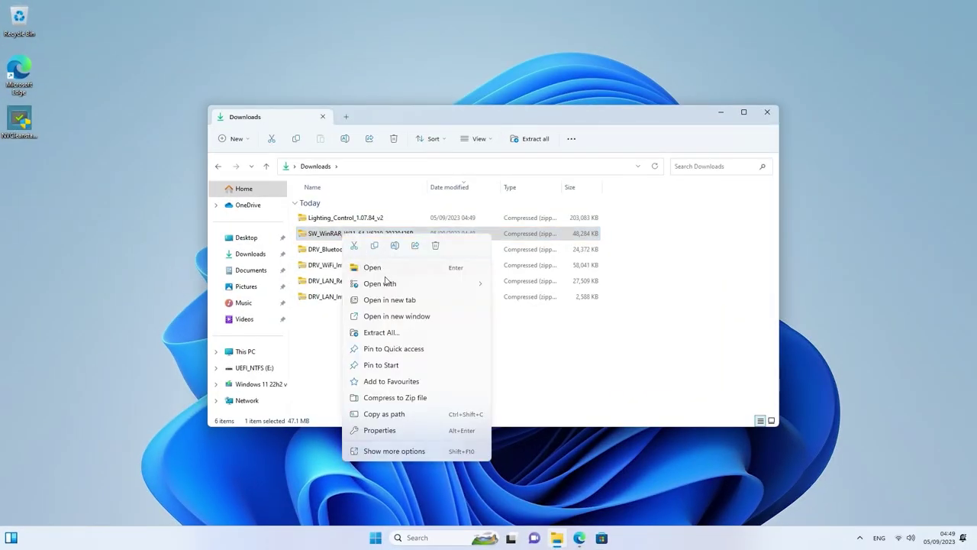
pyautogui.click(395, 332)
pyautogui.click(579, 367)
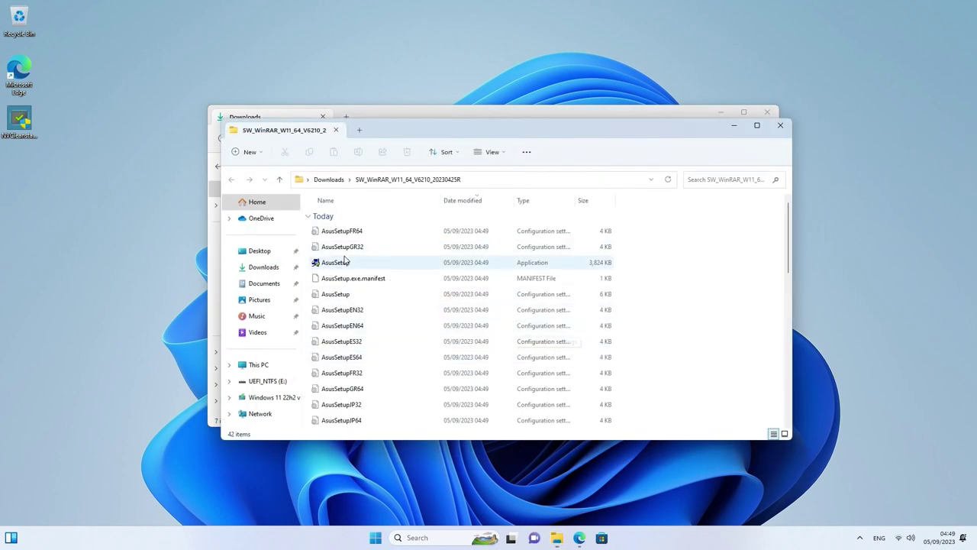
# Run AsusSetup and install WinRAR to C:\Program Files\WinRAR with default options
pyautogui.click(342, 263)
pyautogui.click(343, 263)
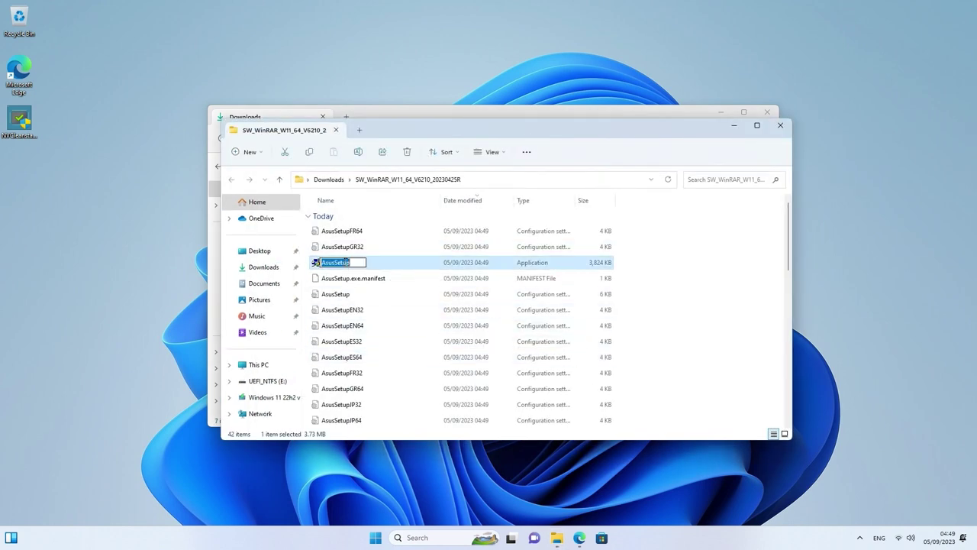
pyautogui.click(380, 270)
pyautogui.doubleClick(369, 266)
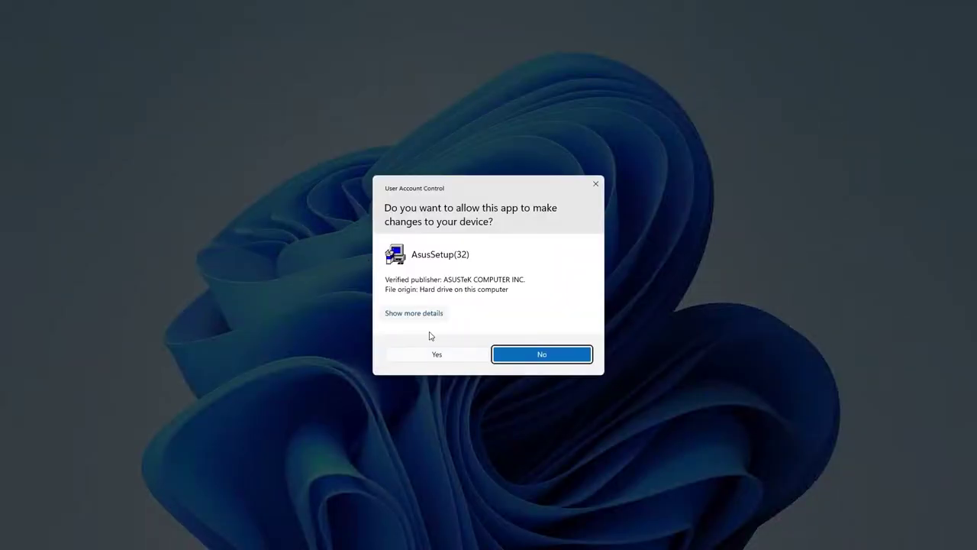
pyautogui.click(437, 353)
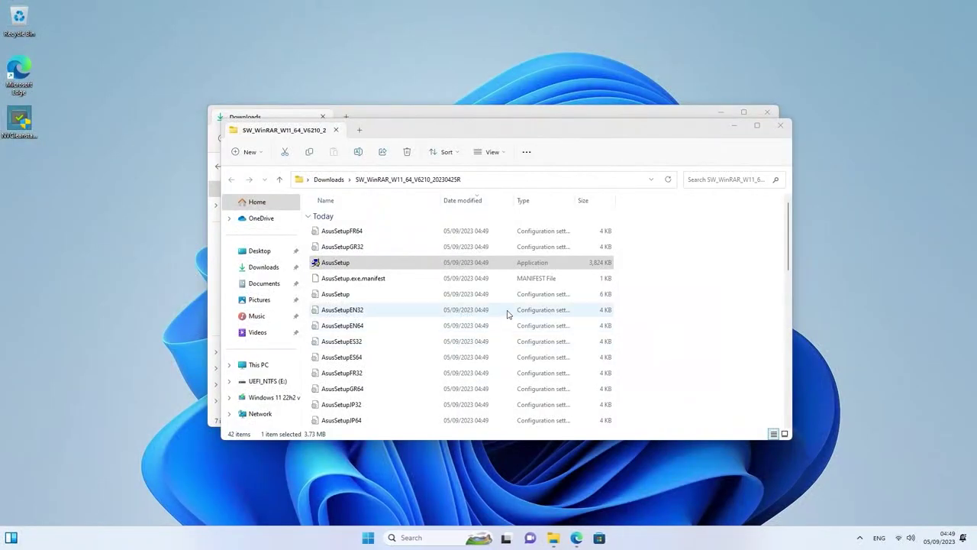
pyautogui.click(463, 367)
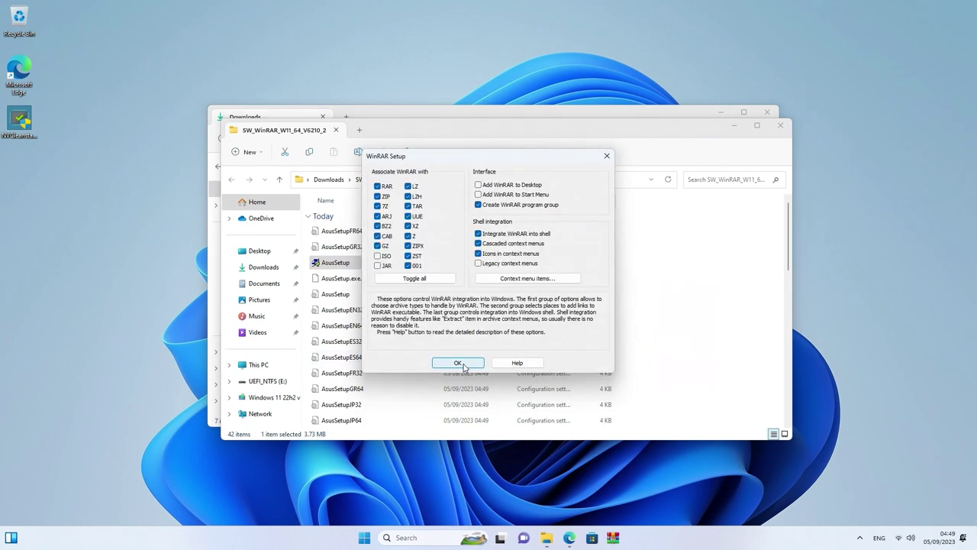
pyautogui.click(459, 364)
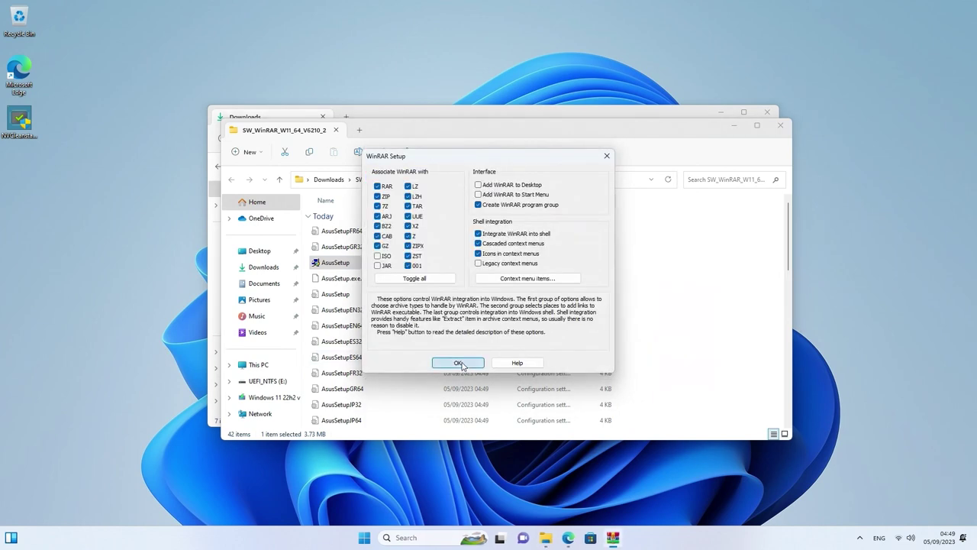
pyautogui.click(525, 278)
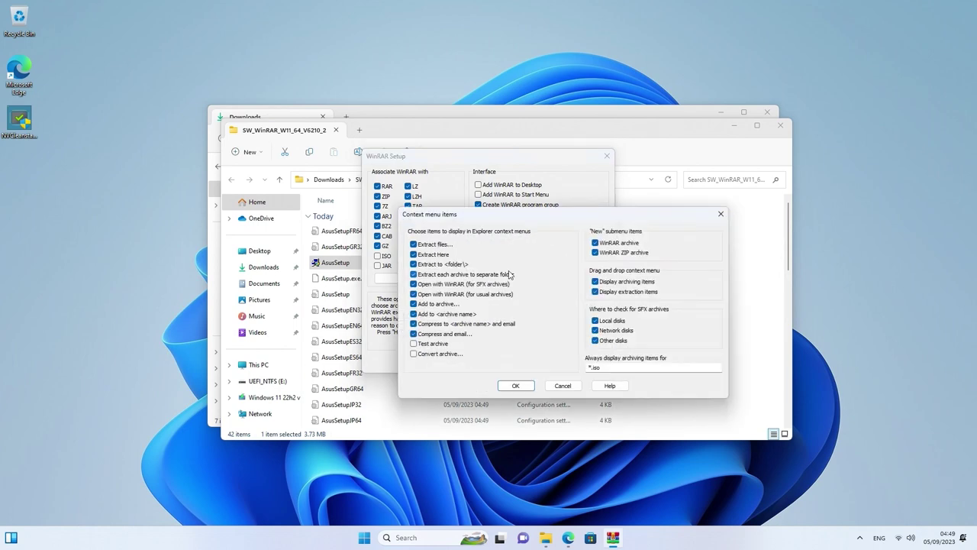
pyautogui.click(562, 385)
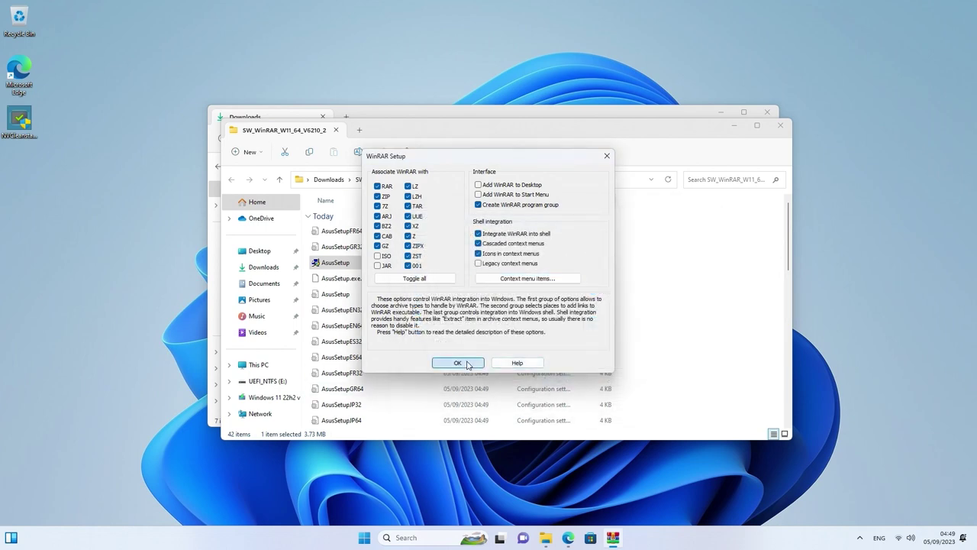
pyautogui.click(459, 363)
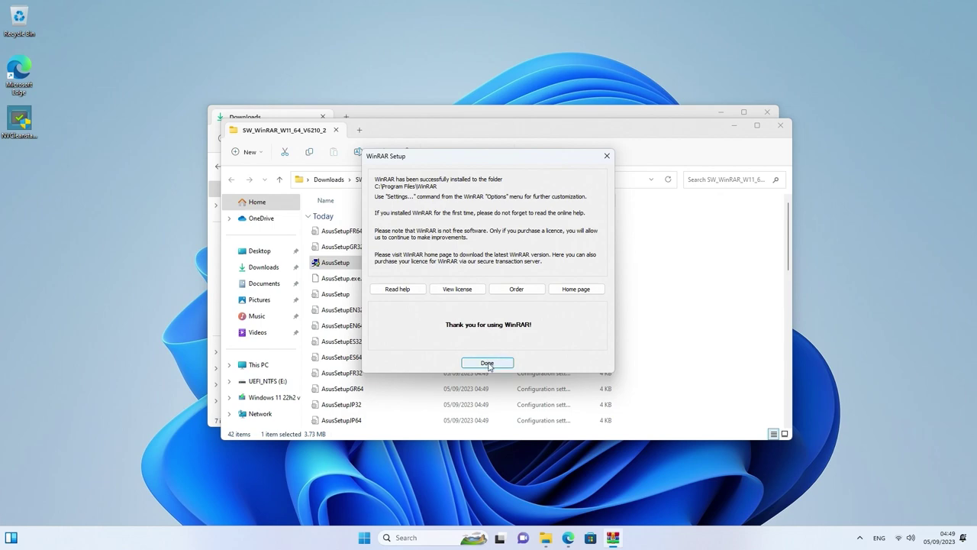
pyautogui.click(487, 363)
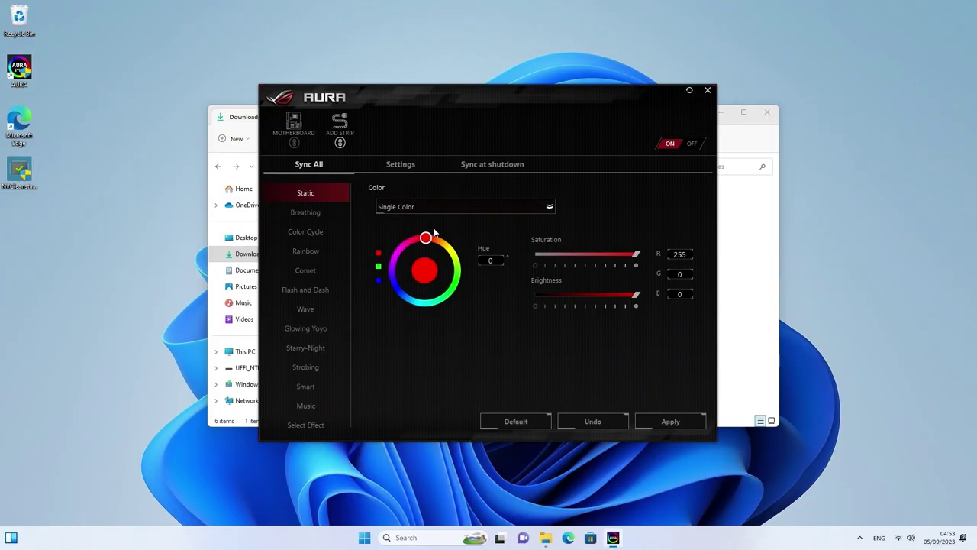
# Open the AMD X570 Drivers & Support page in a maximized Edge window
pyautogui.click(305, 252)
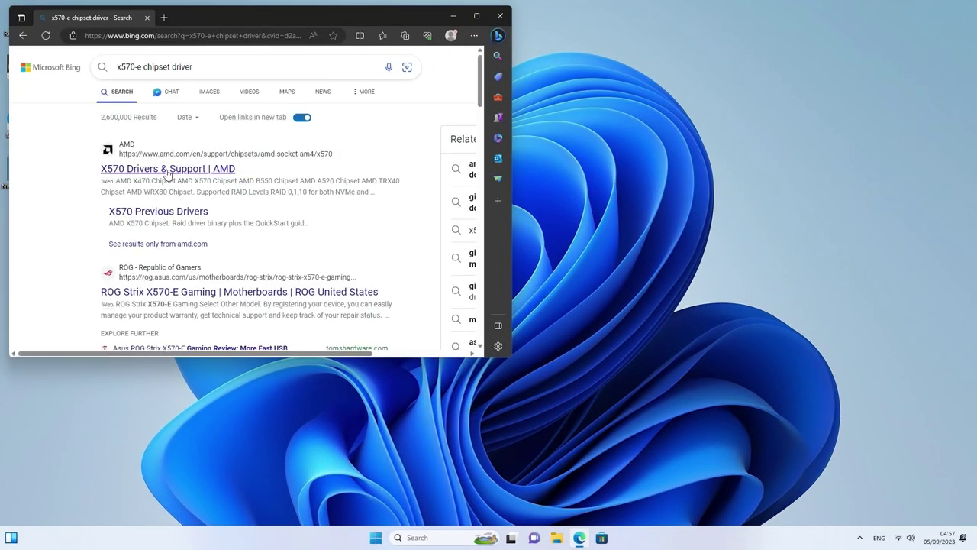
pyautogui.click(167, 171)
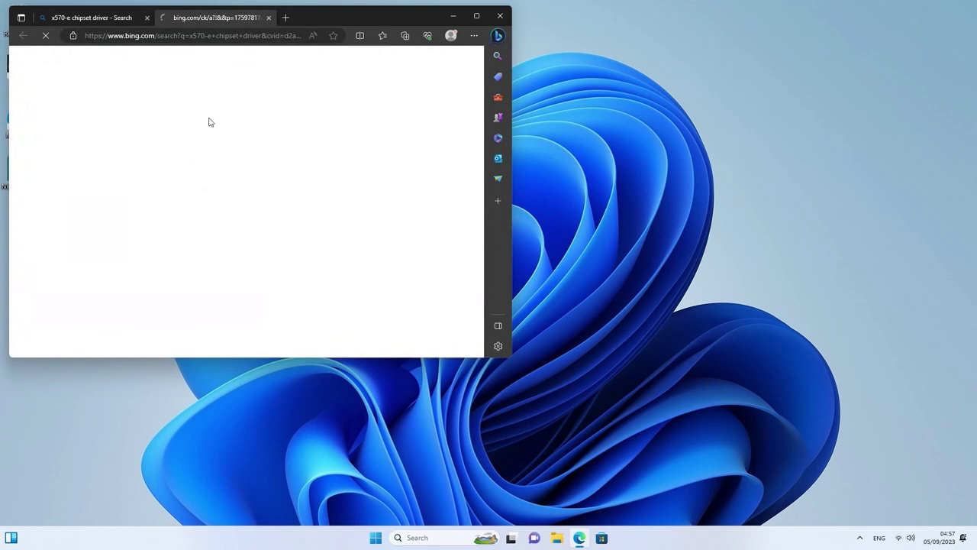
pyautogui.click(476, 16)
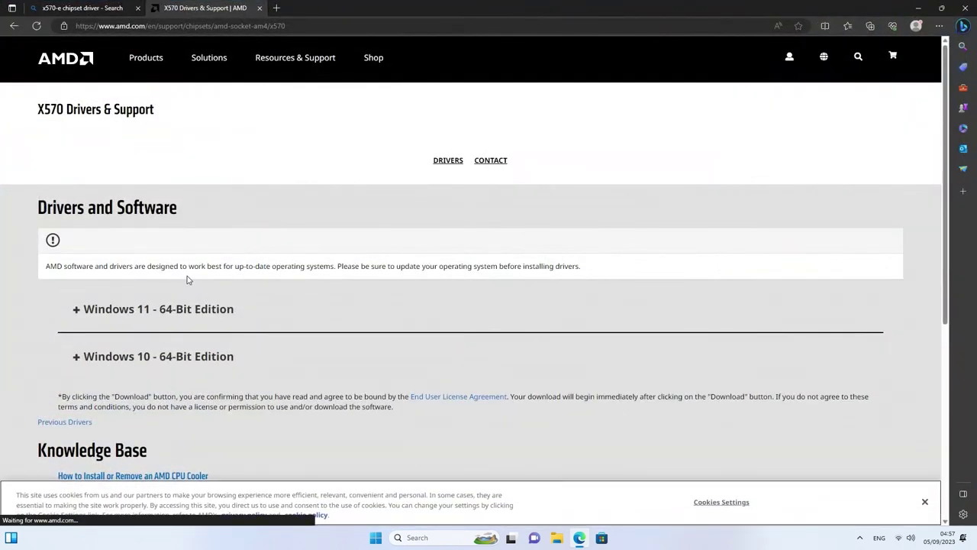
# Under Windows 11 - 64-Bit Edition, download the AMD Chipset Drivers 5.08.02.027
pyautogui.moveTo(38, 108); pyautogui.dragTo(64, 108)
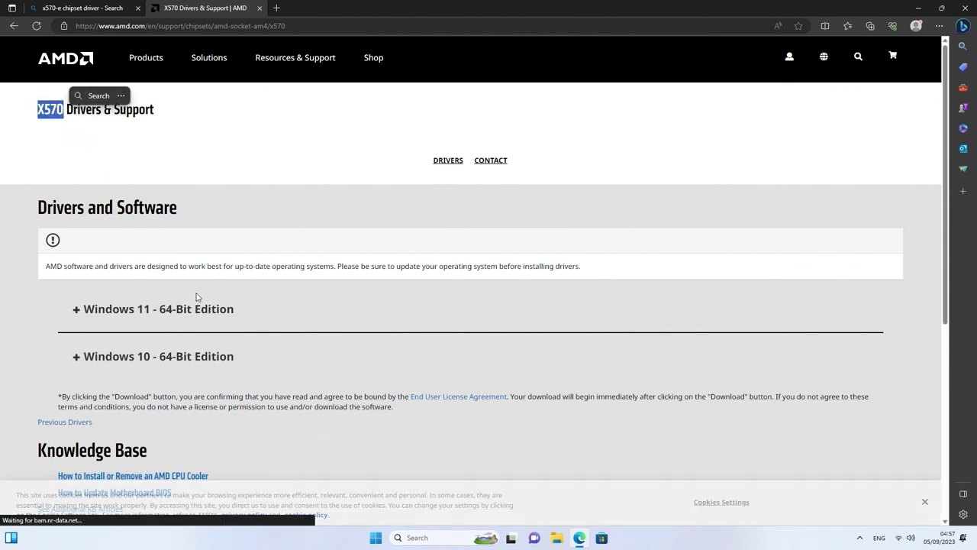
pyautogui.click(155, 314)
pyautogui.scroll(-1, 243, 332)
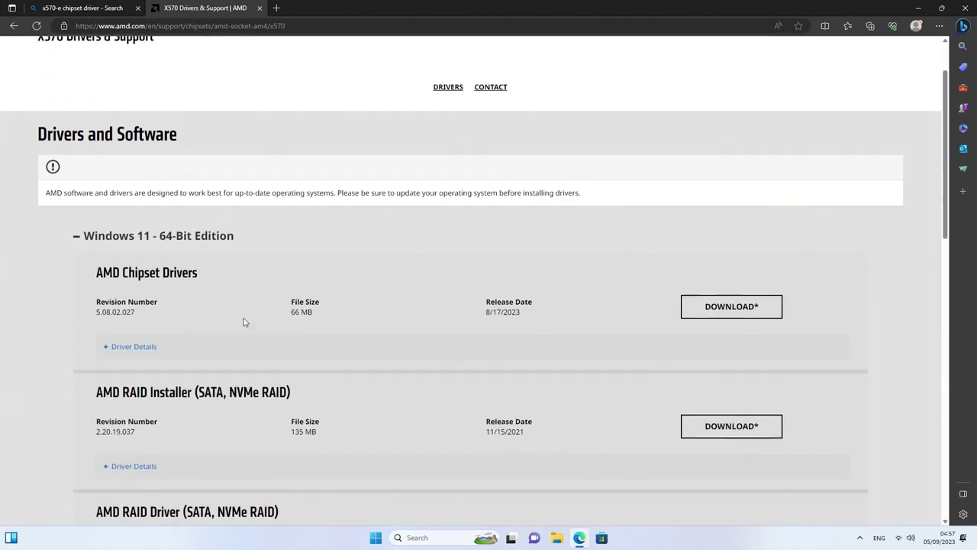
pyautogui.click(164, 243)
pyautogui.click(151, 238)
pyautogui.scroll(-1, 255, 303)
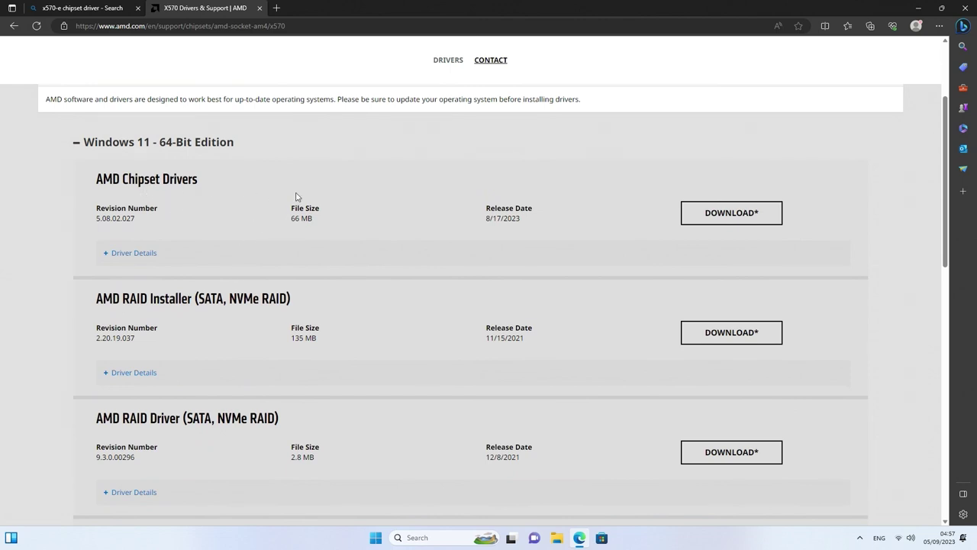
pyautogui.moveTo(507, 219); pyautogui.dragTo(486, 219)
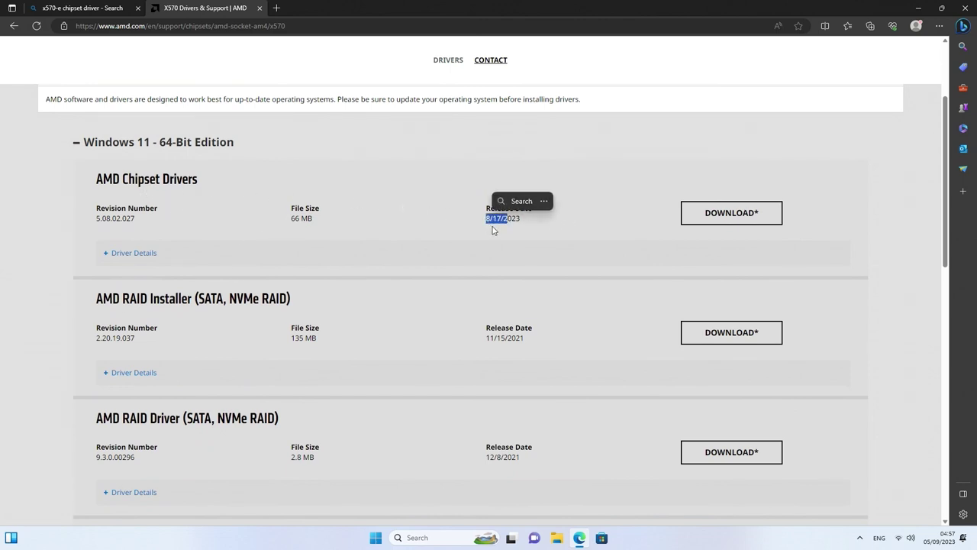
pyautogui.click(757, 214)
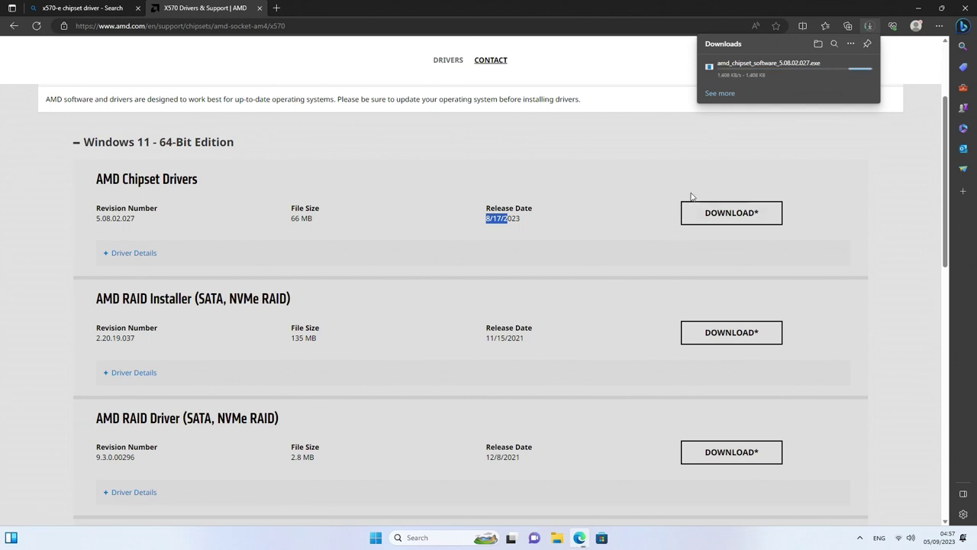
pyautogui.click(275, 8)
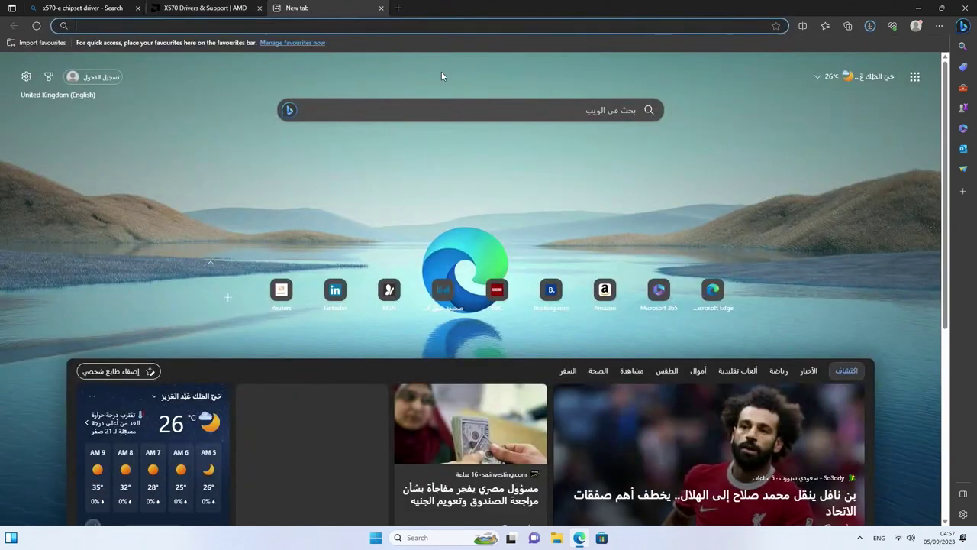
# Search 'z790 chipset driver' and view Intel's Z790 specifications, ordering and compatible products
pyautogui.write('z790')
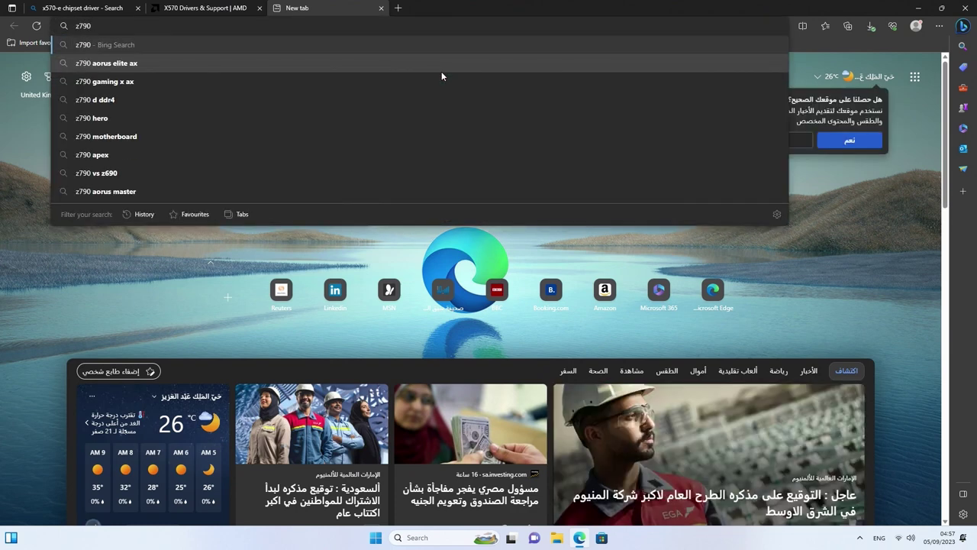
pyautogui.write('chip')
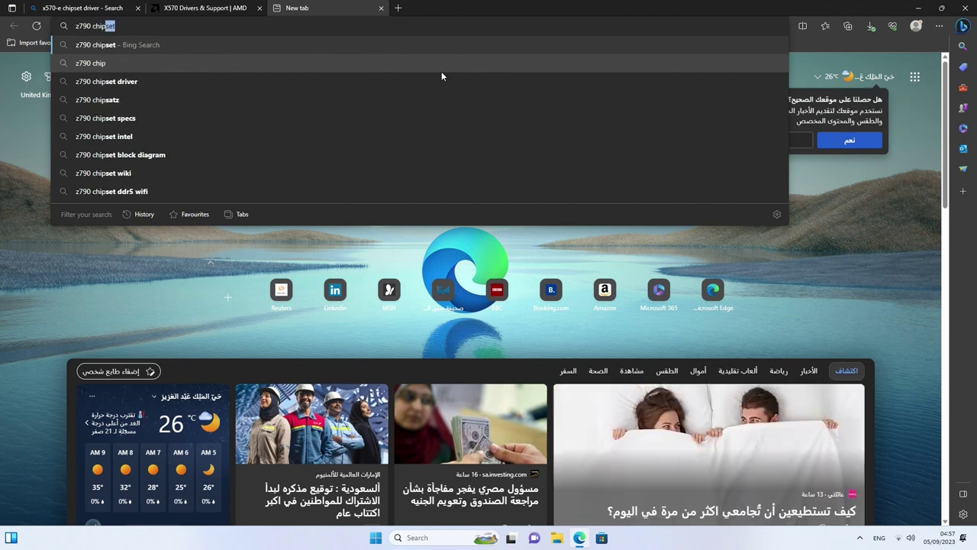
pyautogui.write('set driver')
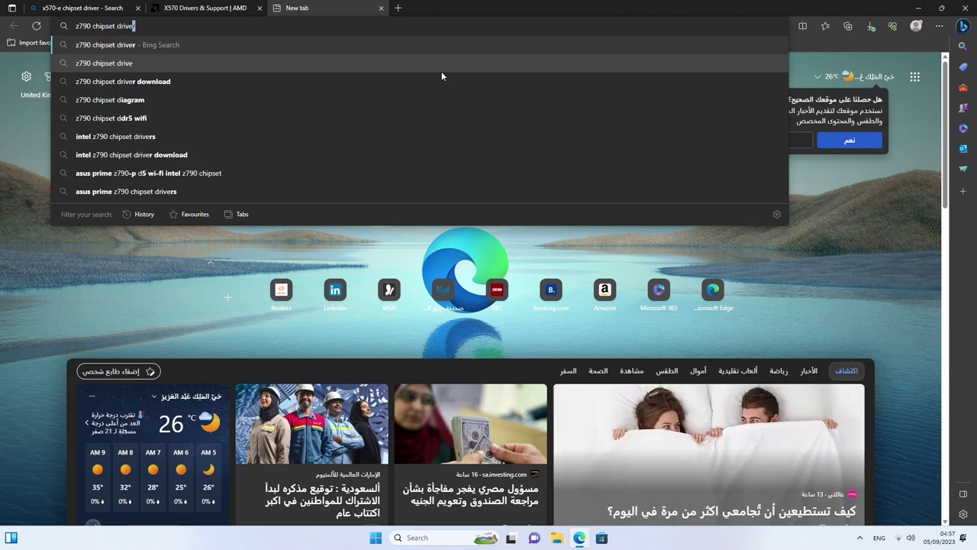
pyautogui.press('Return')
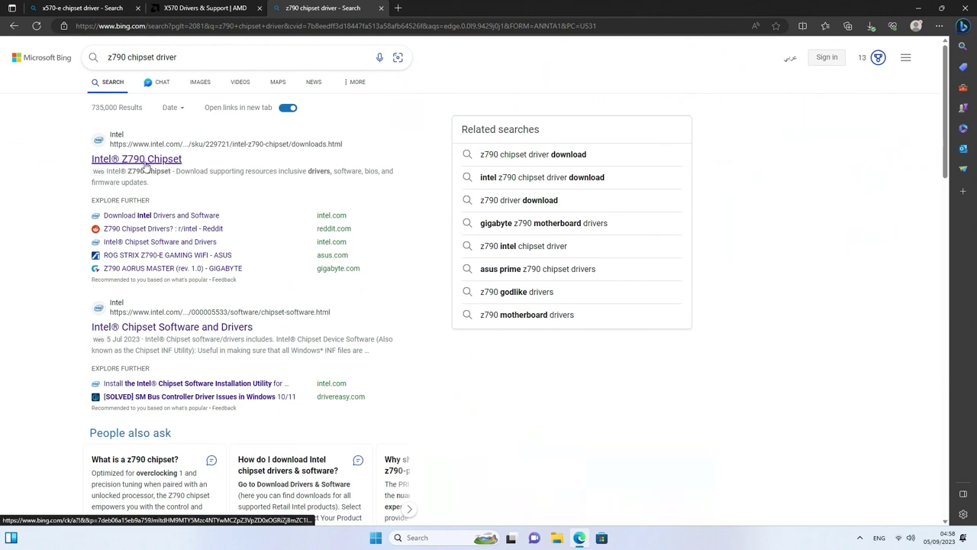
pyautogui.click(122, 160)
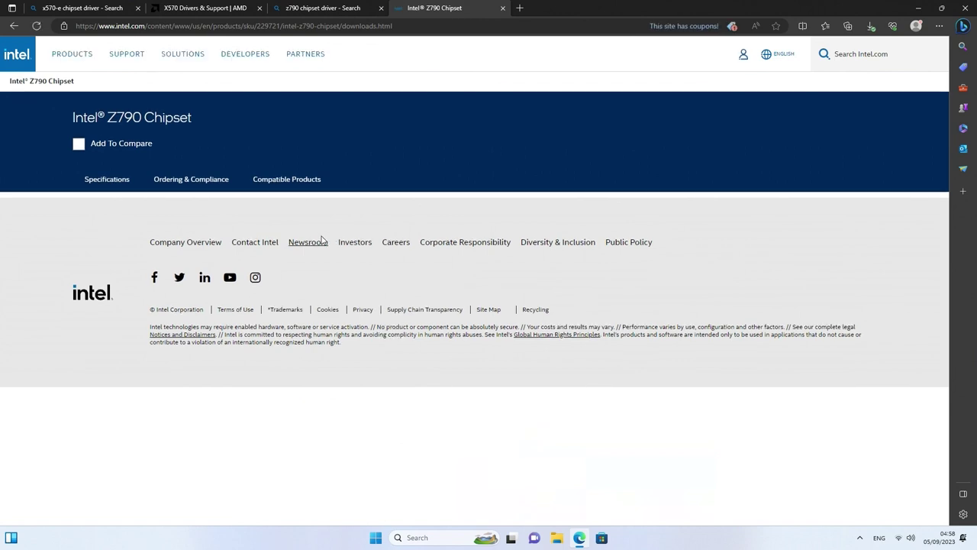
pyautogui.click(117, 186)
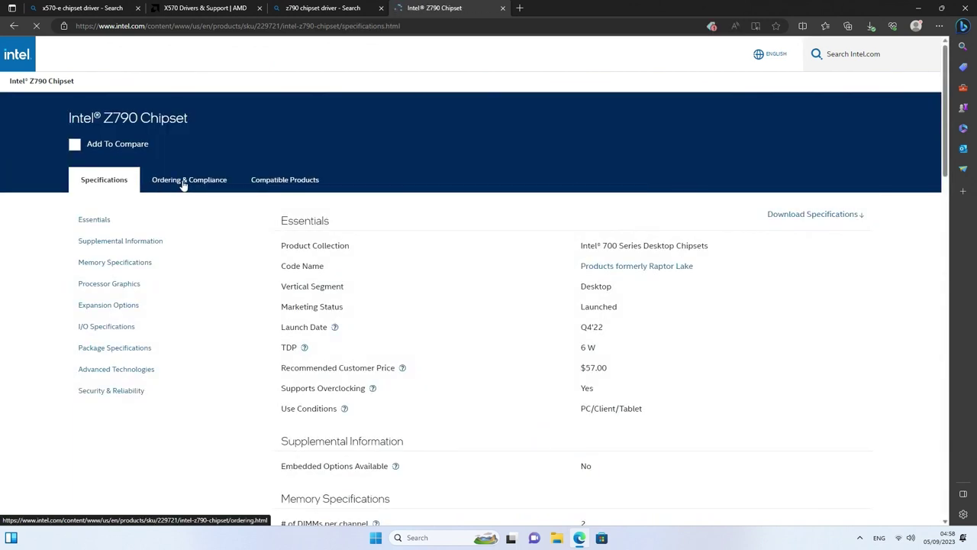
pyautogui.click(183, 181)
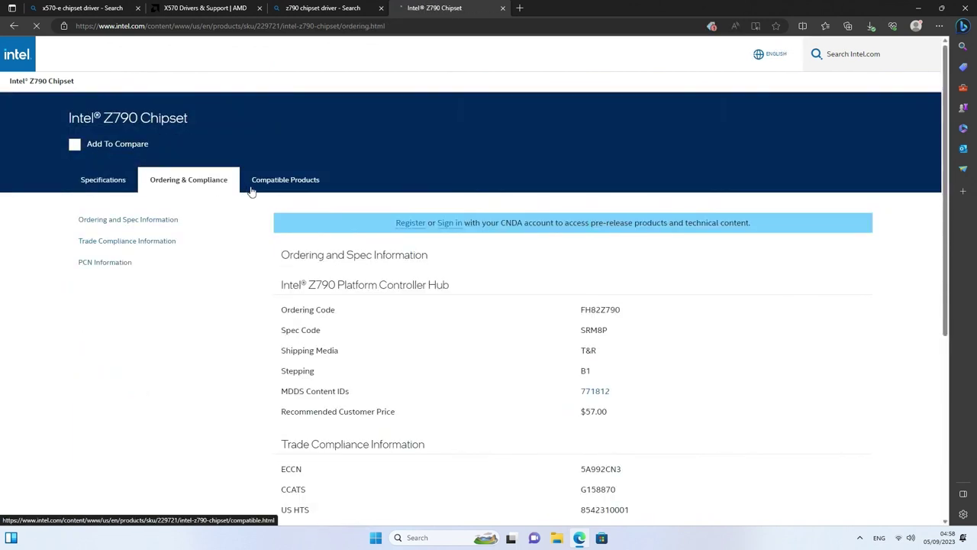
pyautogui.click(252, 190)
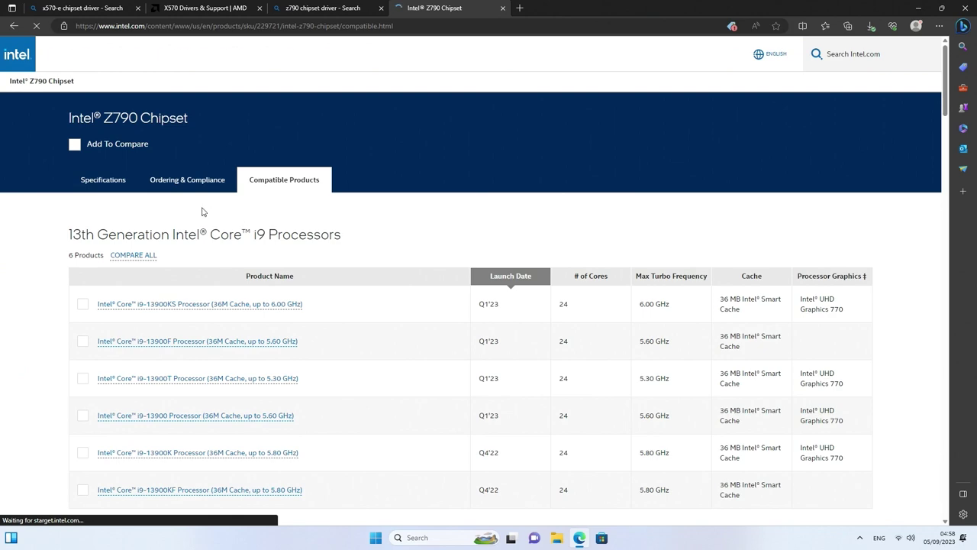
pyautogui.hotkey('alt', 'Left')
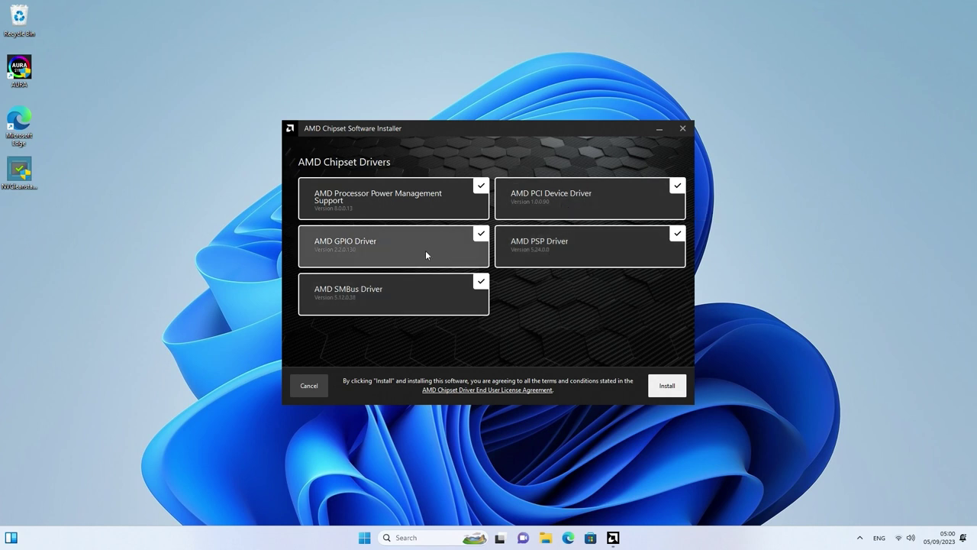
# Uncheck AMD Processor Power Management Support and install the remaining chipset drivers
pyautogui.click(426, 203)
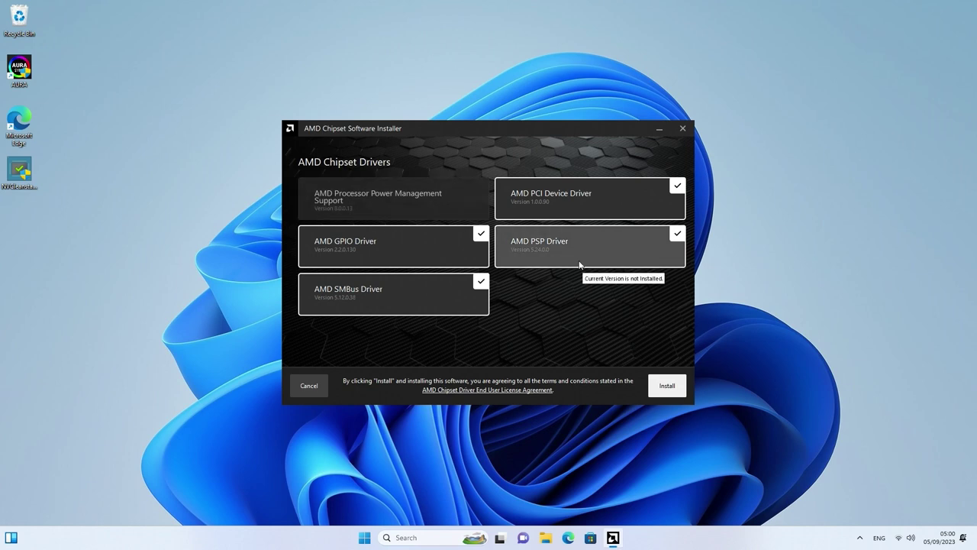
pyautogui.click(667, 385)
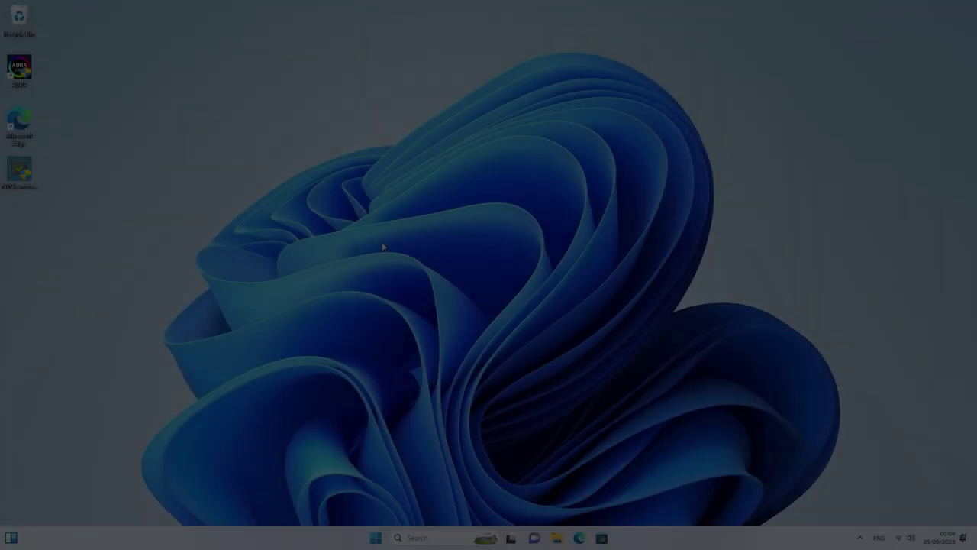
# Refresh the desktop, then uninstall Paint and Alarms & Clock from the Start menu
pyautogui.rightClick(394, 245)
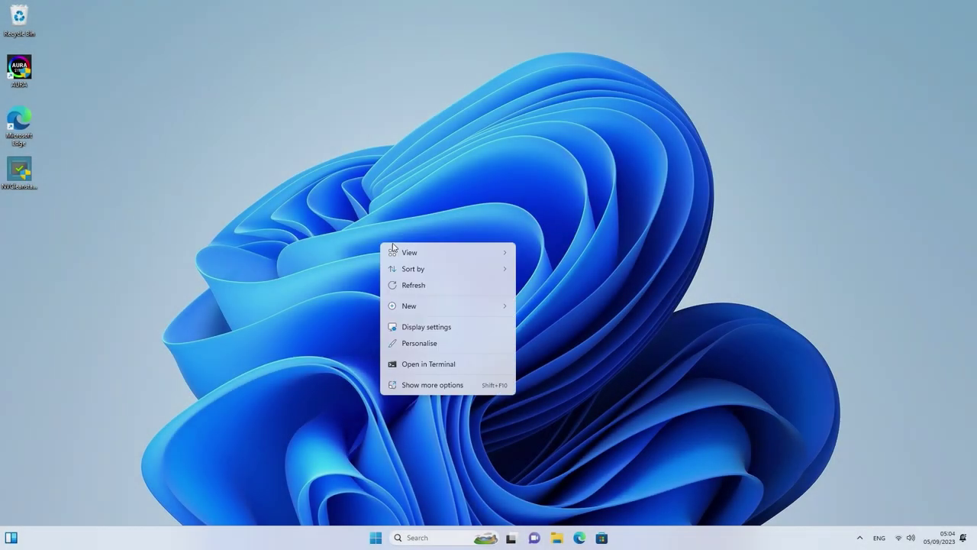
pyautogui.click(419, 288)
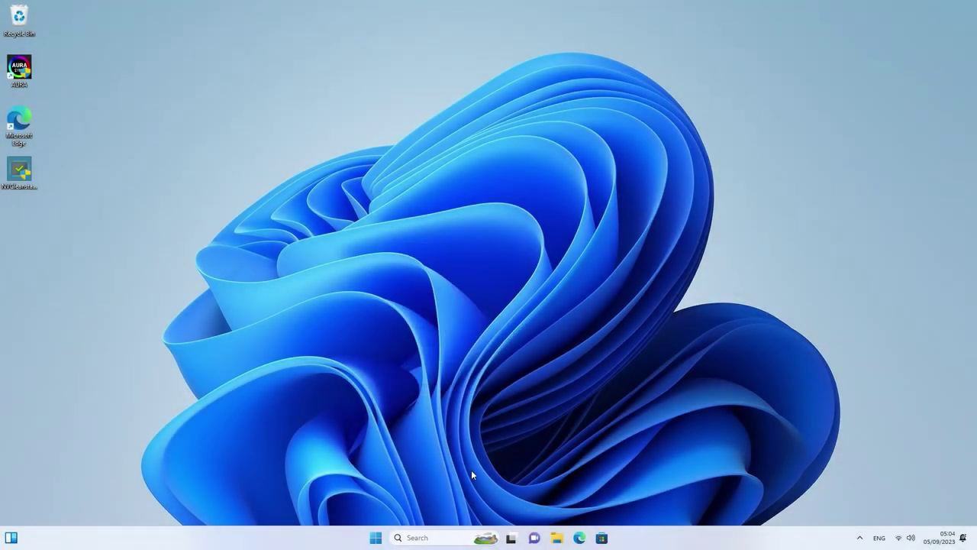
pyautogui.click(375, 538)
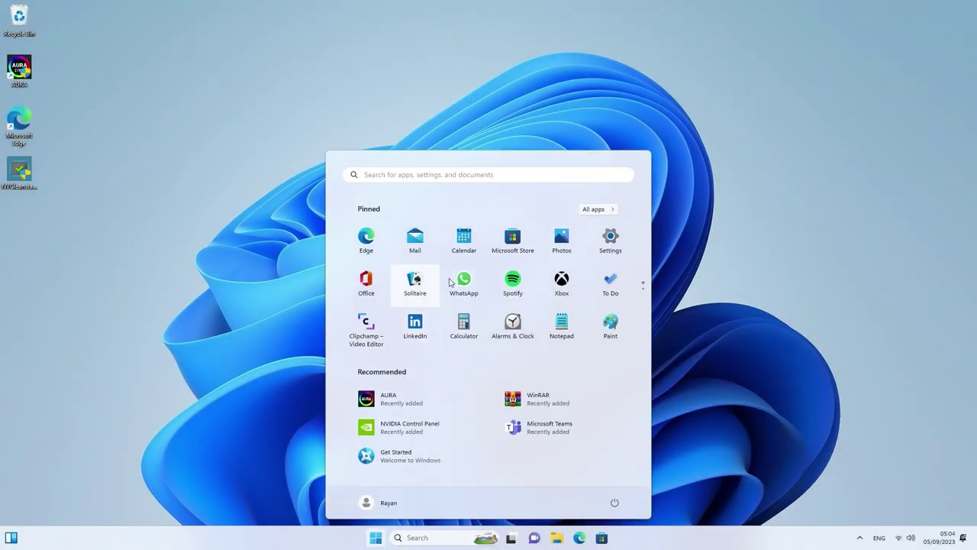
pyautogui.rightClick(600, 328)
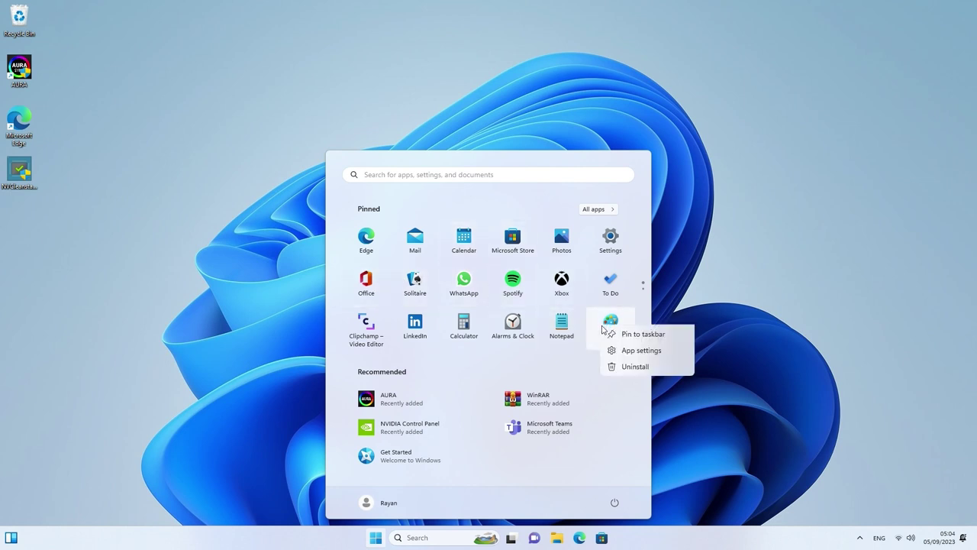
pyautogui.click(628, 424)
pyautogui.click(469, 370)
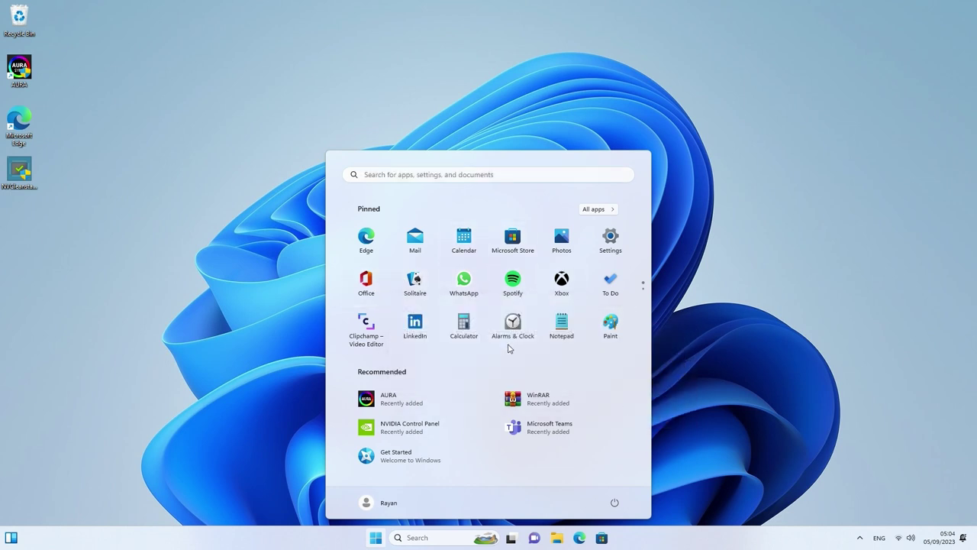
pyautogui.rightClick(515, 336)
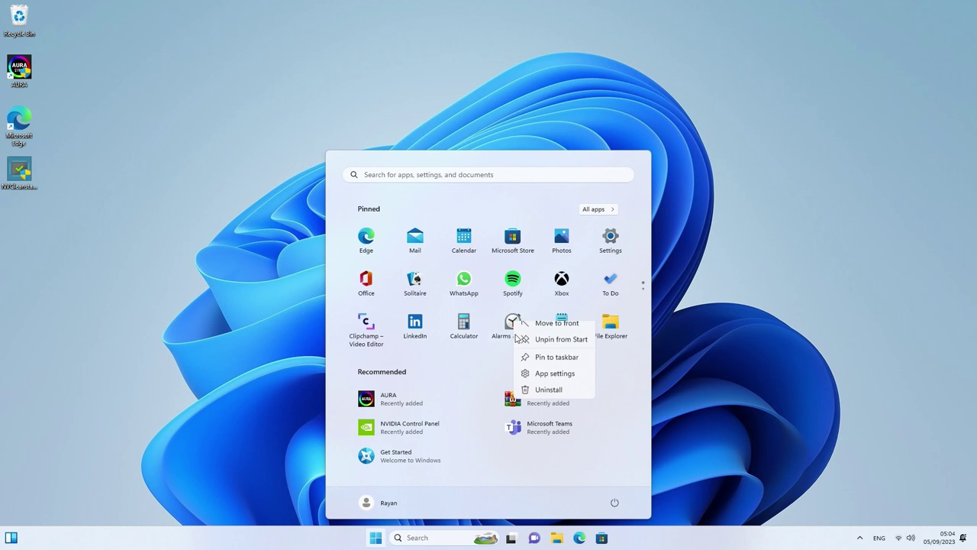
pyautogui.click(548, 389)
pyautogui.click(461, 371)
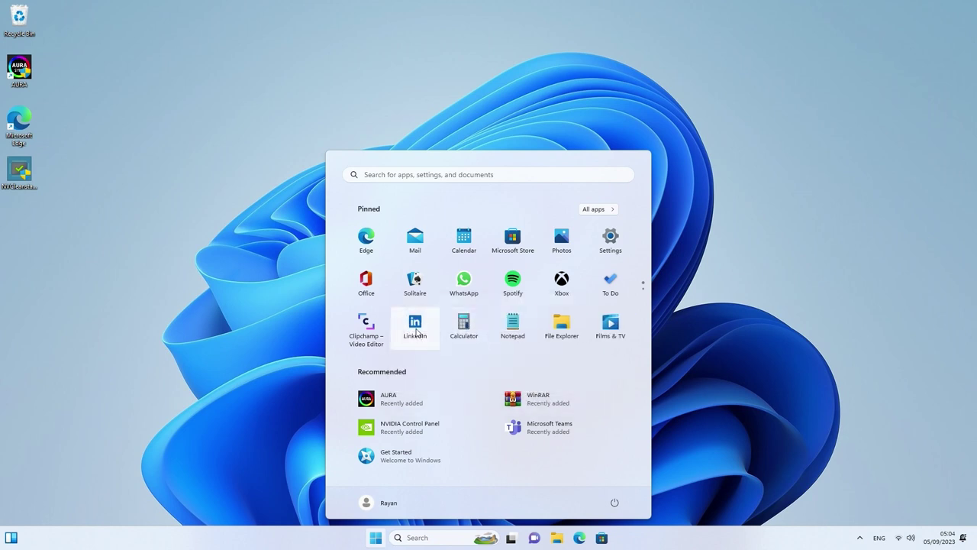
# Uninstall LinkedIn, Clipchamp and Office from the Start menu
pyautogui.rightClick(423, 327)
pyautogui.click(456, 371)
pyautogui.click(449, 369)
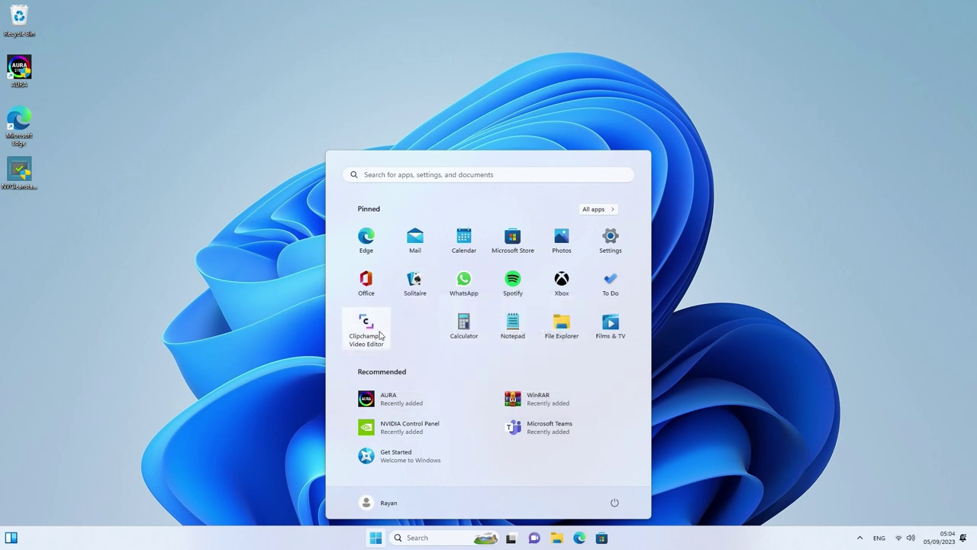
pyautogui.rightClick(378, 328)
pyautogui.click(416, 427)
pyautogui.click(449, 364)
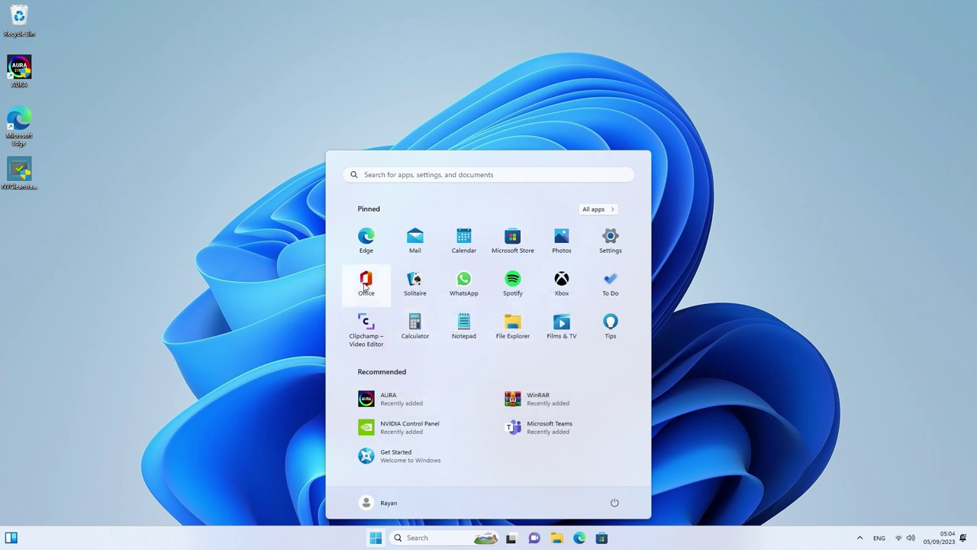
pyautogui.rightClick(367, 279)
pyautogui.click(404, 375)
pyautogui.click(451, 369)
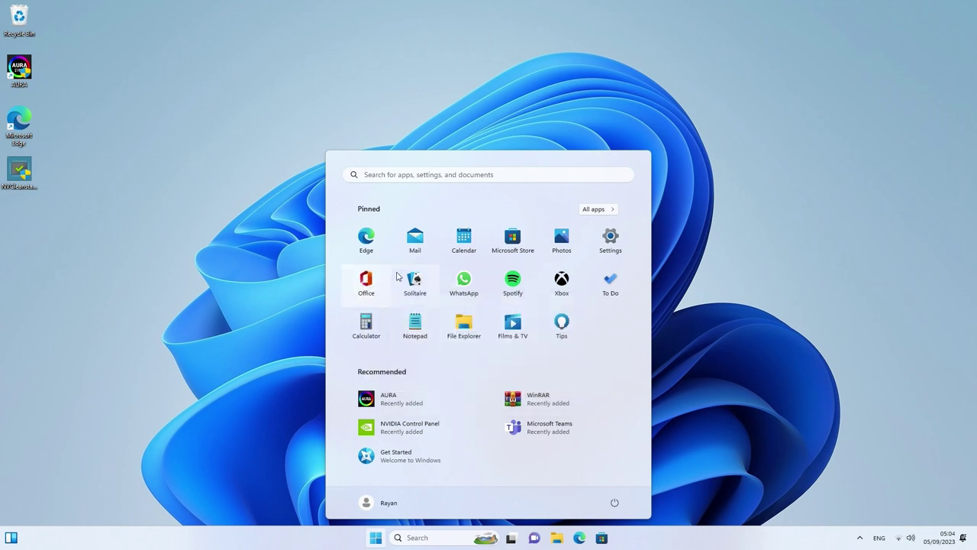
# Uninstall Solitaire Collection, Spotify and Microsoft To Do, then show All apps
pyautogui.rightClick(366, 279)
pyautogui.click(430, 349)
pyautogui.click(450, 370)
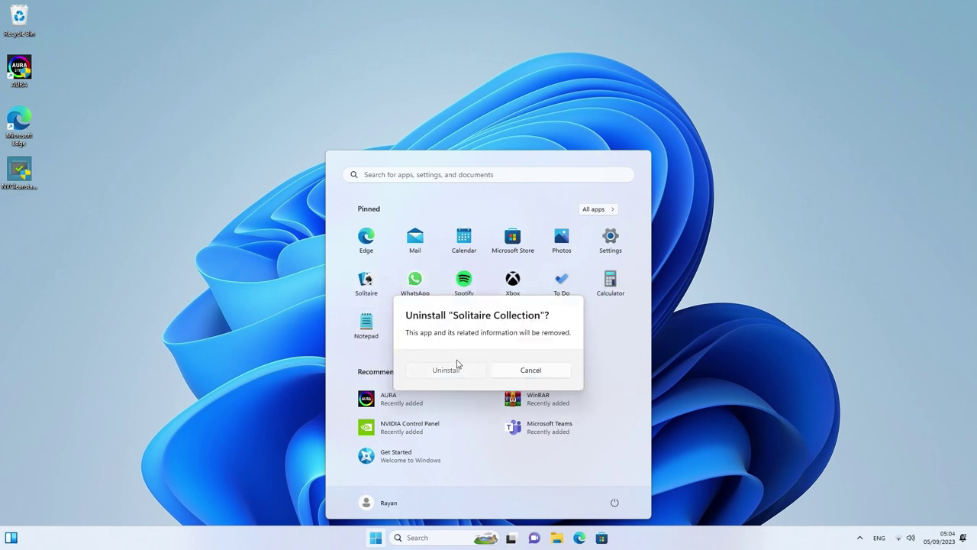
pyautogui.rightClick(415, 285)
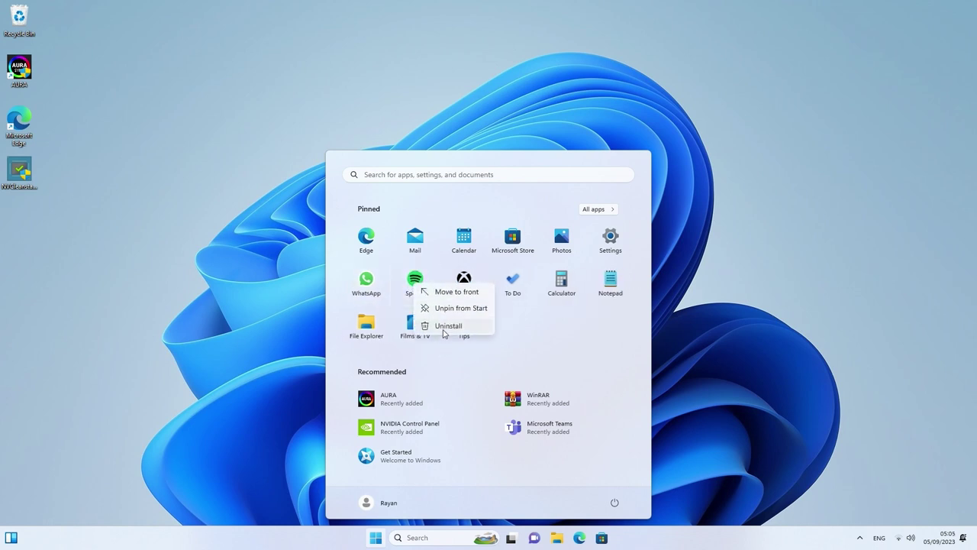
pyautogui.click(447, 328)
pyautogui.click(455, 370)
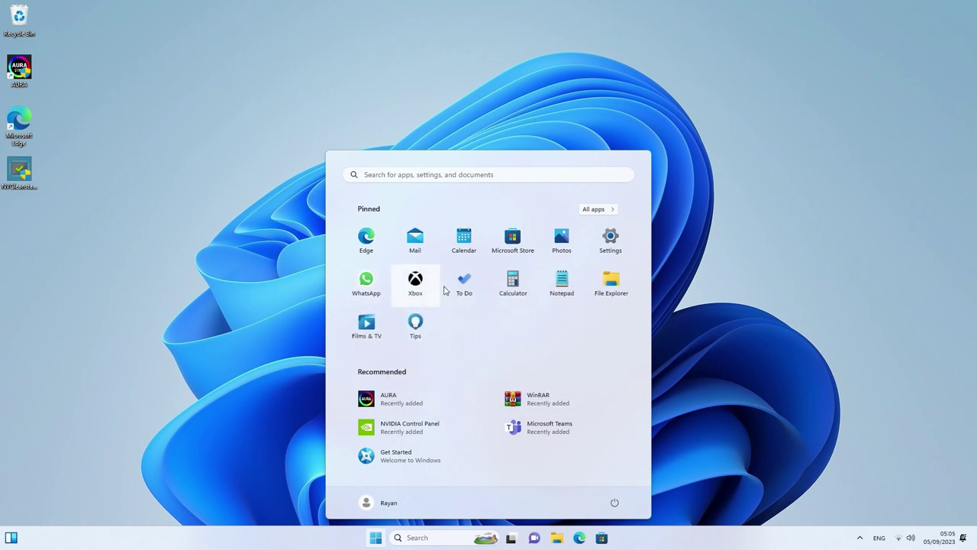
pyautogui.rightClick(463, 282)
pyautogui.click(491, 360)
pyautogui.click(469, 371)
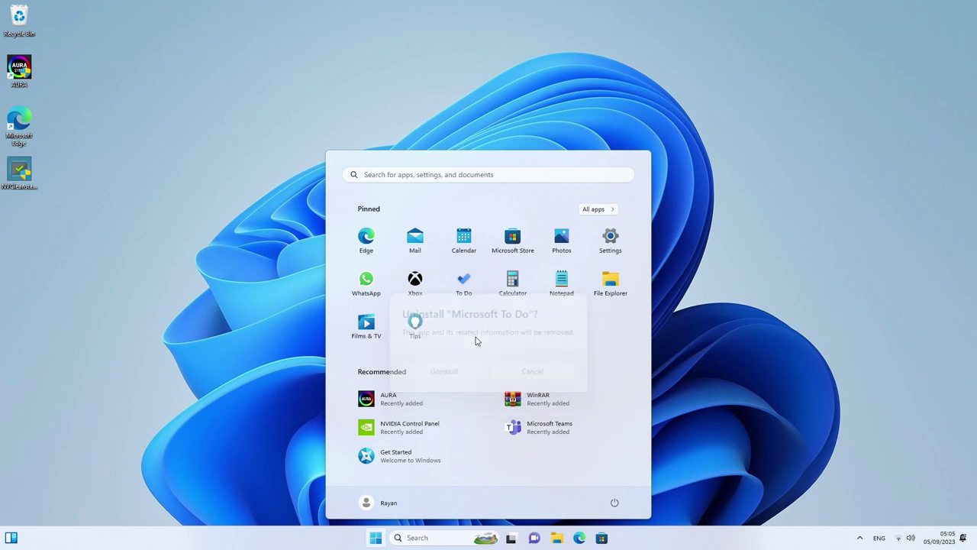
pyautogui.click(600, 211)
# Look through All apps, checking the Cortana and Camera options without changing them
pyautogui.click(421, 259)
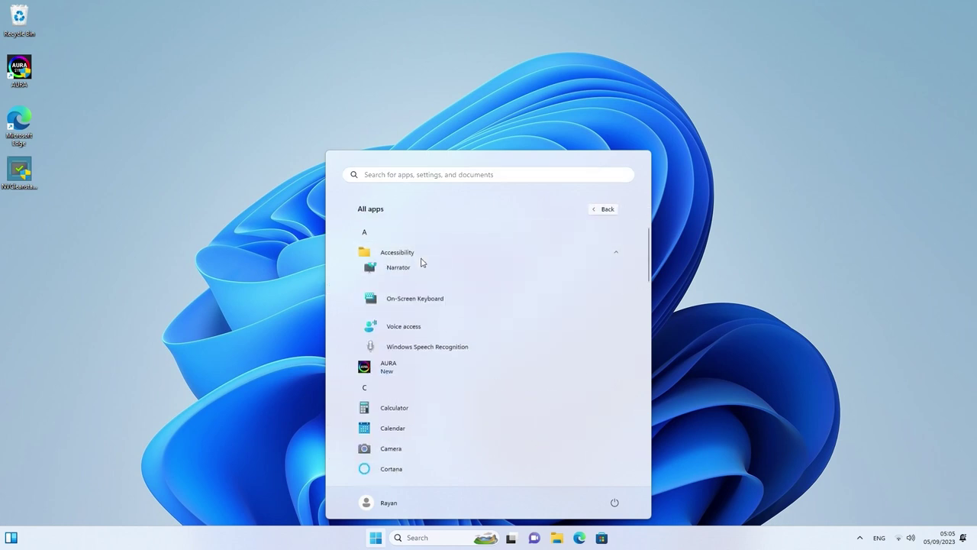
pyautogui.click(425, 258)
pyautogui.scroll(-1, 433, 303)
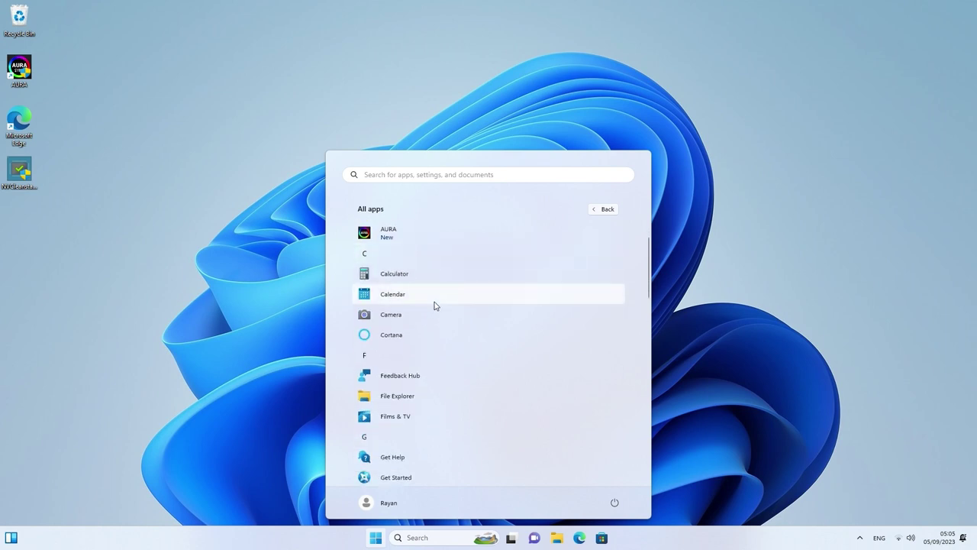
pyautogui.rightClick(429, 336)
pyautogui.moveTo(459, 358)
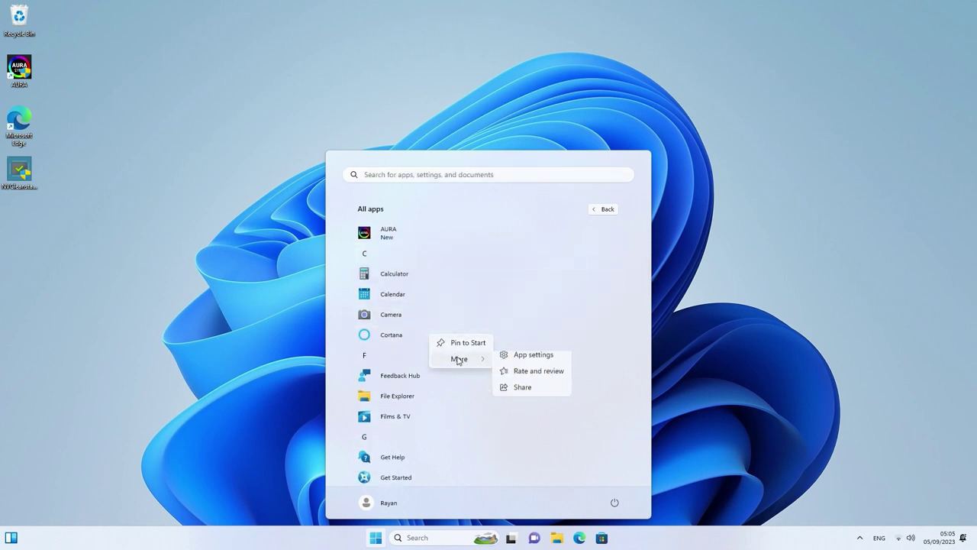
pyautogui.click(352, 338)
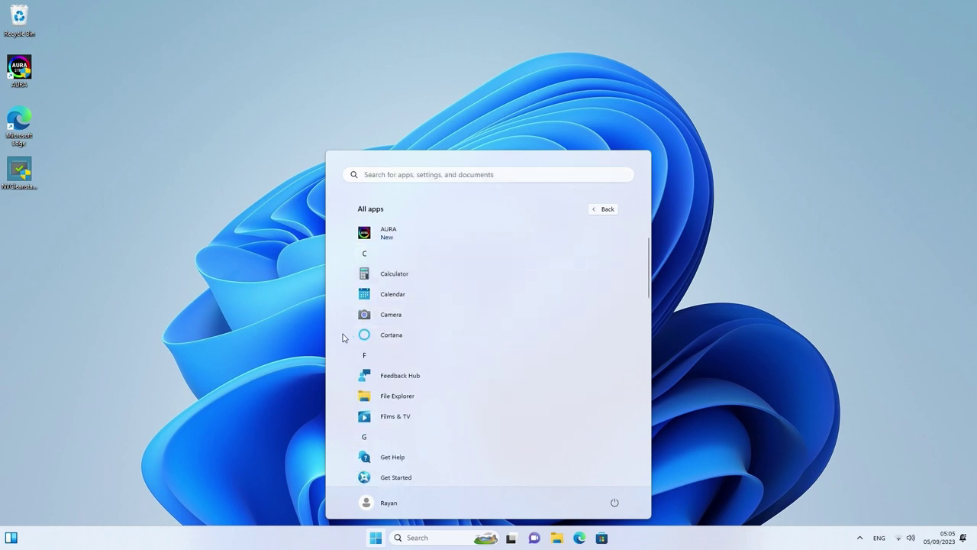
pyautogui.rightClick(387, 320)
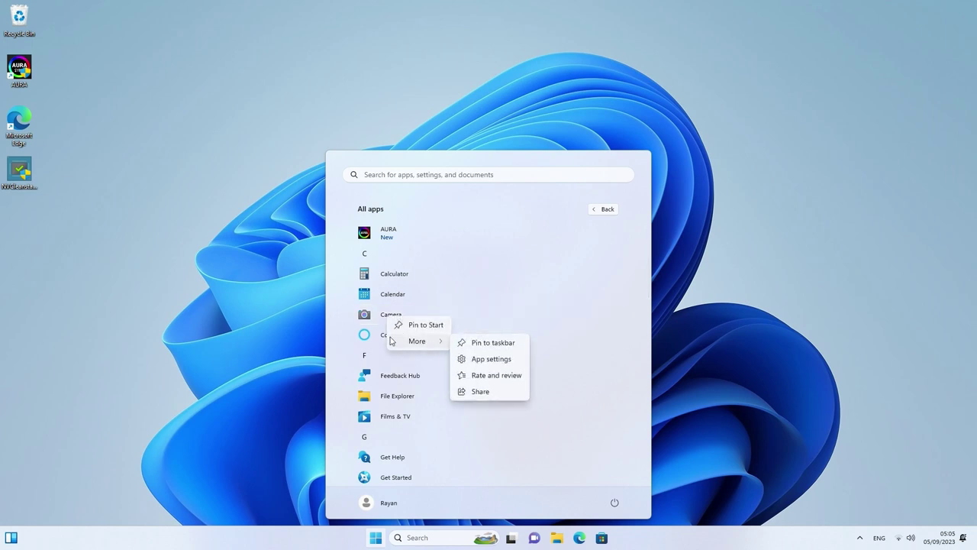
pyautogui.click(352, 332)
# Uninstall the Calendar, Feedback Hub and Films & TV apps
pyautogui.rightClick(382, 298)
pyautogui.click(417, 338)
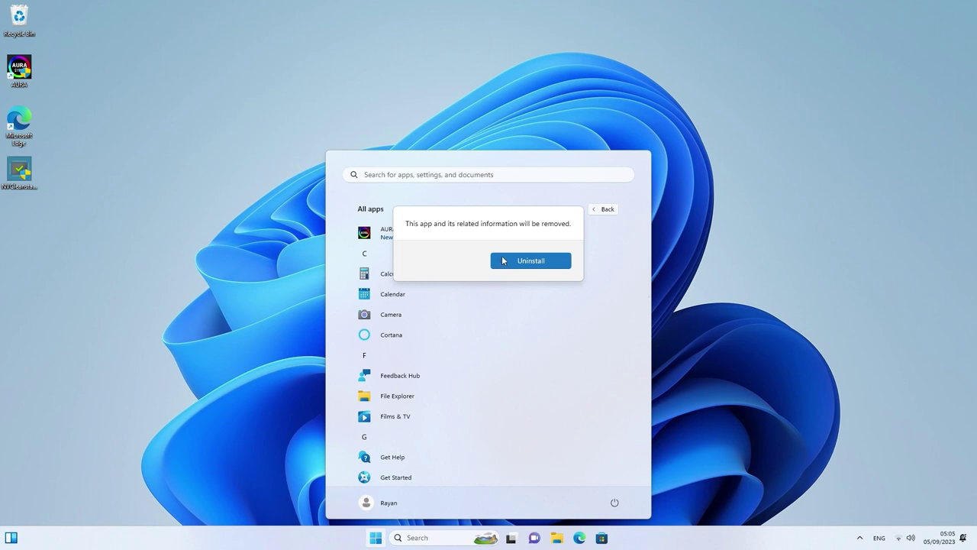
pyautogui.click(516, 264)
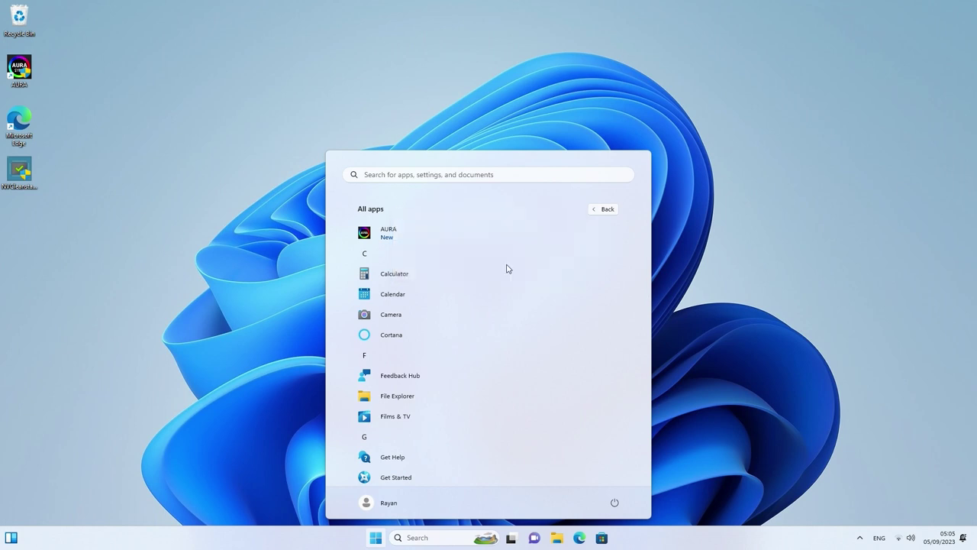
pyautogui.scroll(-1, 455, 320)
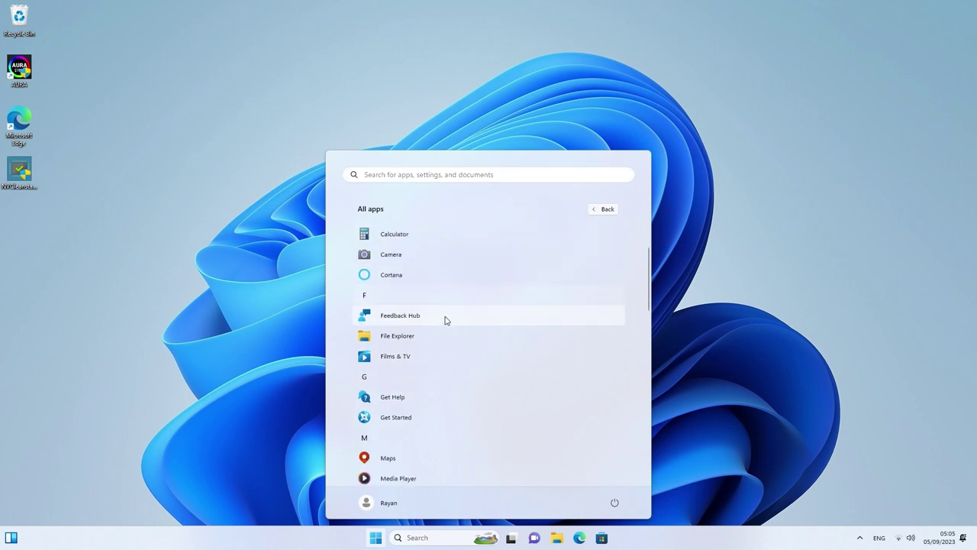
pyautogui.rightClick(442, 322)
pyautogui.click(462, 360)
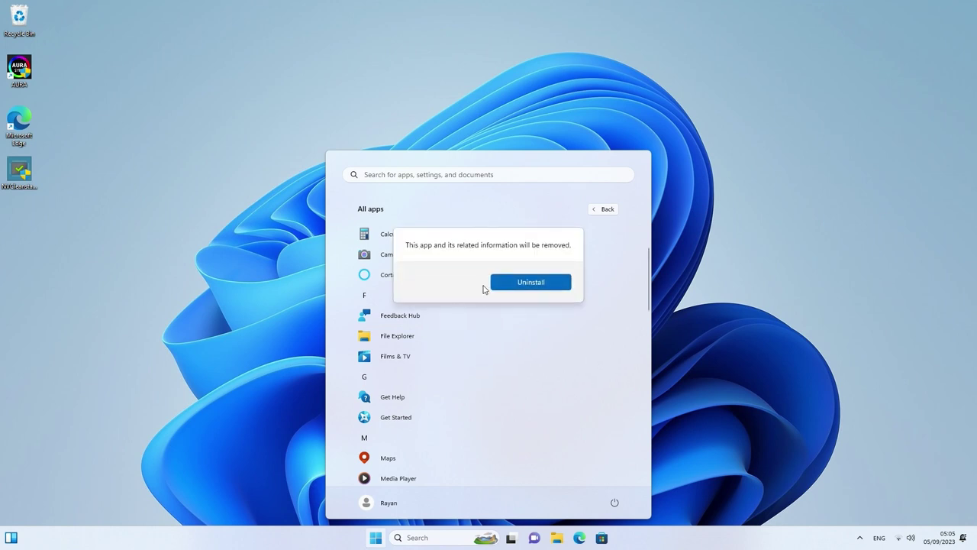
pyautogui.click(494, 285)
pyautogui.rightClick(437, 339)
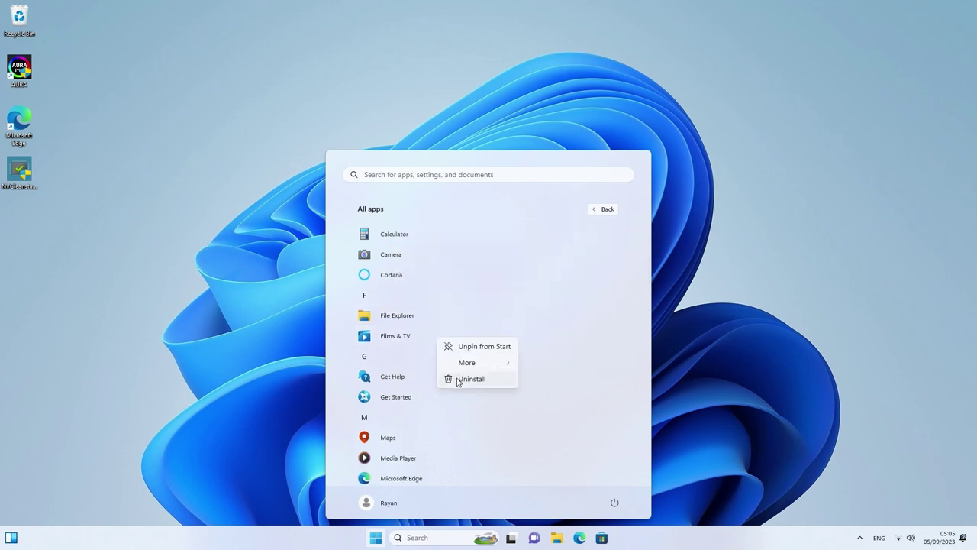
pyautogui.click(472, 380)
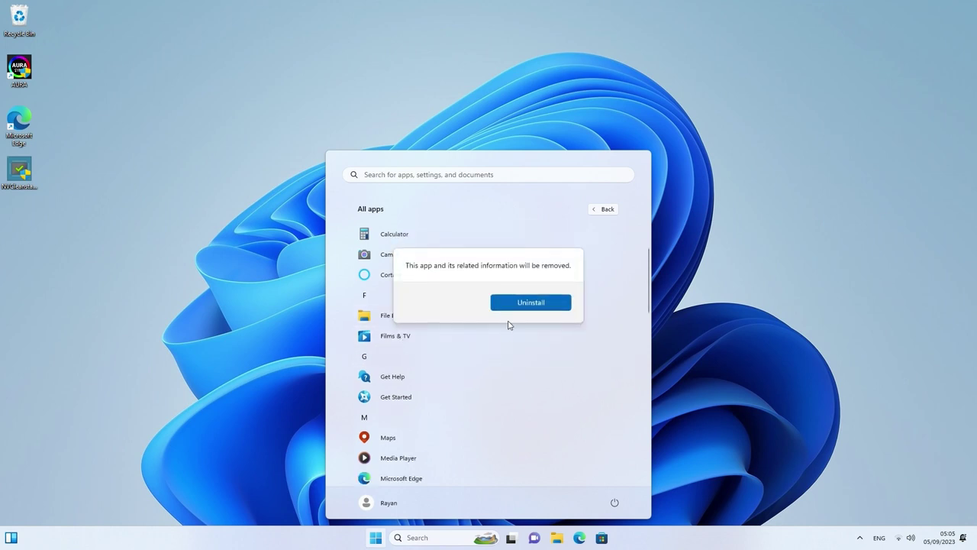
pyautogui.click(504, 307)
# Open Programs and Features through an app's Uninstall option in All apps
pyautogui.press('super')
pyautogui.press('super+e')
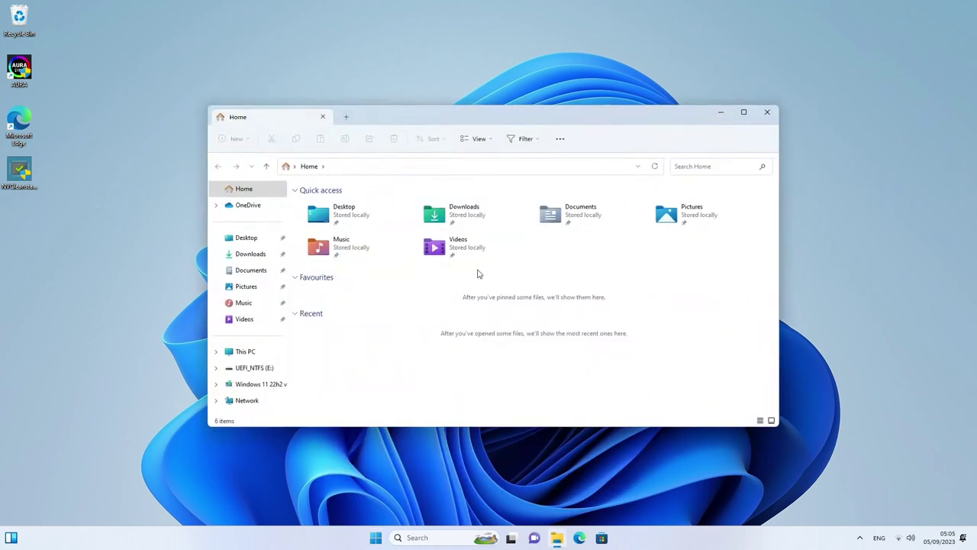
pyautogui.click(767, 113)
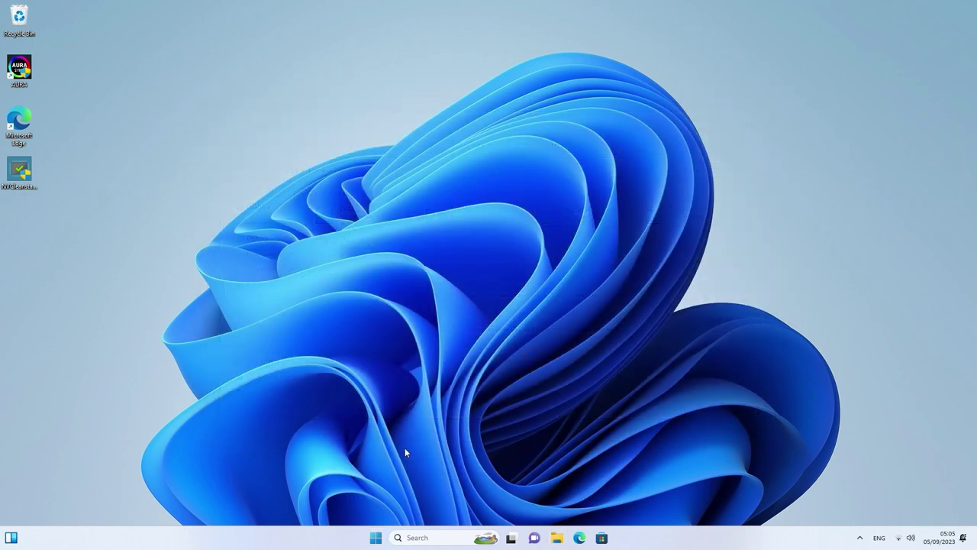
pyautogui.click(375, 538)
pyautogui.click(595, 206)
pyautogui.rightClick(438, 336)
pyautogui.click(432, 373)
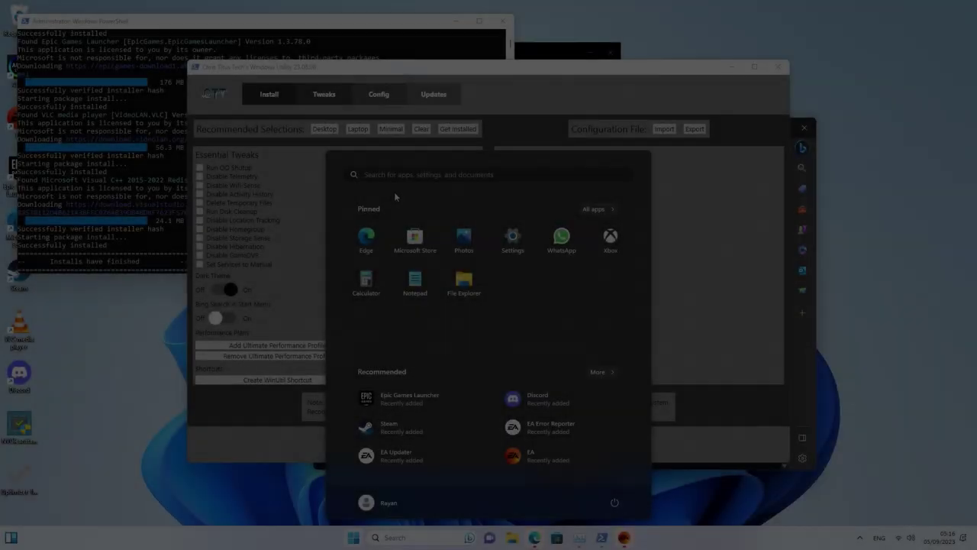
# Create a new restore point from System Protection and close System Properties
pyautogui.write('c')
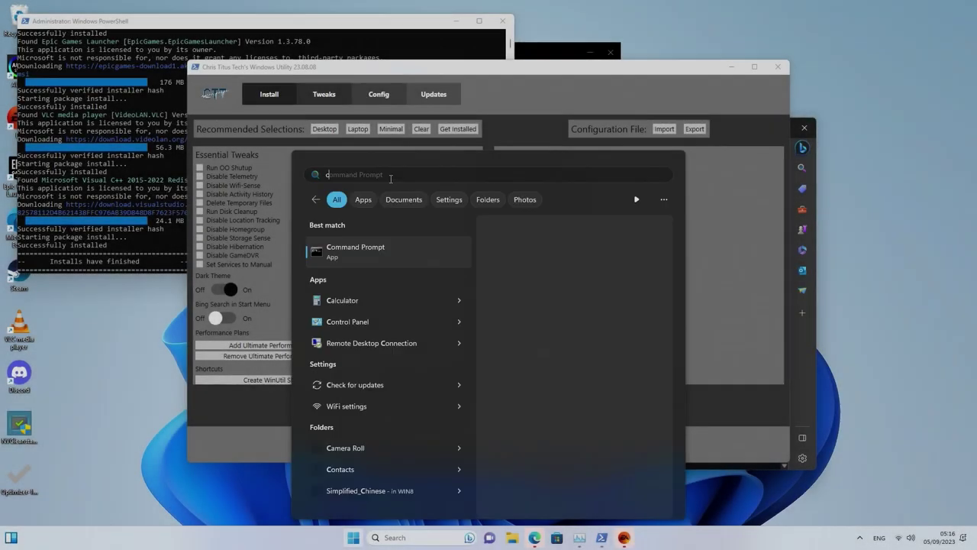
pyautogui.write('rea')
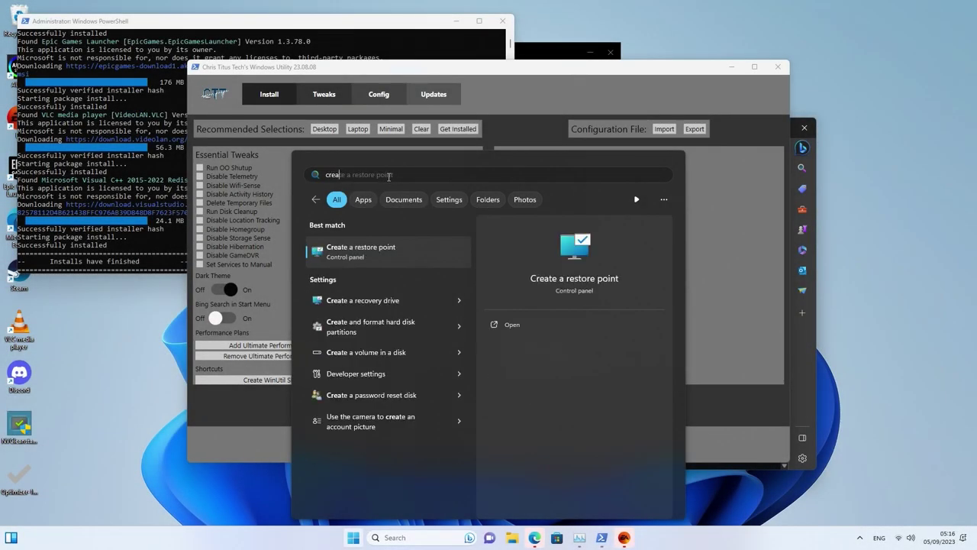
pyautogui.click(389, 246)
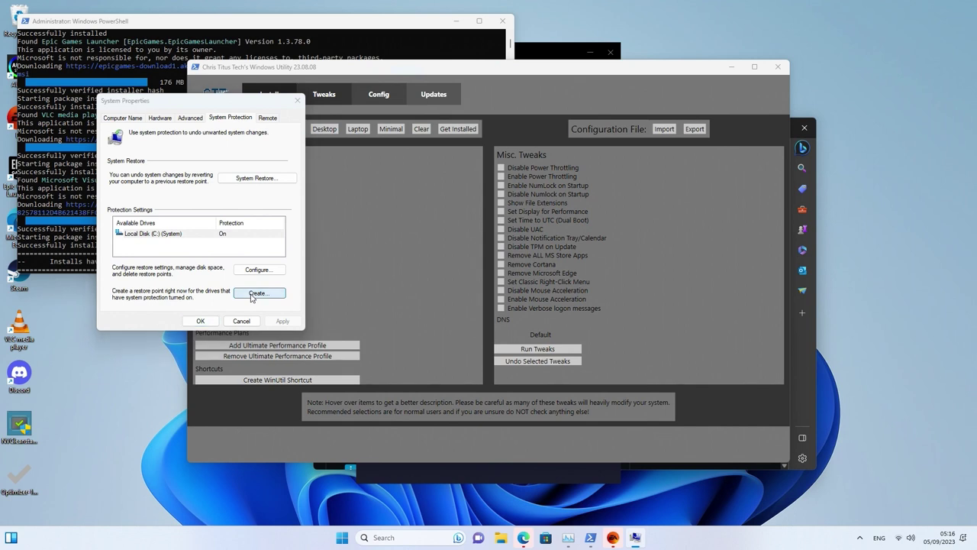
pyautogui.click(254, 294)
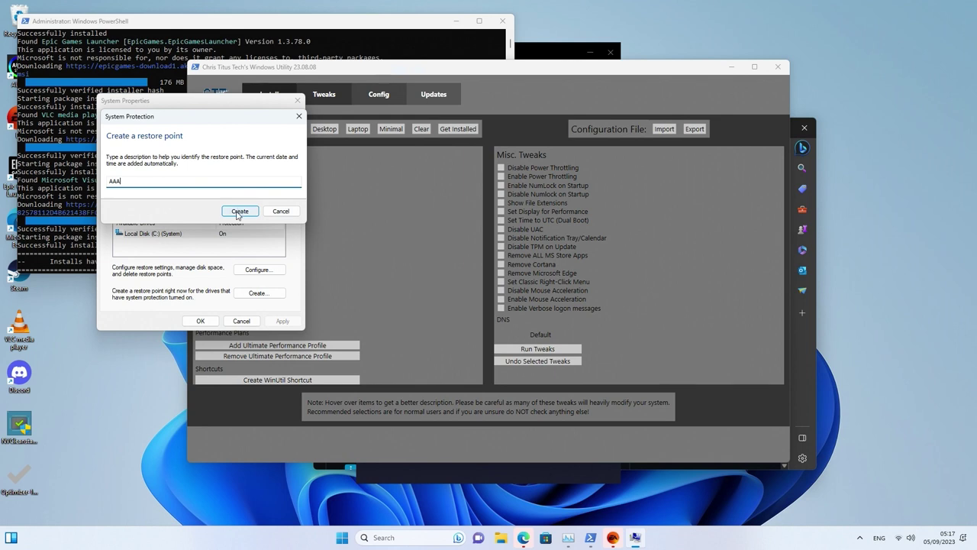
pyautogui.click(239, 212)
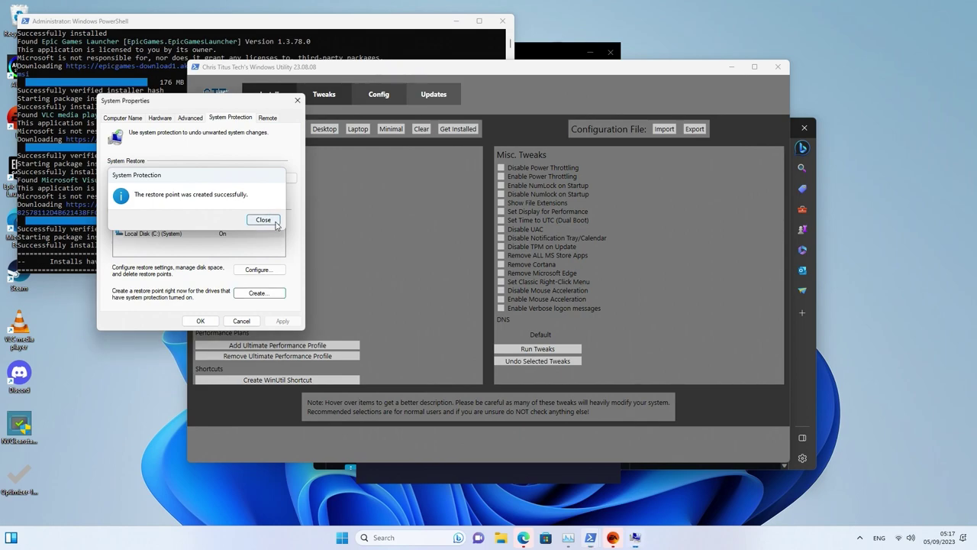
pyautogui.click(262, 219)
pyautogui.click(200, 321)
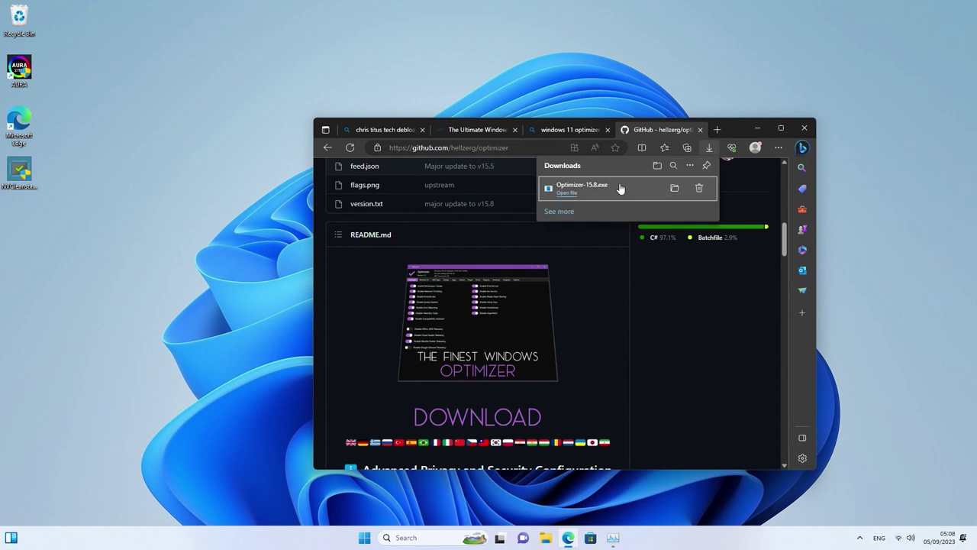
# Drag Optimizer-15.8.exe from Downloads onto the desktop and minimize Edge
pyautogui.moveTo(603, 186); pyautogui.dragTo(206, 164)
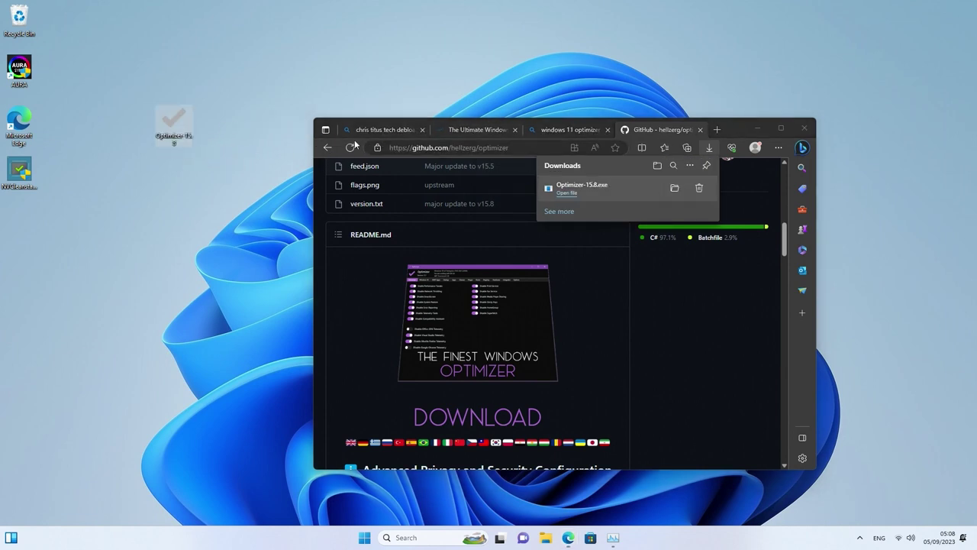
pyautogui.click(760, 128)
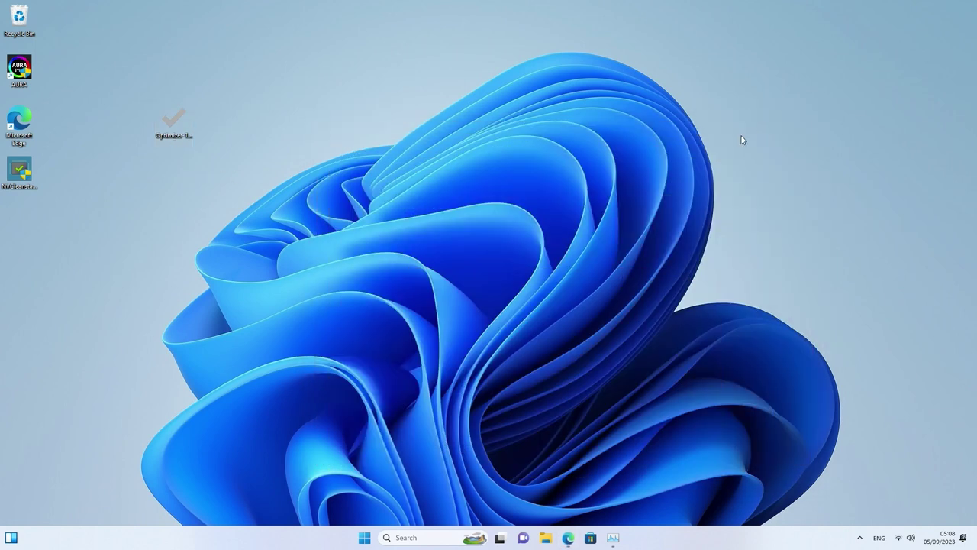
# Copy the WinUtil PowerShell command from the christitus.com guide tab
pyautogui.click(568, 538)
pyautogui.click(478, 129)
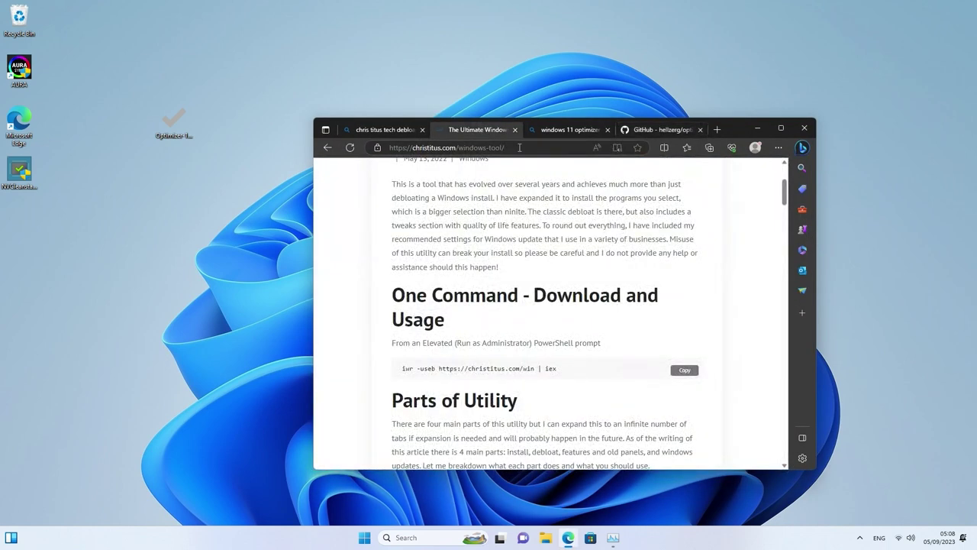
pyautogui.click(674, 371)
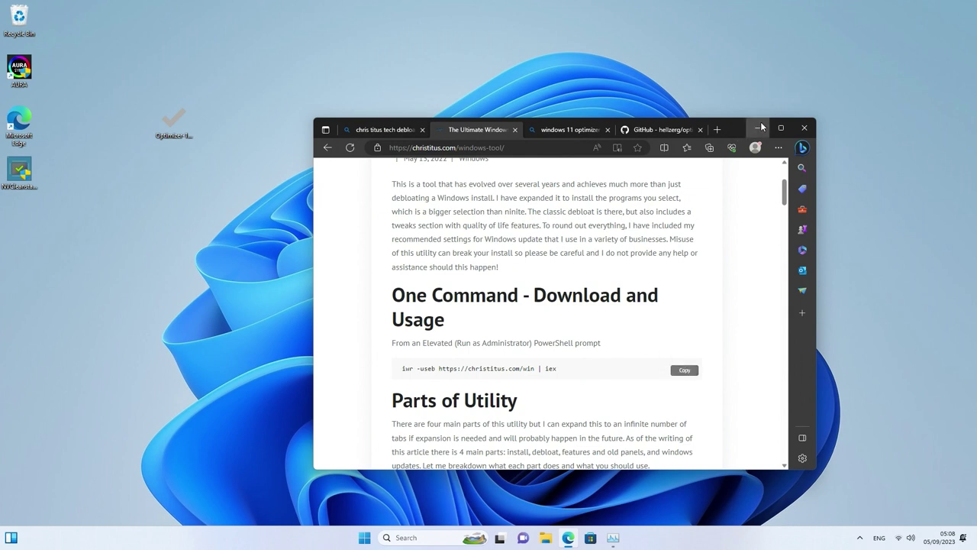
# Launch Windows PowerShell as administrator from Windows search
pyautogui.click(413, 537)
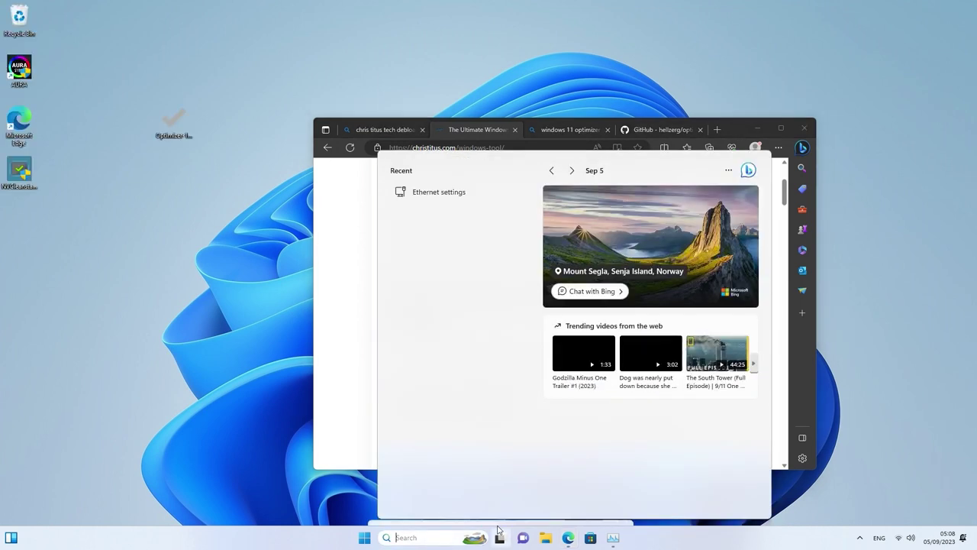
pyautogui.write('powerpoint')
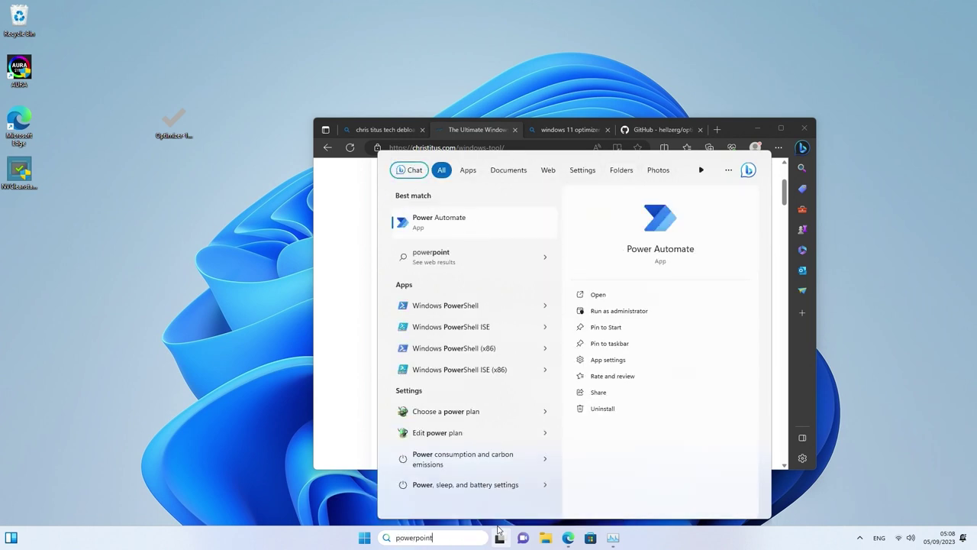
pyautogui.press('Down')
pyautogui.press('Right')
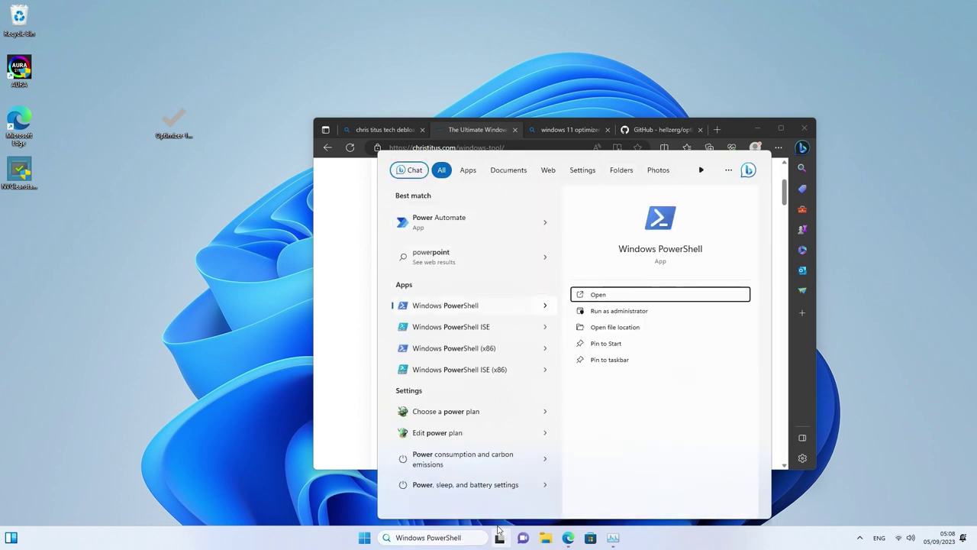
pyautogui.press('Down')
pyautogui.press('Return')
pyautogui.press('Left')
# Launch WinUtil in elevated PowerShell with the pasted christitus.com iwr command, answering n to Chocolatey
pyautogui.press('Return')
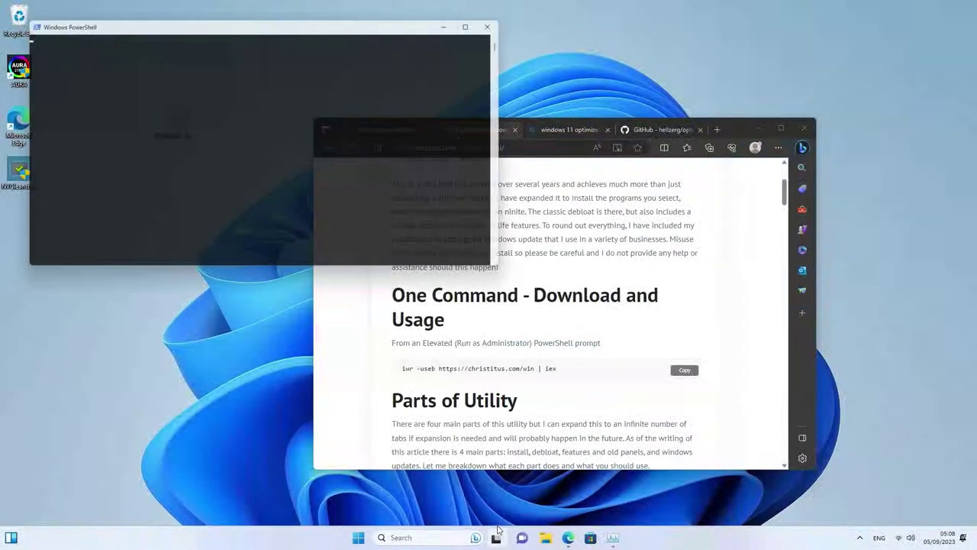
pyautogui.hotkey('ctrl', 'v')
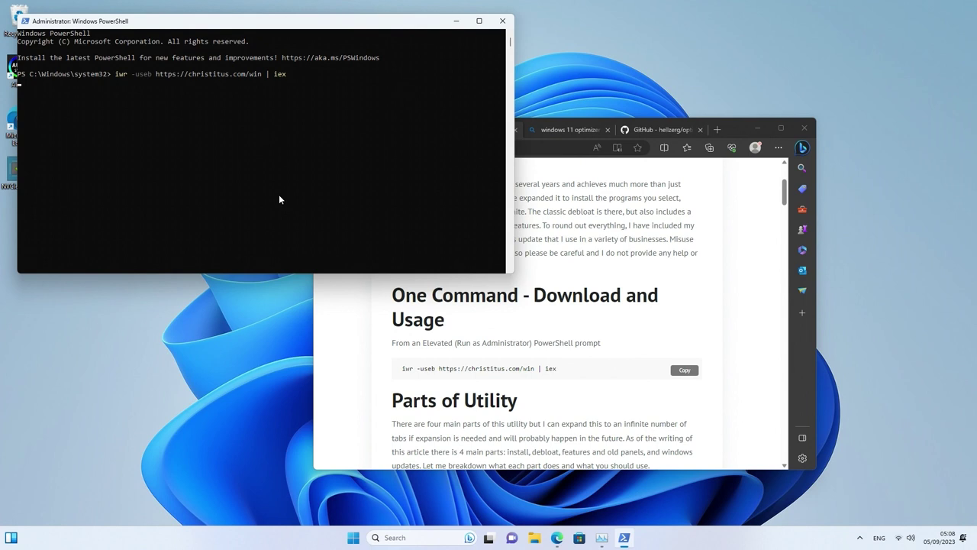
pyautogui.press('Return')
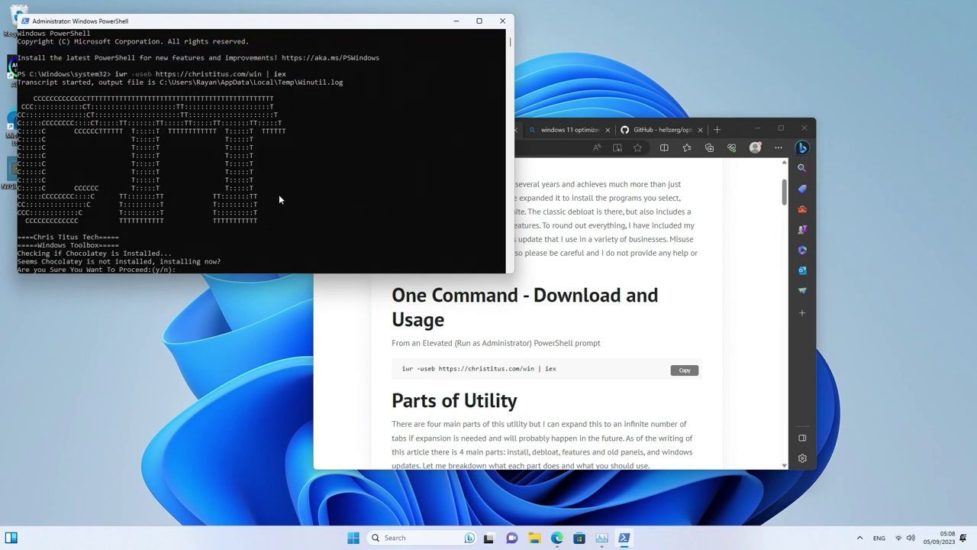
pyautogui.write('n')
pyautogui.press('Return')
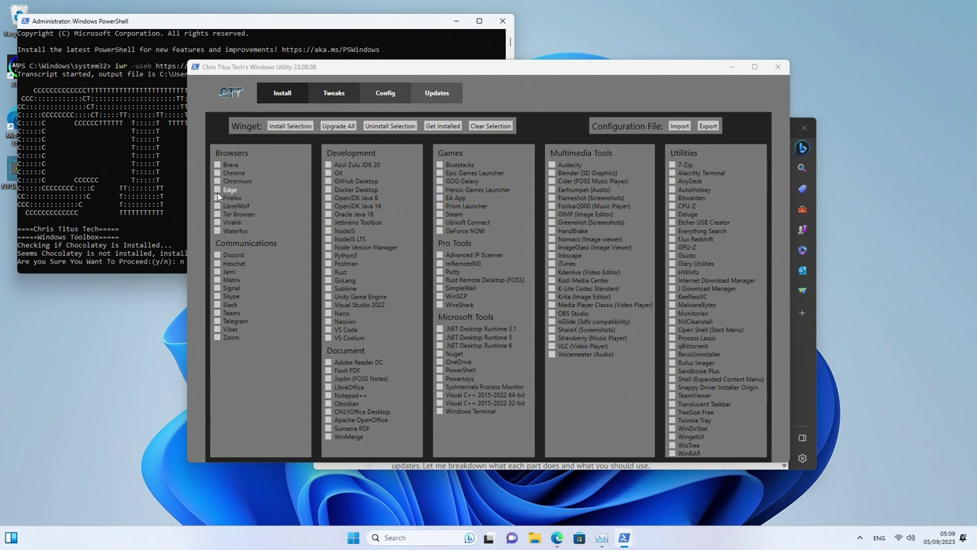
# Mark Discord for installation, leaving OpenJDK Java 16 and Python3 unmarked
pyautogui.click(218, 254)
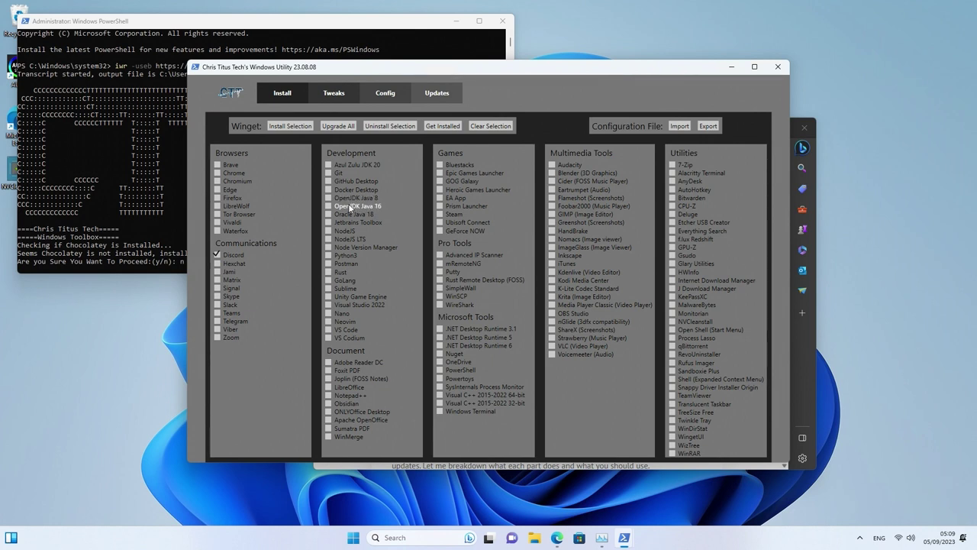
pyautogui.click(348, 206)
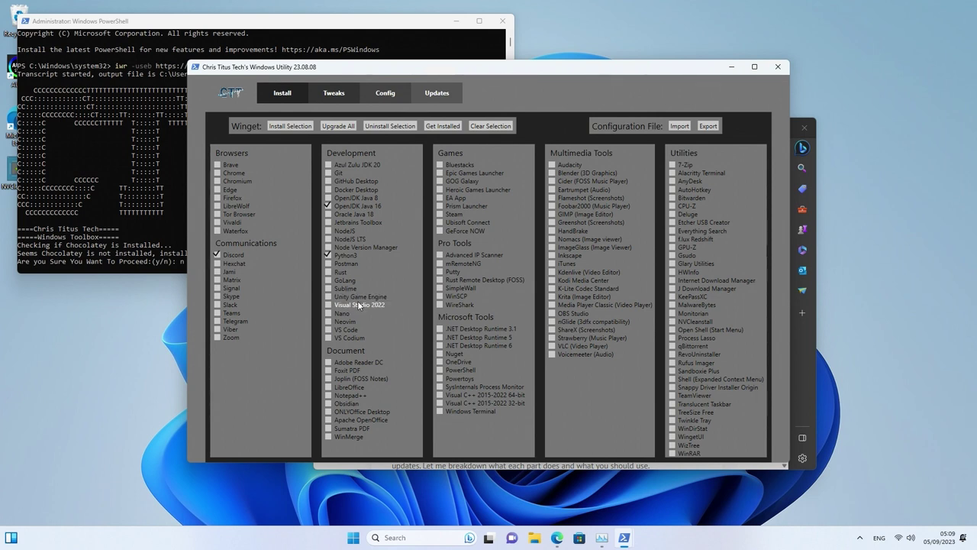
pyautogui.click(334, 206)
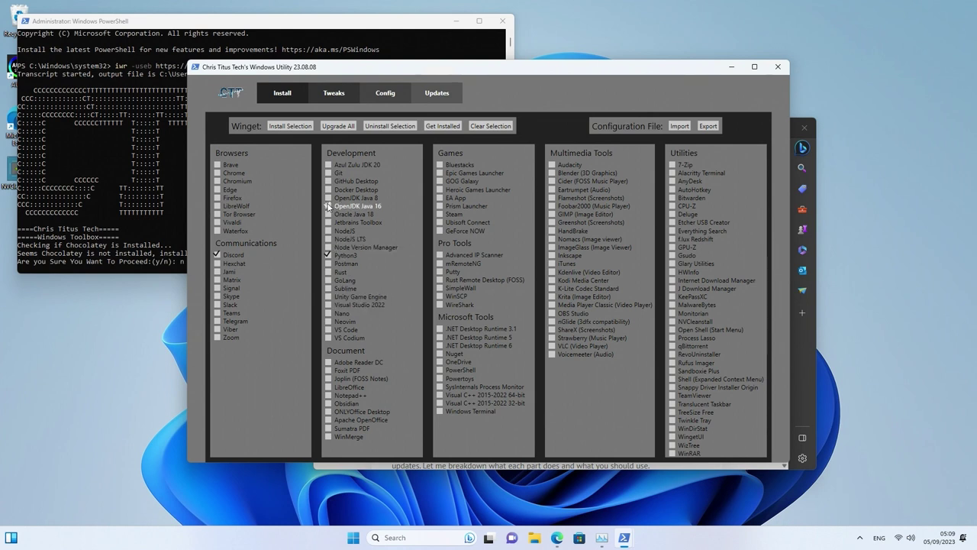
pyautogui.click(336, 255)
pyautogui.click(471, 345)
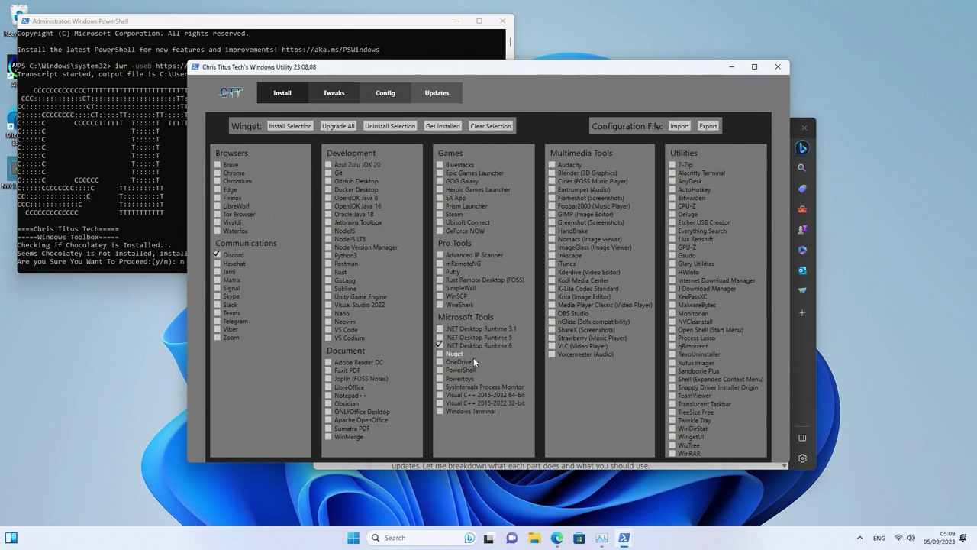
pyautogui.click(488, 394)
pyautogui.click(454, 215)
pyautogui.click(458, 198)
pyautogui.click(453, 175)
pyautogui.click(580, 346)
# Install the selected apps, confirm 'Installs are Finished', and close the Discord login window
pyautogui.click(284, 130)
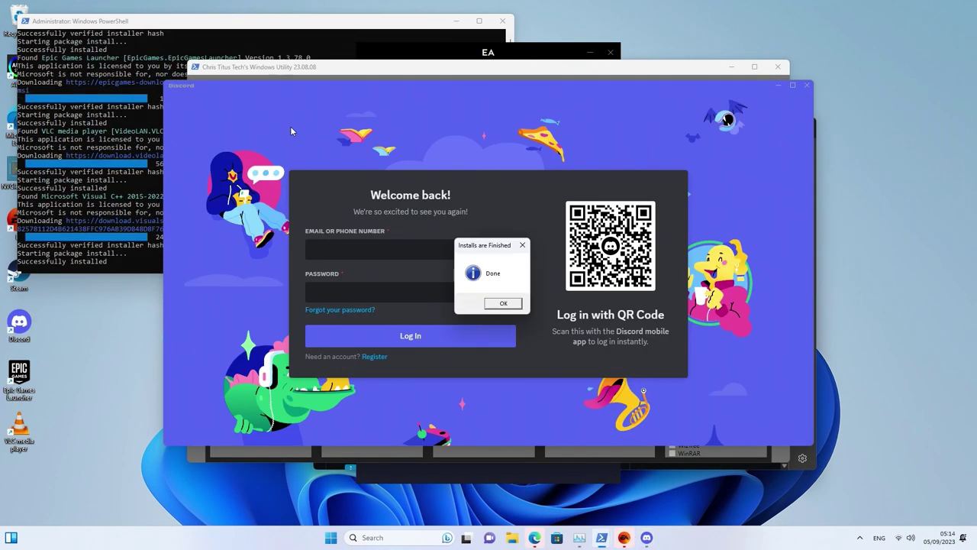
pyautogui.click(514, 303)
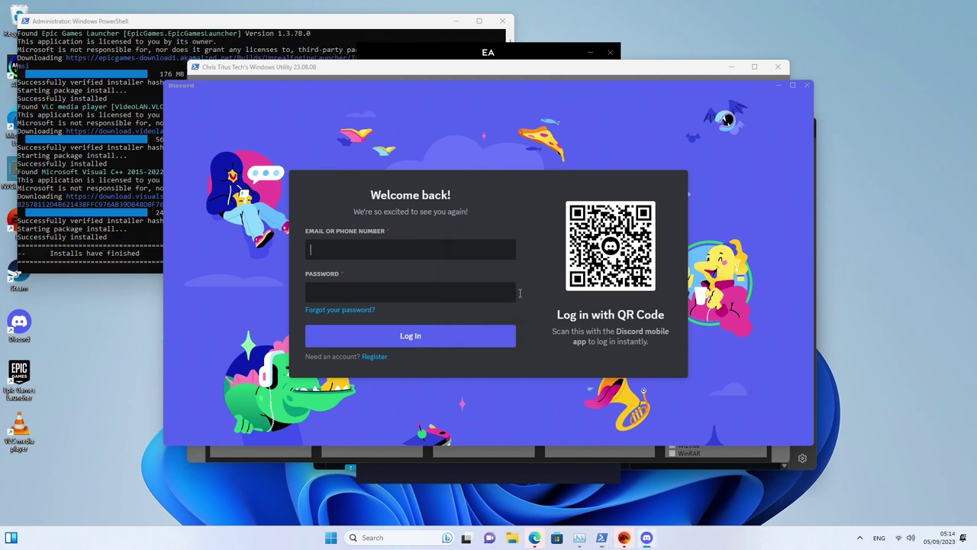
pyautogui.click(807, 89)
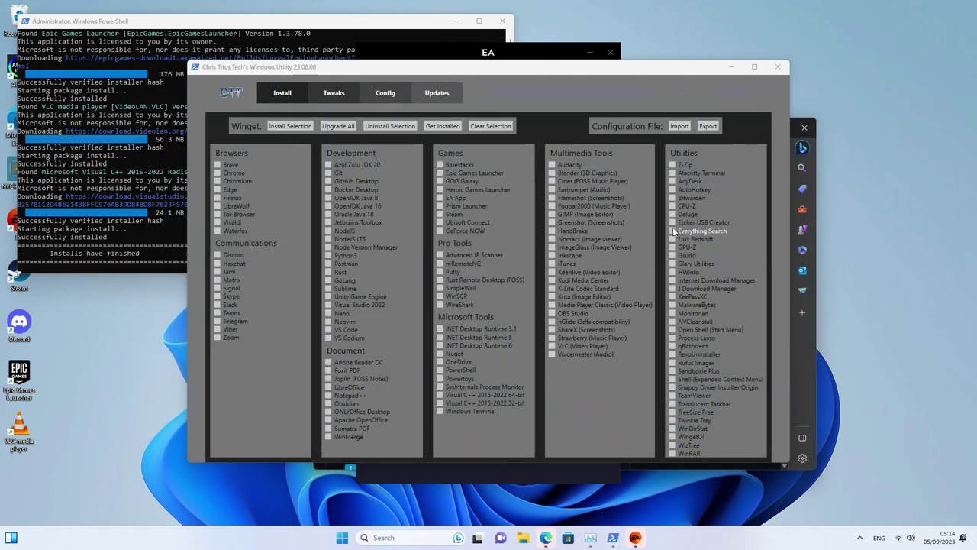
# On the Tweaks tab, choose the Desktop recommended tweaks plus Delete Temporary Files
pyautogui.click(333, 93)
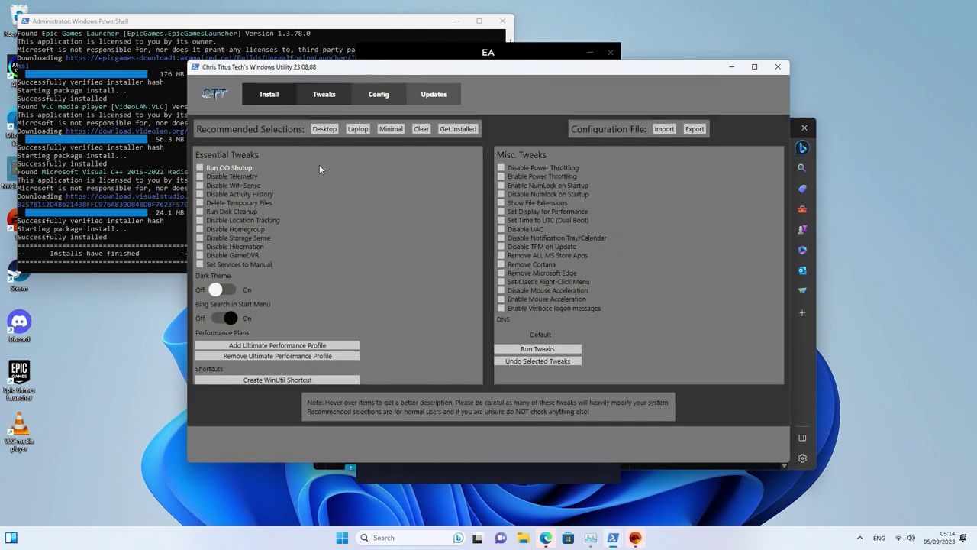
pyautogui.click(326, 130)
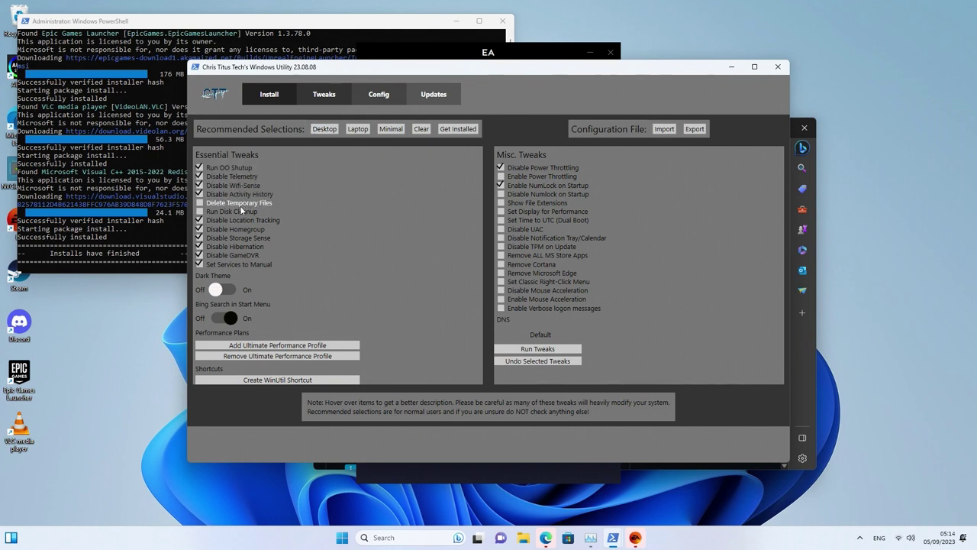
pyautogui.moveTo(229, 206)
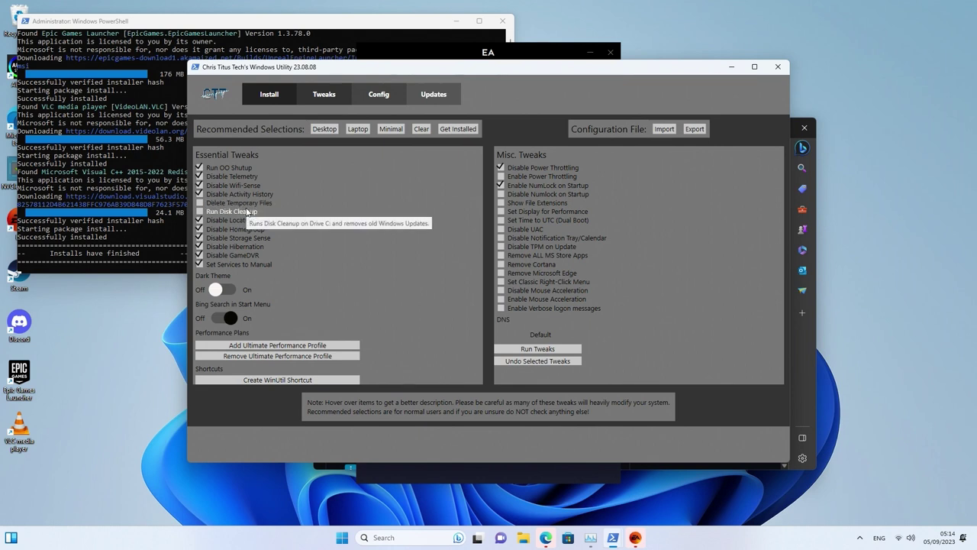
pyautogui.click(249, 203)
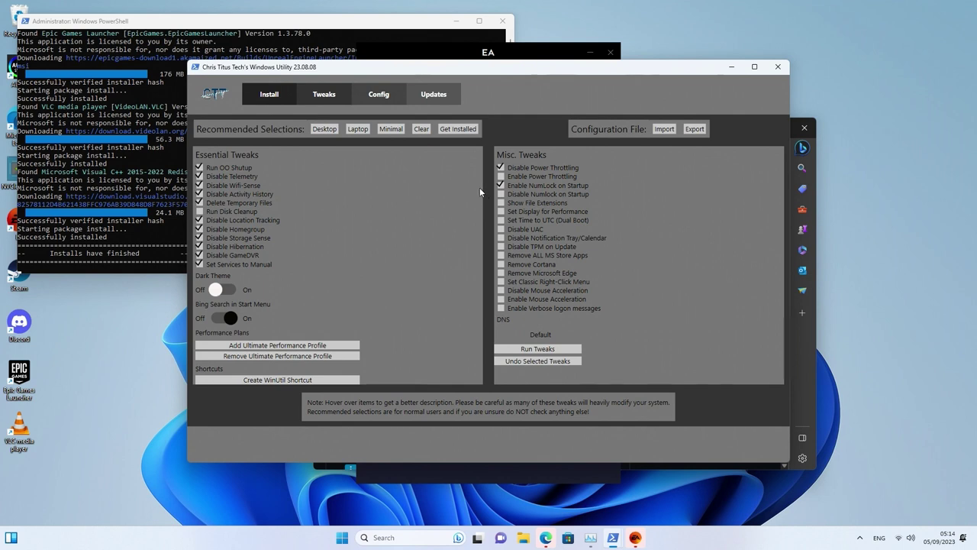
# Turn Dark Theme on, Bing Search off, and add the Ultimate Performance power profile
pyautogui.click(219, 290)
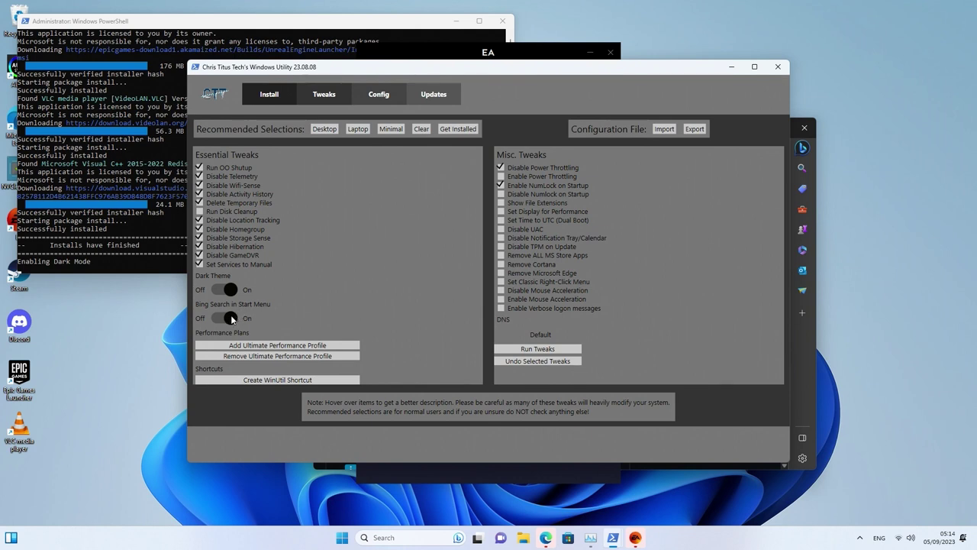
pyautogui.click(233, 319)
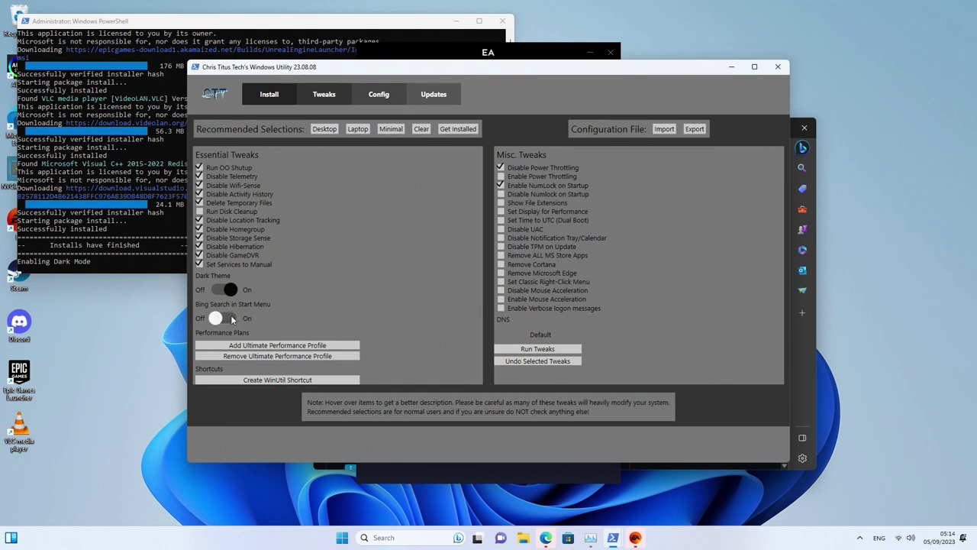
pyautogui.click(261, 347)
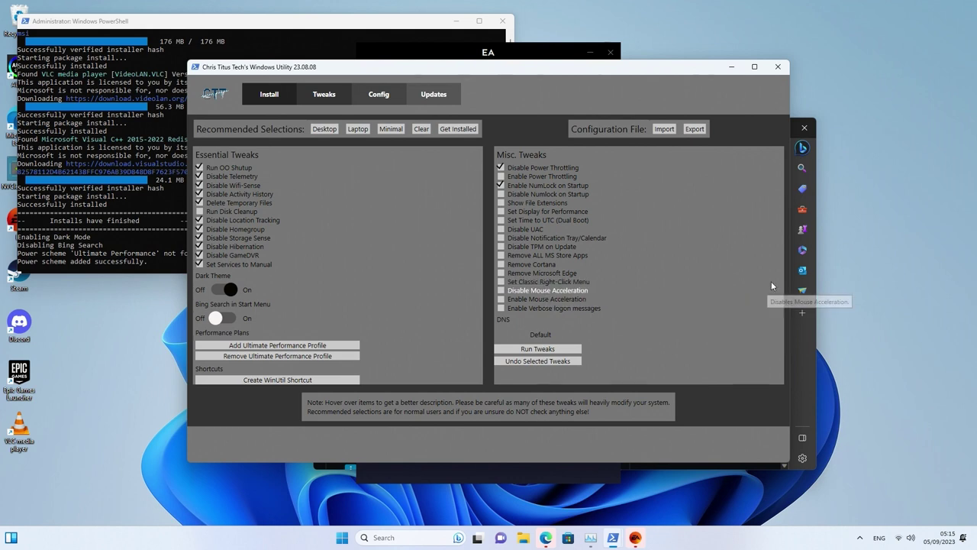
# Refresh the desktop, then tick Classic Right-Click Menu, Disable Mouse Acceleration, Remove Cortana and Remove ALL MS Store Apps
pyautogui.rightClick(916, 245)
pyautogui.click(881, 286)
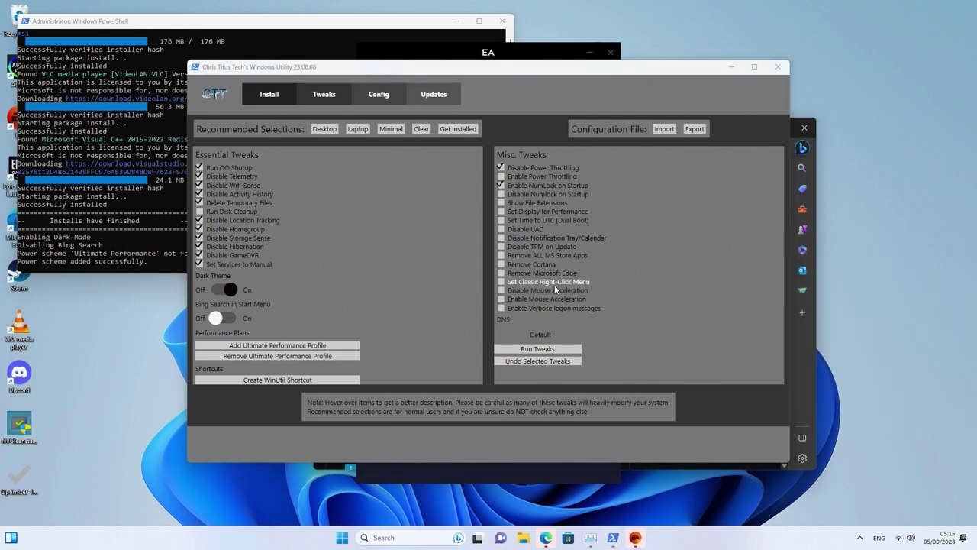
pyautogui.click(510, 283)
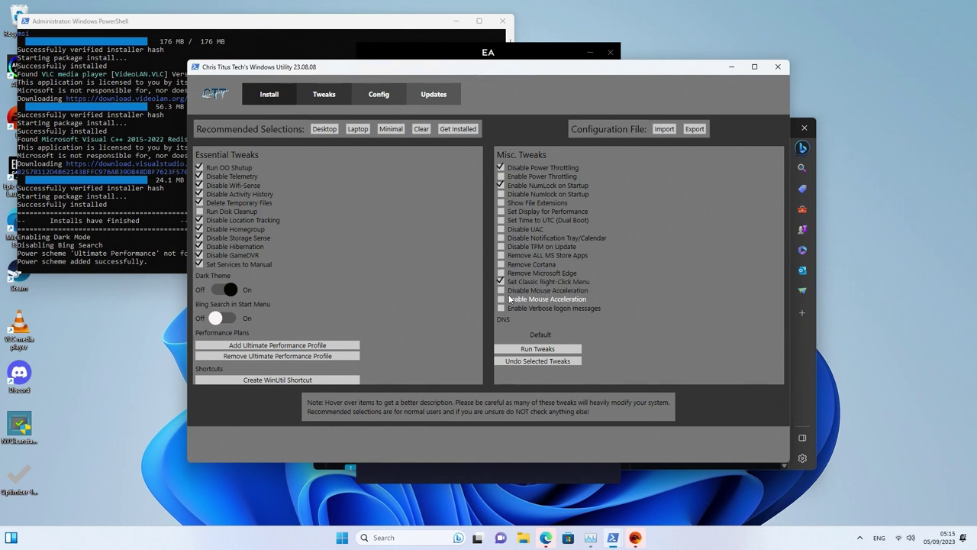
pyautogui.click(511, 292)
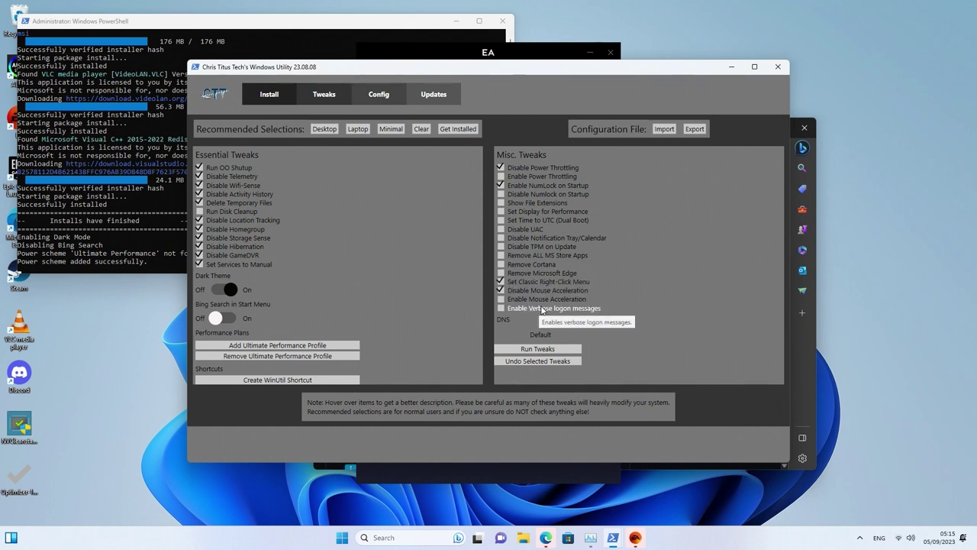
pyautogui.click(513, 268)
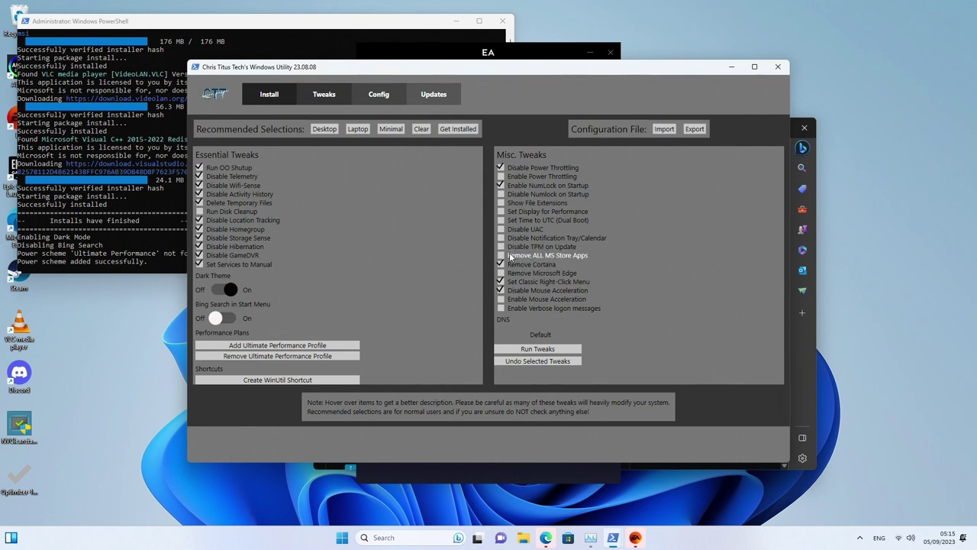
pyautogui.click(511, 258)
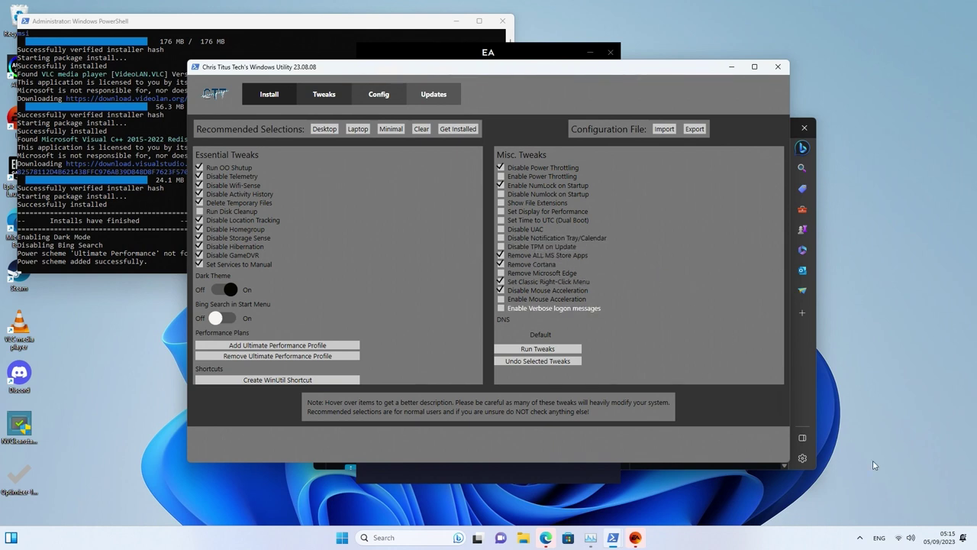
# Tick Disable Notification Tray, Disable UAC, Display for Performance and Show File Extensions, then run the tweaks
pyautogui.click(939, 541)
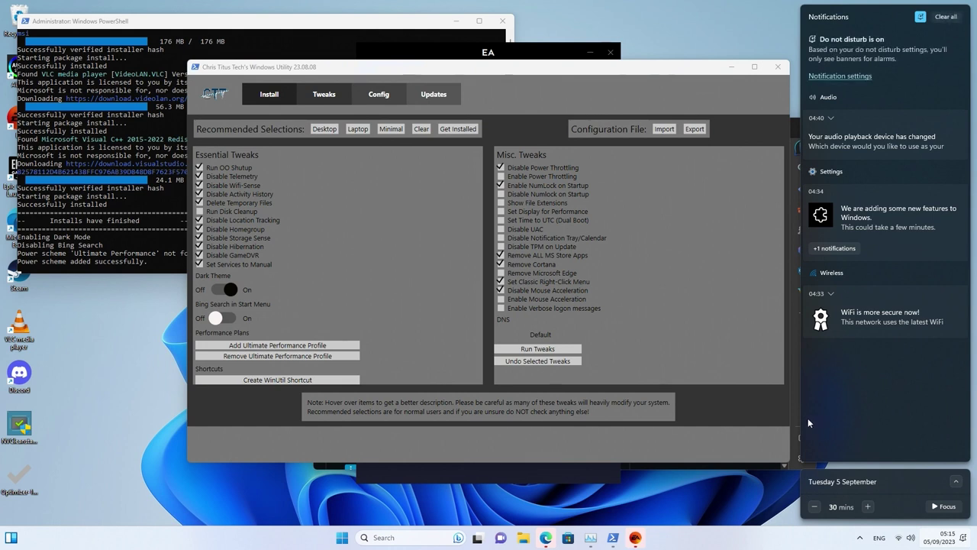
pyautogui.click(939, 539)
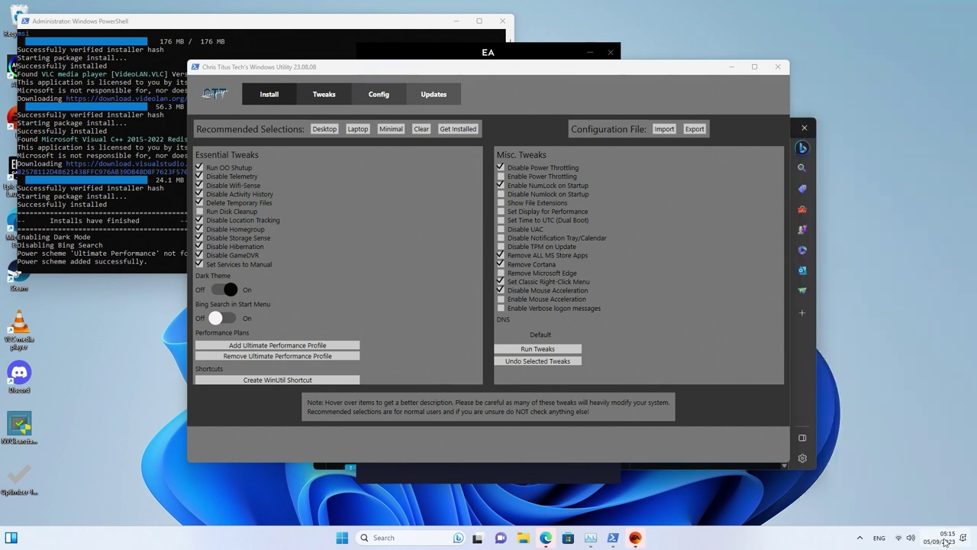
pyautogui.click(943, 541)
pyautogui.click(945, 542)
pyautogui.click(514, 237)
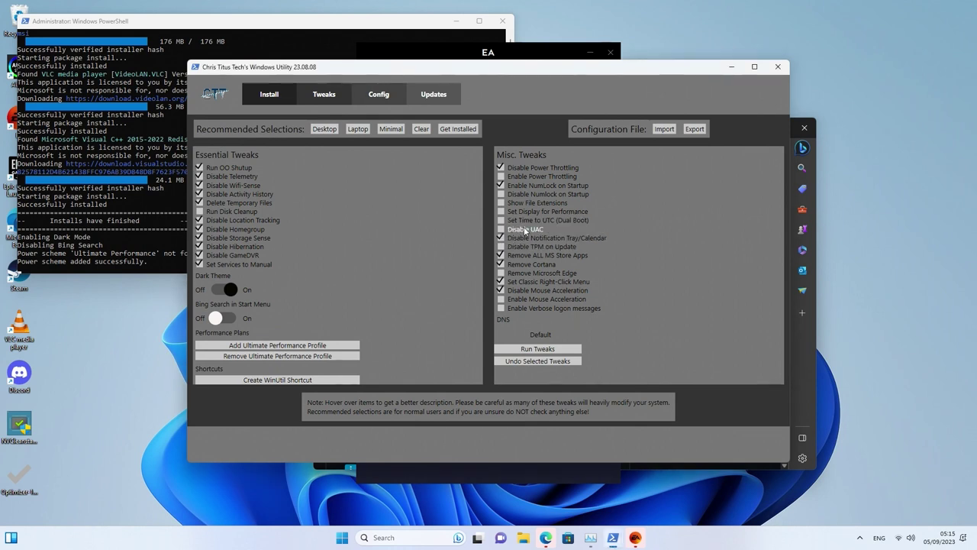
pyautogui.moveTo(517, 230)
pyautogui.click(520, 230)
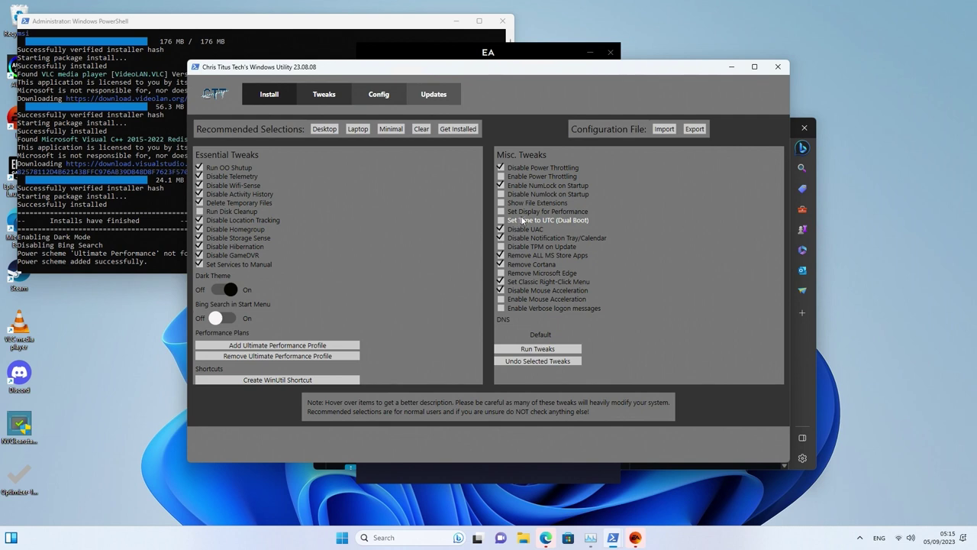
pyautogui.click(519, 212)
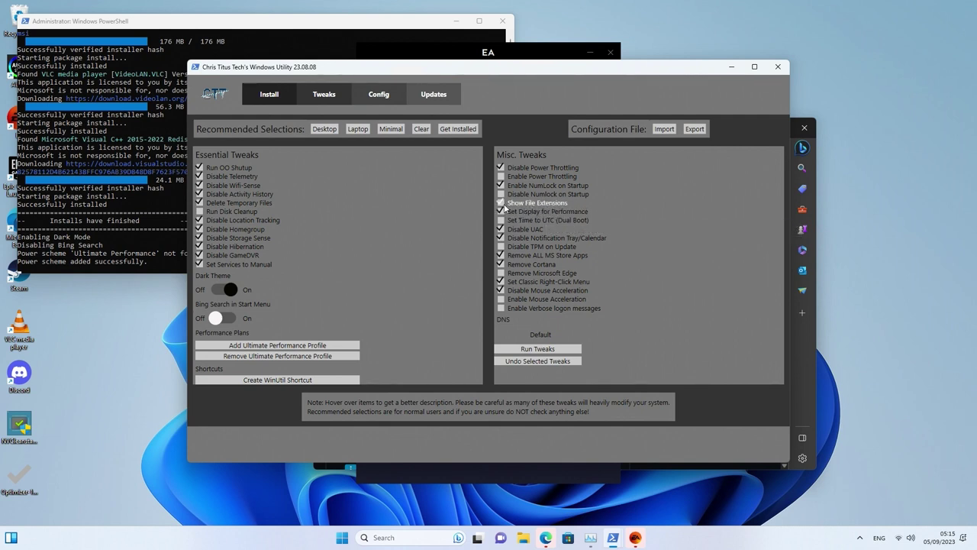
pyautogui.click(540, 203)
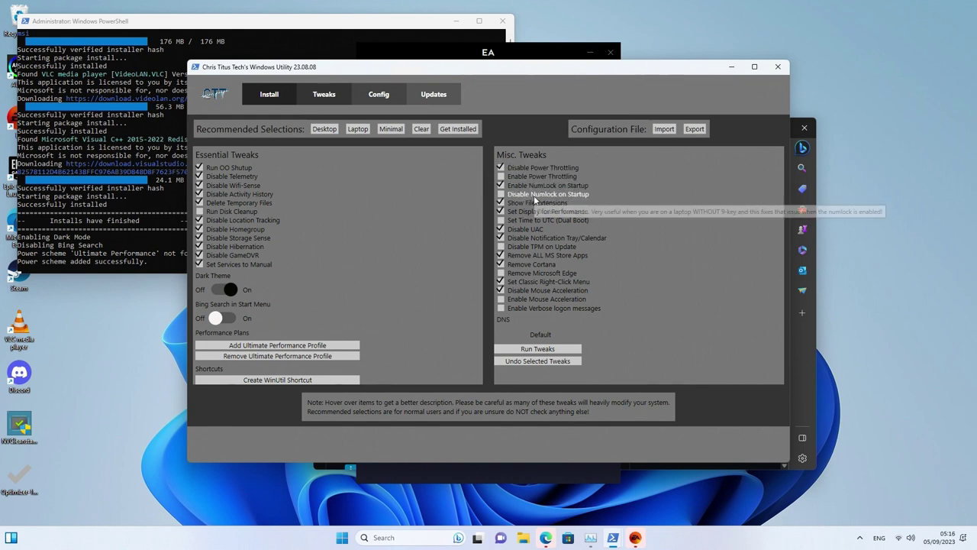
pyautogui.click(532, 348)
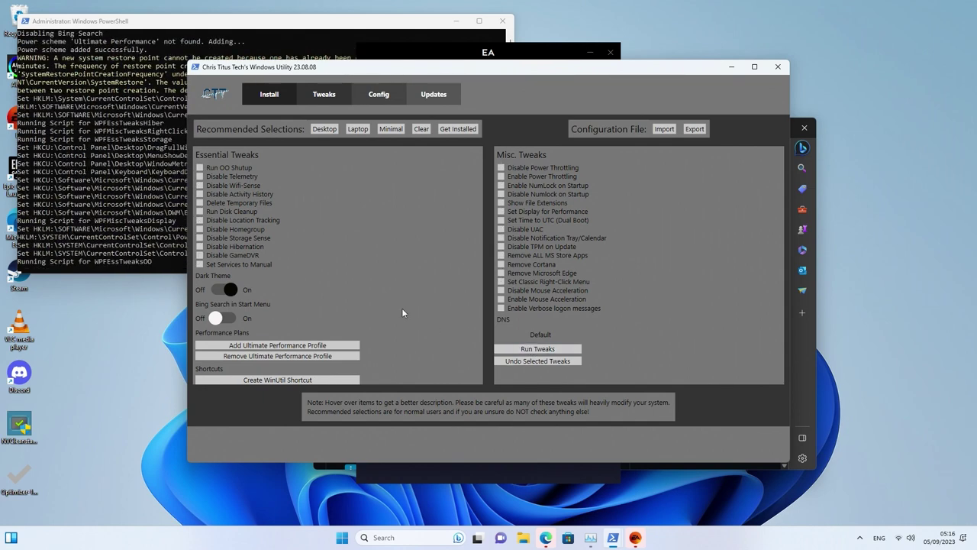
pyautogui.click(122, 234)
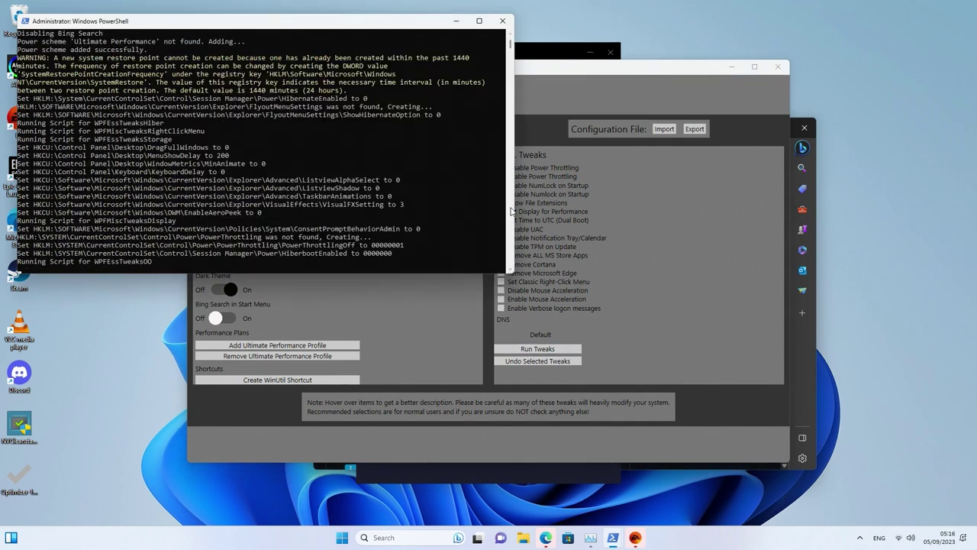
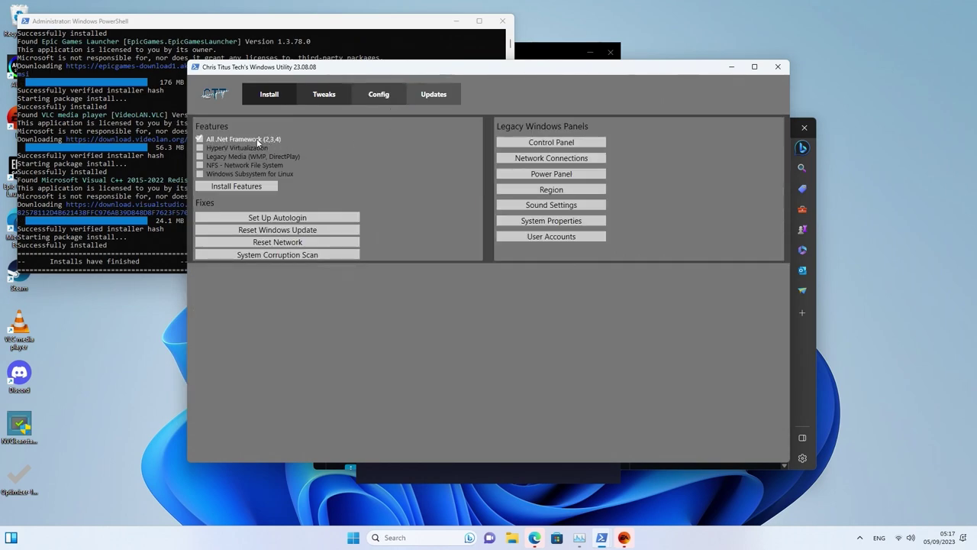
# Install the checked .NET Framework feature, then launch the classic Control Panel from the Legacy Windows Panels
pyautogui.click(256, 187)
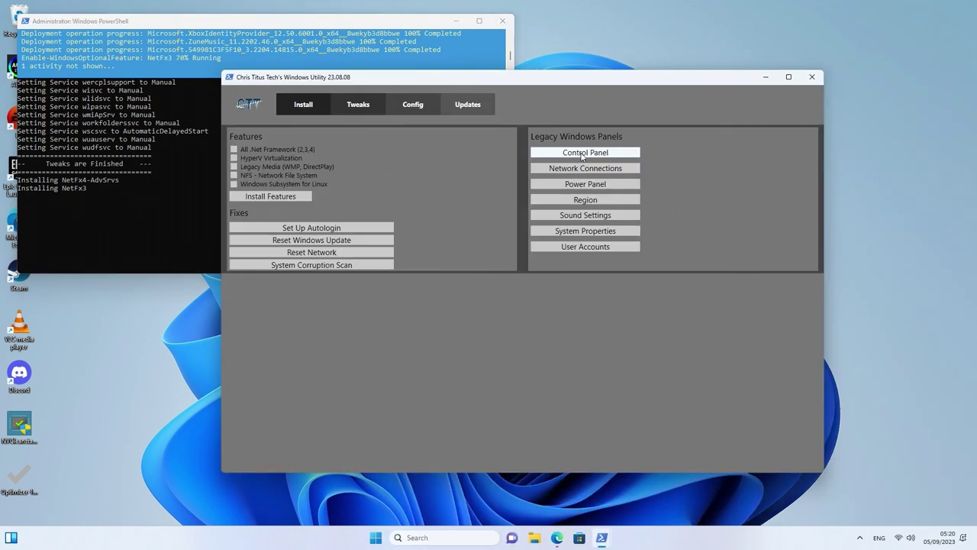
pyautogui.click(585, 152)
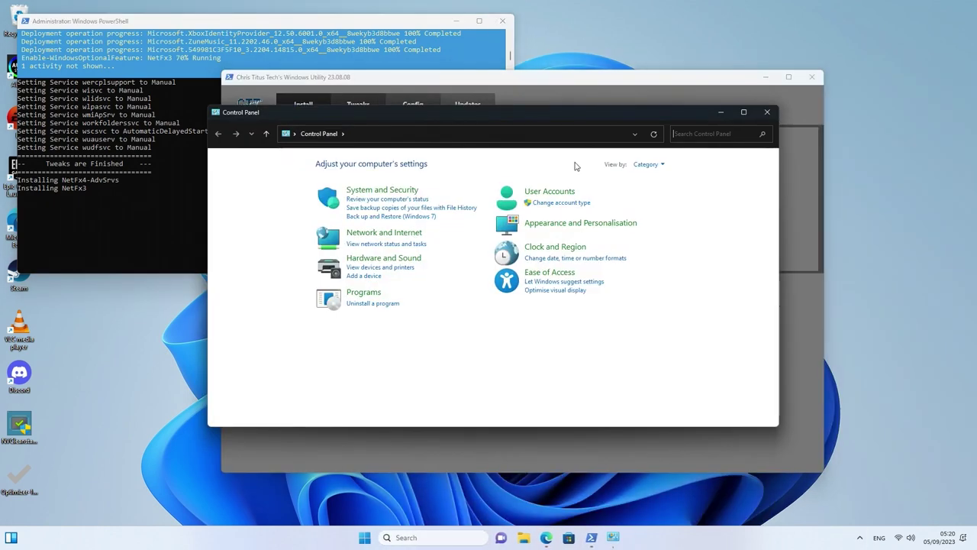
# Show Control Panel items as large icons and open Sound, moving its window right
pyautogui.click(647, 164)
pyautogui.click(659, 195)
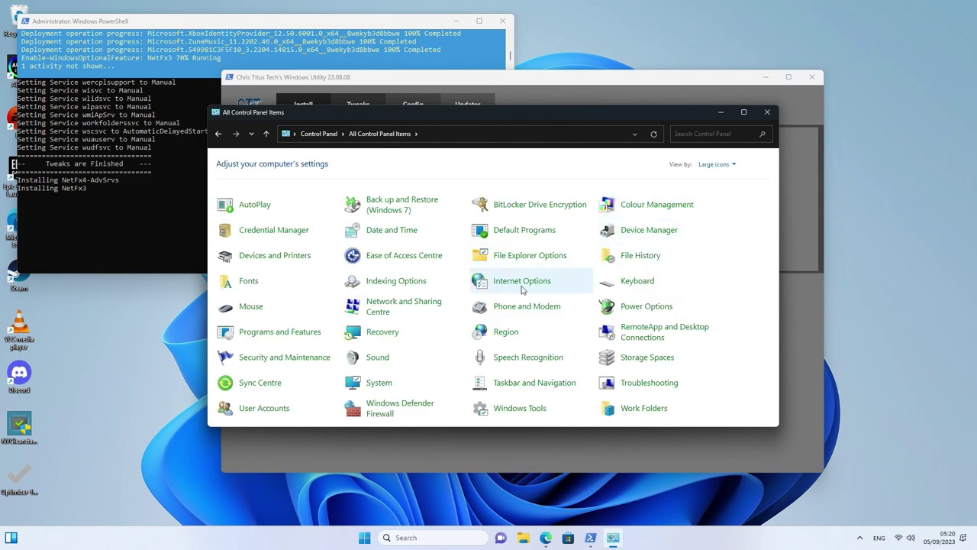
pyautogui.click(385, 358)
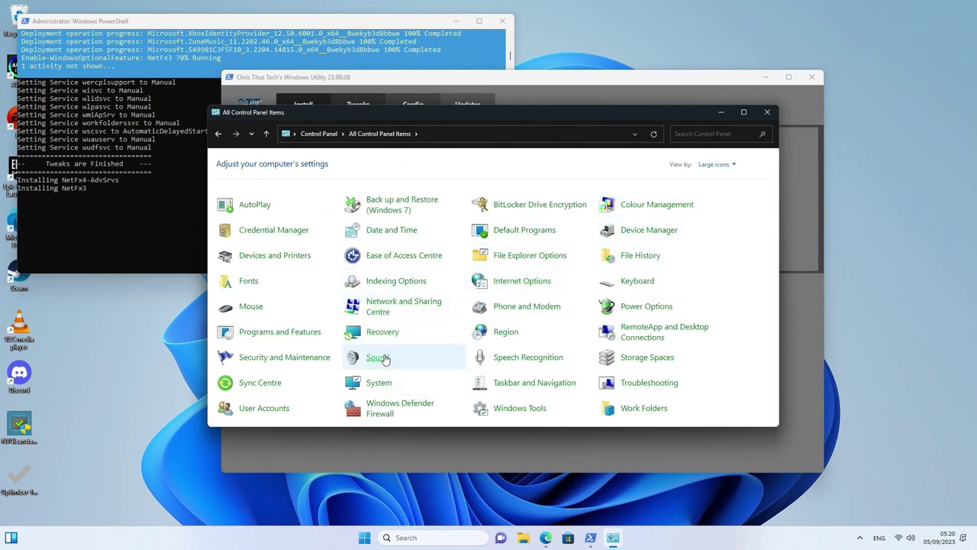
pyautogui.moveTo(203, 127); pyautogui.dragTo(553, 134)
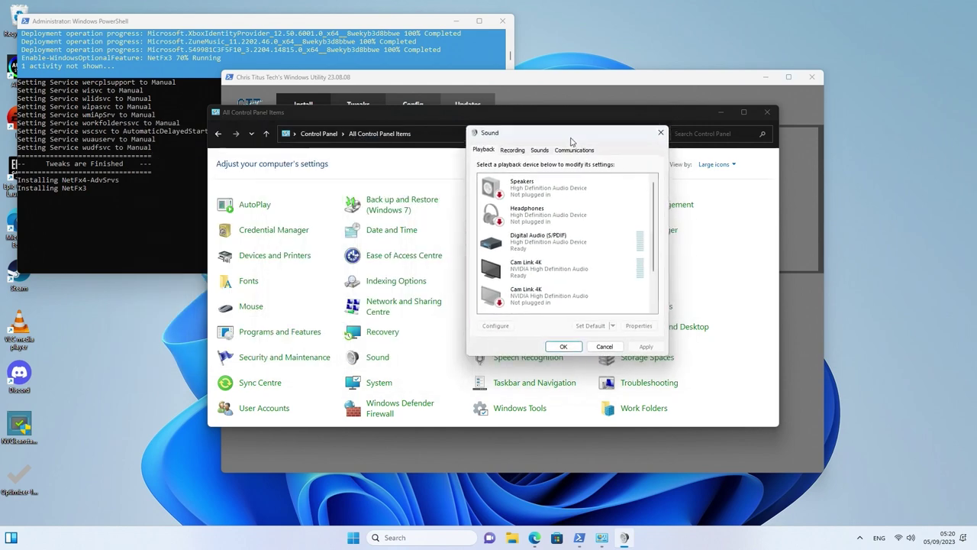
# Review the playback devices and disable the VG279QM output
pyautogui.click(552, 195)
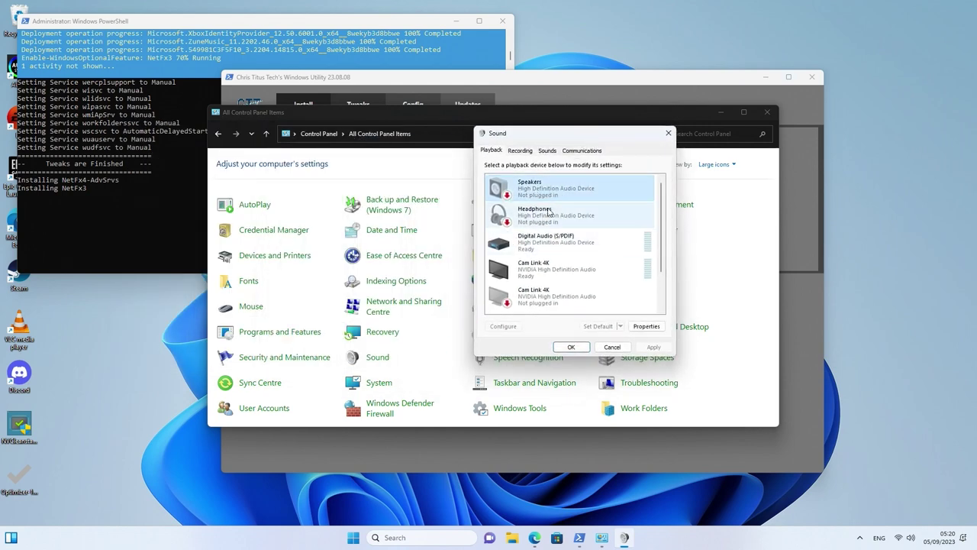
pyautogui.click(550, 215)
pyautogui.click(560, 243)
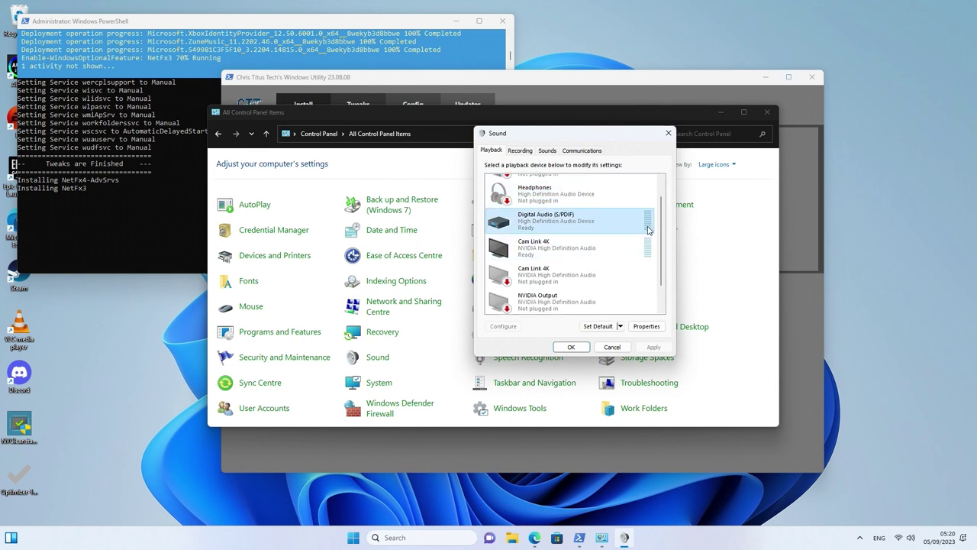
pyautogui.scroll(-2, 664, 264)
pyautogui.scroll(2, 664, 252)
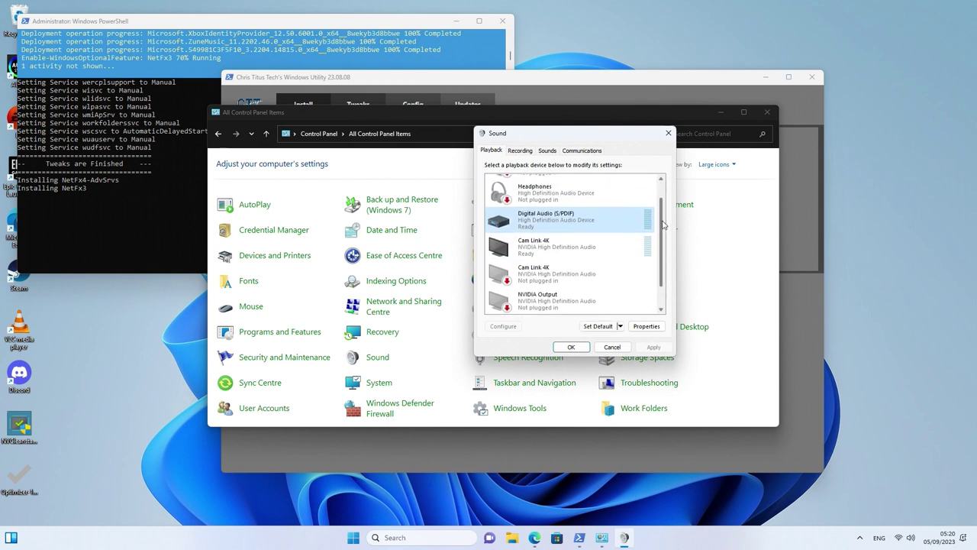
pyautogui.scroll(-2, 662, 259)
pyautogui.click(584, 301)
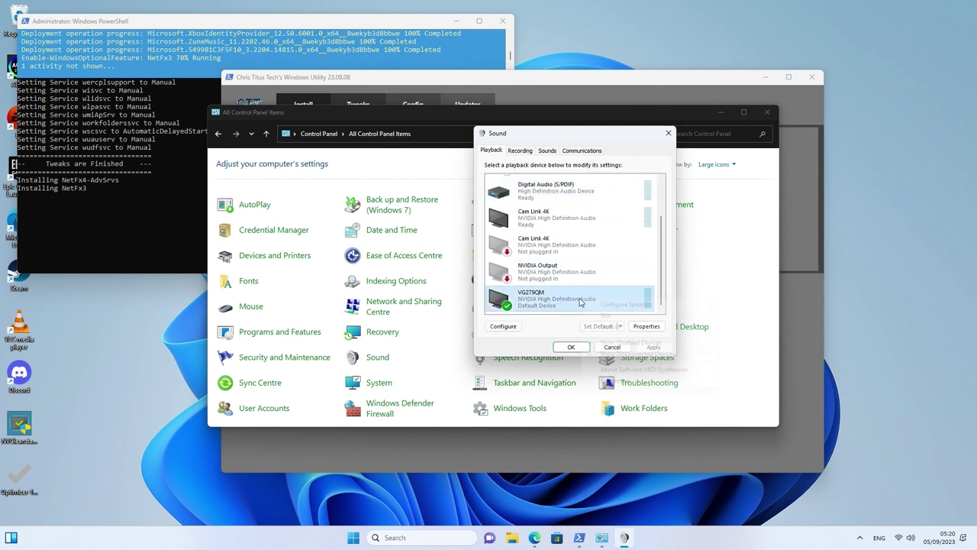
pyautogui.rightClick(584, 302)
pyautogui.click(606, 328)
# Hide disabled devices, then disable the unplugged Cam Link 4K and NVIDIA Output
pyautogui.click(556, 285)
pyautogui.rightClick(556, 285)
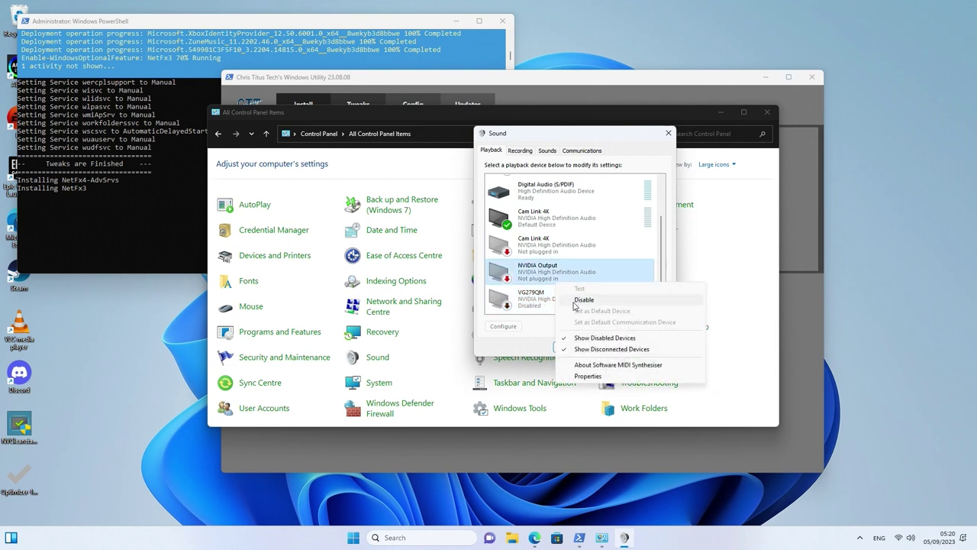
pyautogui.click(605, 338)
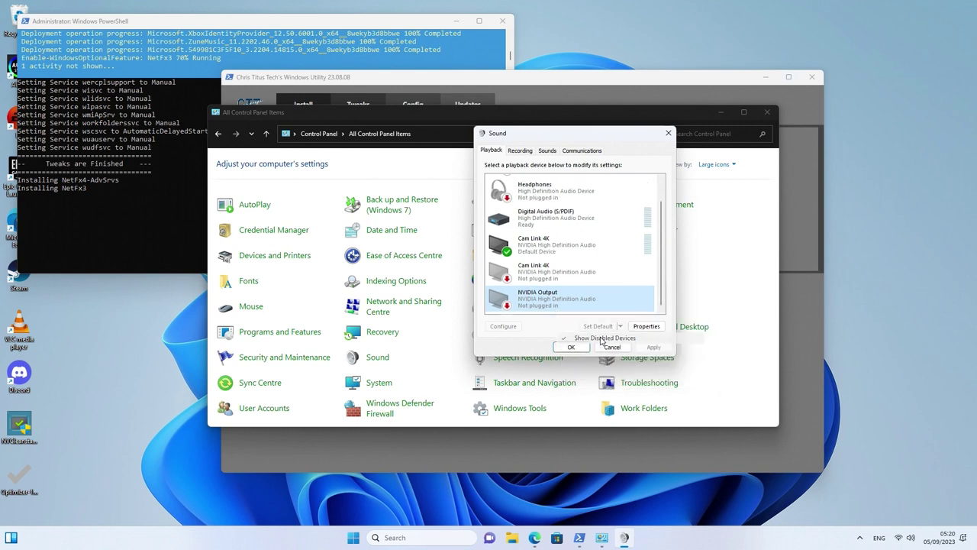
pyautogui.scroll(1, 558, 285)
pyautogui.click(557, 285)
pyautogui.rightClick(557, 284)
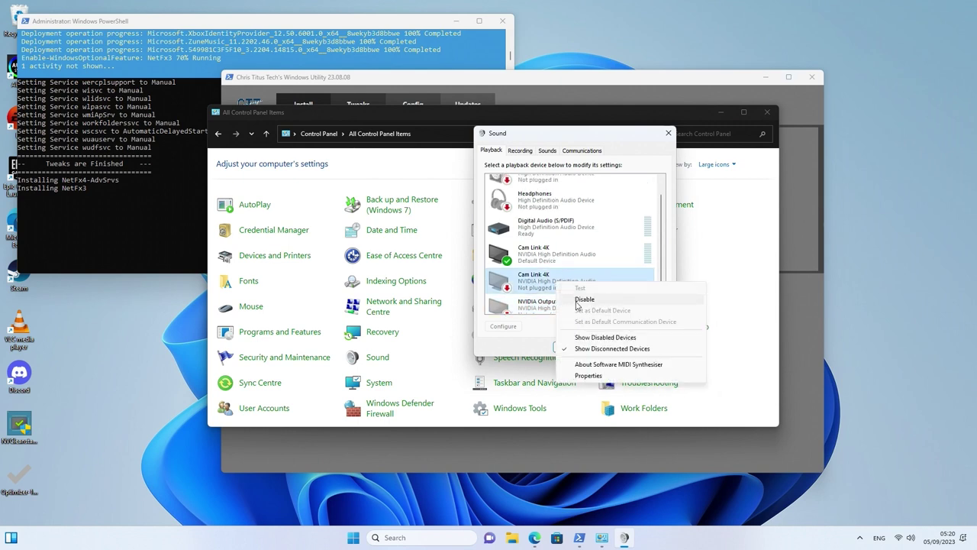
pyautogui.click(583, 296)
pyautogui.rightClick(563, 303)
pyautogui.click(582, 313)
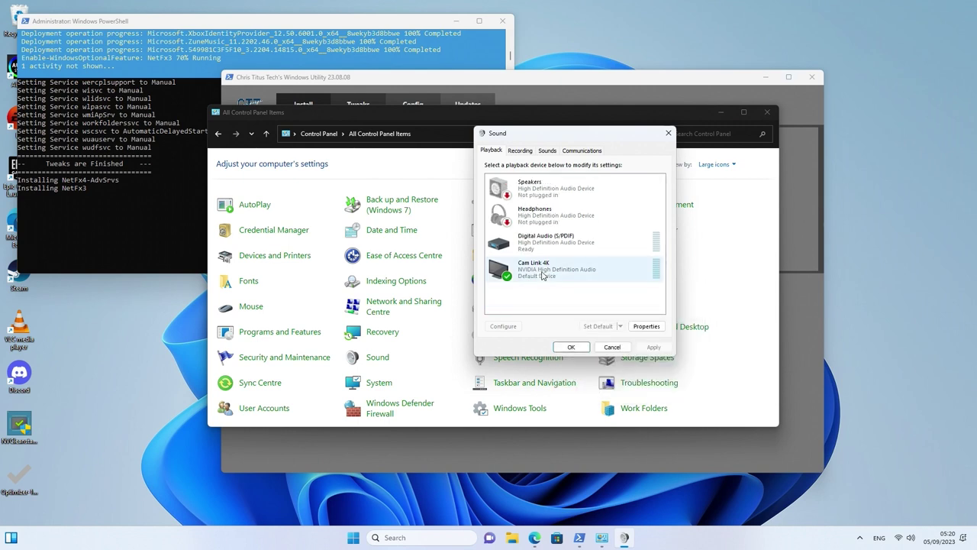
# Disable the remaining Cam Link 4K, Digital Audio (S/PDIF), Headphones and Speakers playback devices
pyautogui.rightClick(565, 271)
pyautogui.click(585, 294)
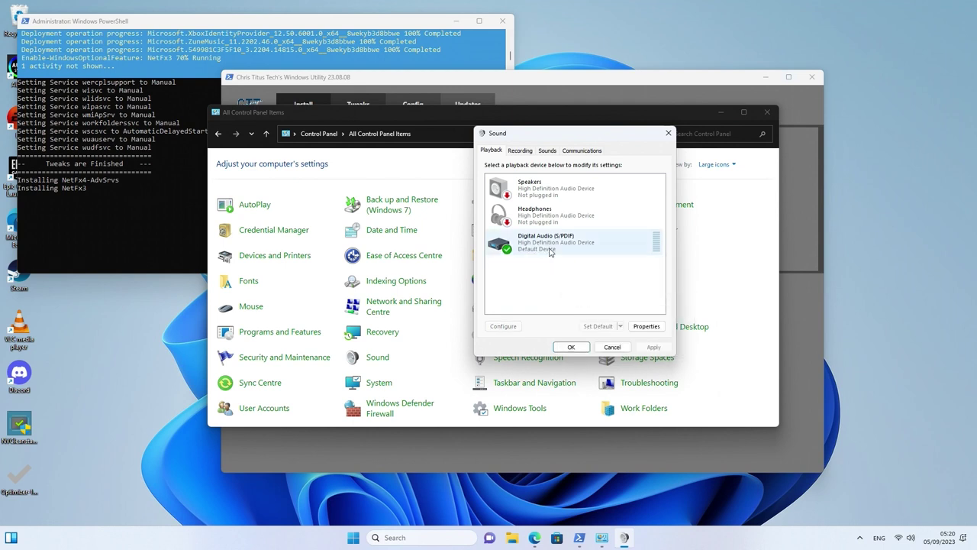
pyautogui.rightClick(563, 245)
pyautogui.click(578, 262)
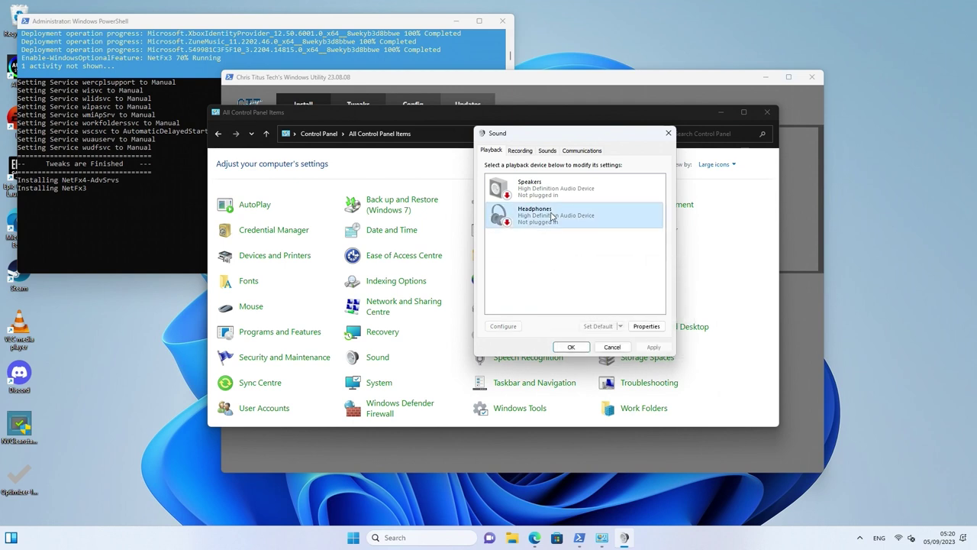
pyautogui.rightClick(565, 218)
pyautogui.click(574, 236)
pyautogui.rightClick(539, 197)
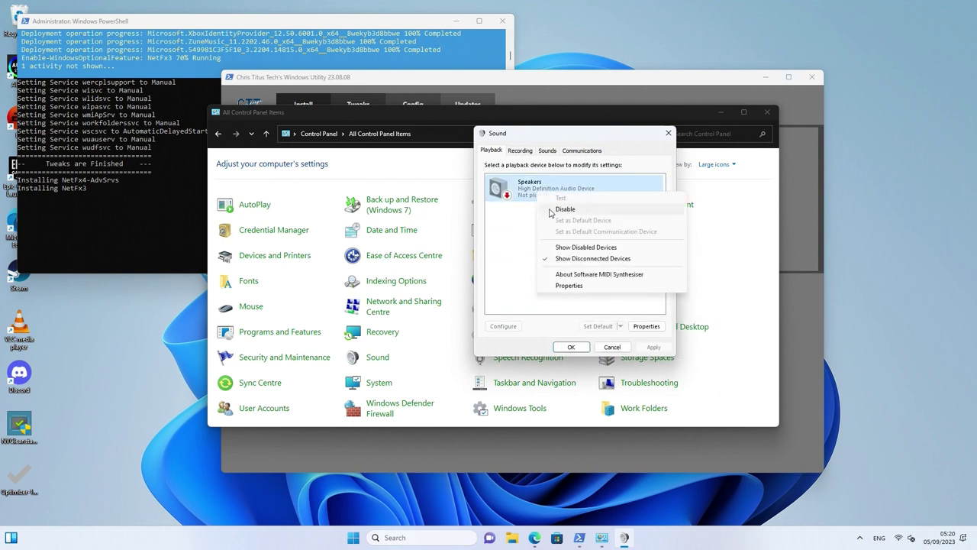
pyautogui.click(565, 208)
# Go to the Recording devices and bring up the first Microphone's options
pyautogui.click(522, 151)
pyautogui.click(536, 188)
pyautogui.rightClick(536, 188)
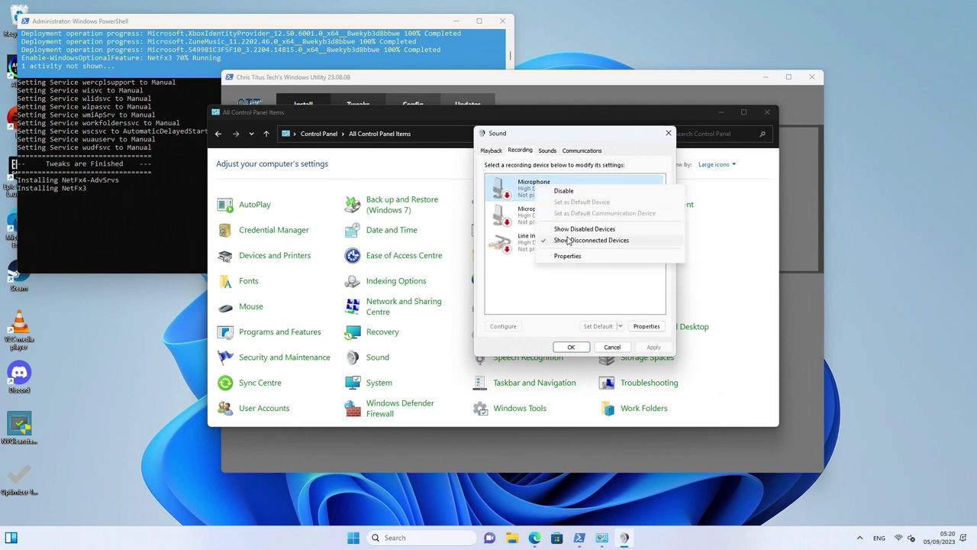
# Disable both Microphones and Line In, then hide disabled devices from the recording list
pyautogui.click(574, 229)
pyautogui.rightClick(541, 192)
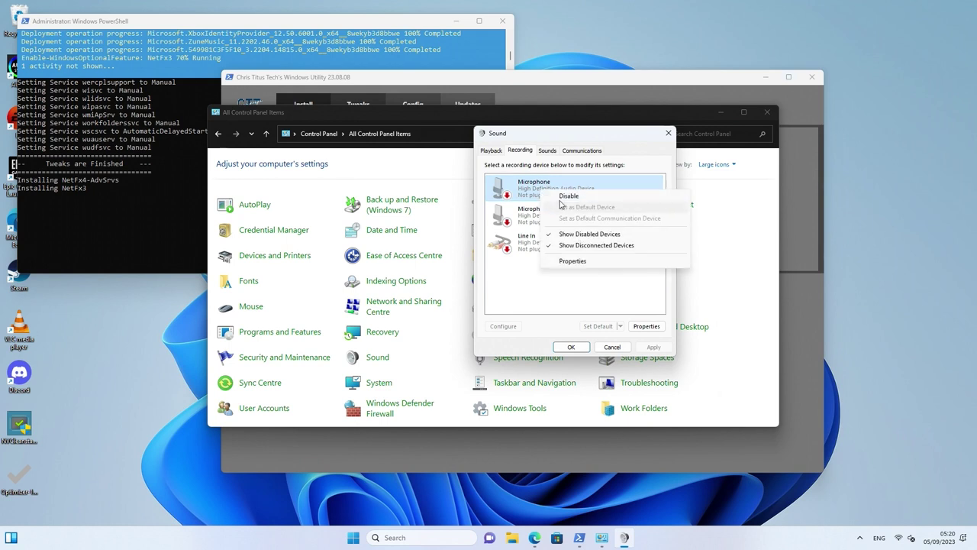
pyautogui.click(565, 197)
pyautogui.rightClick(535, 215)
pyautogui.click(555, 219)
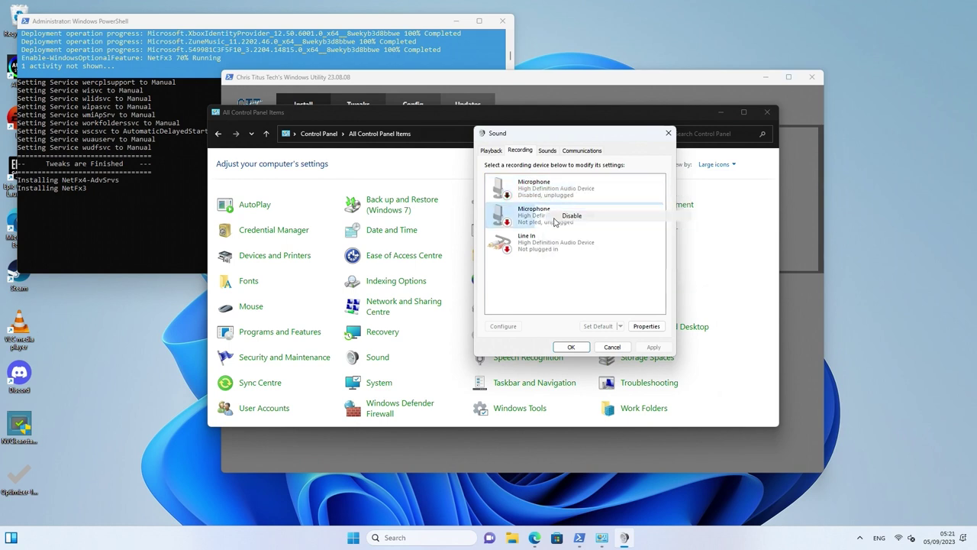
pyautogui.click(541, 243)
pyautogui.rightClick(549, 240)
pyautogui.click(568, 249)
pyautogui.rightClick(543, 274)
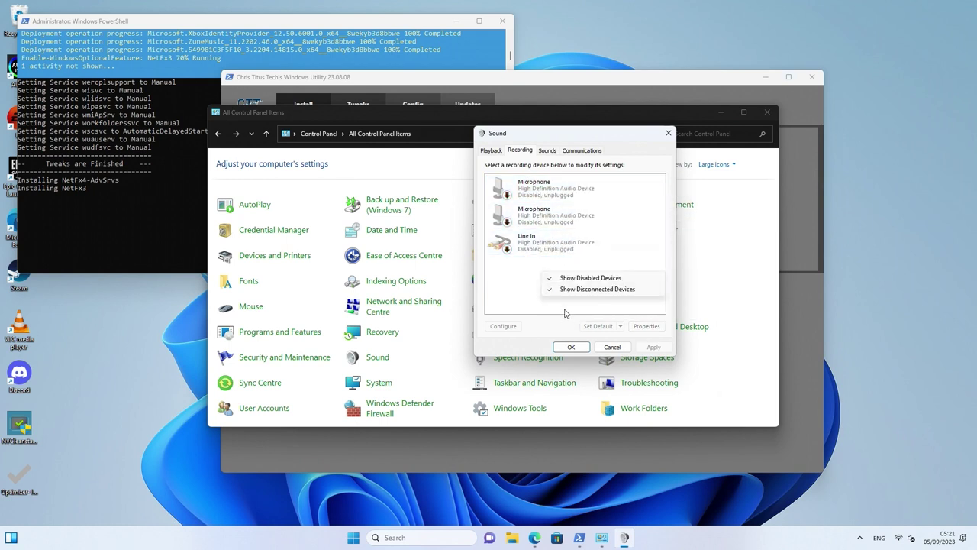
pyautogui.click(557, 278)
# Set communications activity to Do nothing, apply, and close Sound with OK
pyautogui.click(548, 152)
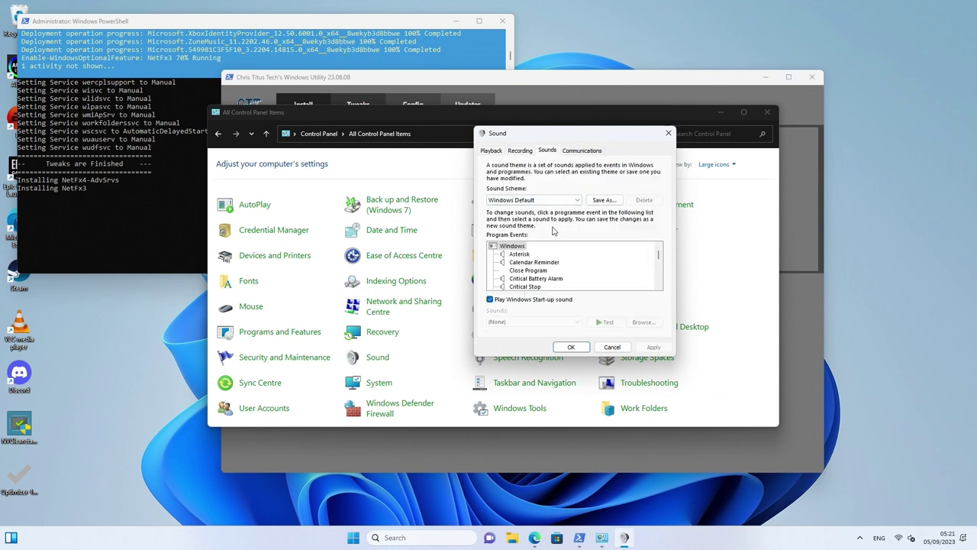
pyautogui.click(585, 152)
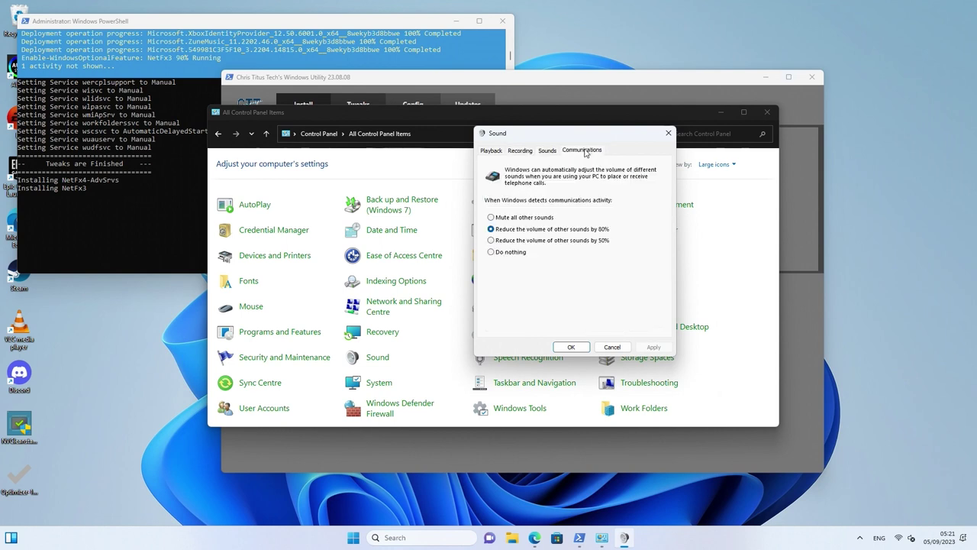
pyautogui.click(516, 254)
pyautogui.click(654, 348)
pyautogui.click(571, 348)
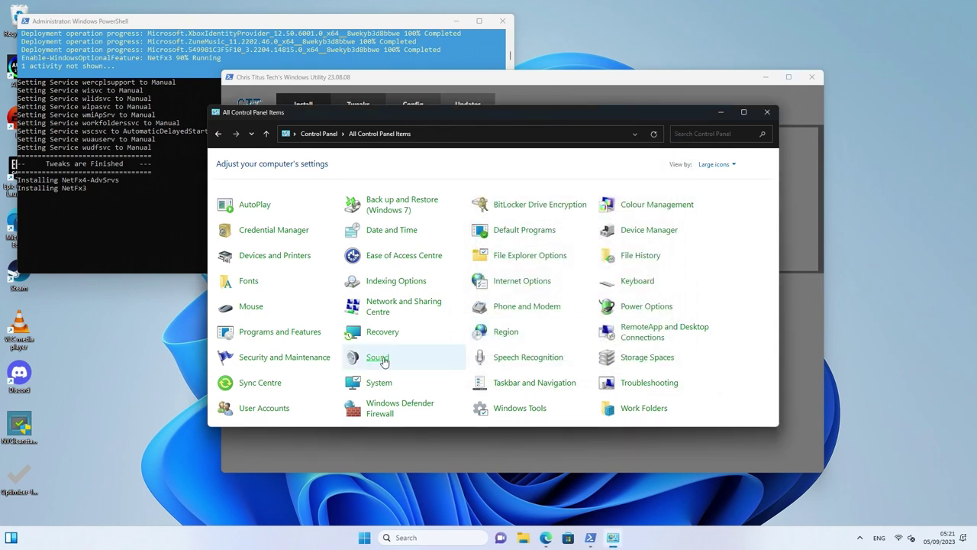
# In Mouse Properties, turn off Enhance pointer precision and apply the change
pyautogui.click(263, 307)
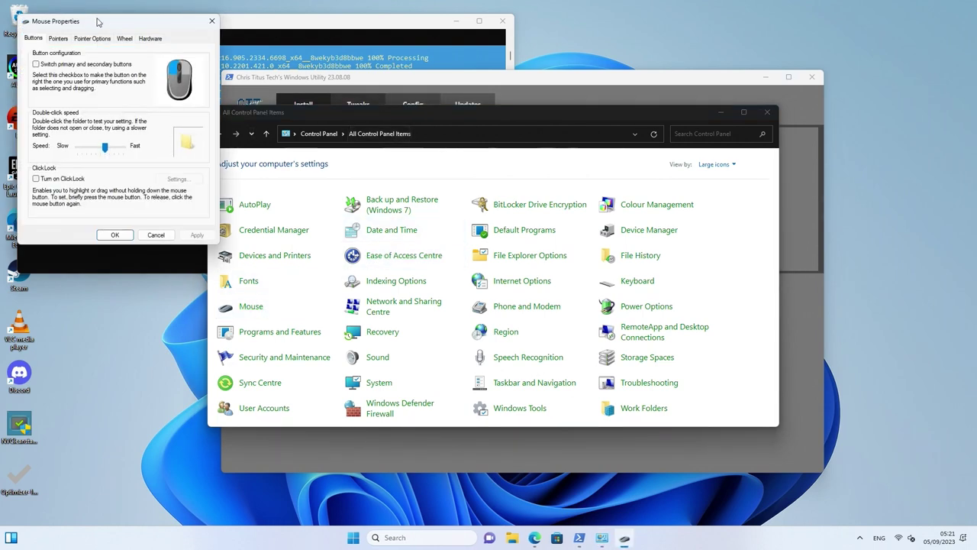
pyautogui.moveTo(96, 21); pyautogui.dragTo(346, 93)
pyautogui.click(309, 112)
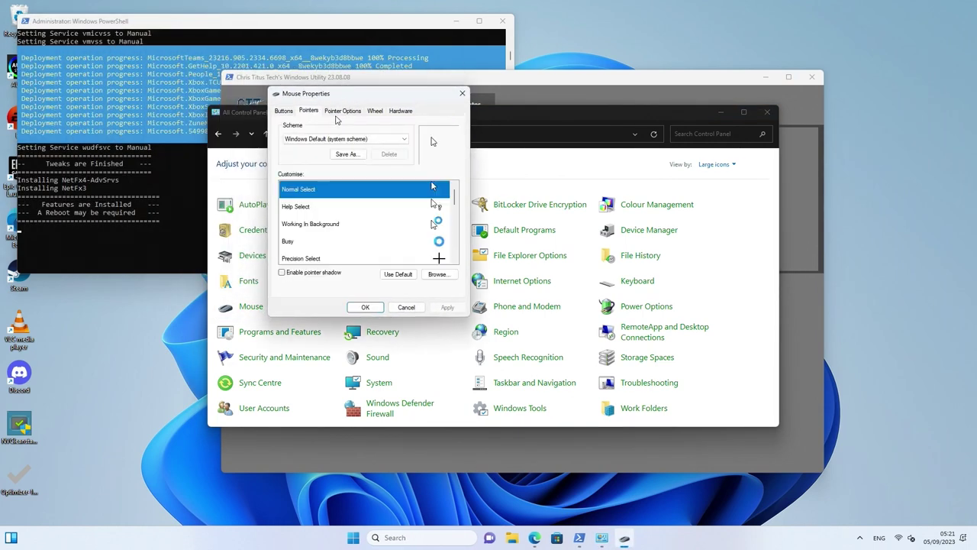
pyautogui.click(340, 112)
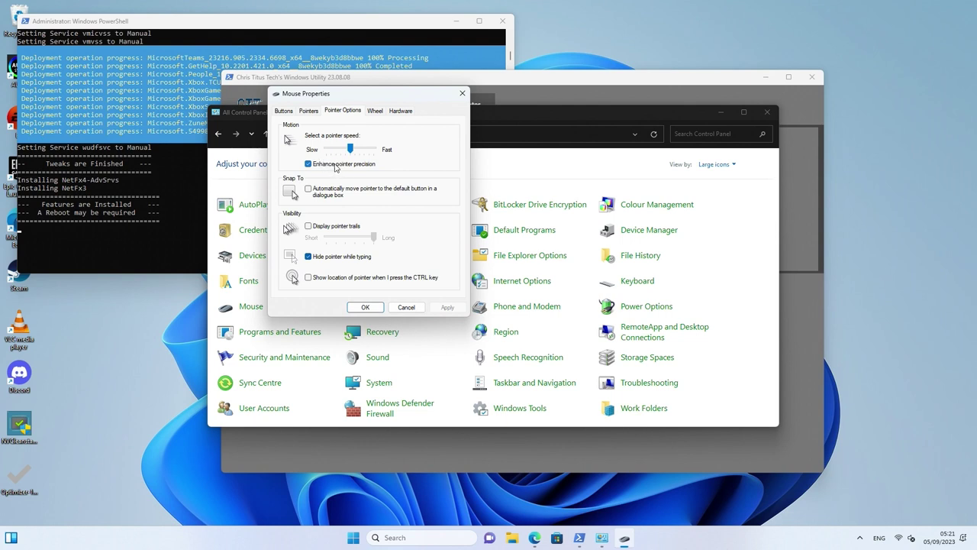
pyautogui.click(336, 164)
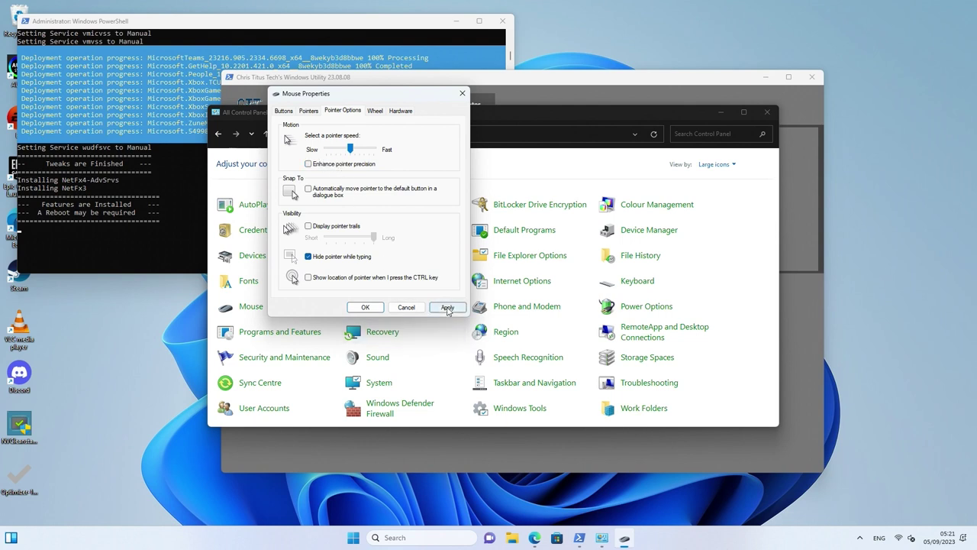
pyautogui.click(447, 307)
# Choose the Windows Black (system scheme) pointers, apply, and close with OK
pyautogui.click(308, 111)
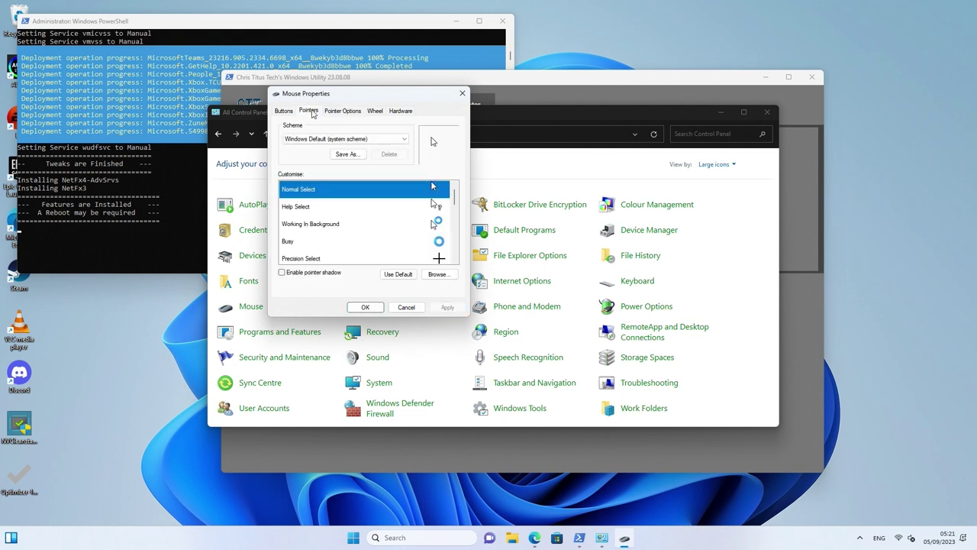
pyautogui.click(336, 140)
pyautogui.click(324, 167)
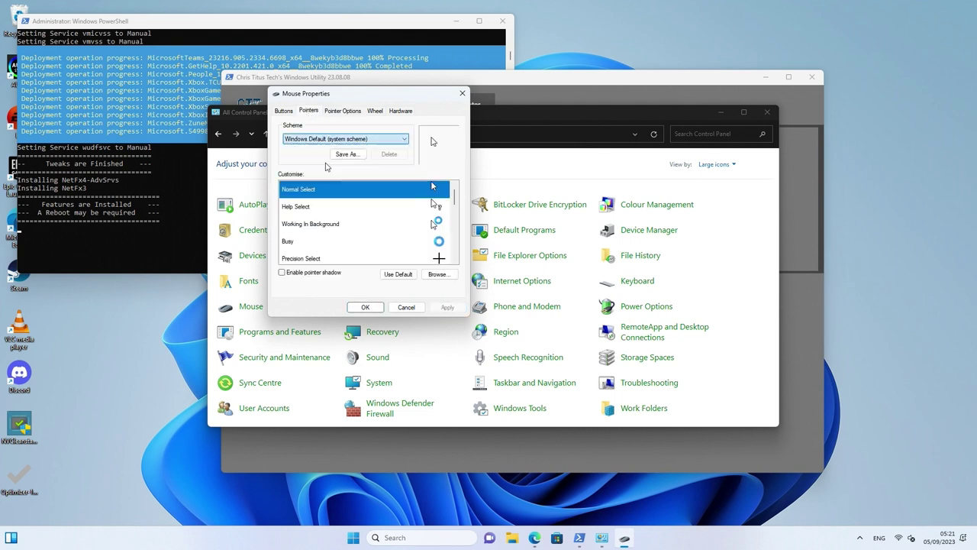
pyautogui.click(447, 307)
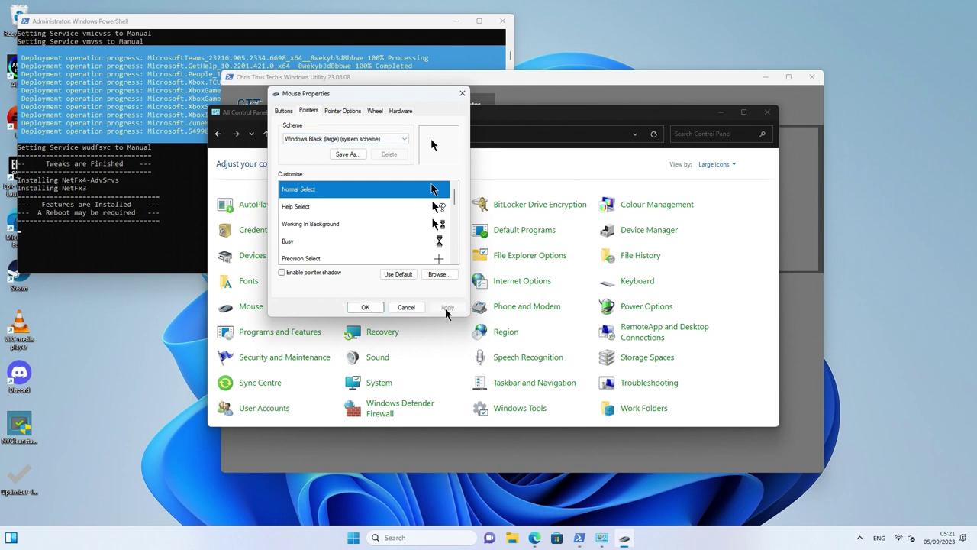
pyautogui.scroll(-1, 336, 140)
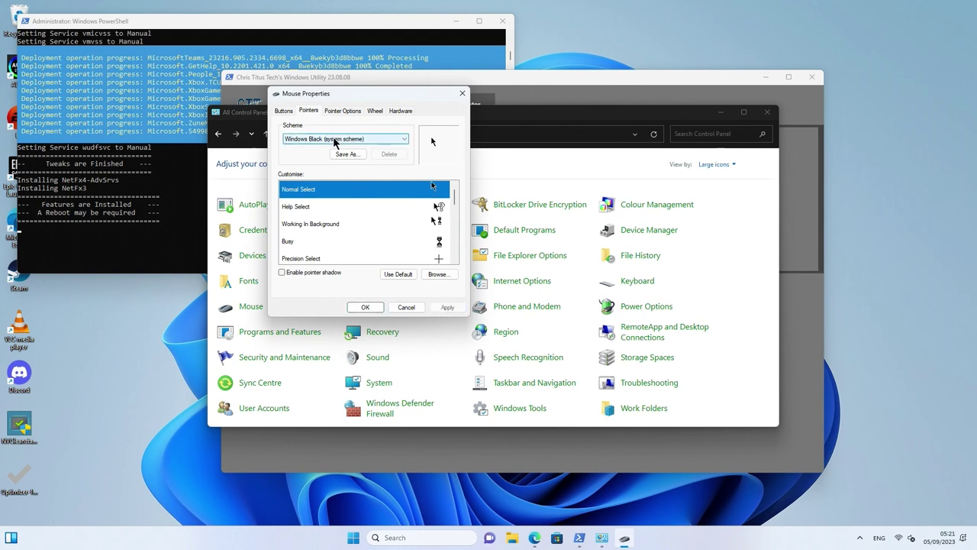
pyautogui.click(449, 306)
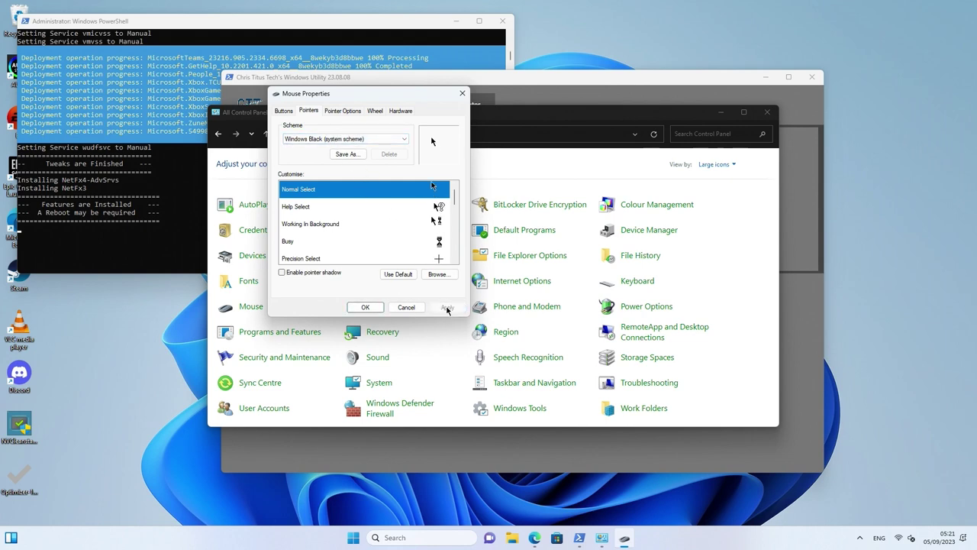
pyautogui.click(374, 310)
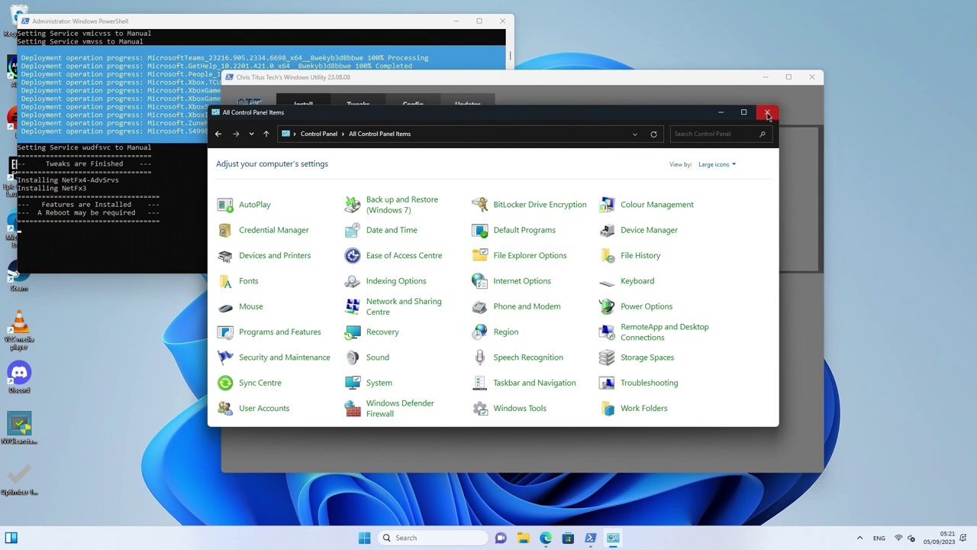
pyautogui.click(644, 284)
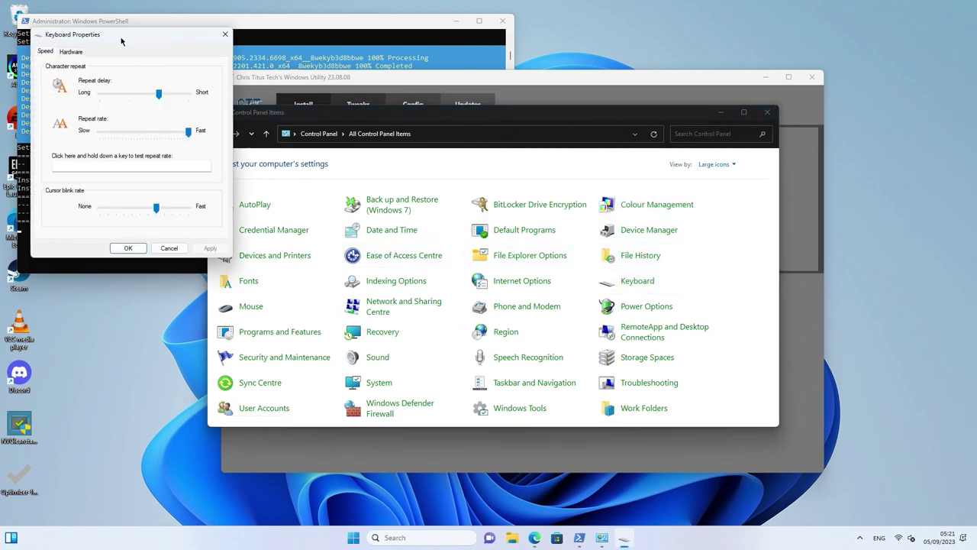
pyautogui.moveTo(160, 94); pyautogui.dragTo(200, 98)
pyautogui.moveTo(188, 95); pyautogui.dragTo(160, 97)
pyautogui.click(208, 248)
pyautogui.click(128, 248)
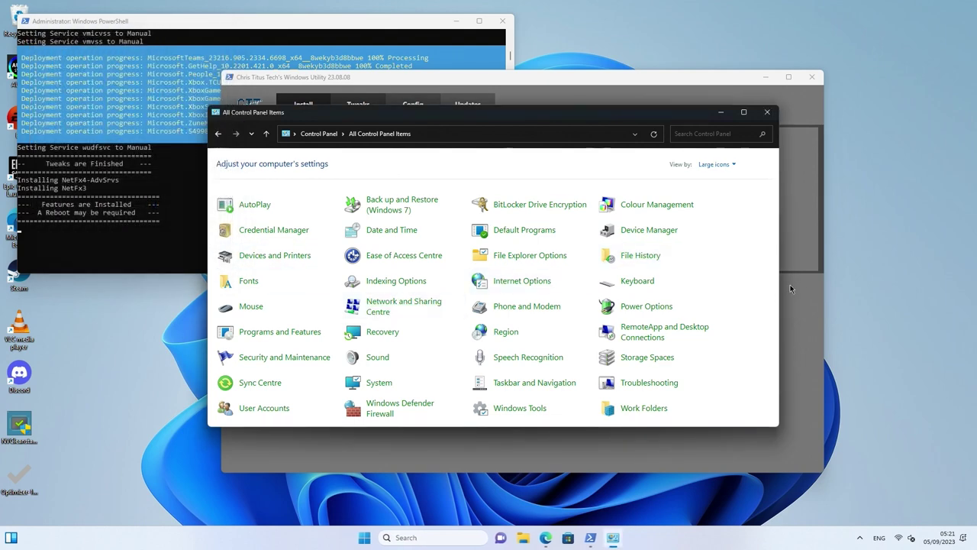
# Open Devices and Printers in a maximized Settings window, view Printers & scanners, then close Settings
pyautogui.click(279, 256)
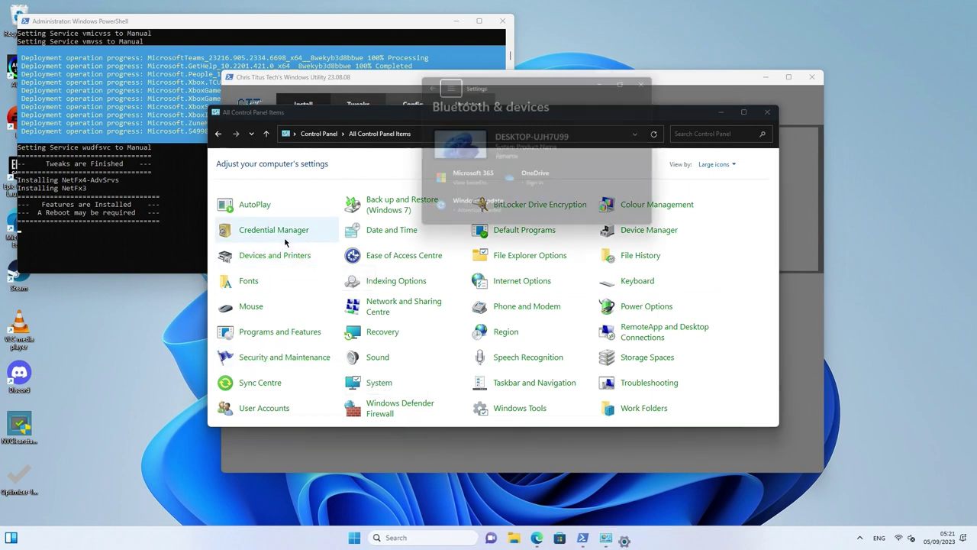
pyautogui.click(632, 78)
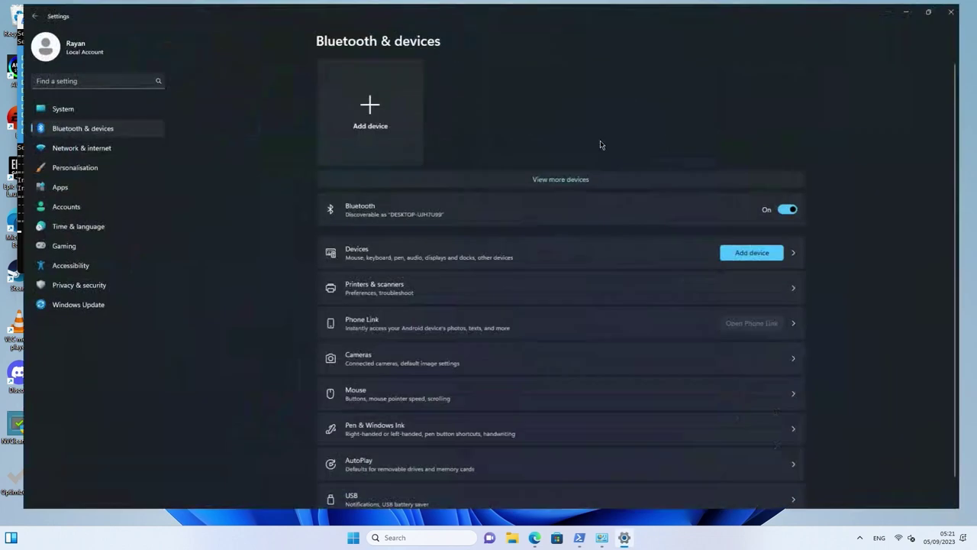
pyautogui.click(425, 297)
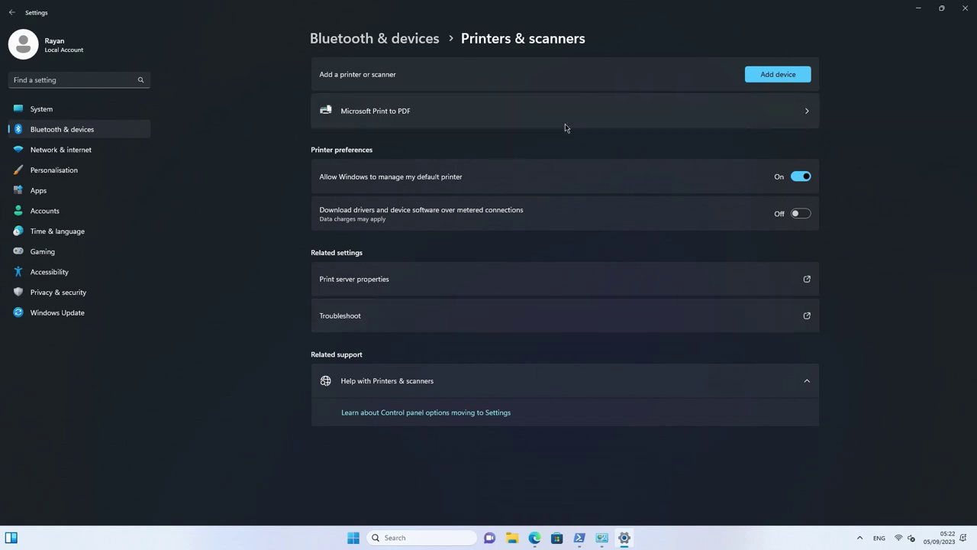
pyautogui.click(964, 7)
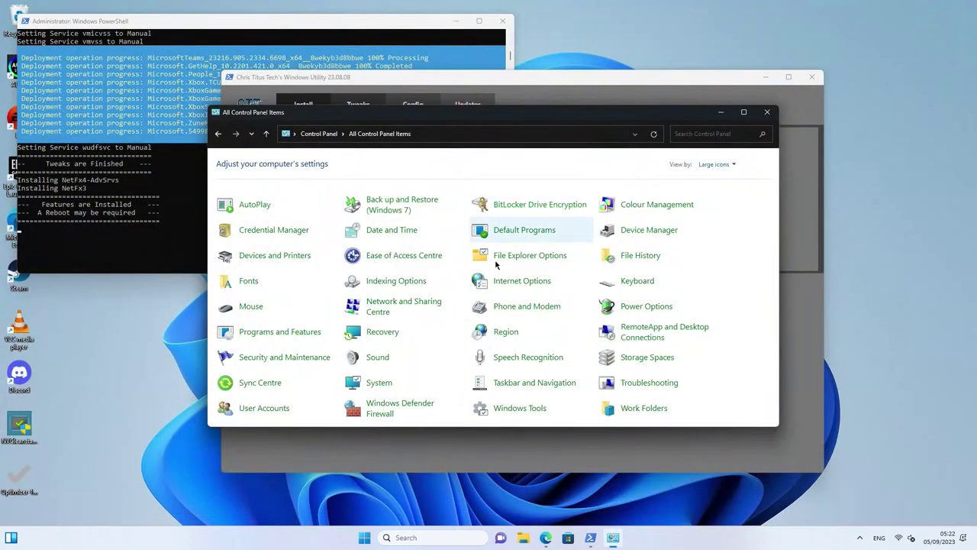
# Open System > About, resize the Settings window, and launch Advanced system settings
pyautogui.click(380, 382)
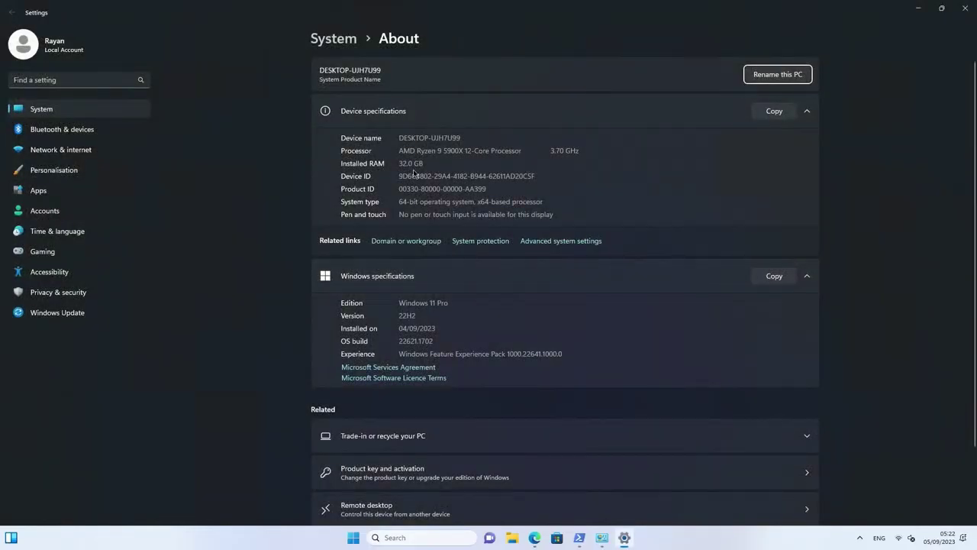
pyautogui.doubleClick(474, 3)
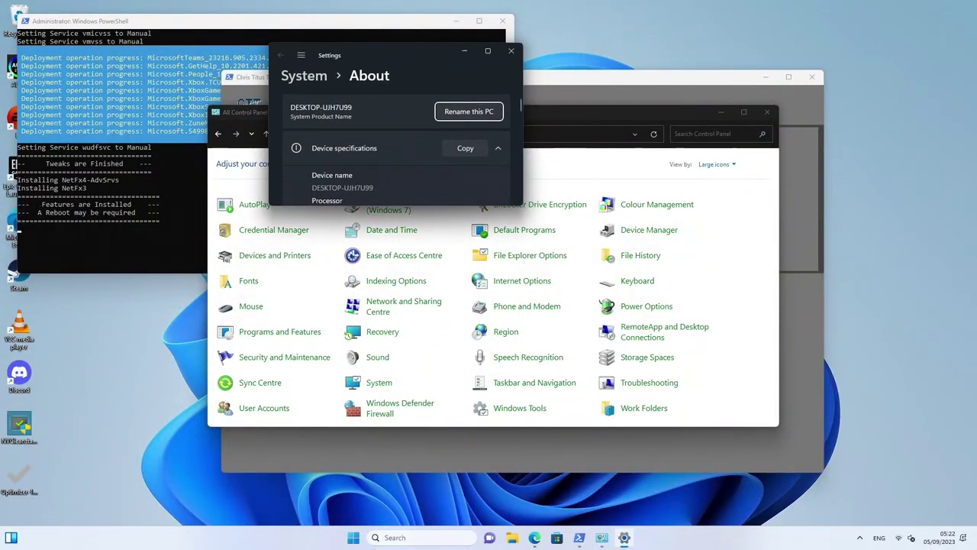
pyautogui.moveTo(518, 204); pyautogui.dragTo(829, 473)
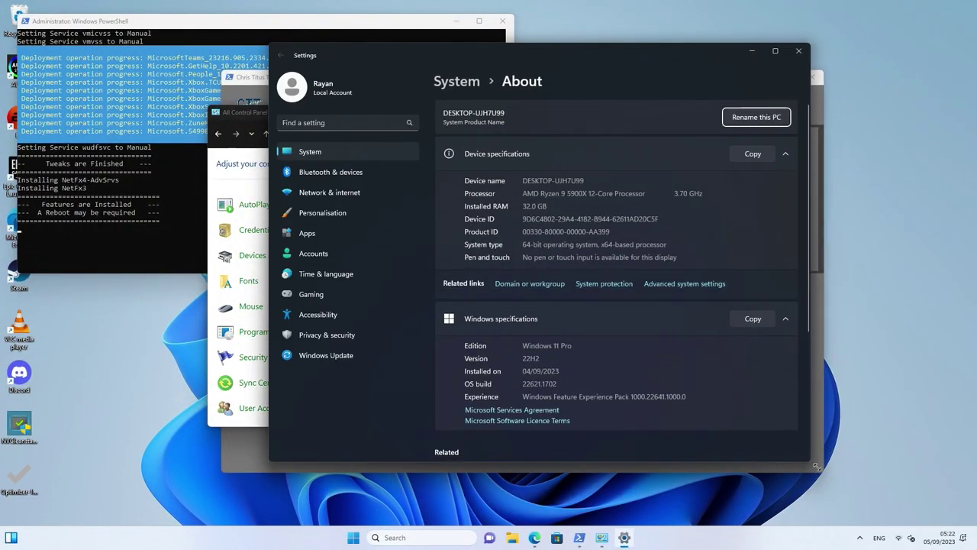
pyautogui.click(672, 284)
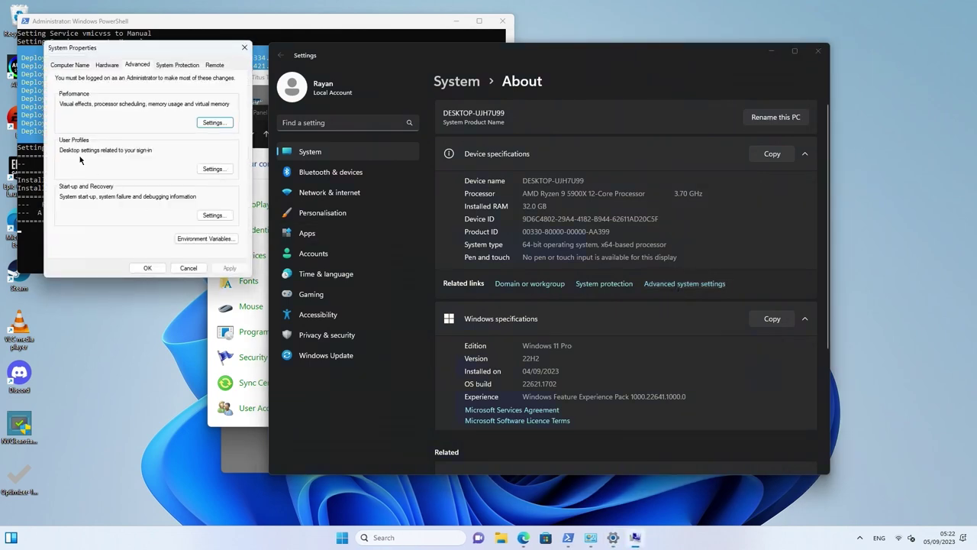
# Choose Adjust for best performance, re-ticking shadows, thumbnails, window contents while dragging and translucent selection rectangle
pyautogui.click(213, 122)
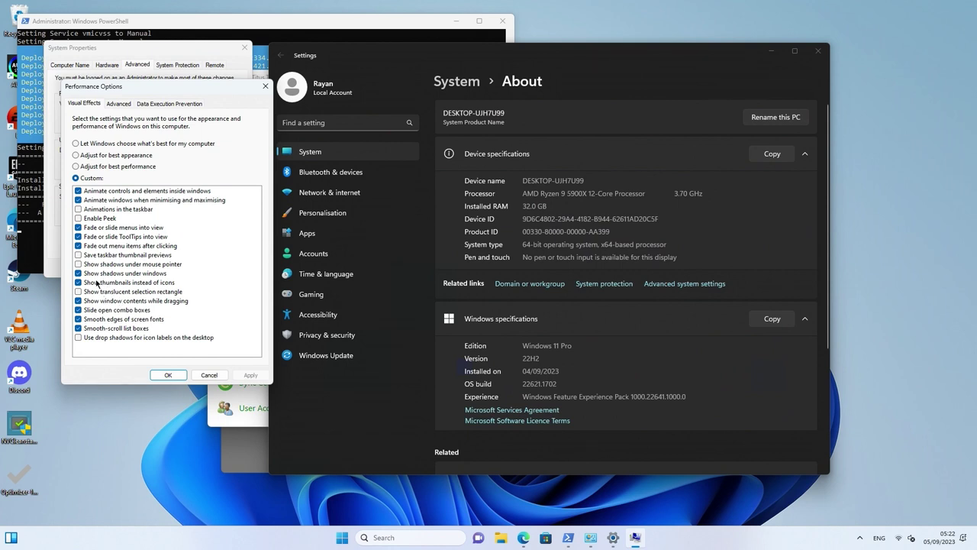
pyautogui.click(97, 168)
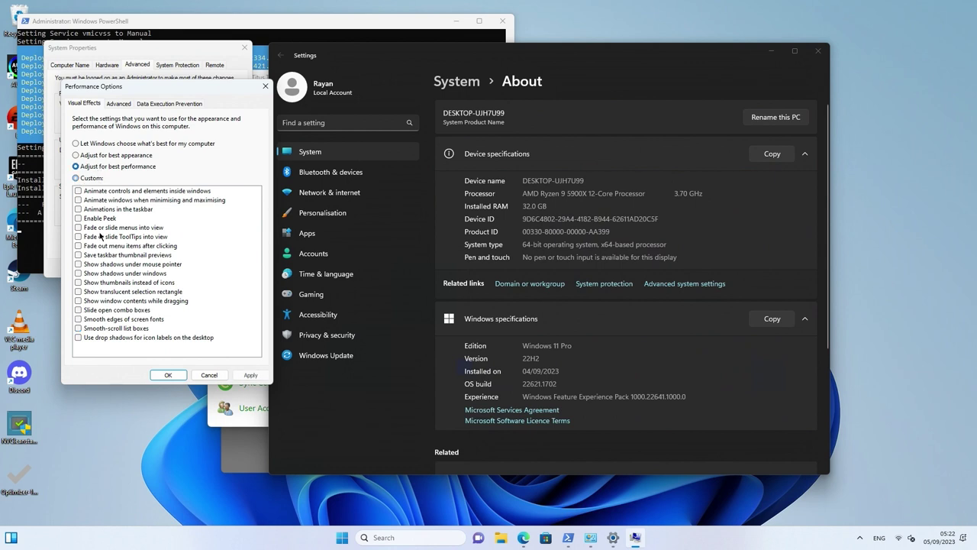
pyautogui.click(100, 274)
pyautogui.click(101, 282)
pyautogui.click(104, 301)
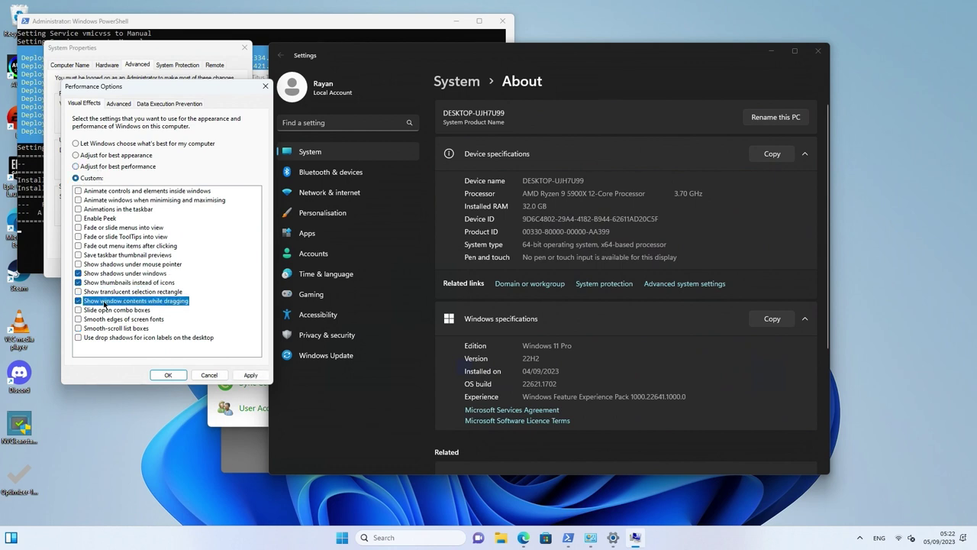
pyautogui.moveTo(89, 448); pyautogui.dragTo(159, 410)
pyautogui.click(93, 291)
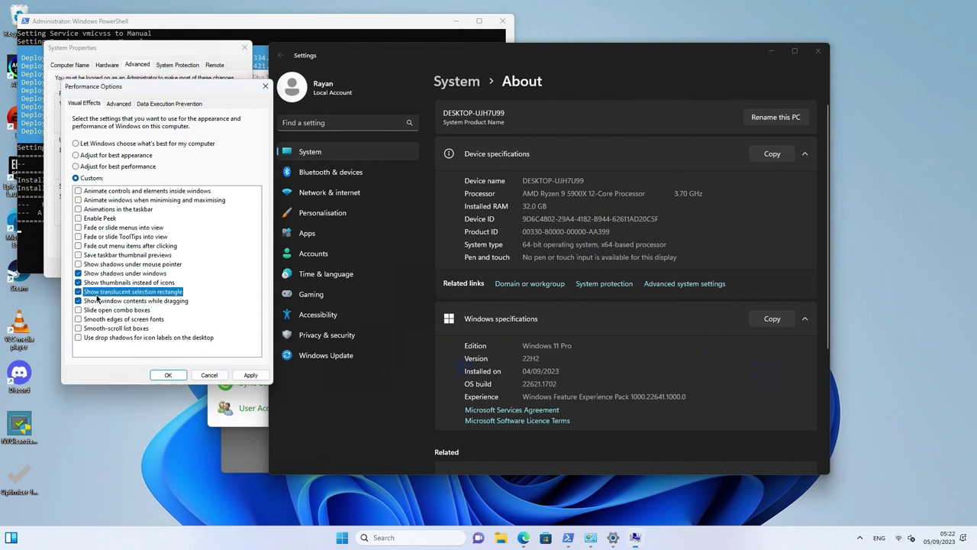
# Apply the visual effects, check the selection rectangle on the desktop, and confirm with OK
pyautogui.click(250, 375)
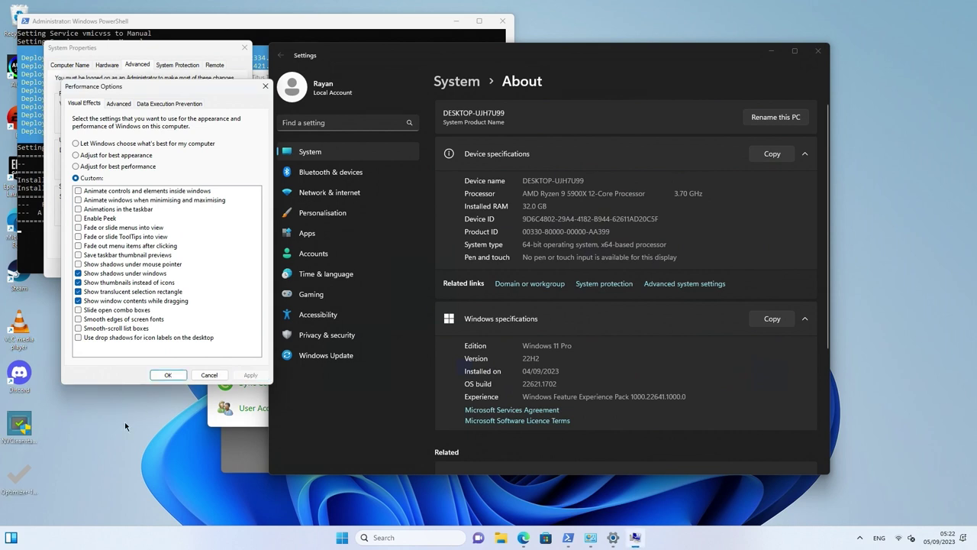
pyautogui.moveTo(100, 437); pyautogui.dragTo(113, 384)
pyautogui.click(94, 291)
pyautogui.click(238, 377)
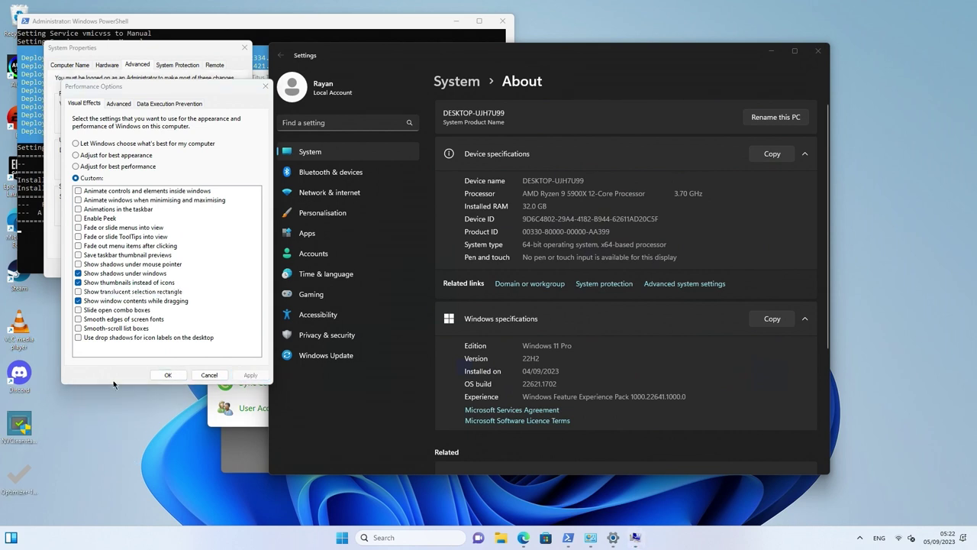
pyautogui.click(171, 374)
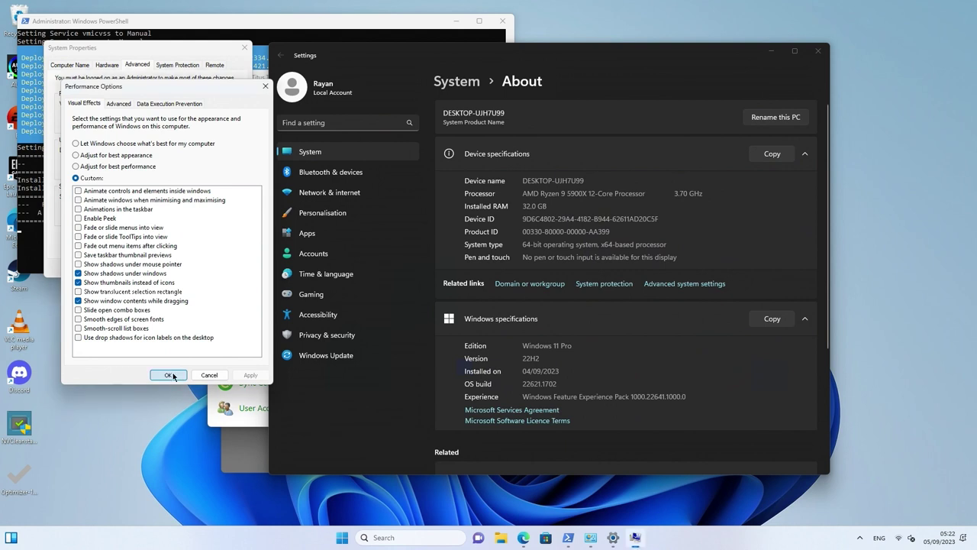
pyautogui.click(169, 375)
# In Start-up and Recovery, set Write debugging information to (none) and OS list time to 5
pyautogui.click(217, 215)
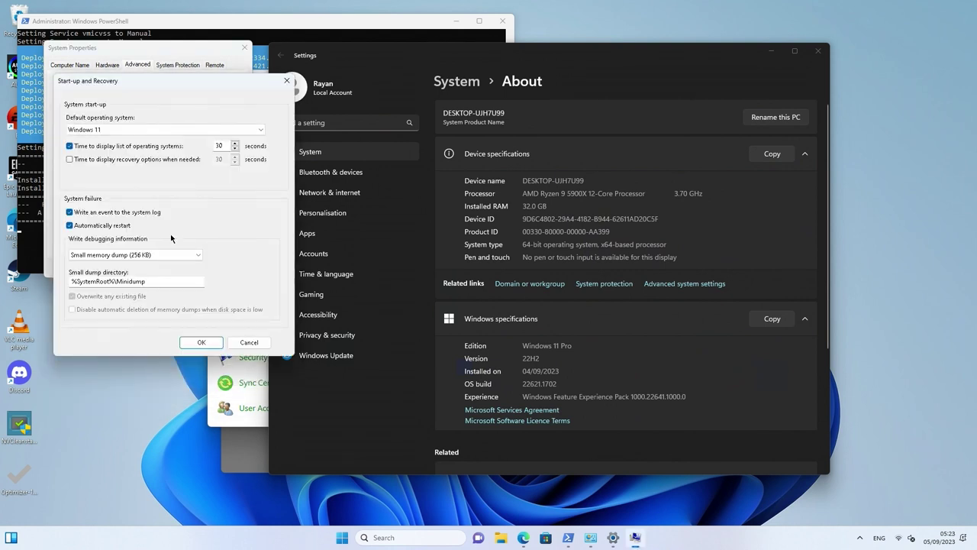
pyautogui.click(159, 256)
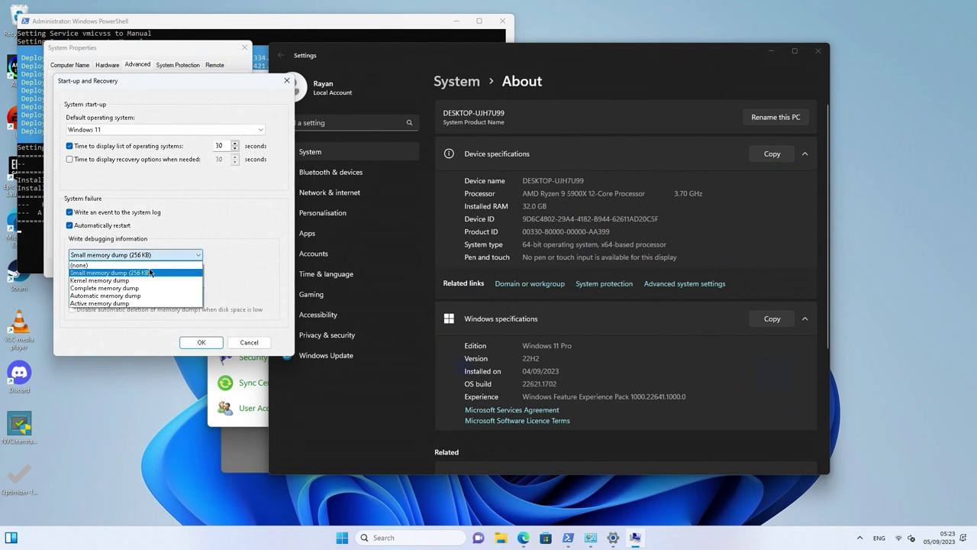
pyautogui.click(151, 265)
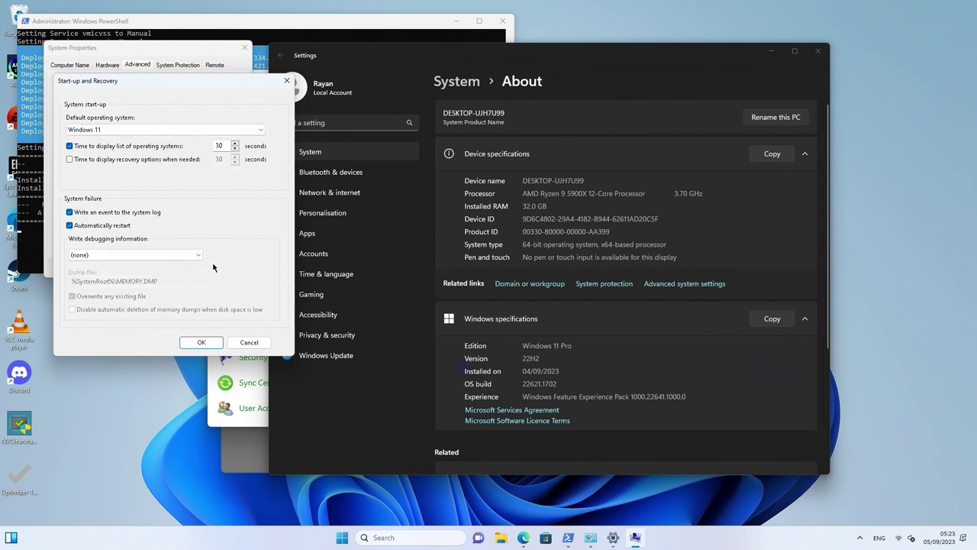
pyautogui.doubleClick(230, 145)
pyautogui.write('5')
# Confirm Start-up and Recovery, look through the System Properties tabs, and close the dialog
pyautogui.click(201, 343)
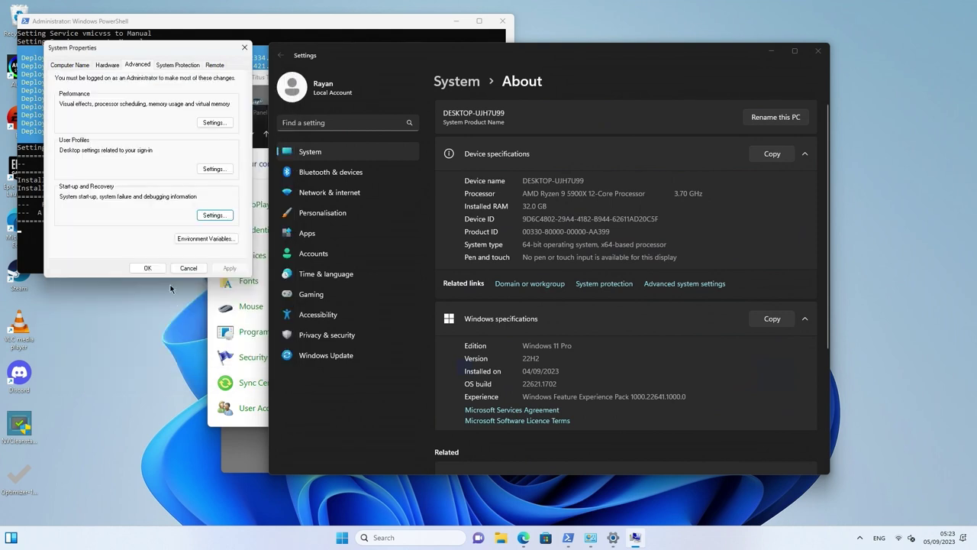
pyautogui.click(173, 66)
pyautogui.click(213, 65)
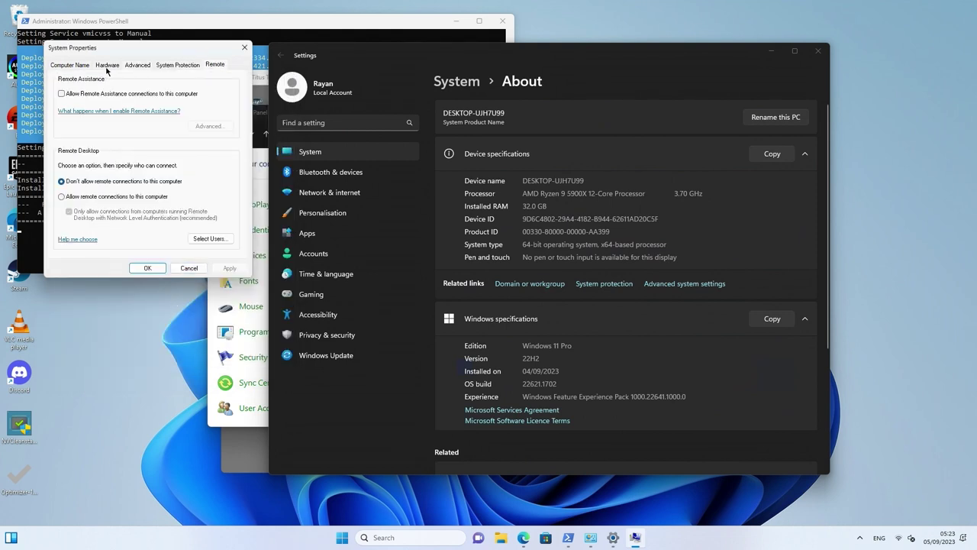
pyautogui.click(77, 66)
pyautogui.click(106, 65)
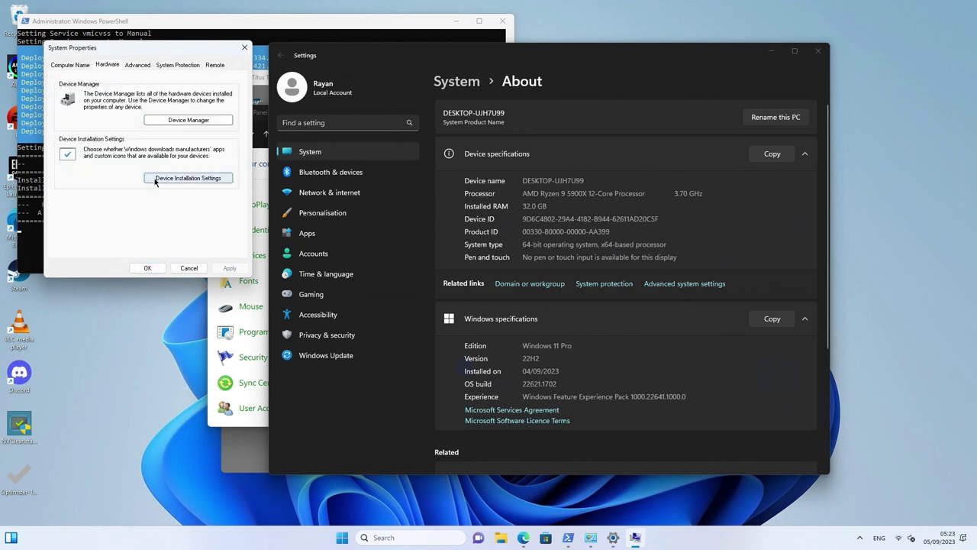
pyautogui.click(147, 268)
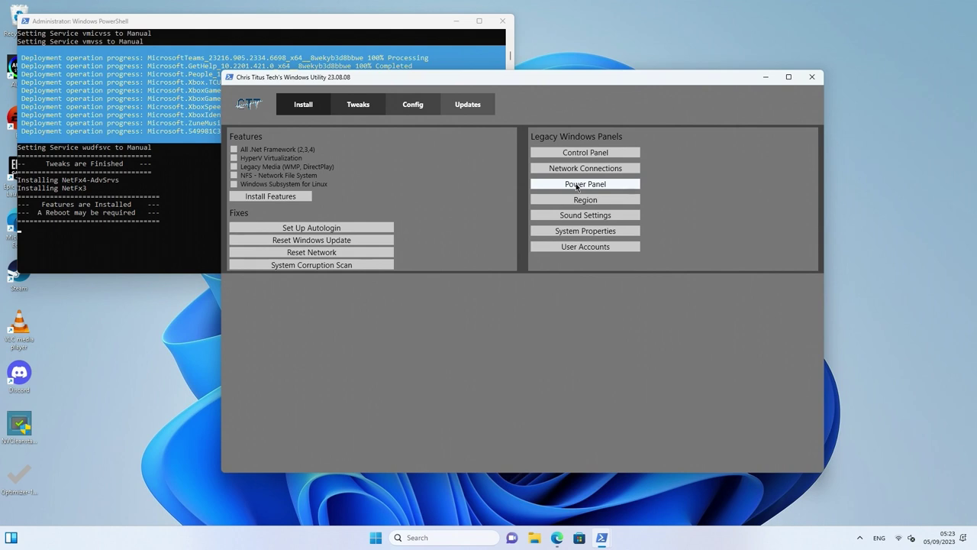
# Switch the power plan to Ultimate Performance and return to the Windows Utility
pyautogui.click(577, 186)
pyautogui.click(352, 268)
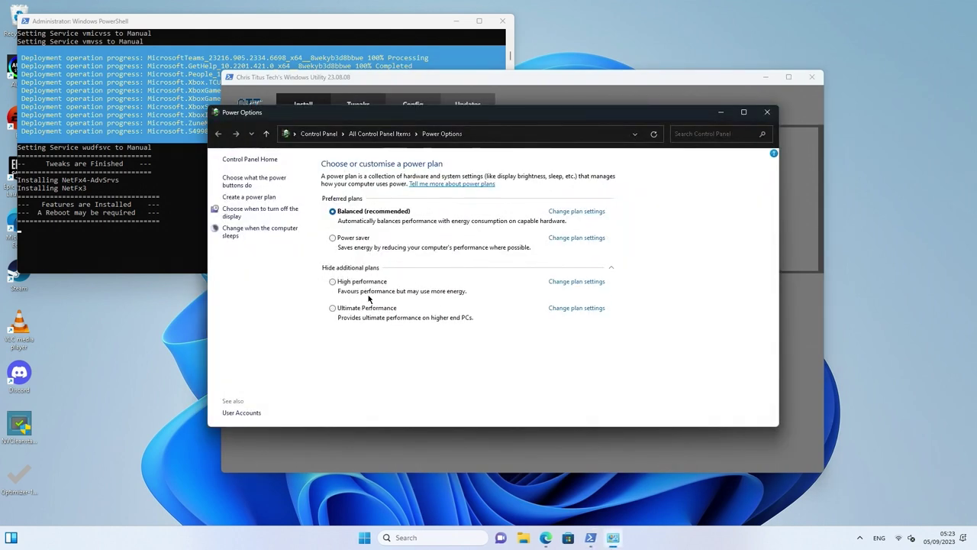
pyautogui.click(363, 308)
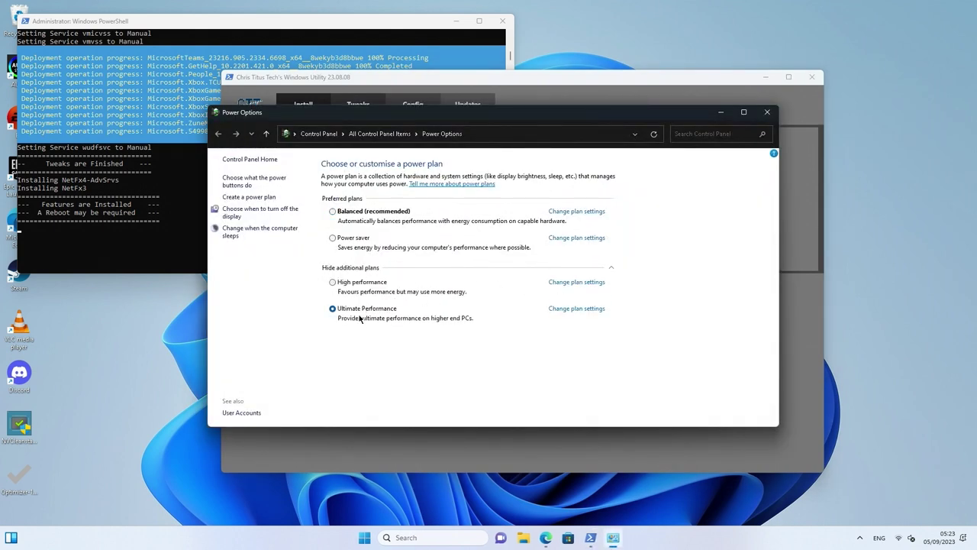
pyautogui.click(546, 86)
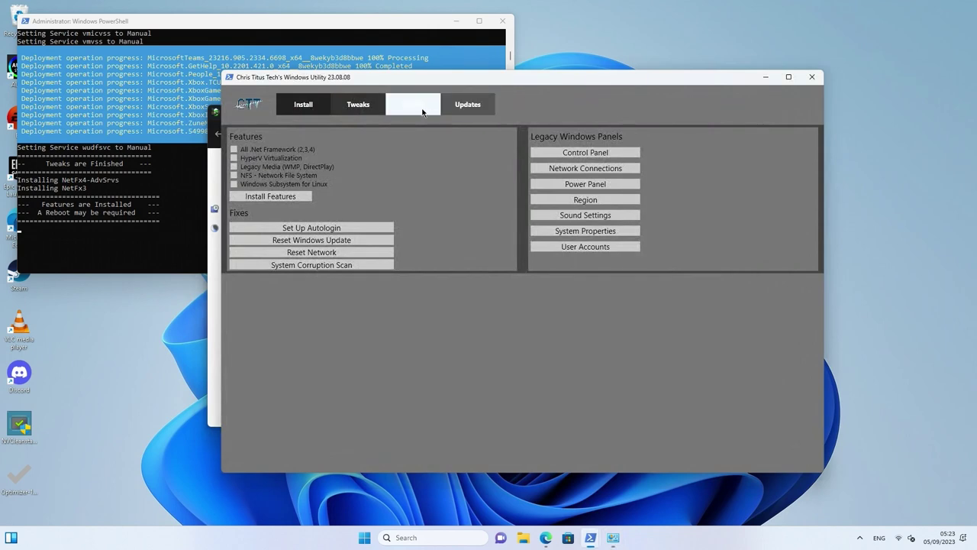
# Add the Ultimate Performance profile from Tweaks, then apply Security (Recommended) update settings and acknowledge
pyautogui.click(365, 104)
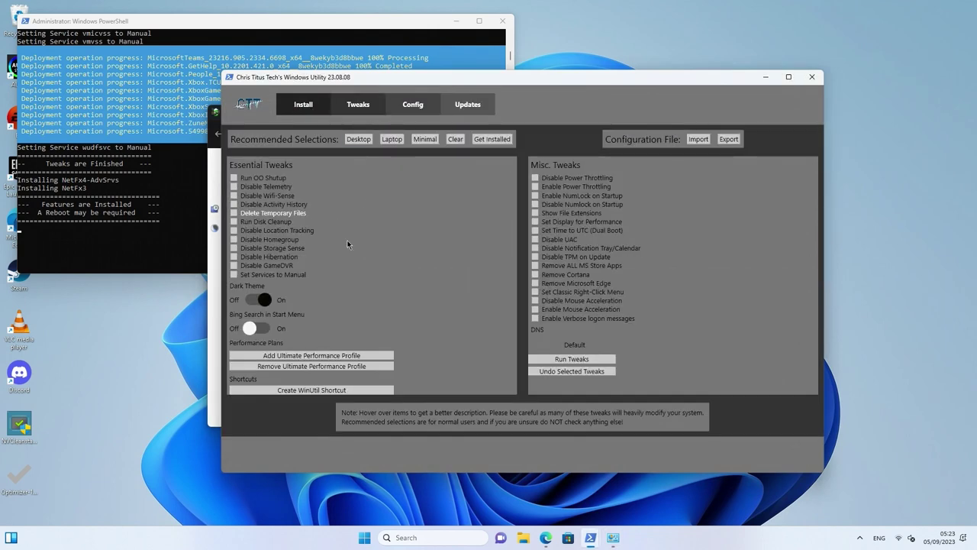
pyautogui.click(309, 356)
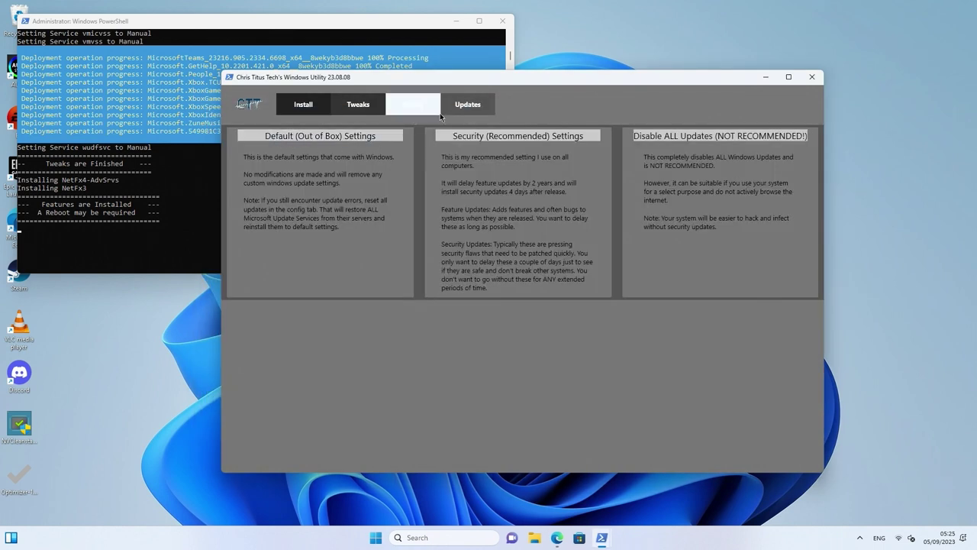
pyautogui.click(534, 137)
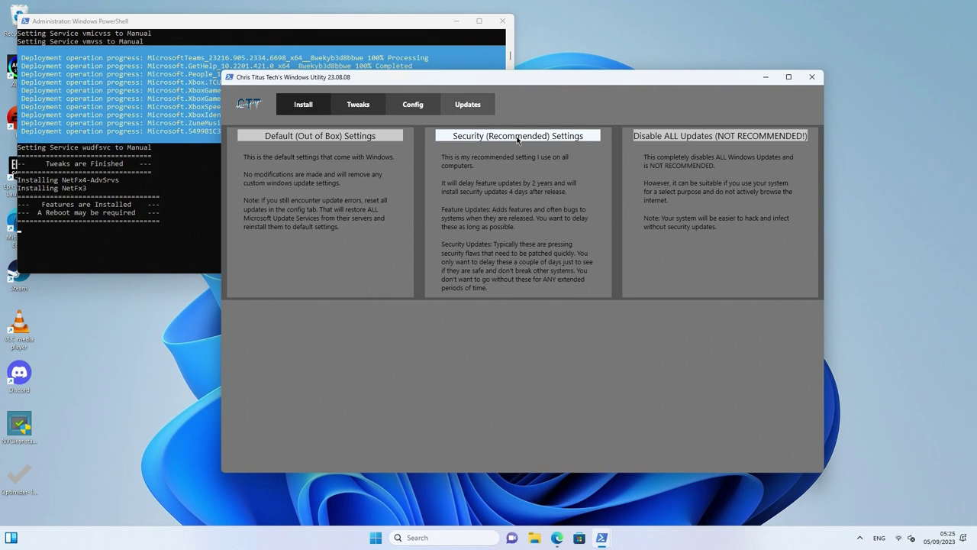
pyautogui.click(517, 139)
pyautogui.click(545, 303)
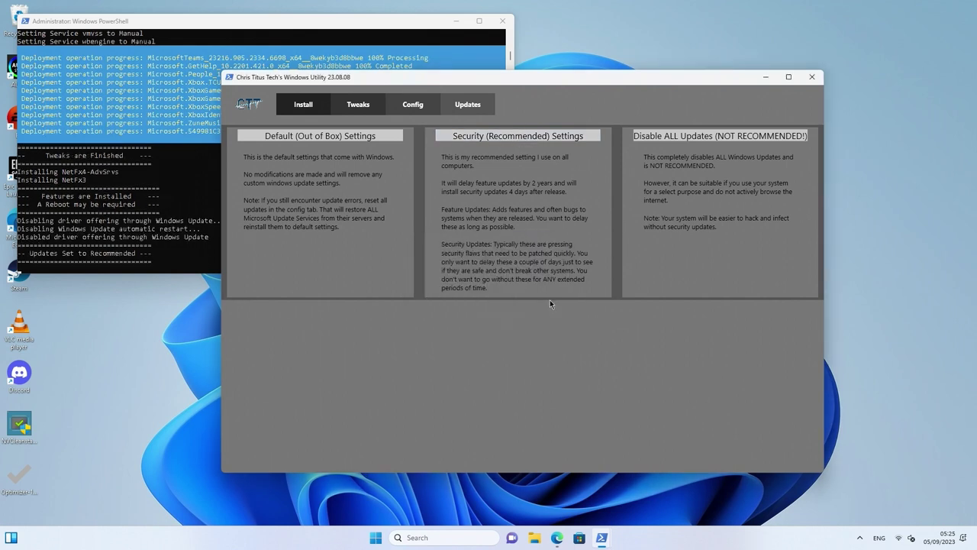
# Close Winutil and its PowerShell window, restart Windows, then bring up Task Manager
pyautogui.click(812, 77)
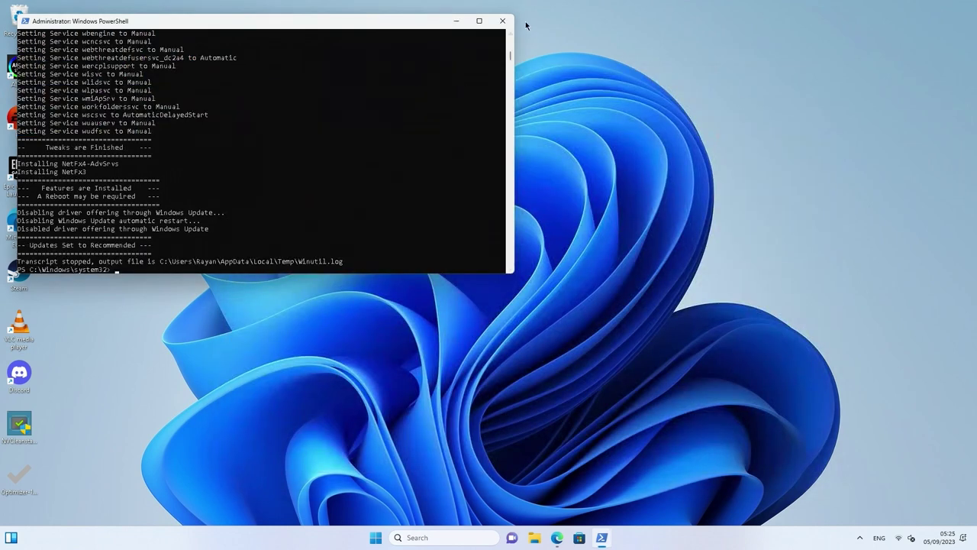
pyautogui.click(502, 21)
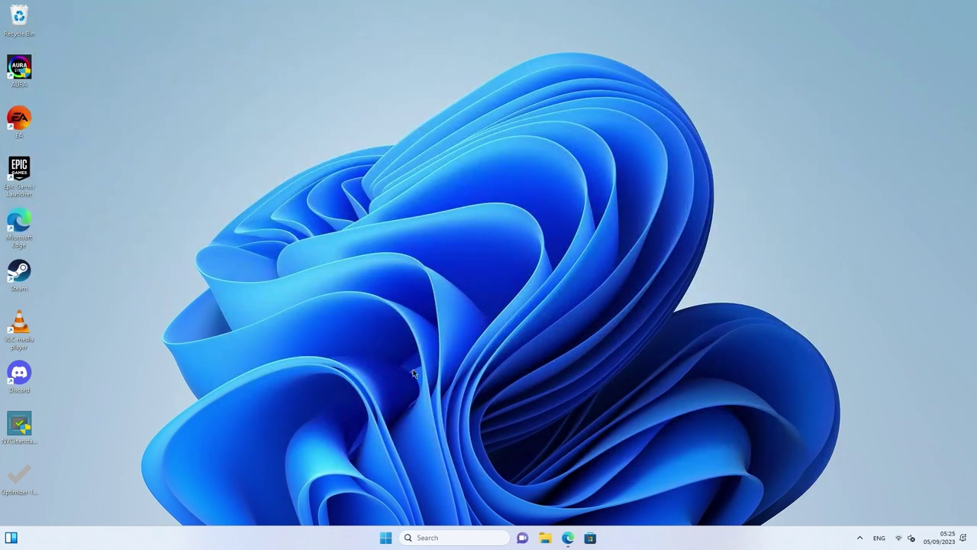
pyautogui.click(387, 538)
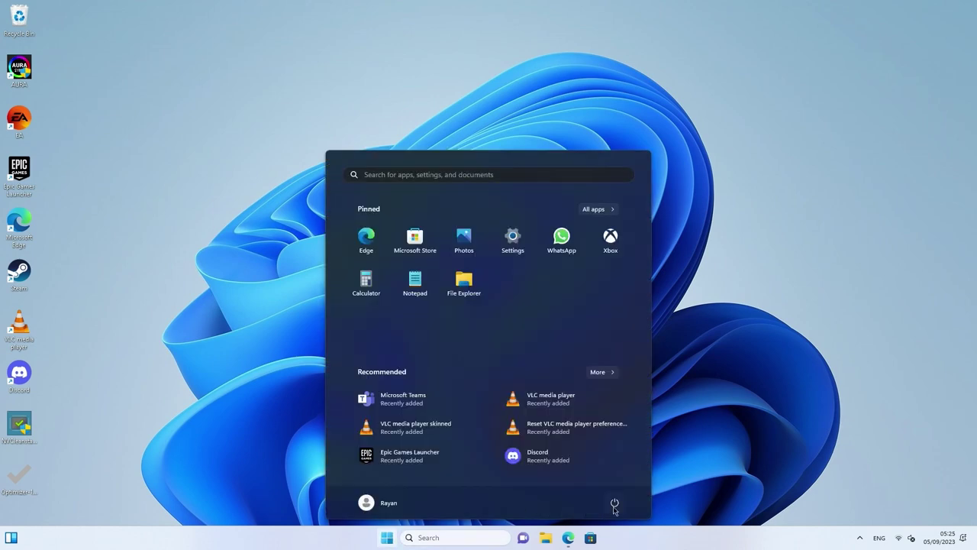
pyautogui.click(614, 504)
pyautogui.click(625, 482)
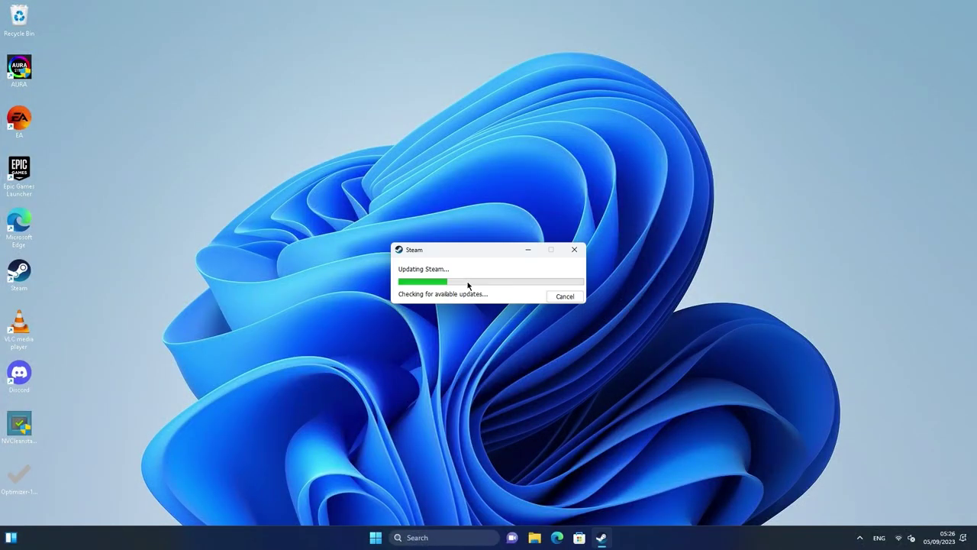
pyautogui.hotkey('ctrl', 'shift', 'Escape')
# Show Task Manager's Startup apps page sorted by status
pyautogui.click(319, 82)
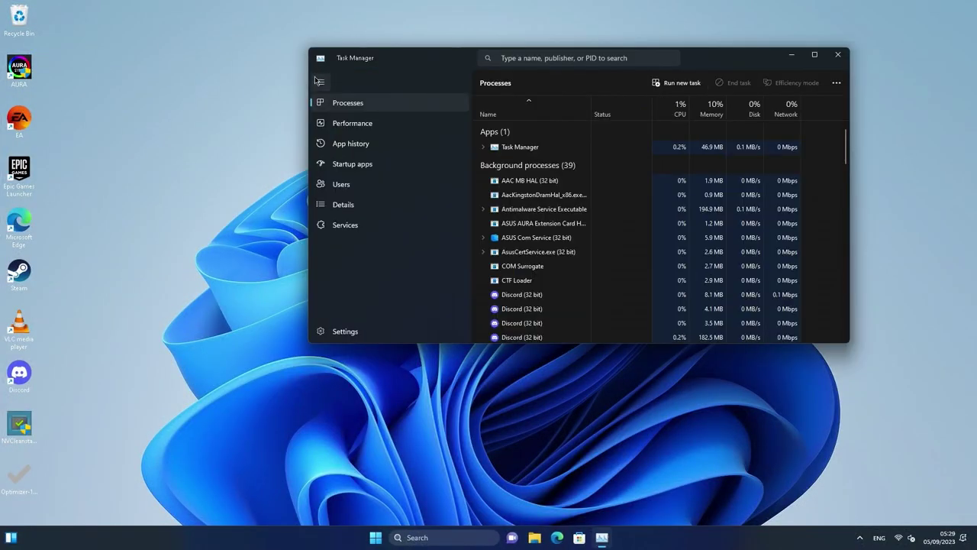
pyautogui.click(320, 83)
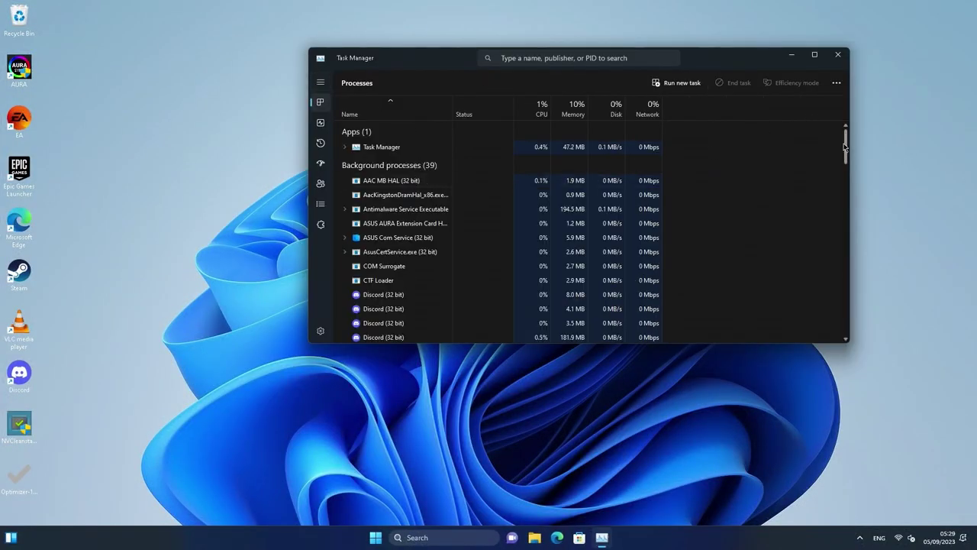
pyautogui.moveTo(845, 145); pyautogui.dragTo(756, 233)
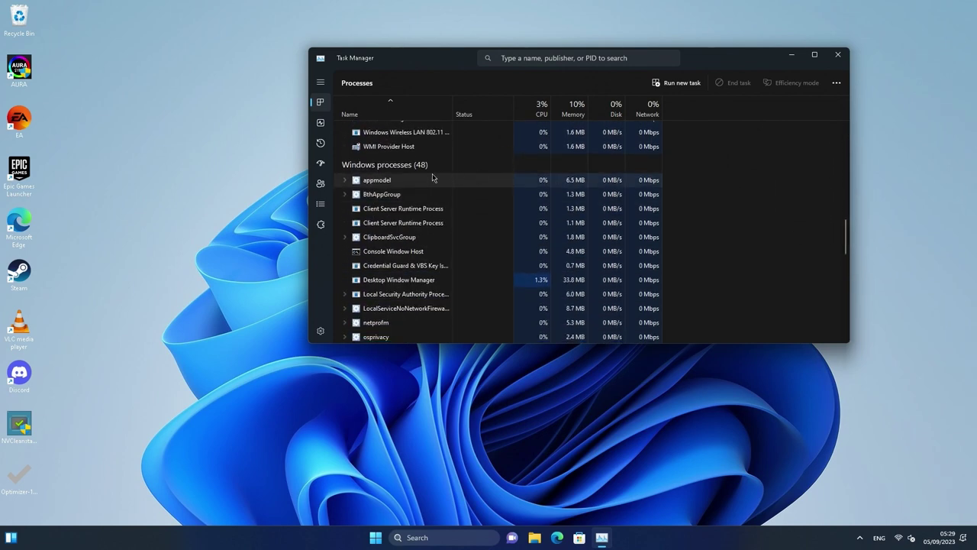
pyautogui.click(320, 122)
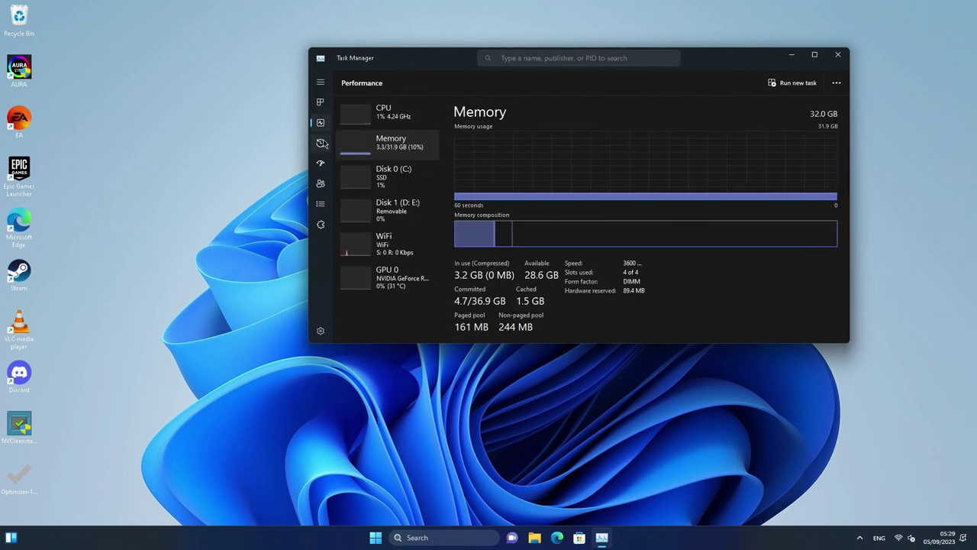
pyautogui.click(321, 143)
pyautogui.click(321, 163)
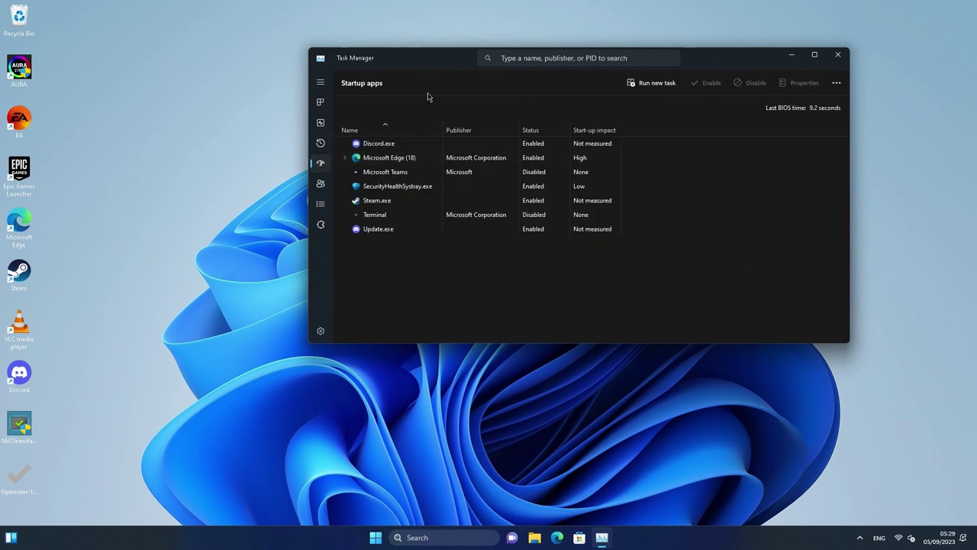
pyautogui.click(546, 130)
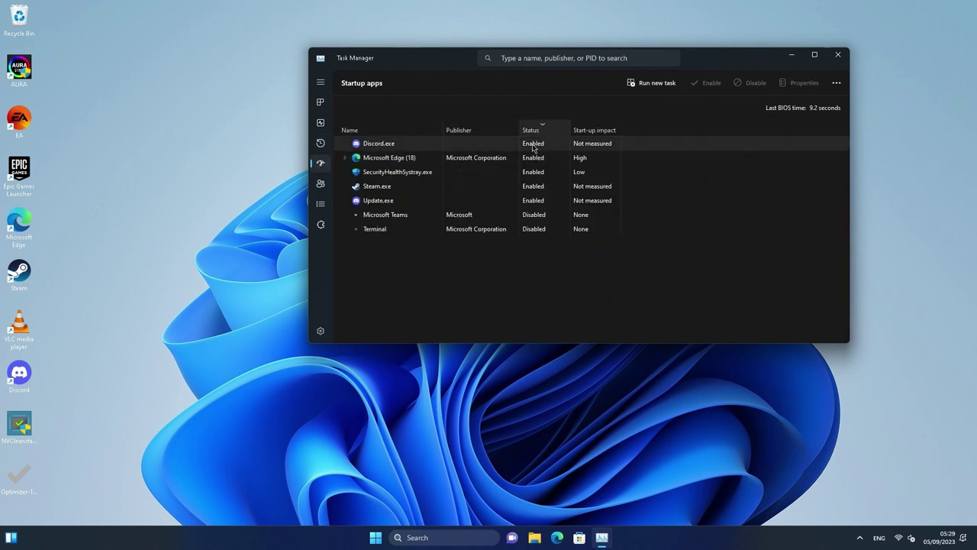
# Disable Update.exe, Discord, Microsoft Edge, Steam and SecurityHealthSystray at startup
pyautogui.click(407, 202)
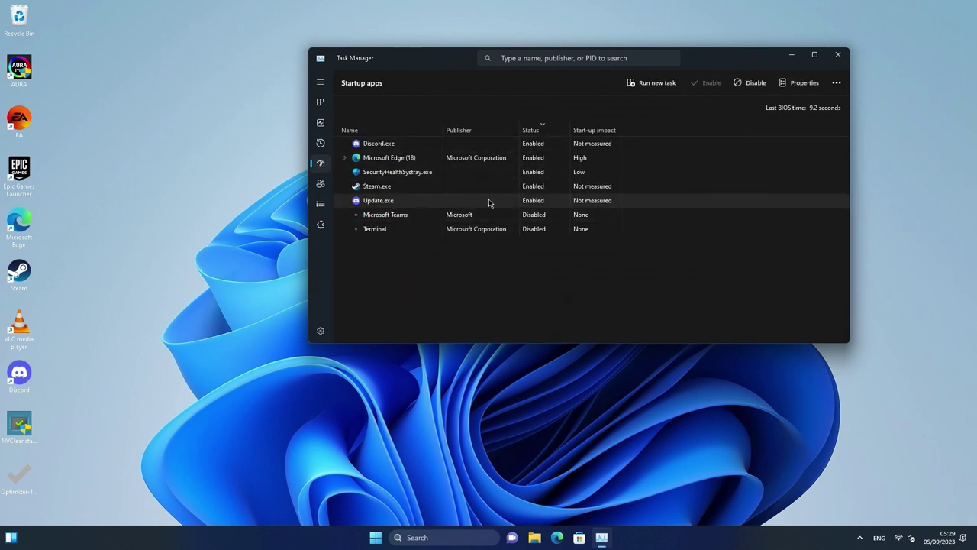
pyautogui.rightClick(490, 202)
pyautogui.click(505, 209)
pyautogui.rightClick(432, 143)
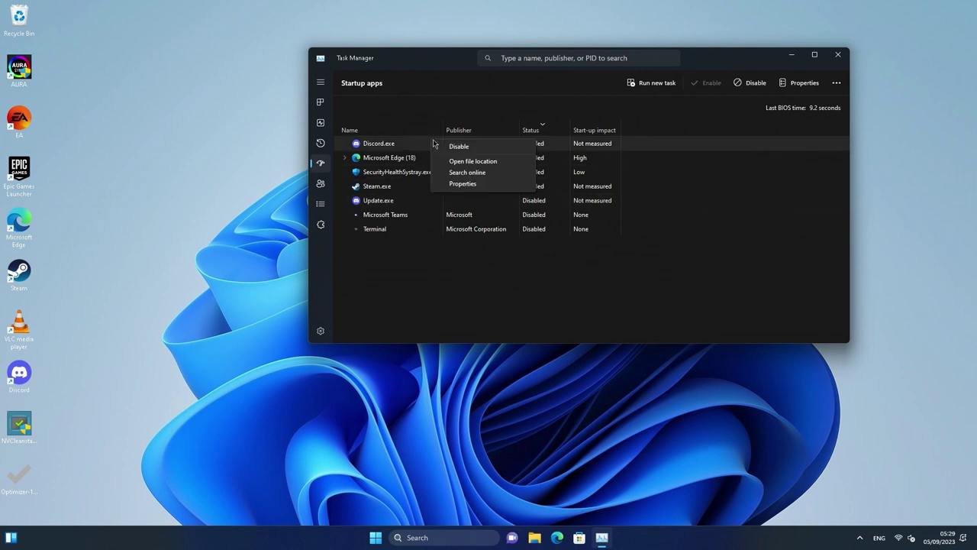
pyautogui.click(459, 146)
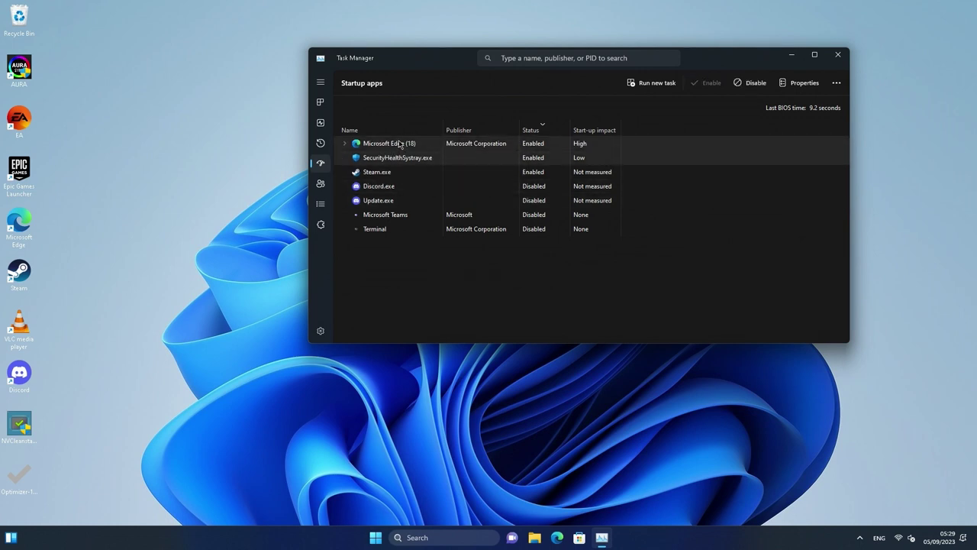
pyautogui.rightClick(398, 144)
pyautogui.click(454, 148)
pyautogui.rightClick(405, 159)
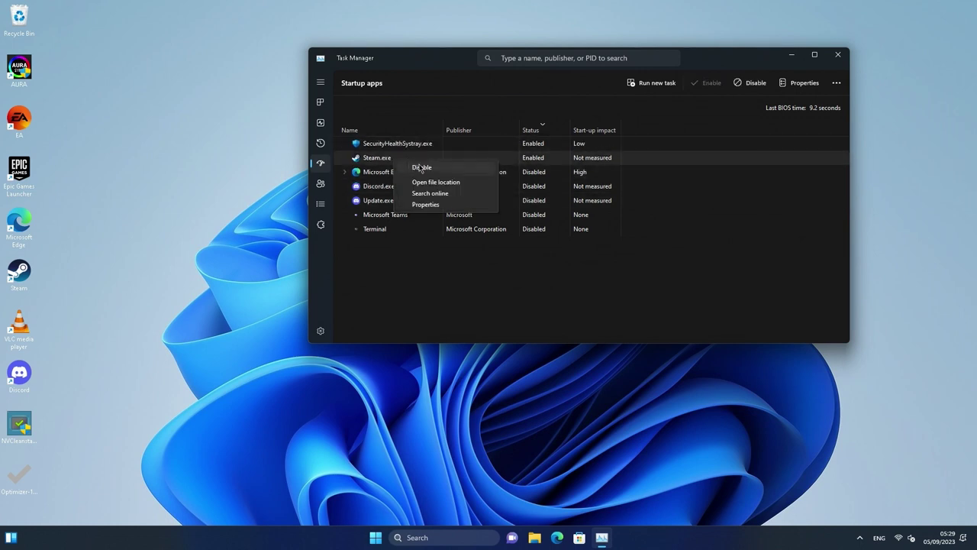
pyautogui.click(420, 168)
pyautogui.rightClick(419, 145)
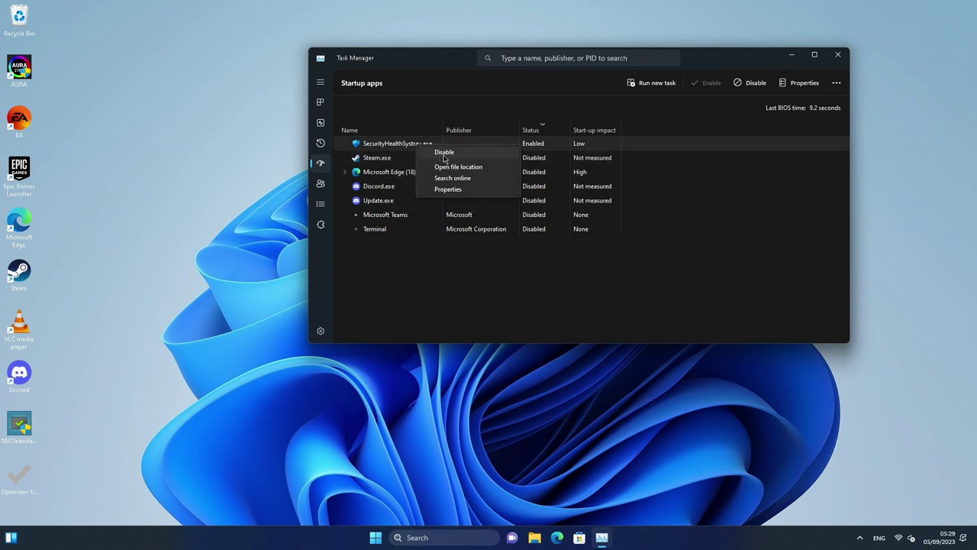
pyautogui.click(445, 154)
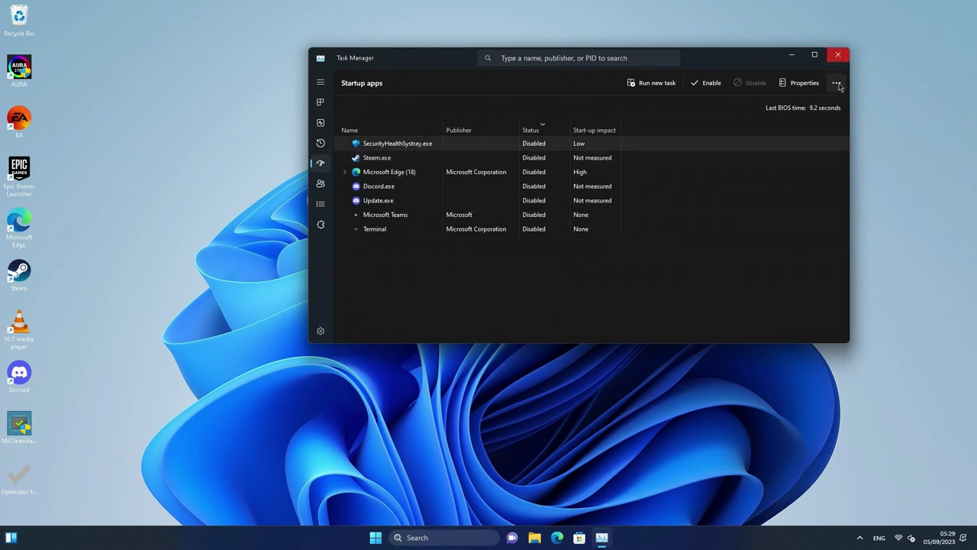
# Close Task Manager and launch Optimizer in English as a restored window
pyautogui.click(837, 56)
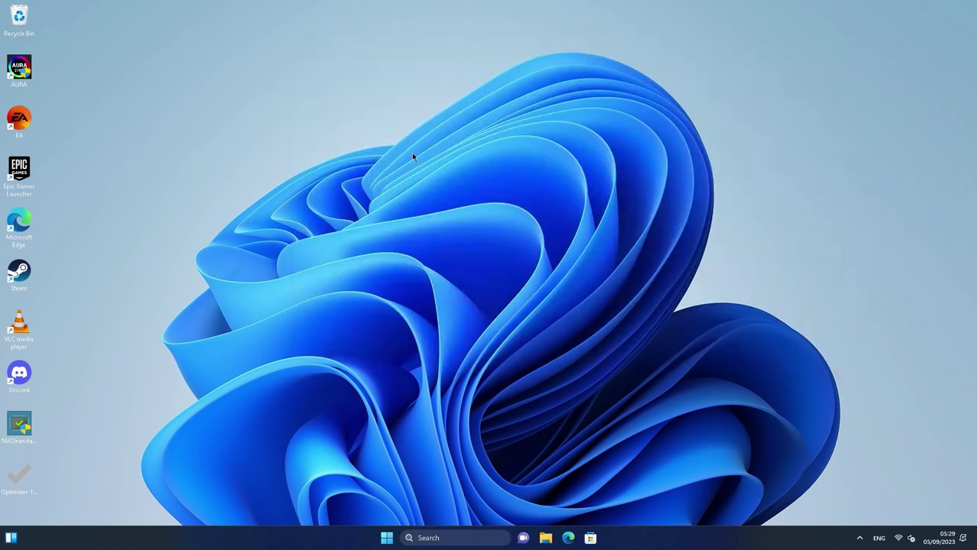
pyautogui.doubleClick(19, 480)
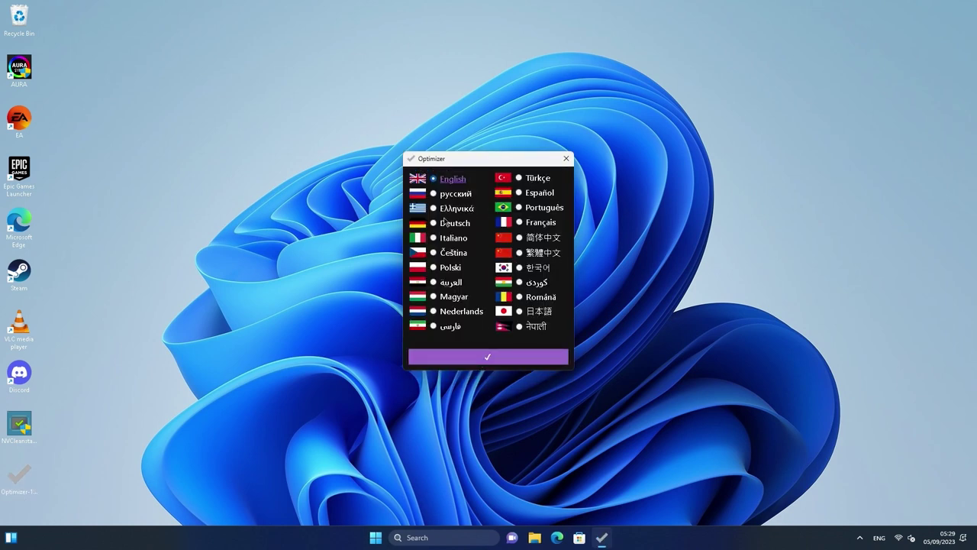
pyautogui.click(441, 283)
pyautogui.click(448, 181)
pyautogui.click(494, 352)
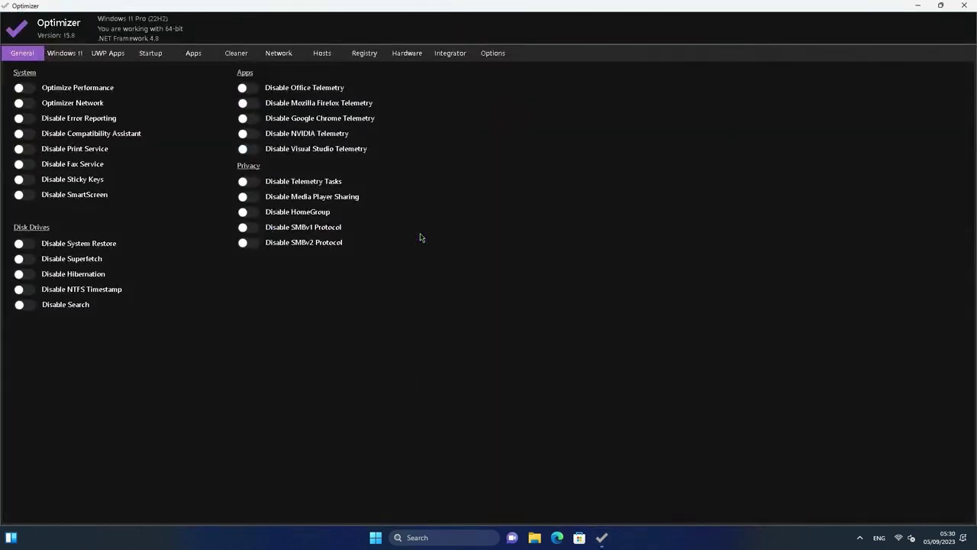
pyautogui.moveTo(272, 4); pyautogui.dragTo(403, 72)
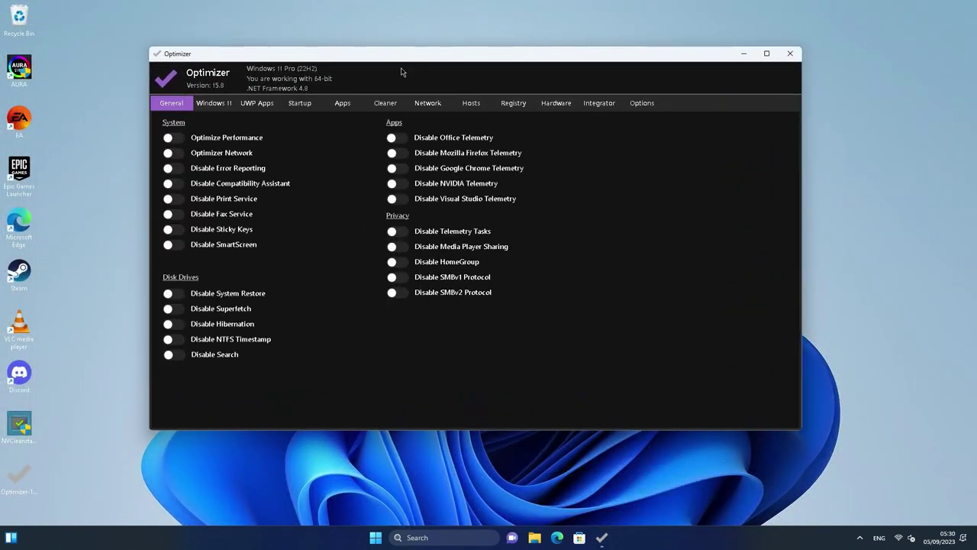
# Enable performance and network optimization and disable error reporting, compatibility assistant, print, fax, Sticky Keys, SmartScreen
pyautogui.click(174, 139)
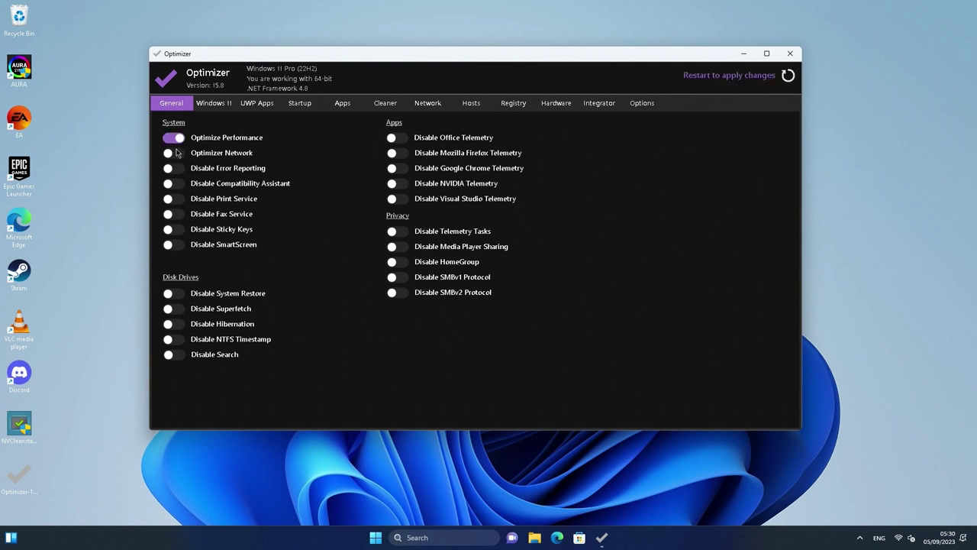
pyautogui.click(176, 153)
pyautogui.click(180, 169)
pyautogui.click(180, 186)
pyautogui.click(177, 201)
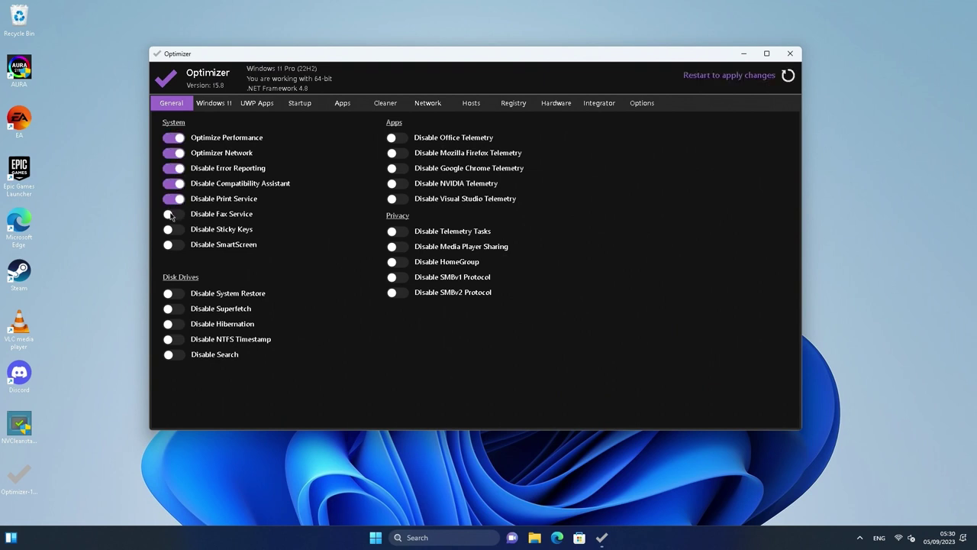
pyautogui.click(172, 216)
pyautogui.click(177, 231)
pyautogui.click(175, 245)
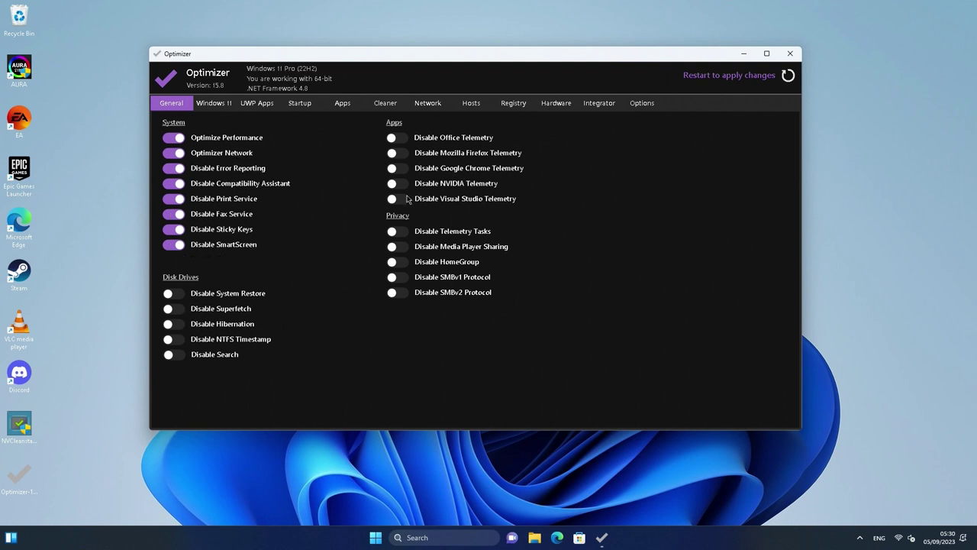
# Disable Superfetch, Hibernation and NTFS Timestamp, reviewing the NTFS Timestamp description
pyautogui.click(174, 309)
pyautogui.click(176, 324)
pyautogui.click(178, 339)
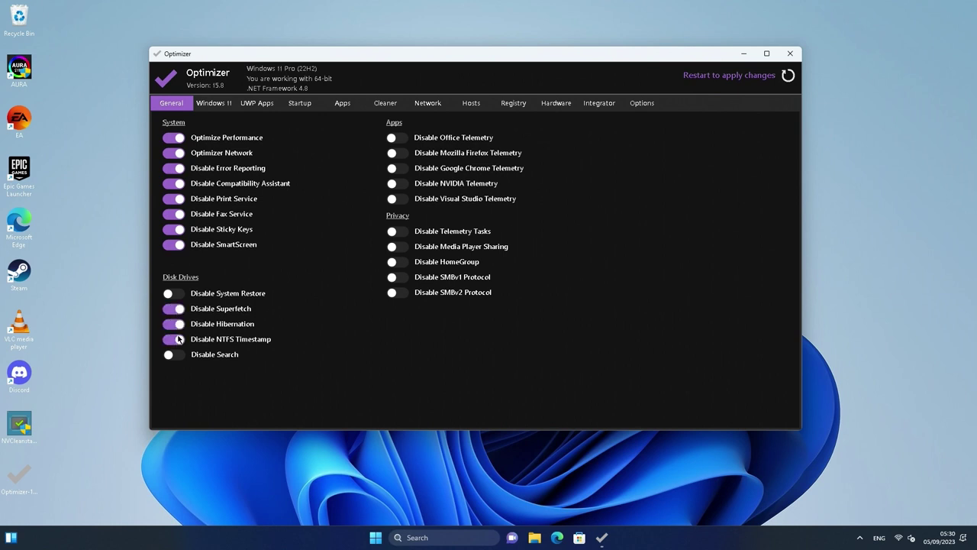
pyautogui.click(251, 339)
pyautogui.moveTo(377, 151); pyautogui.dragTo(409, 160)
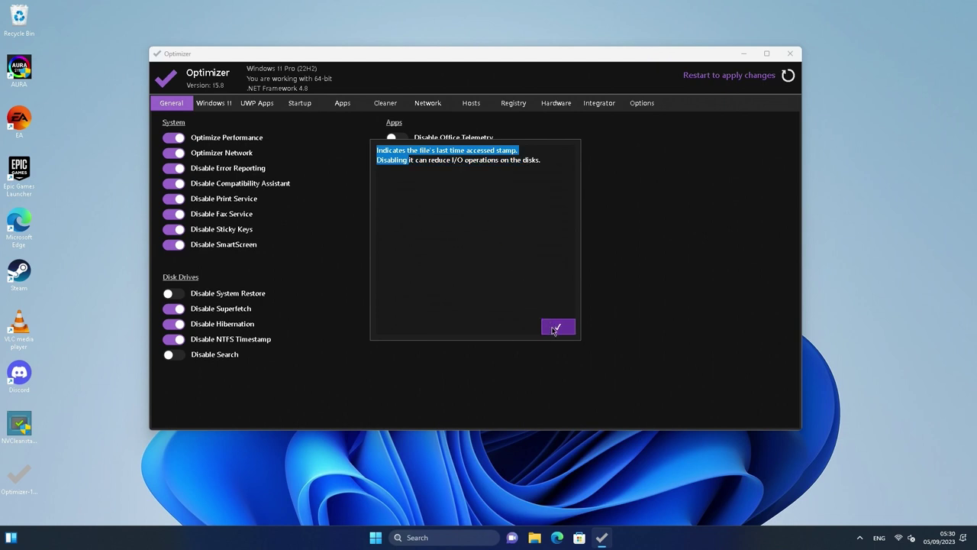
pyautogui.click(558, 327)
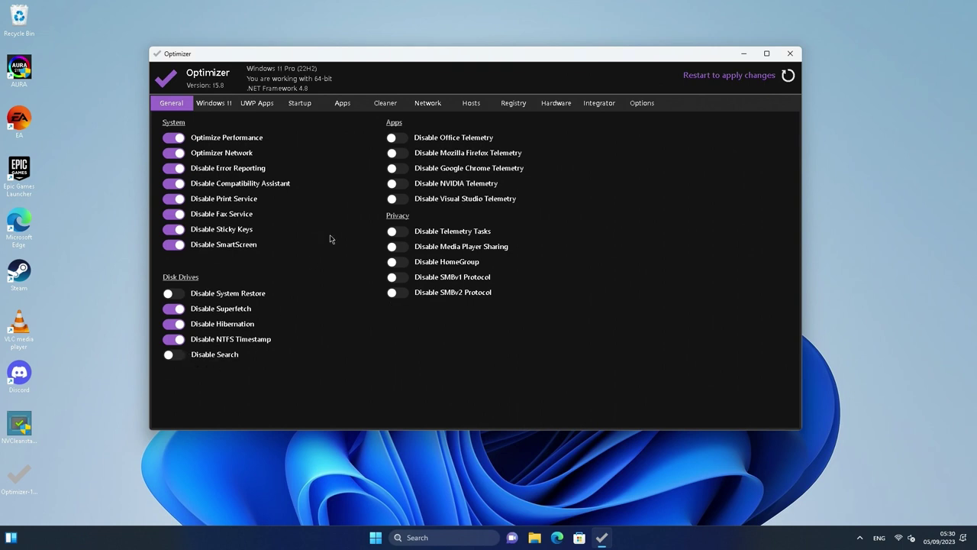
# Turn off Office, Firefox, Chrome, NVIDIA and Visual Studio telemetry
pyautogui.click(397, 140)
pyautogui.click(398, 153)
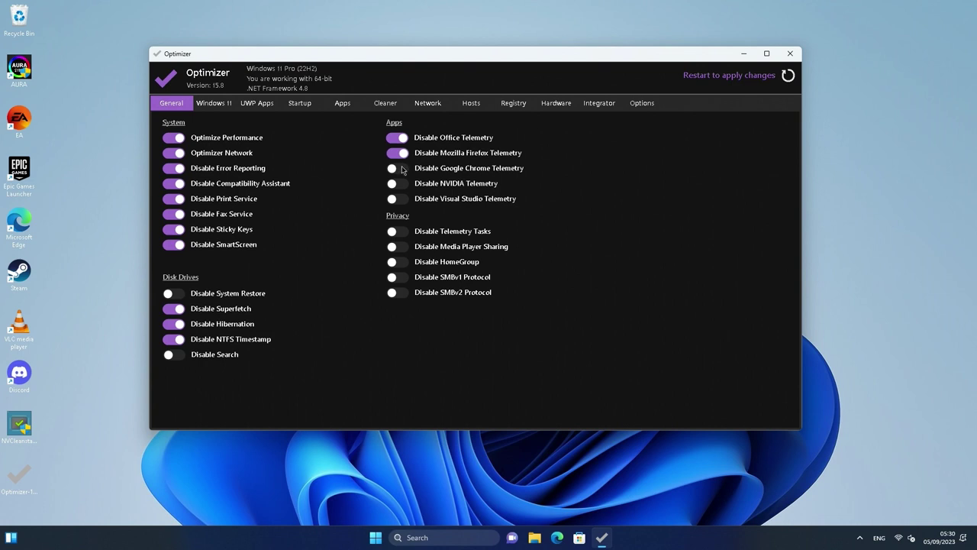
pyautogui.click(402, 169)
pyautogui.click(401, 184)
pyautogui.click(400, 201)
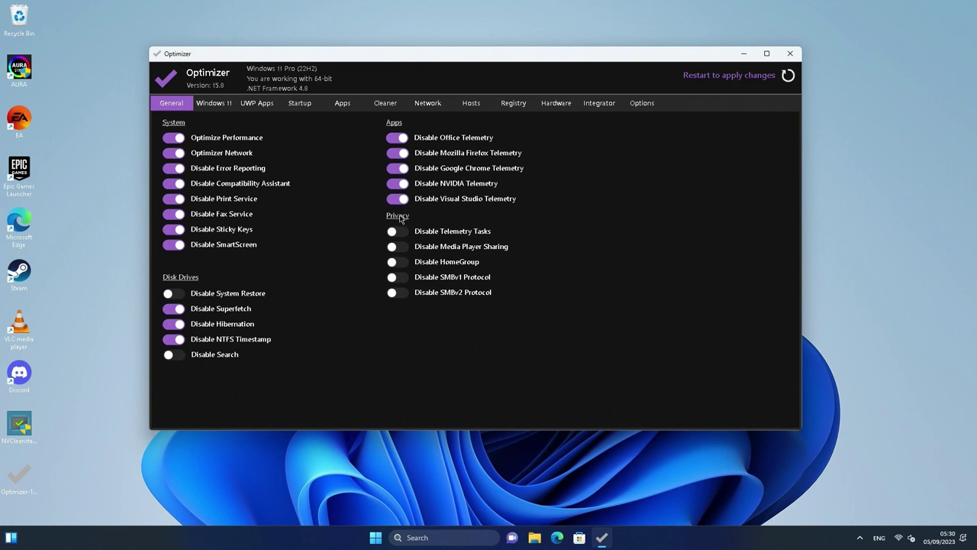
# Disable HomeGroup and the SMBv1 and SMBv2 protocols
pyautogui.click(397, 262)
pyautogui.click(397, 277)
pyautogui.click(397, 292)
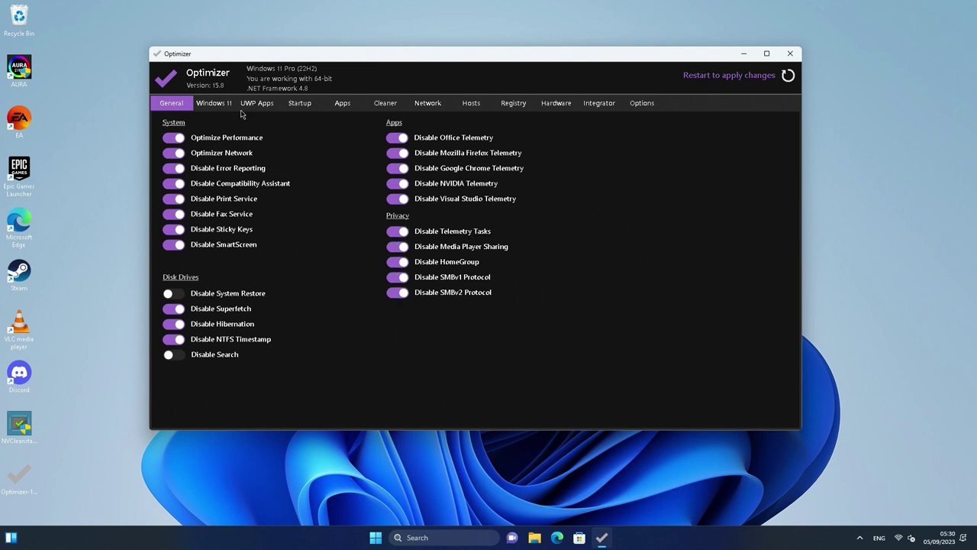
pyautogui.click(206, 104)
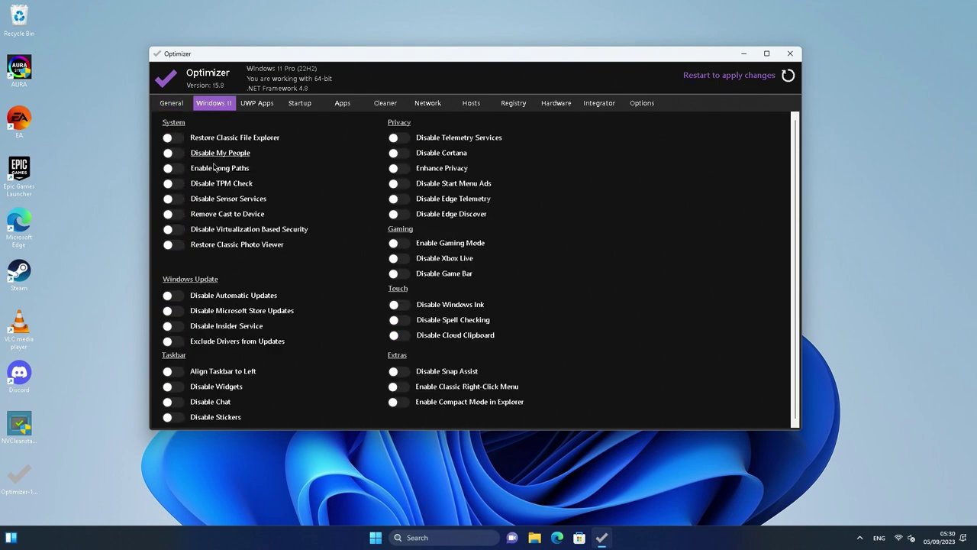
# Restore the classic File Explorer and confirm its look in a File Explorer window
pyautogui.click(535, 537)
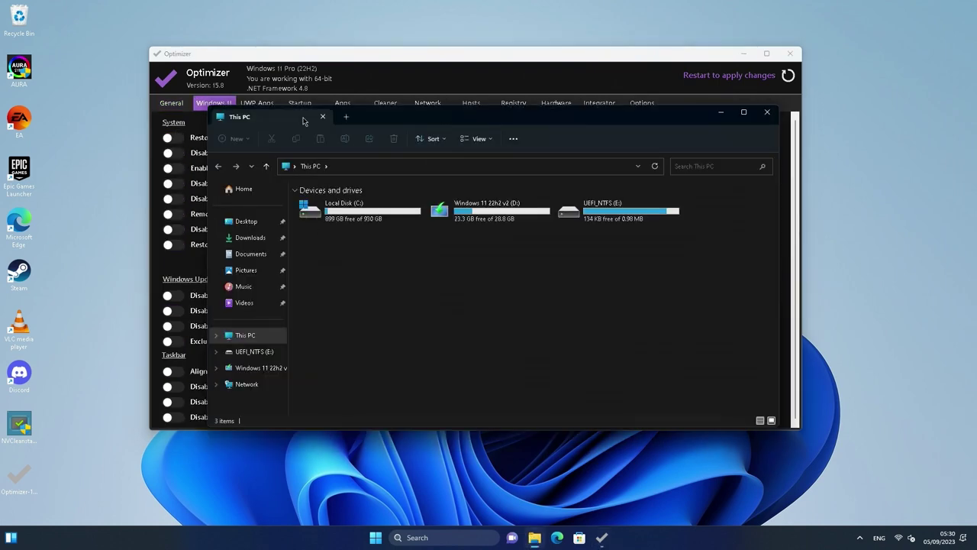
pyautogui.click(767, 112)
pyautogui.click(170, 138)
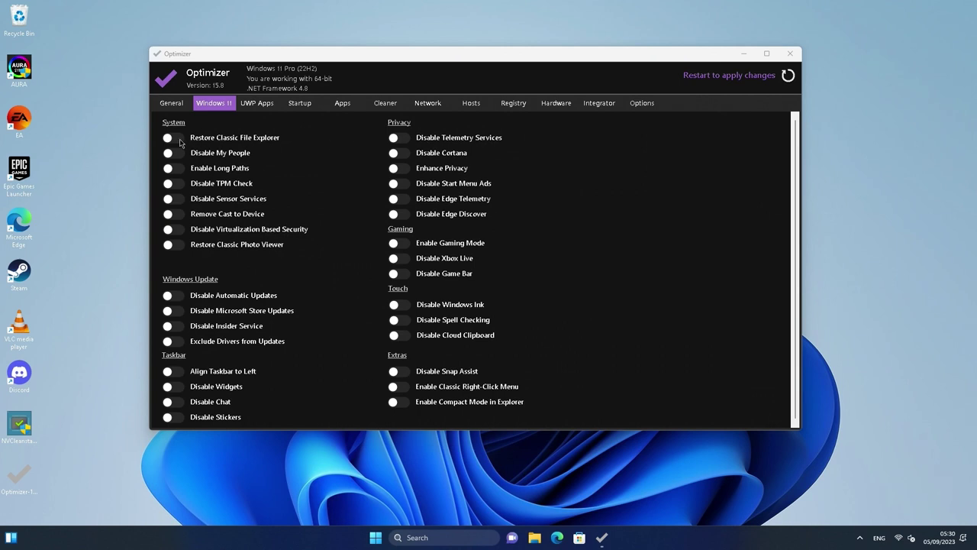
pyautogui.click(477, 537)
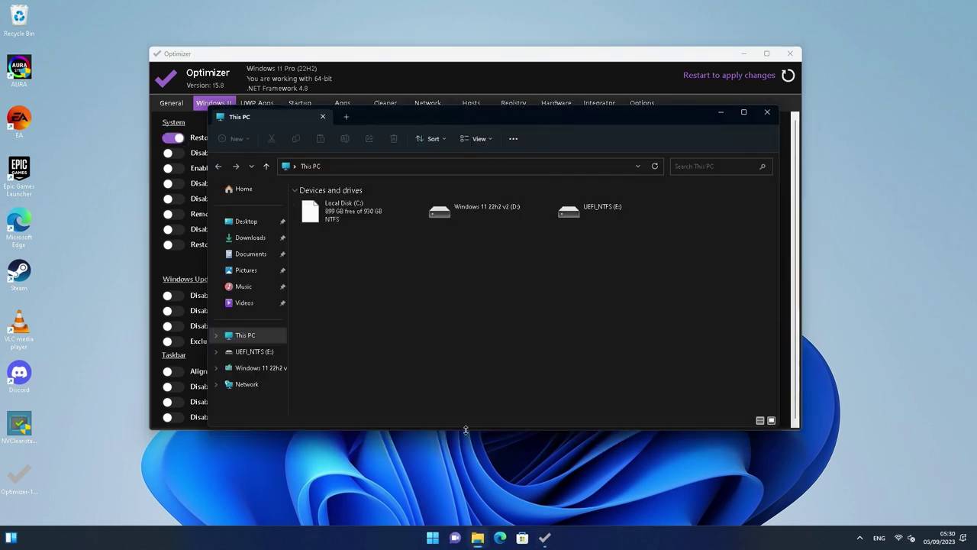
pyautogui.click(767, 112)
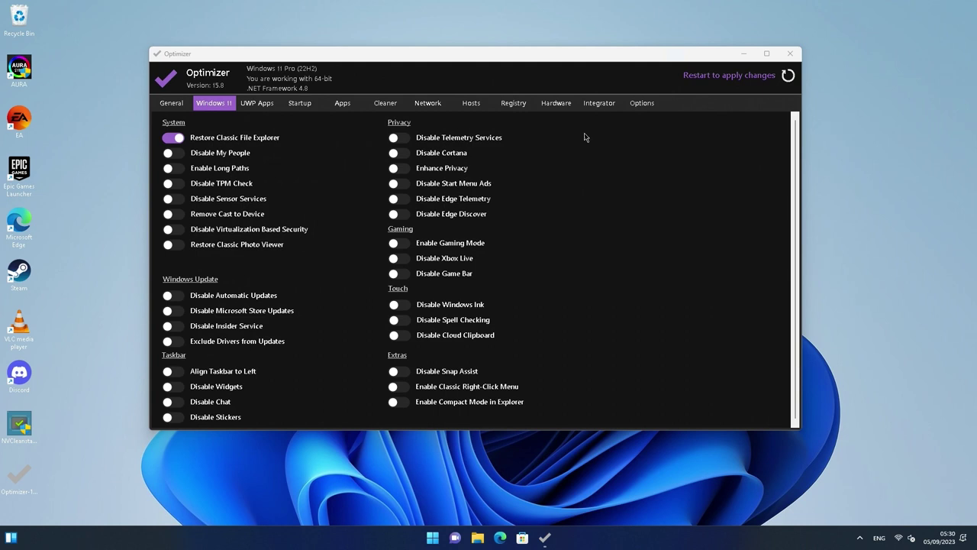
# Disable My People, the TPM check and sensor services, and enable long paths
pyautogui.click(191, 153)
pyautogui.click(180, 169)
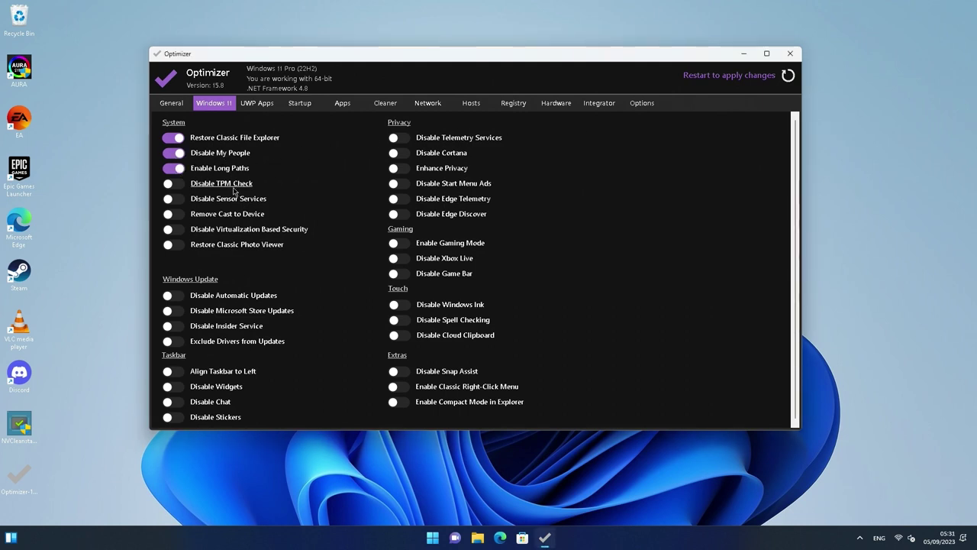
pyautogui.click(181, 190)
pyautogui.click(177, 199)
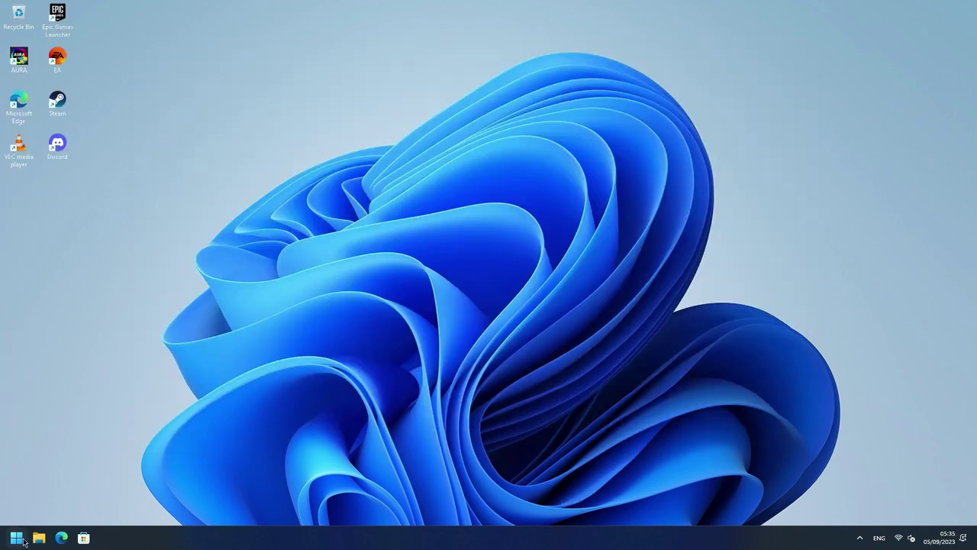
# Launch System Configuration by running msconfig from the Run dialog
pyautogui.rightClick(16, 538)
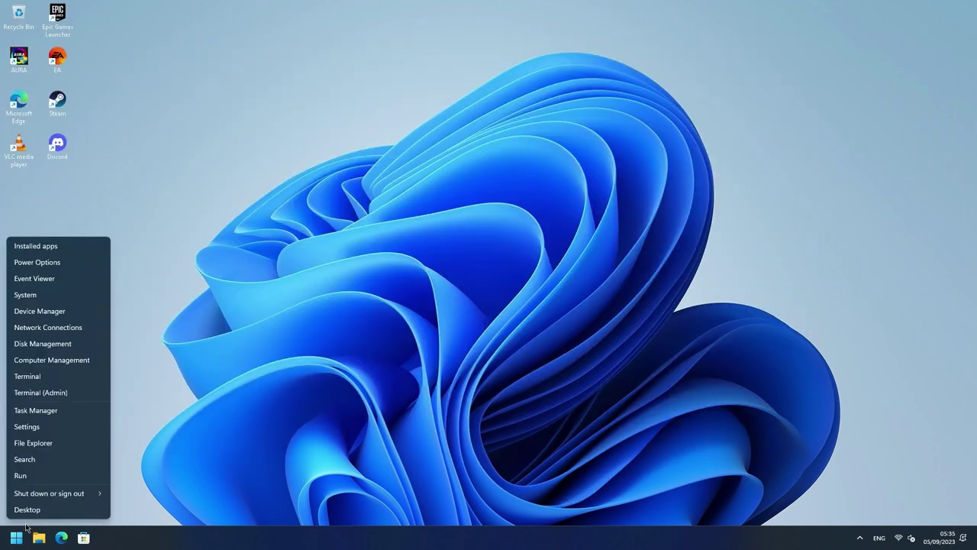
pyautogui.click(36, 474)
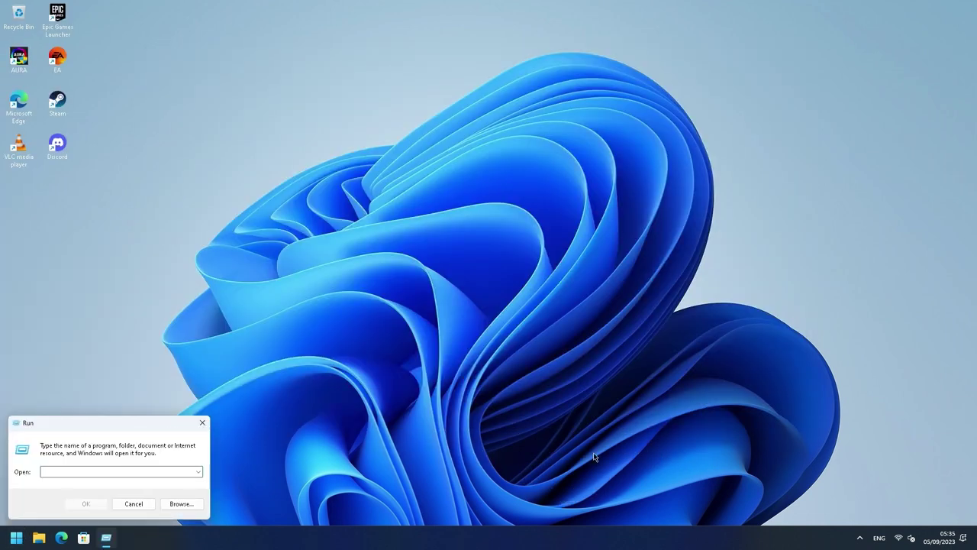
pyautogui.write('ms')
pyautogui.write('coni')
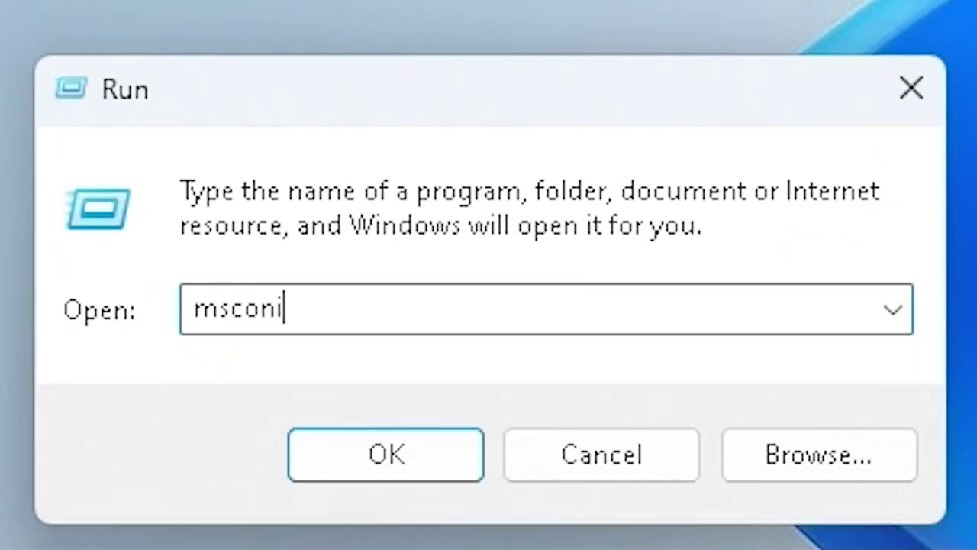
pyautogui.press('BackSpace')
pyautogui.write('fig')
pyautogui.press('Return')
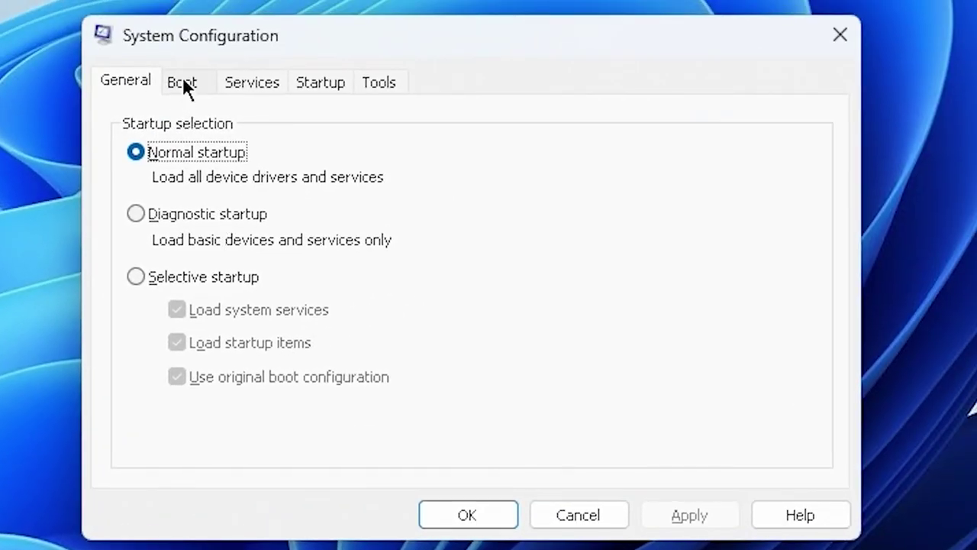
# On the Services tab, hide Microsoft services and uncheck the ASUS services and EABackgroundService
pyautogui.click(227, 53)
pyautogui.click(255, 83)
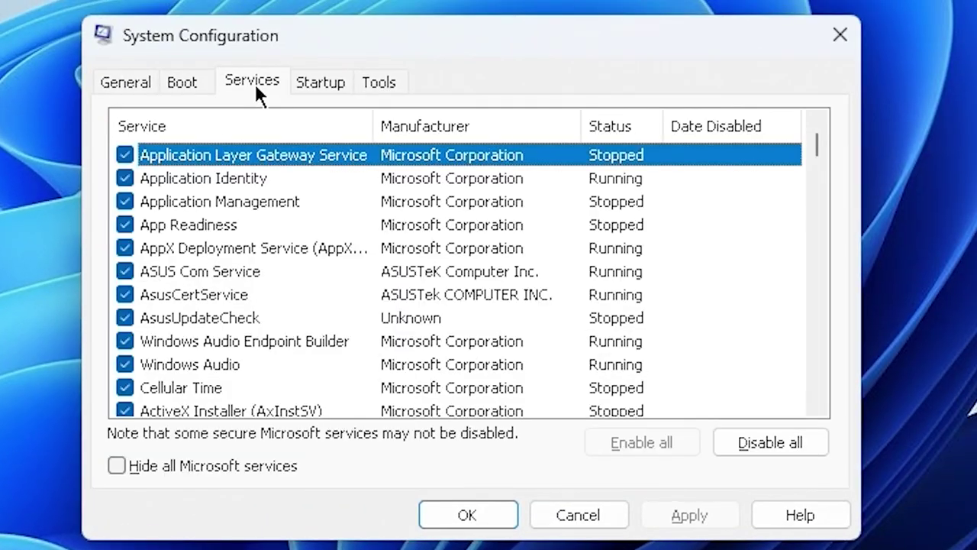
pyautogui.click(121, 464)
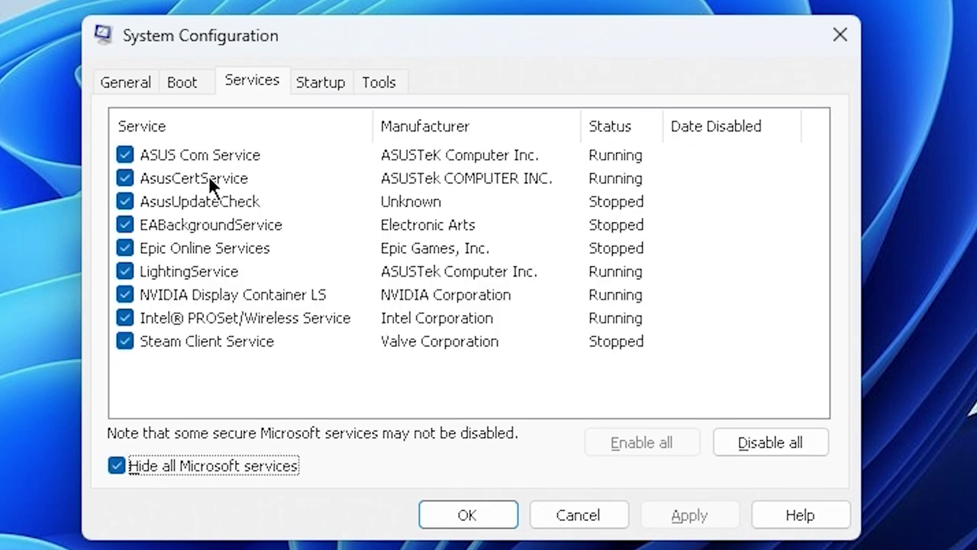
pyautogui.click(265, 156)
pyautogui.click(124, 155)
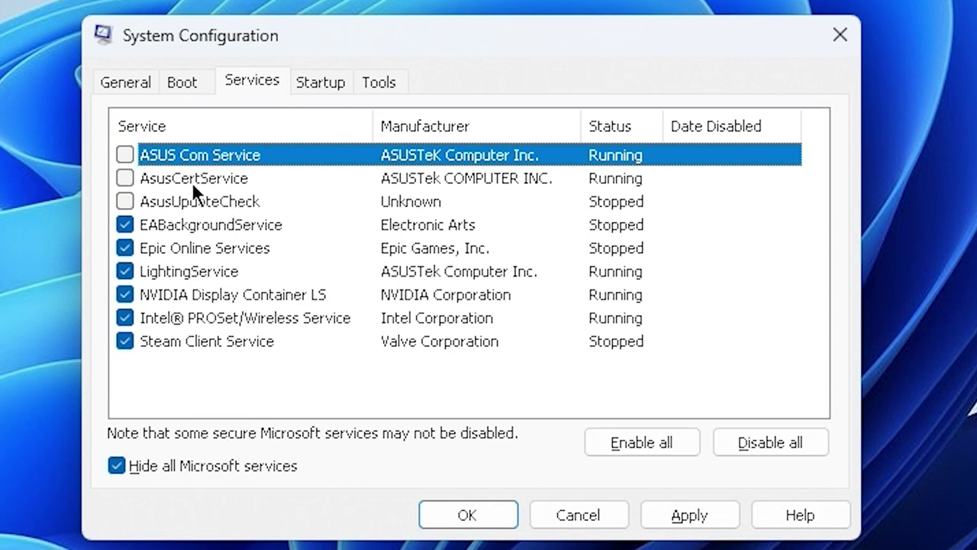
pyautogui.click(185, 228)
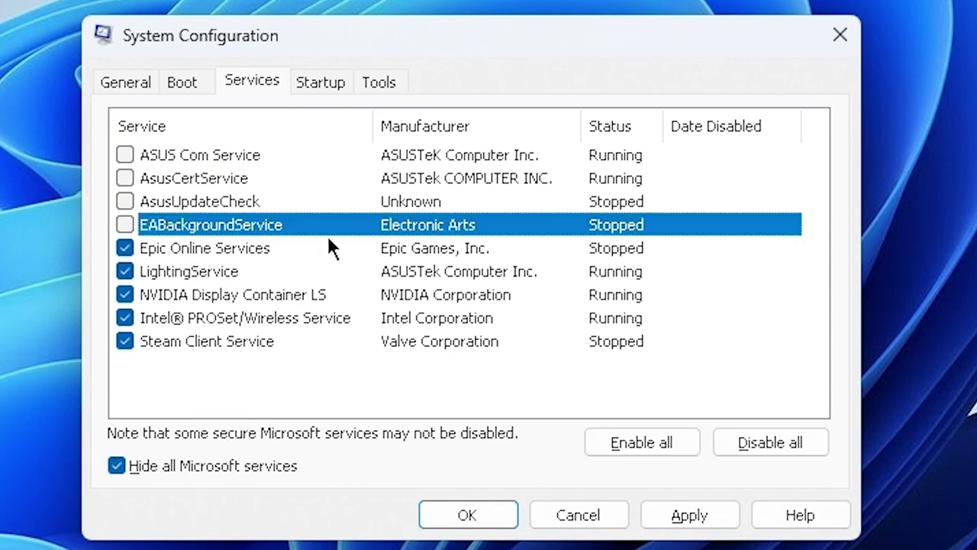
pyautogui.click(140, 251)
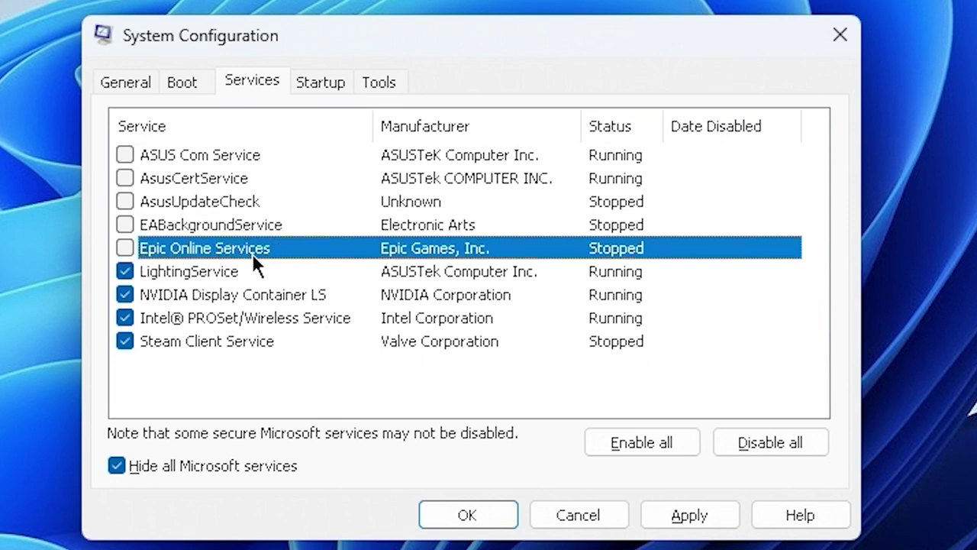
# Review LightingService, Epic Online Services, NVIDIA Display Container LS, Intel PROSet/Wireless and Steam Client Service entries
pyautogui.click(200, 269)
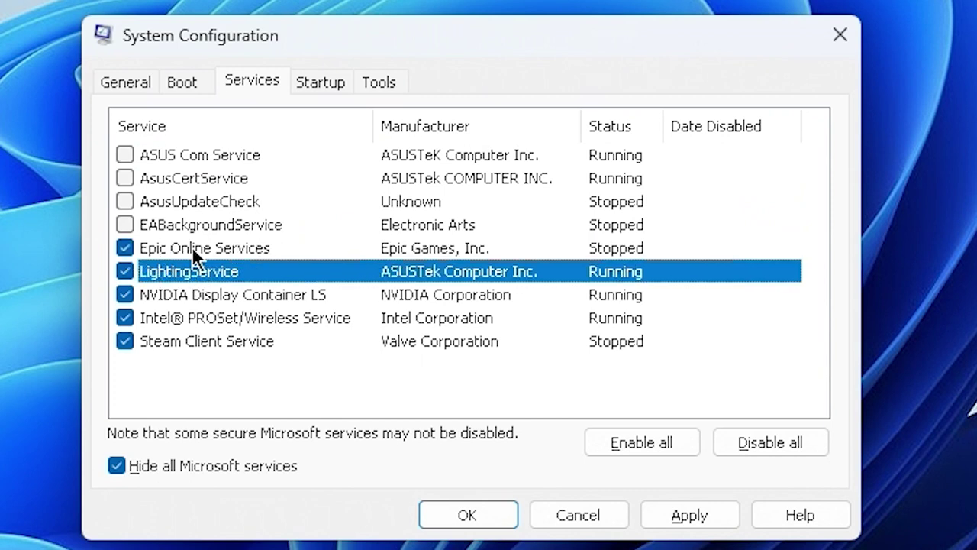
pyautogui.click(313, 252)
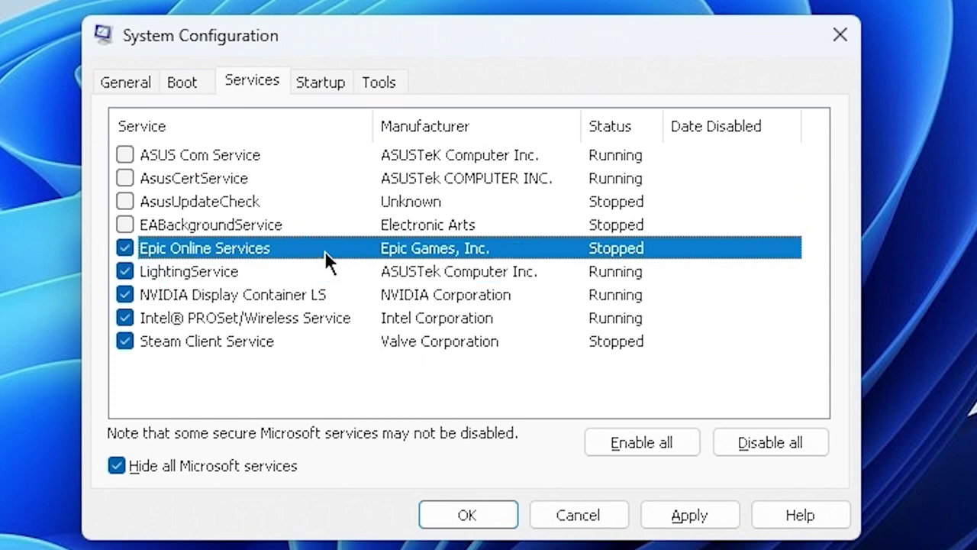
pyautogui.click(186, 273)
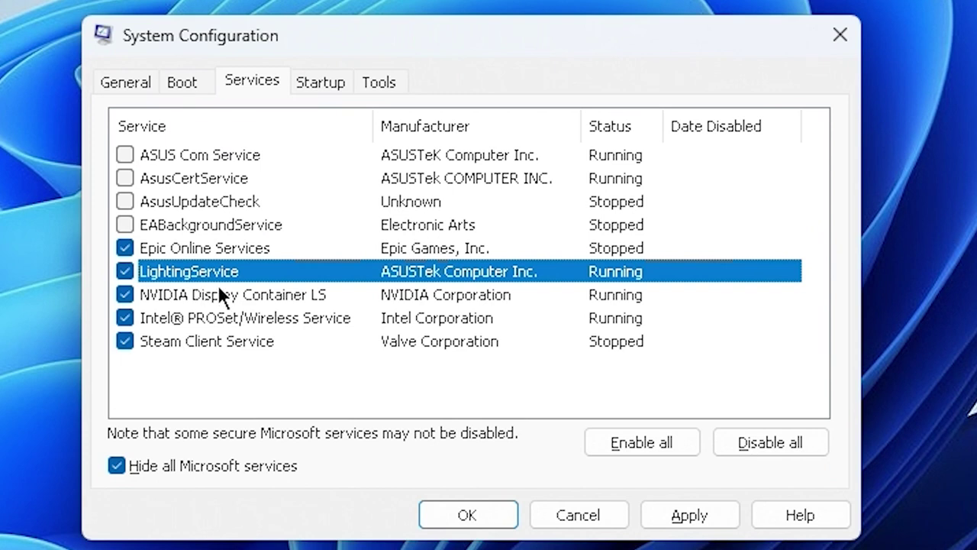
pyautogui.click(248, 299)
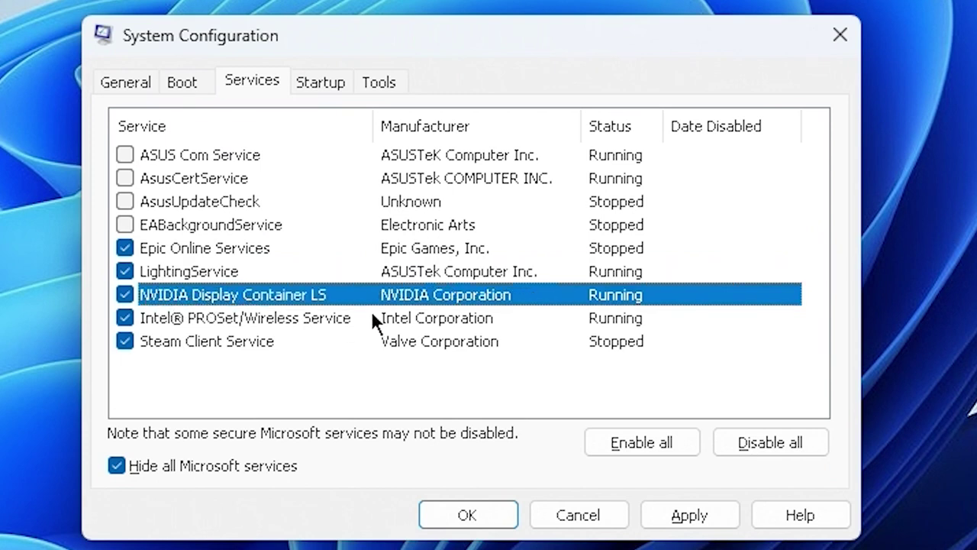
pyautogui.click(191, 321)
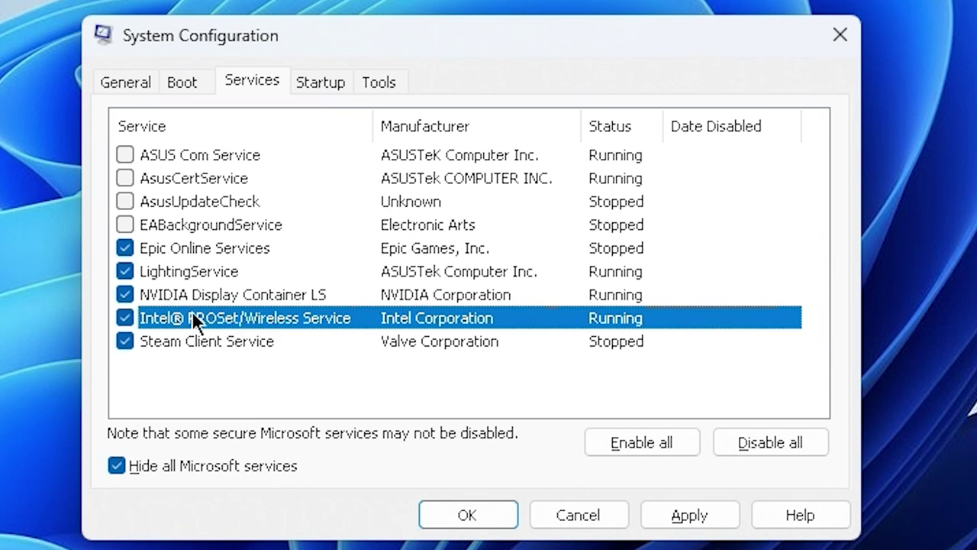
pyautogui.click(169, 343)
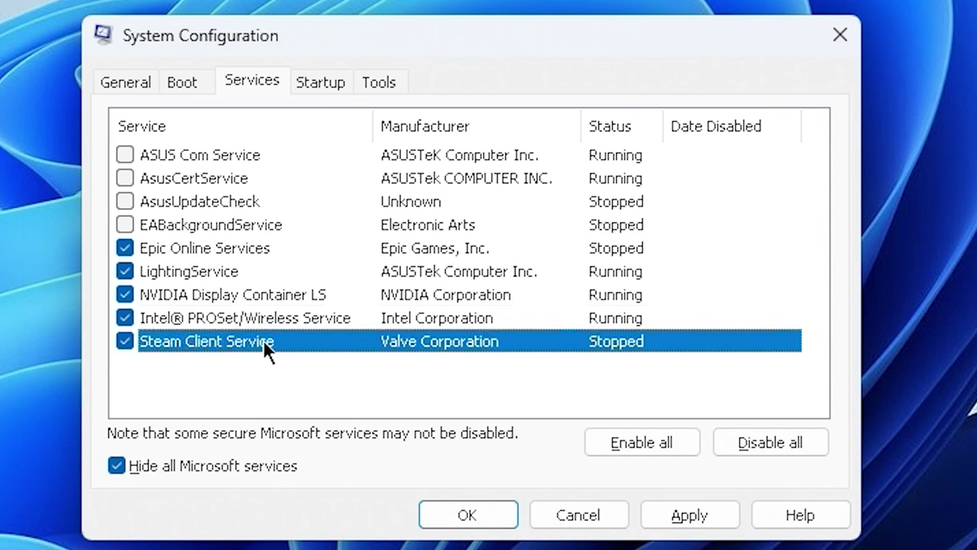
# Apply the service changes, close System Configuration and restart the computer
pyautogui.click(700, 522)
pyautogui.click(446, 516)
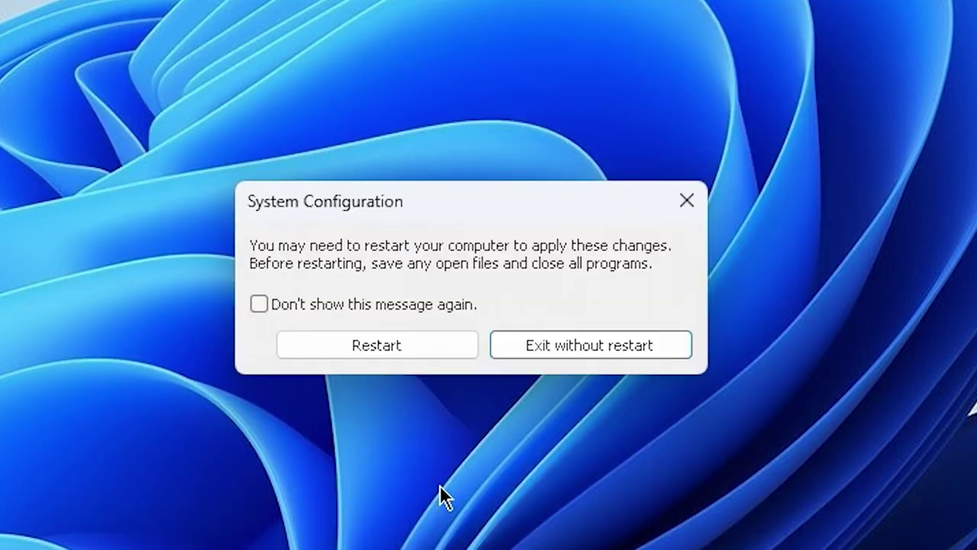
pyautogui.click(349, 343)
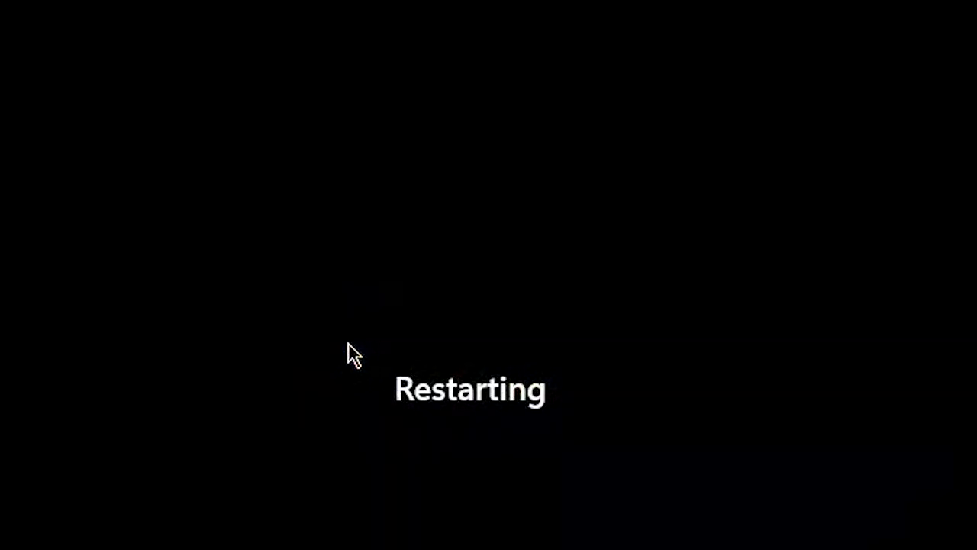